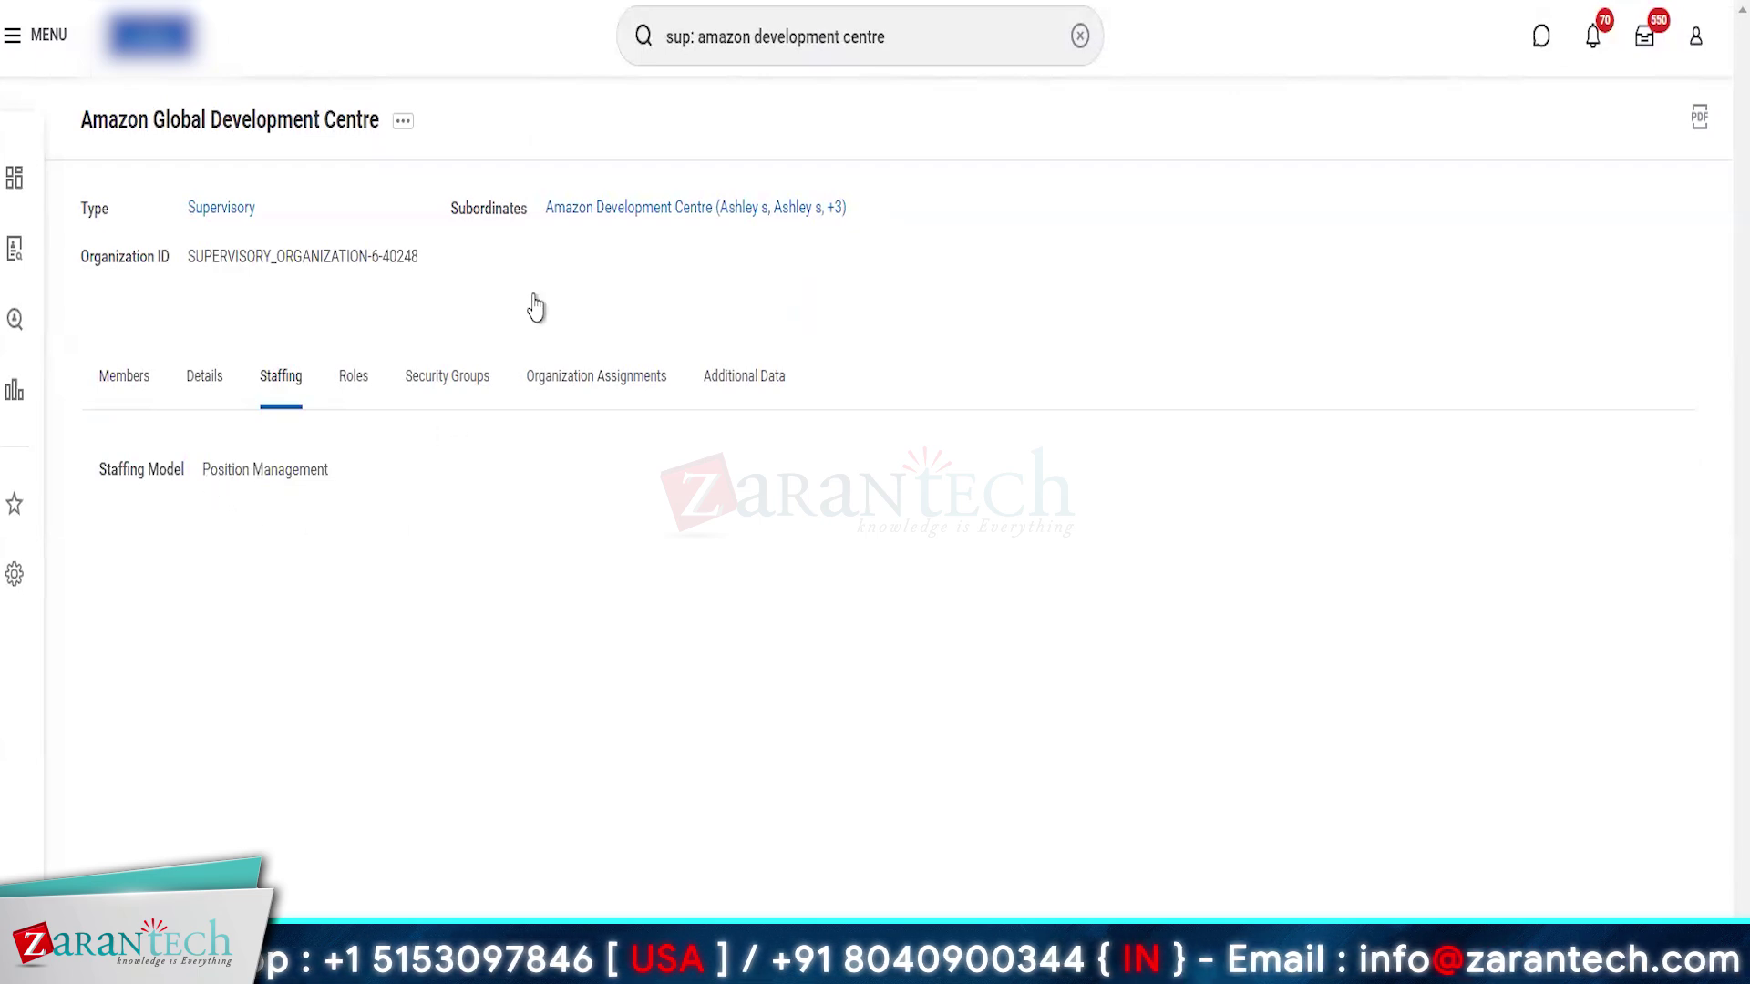
Check the staffing model of the subordinate Amazon Development Centre and of its subordinate Amazon UK Development Centre.
{"action": "left_click", "coordinate": [611, 217]}
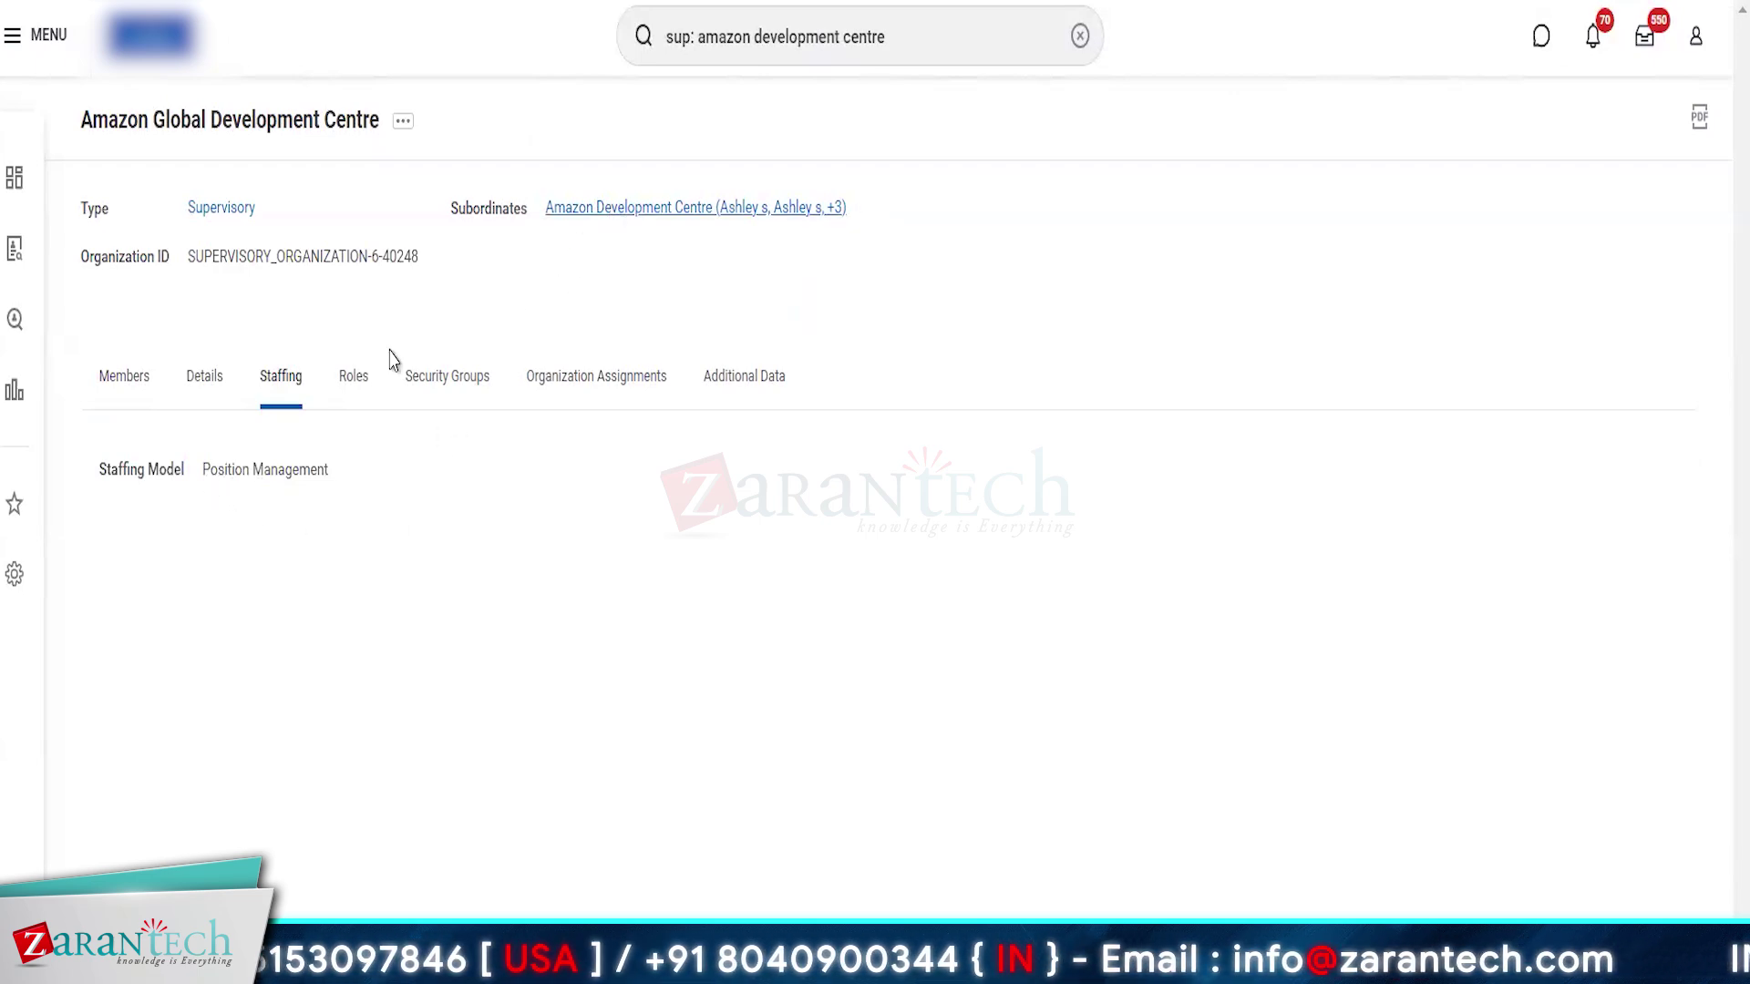
{"action": "left_click", "coordinate": [288, 450]}
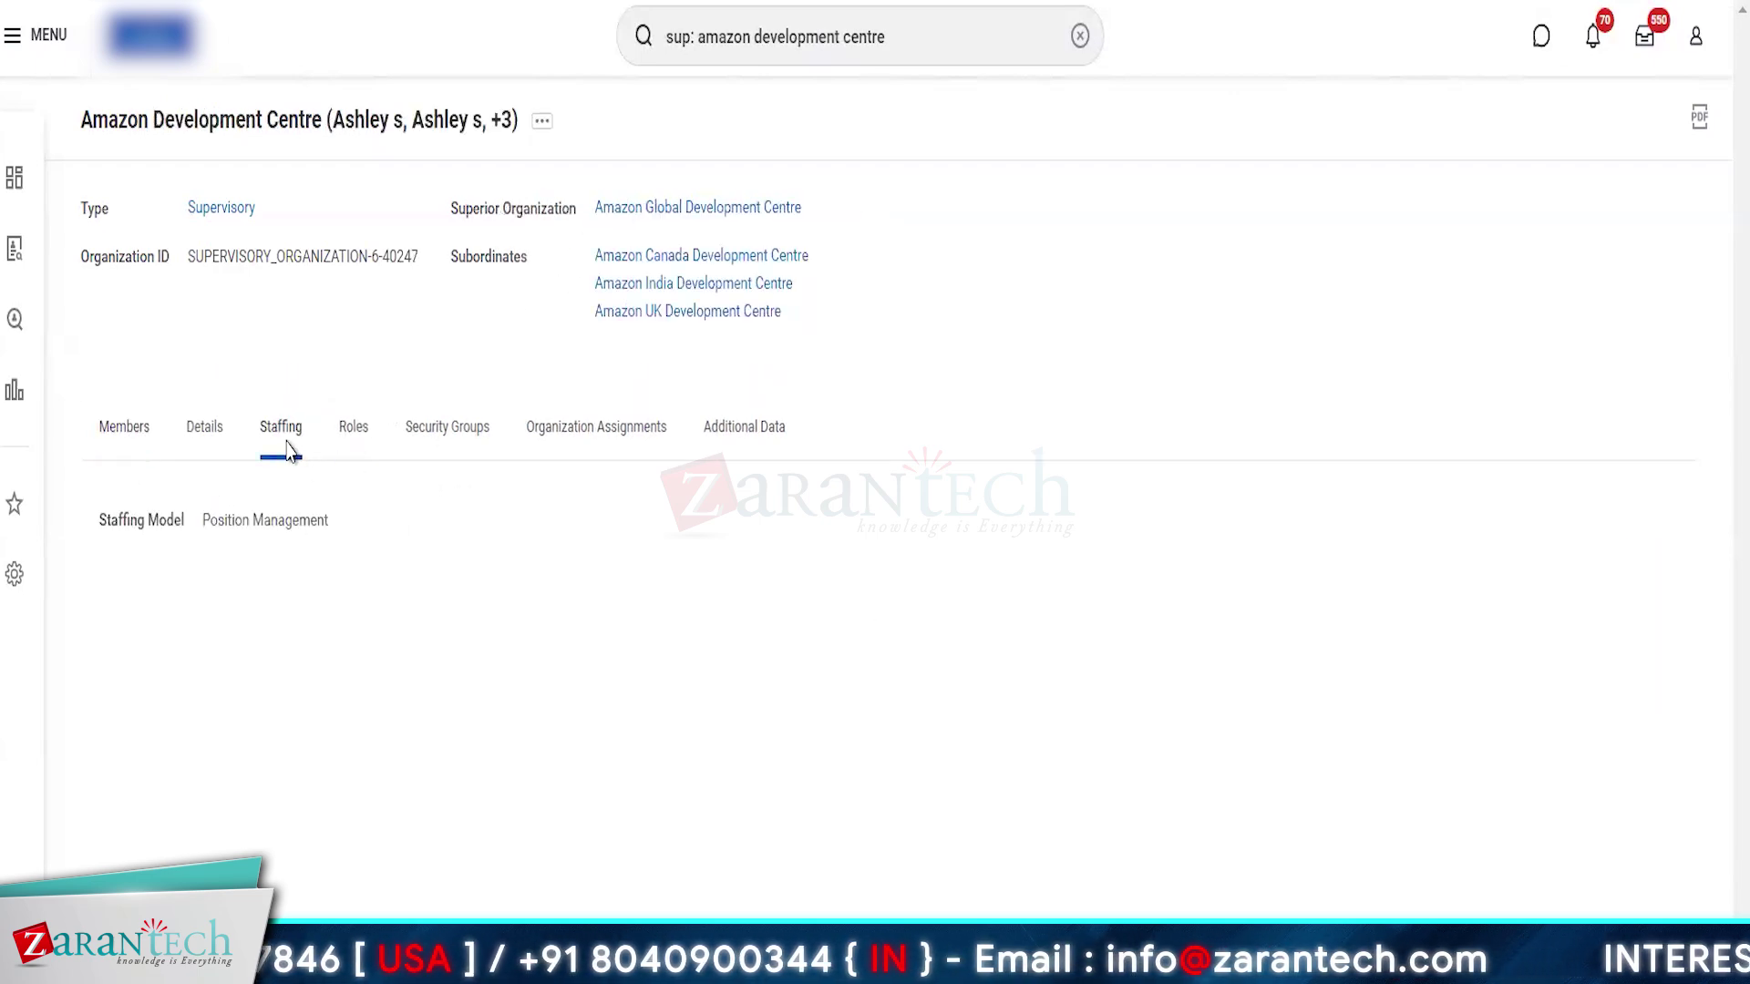
{"action": "left_click", "coordinate": [620, 313]}
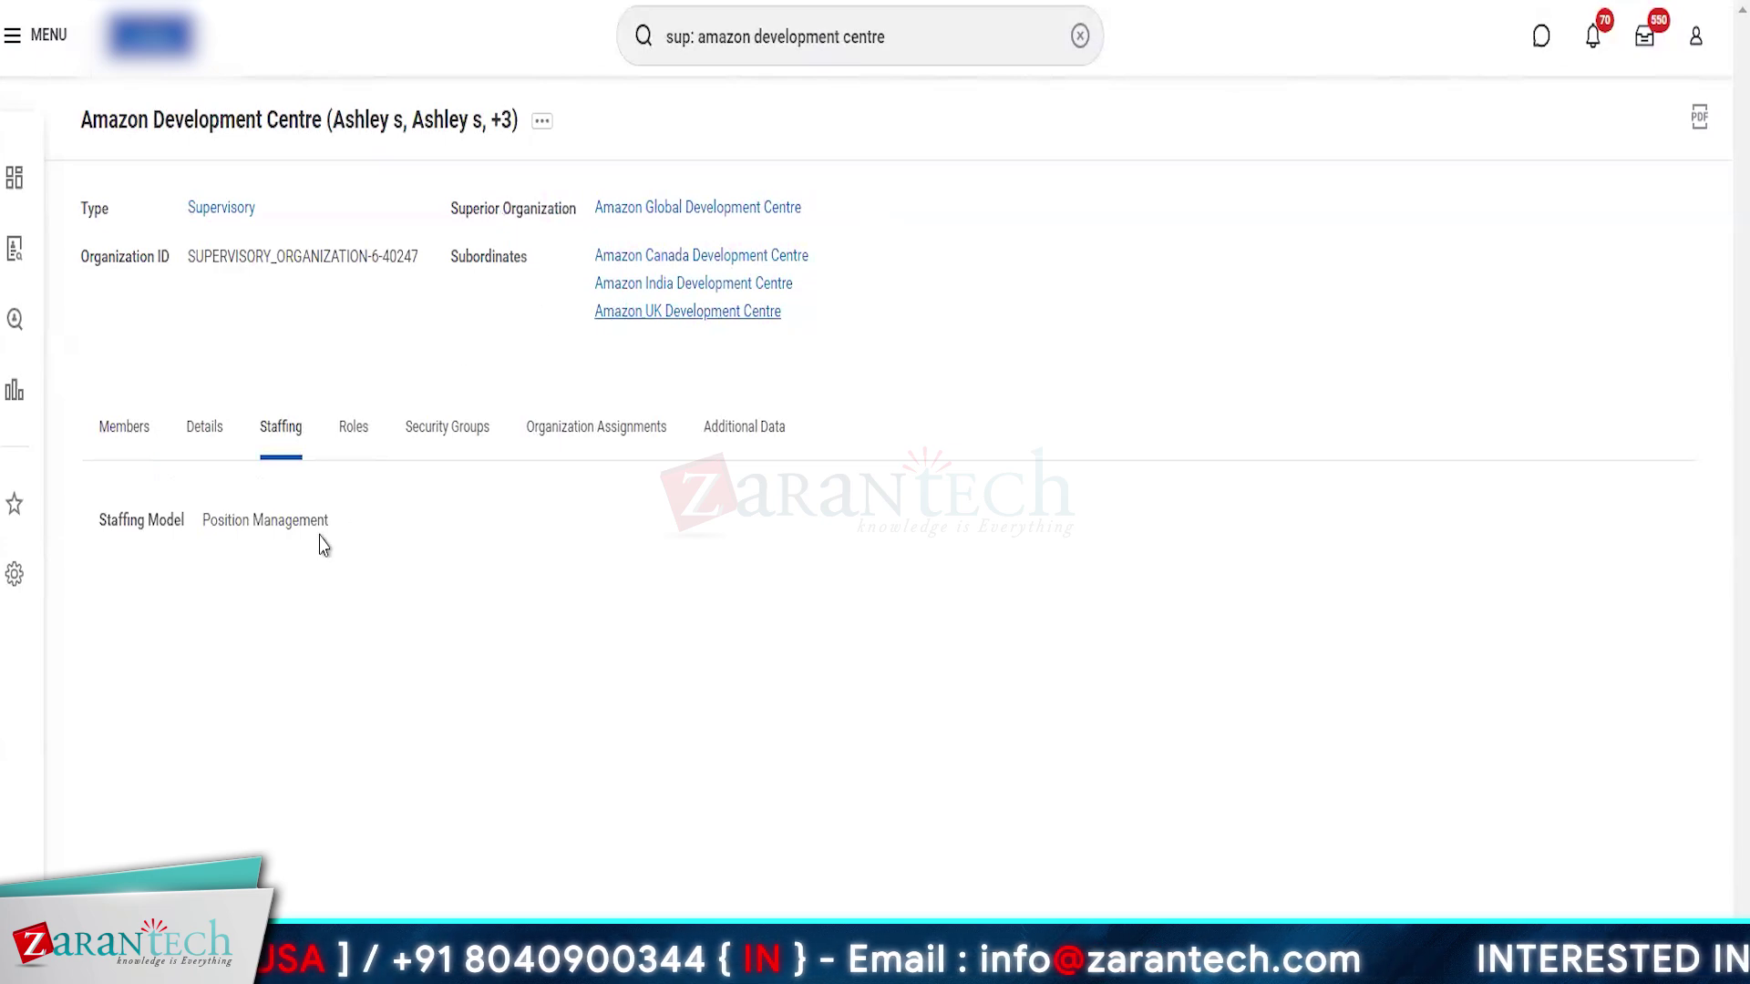
{"action": "left_click", "coordinate": [285, 403]}
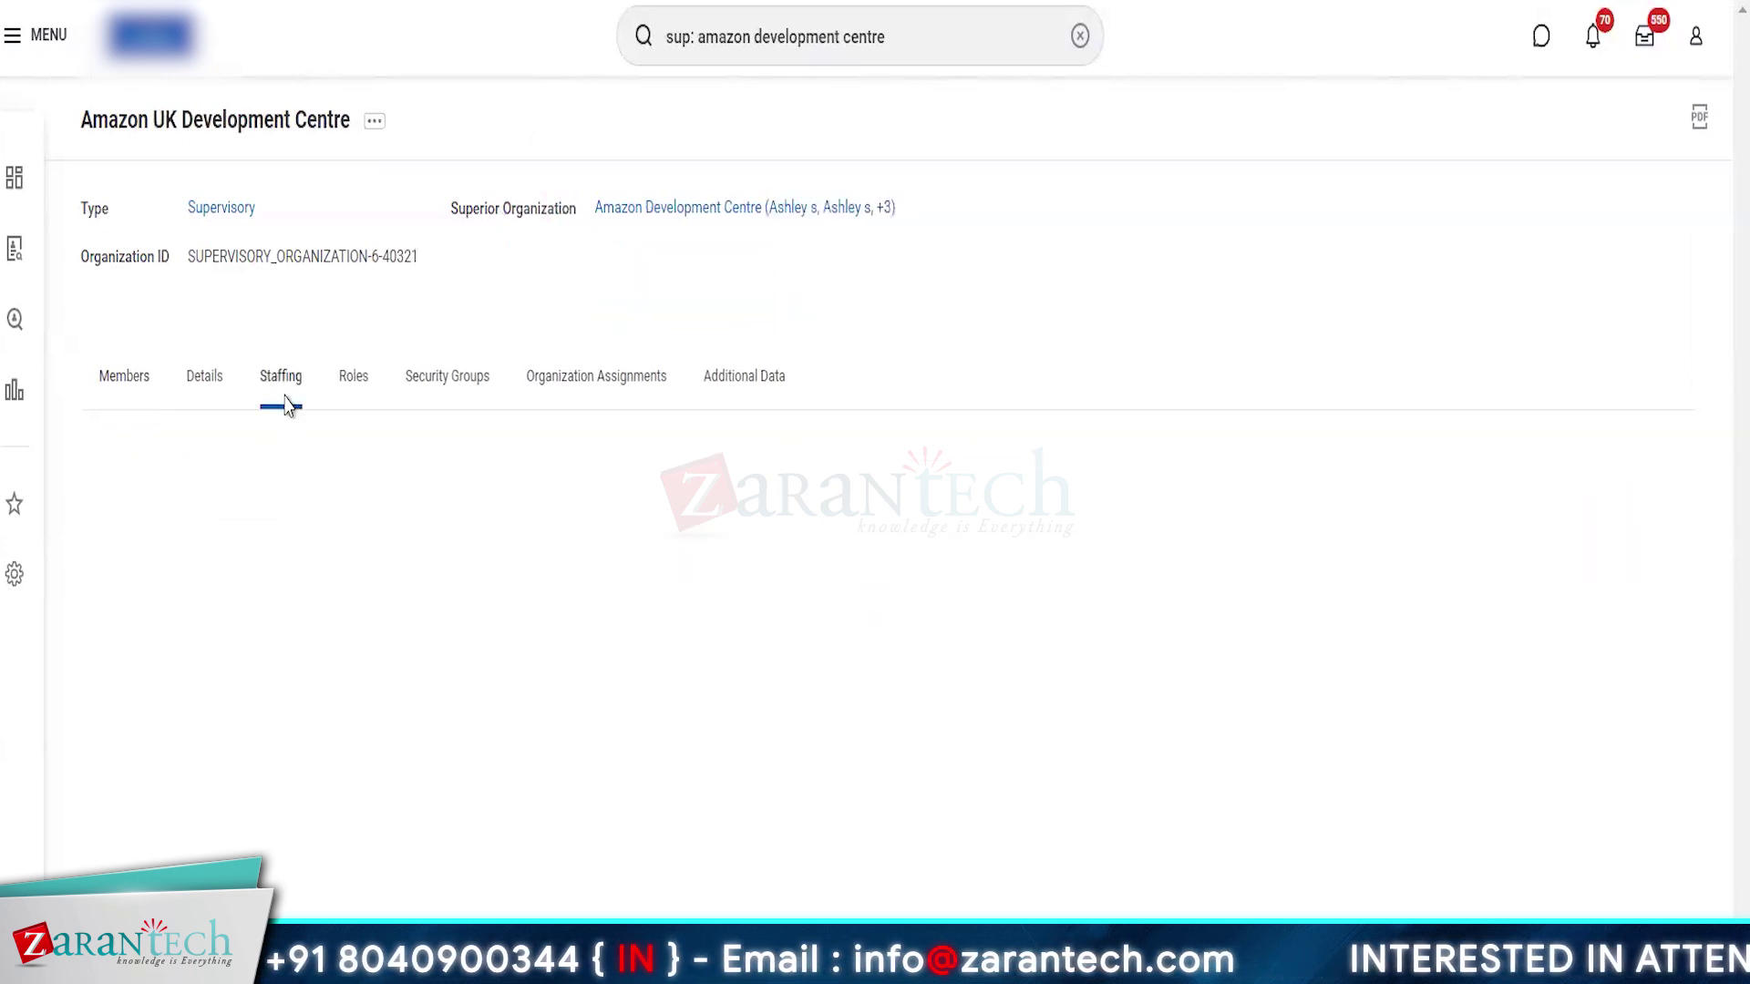
View the Edit Staffing Model options for Amazon UK Development Centre and close them without making changes.
{"action": "left_click", "coordinate": [375, 122]}
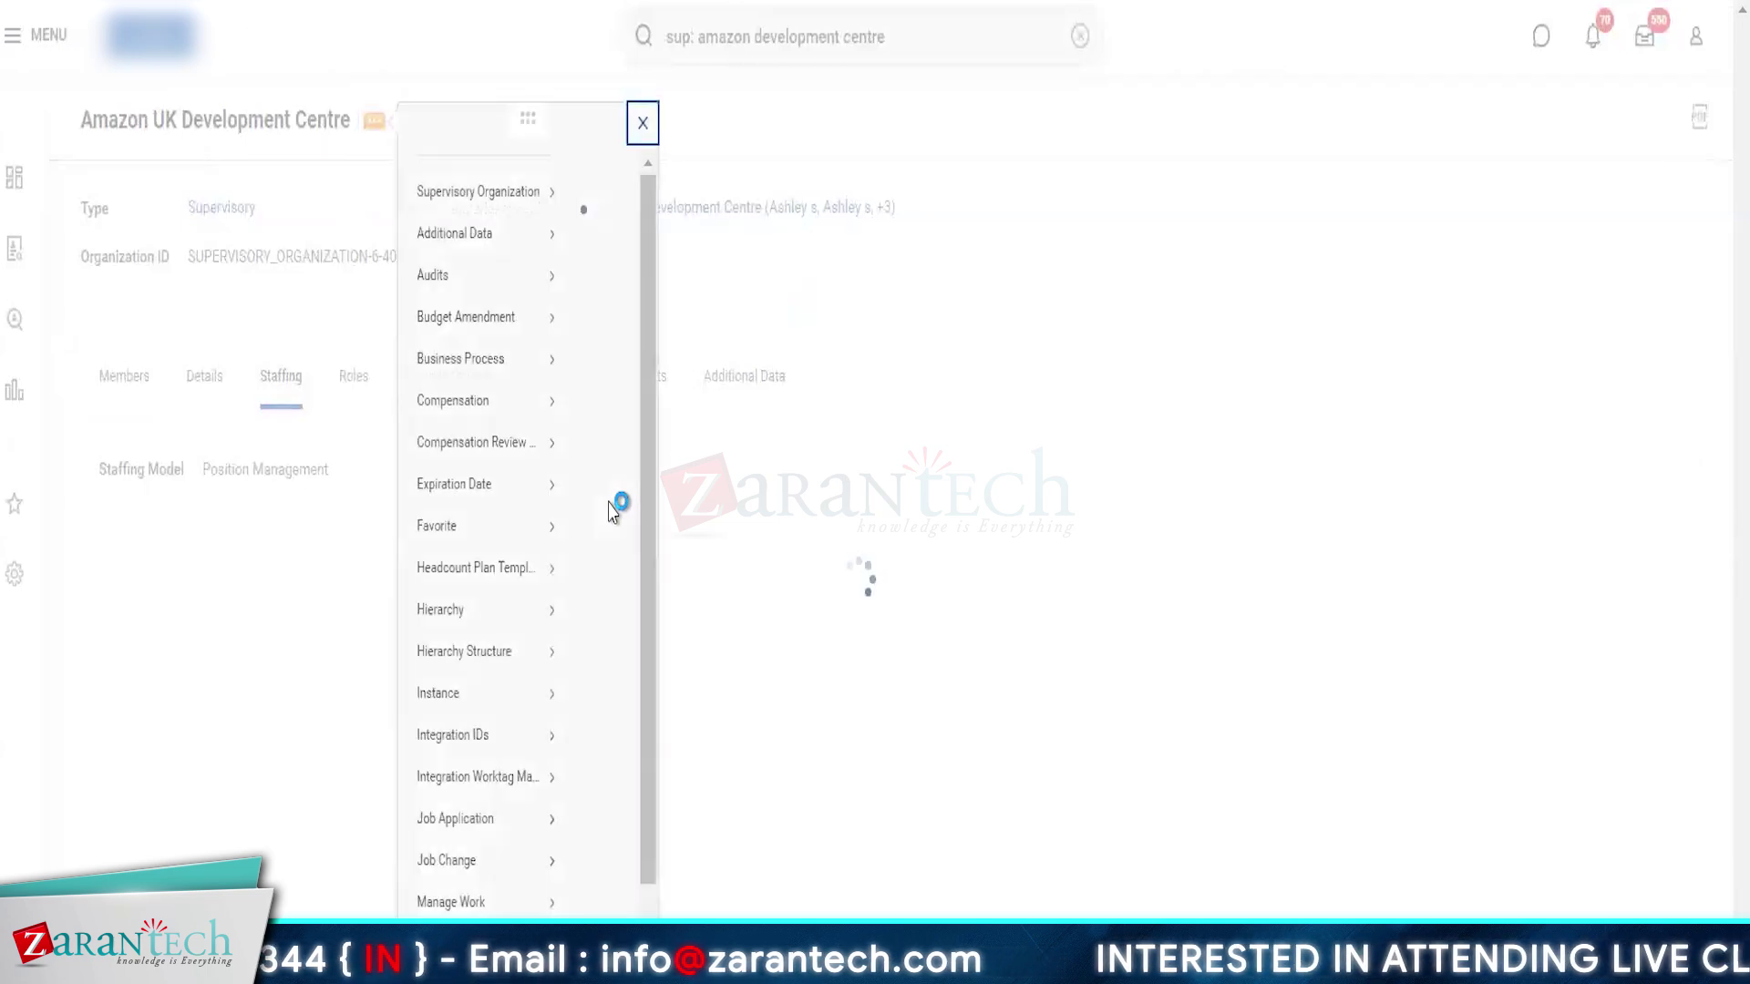
{"action": "mouse_move", "coordinate": [454, 845]}
{"action": "scroll", "coordinate": [493, 845], "scroll_direction": "down", "scroll_amount": 4}
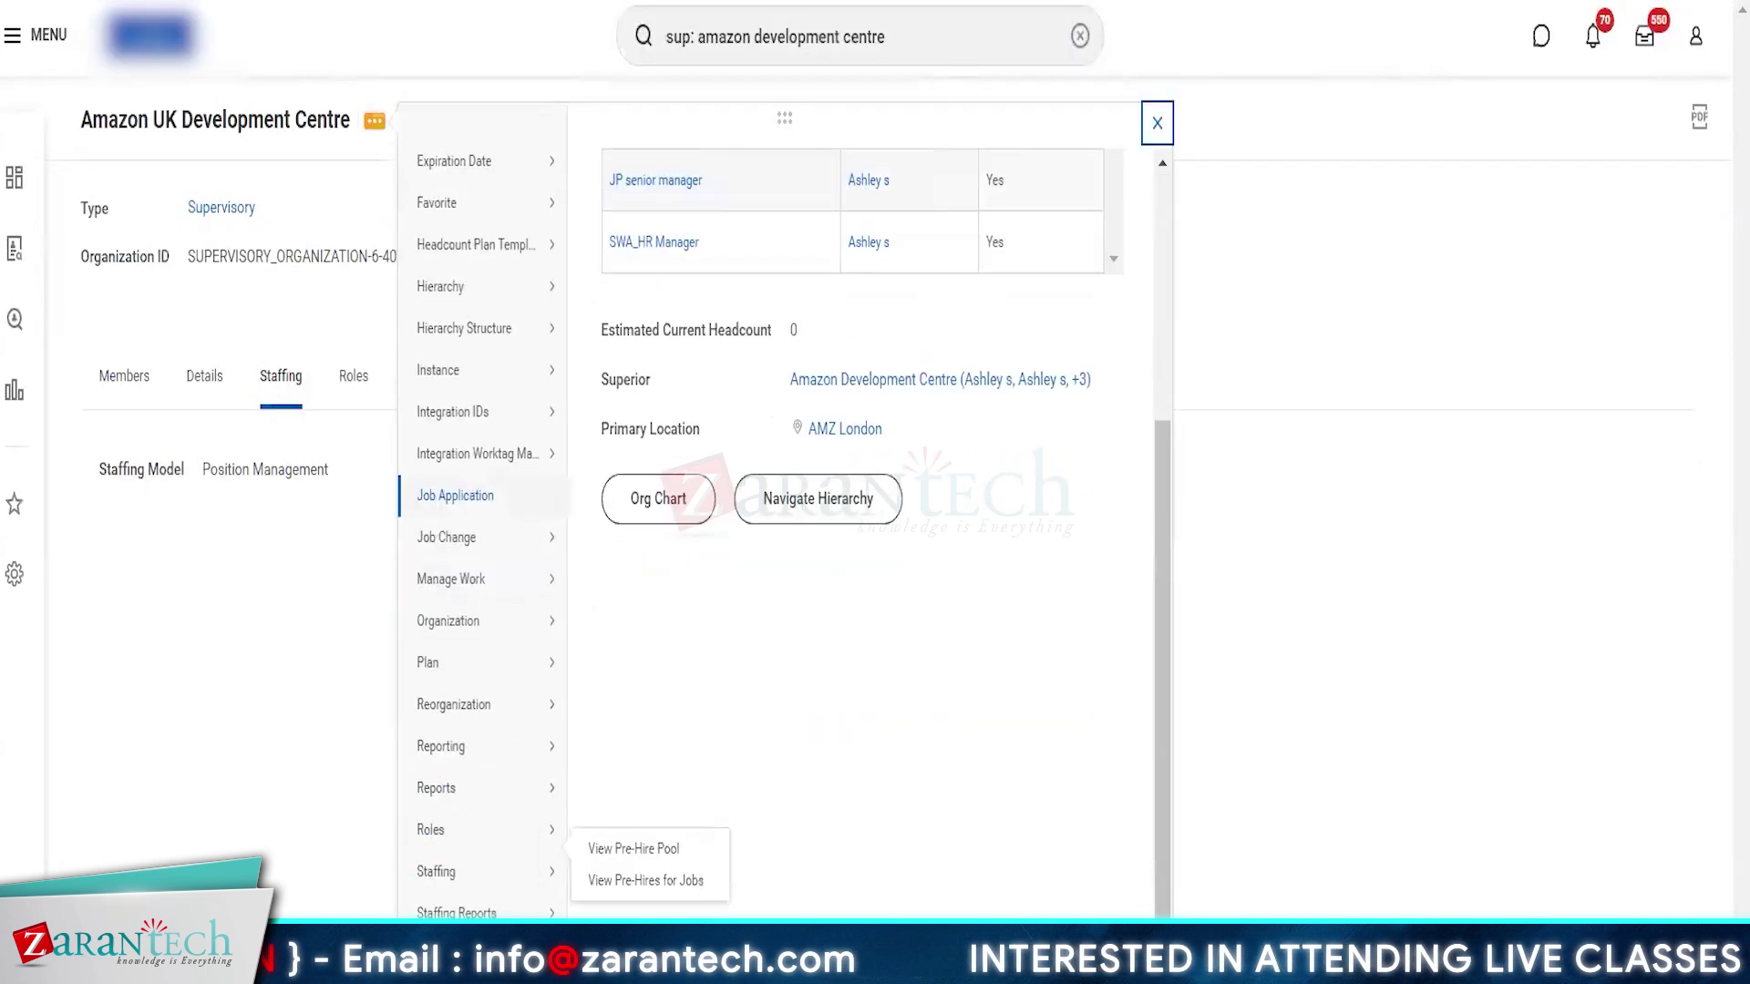
{"action": "mouse_move", "coordinate": [463, 897]}
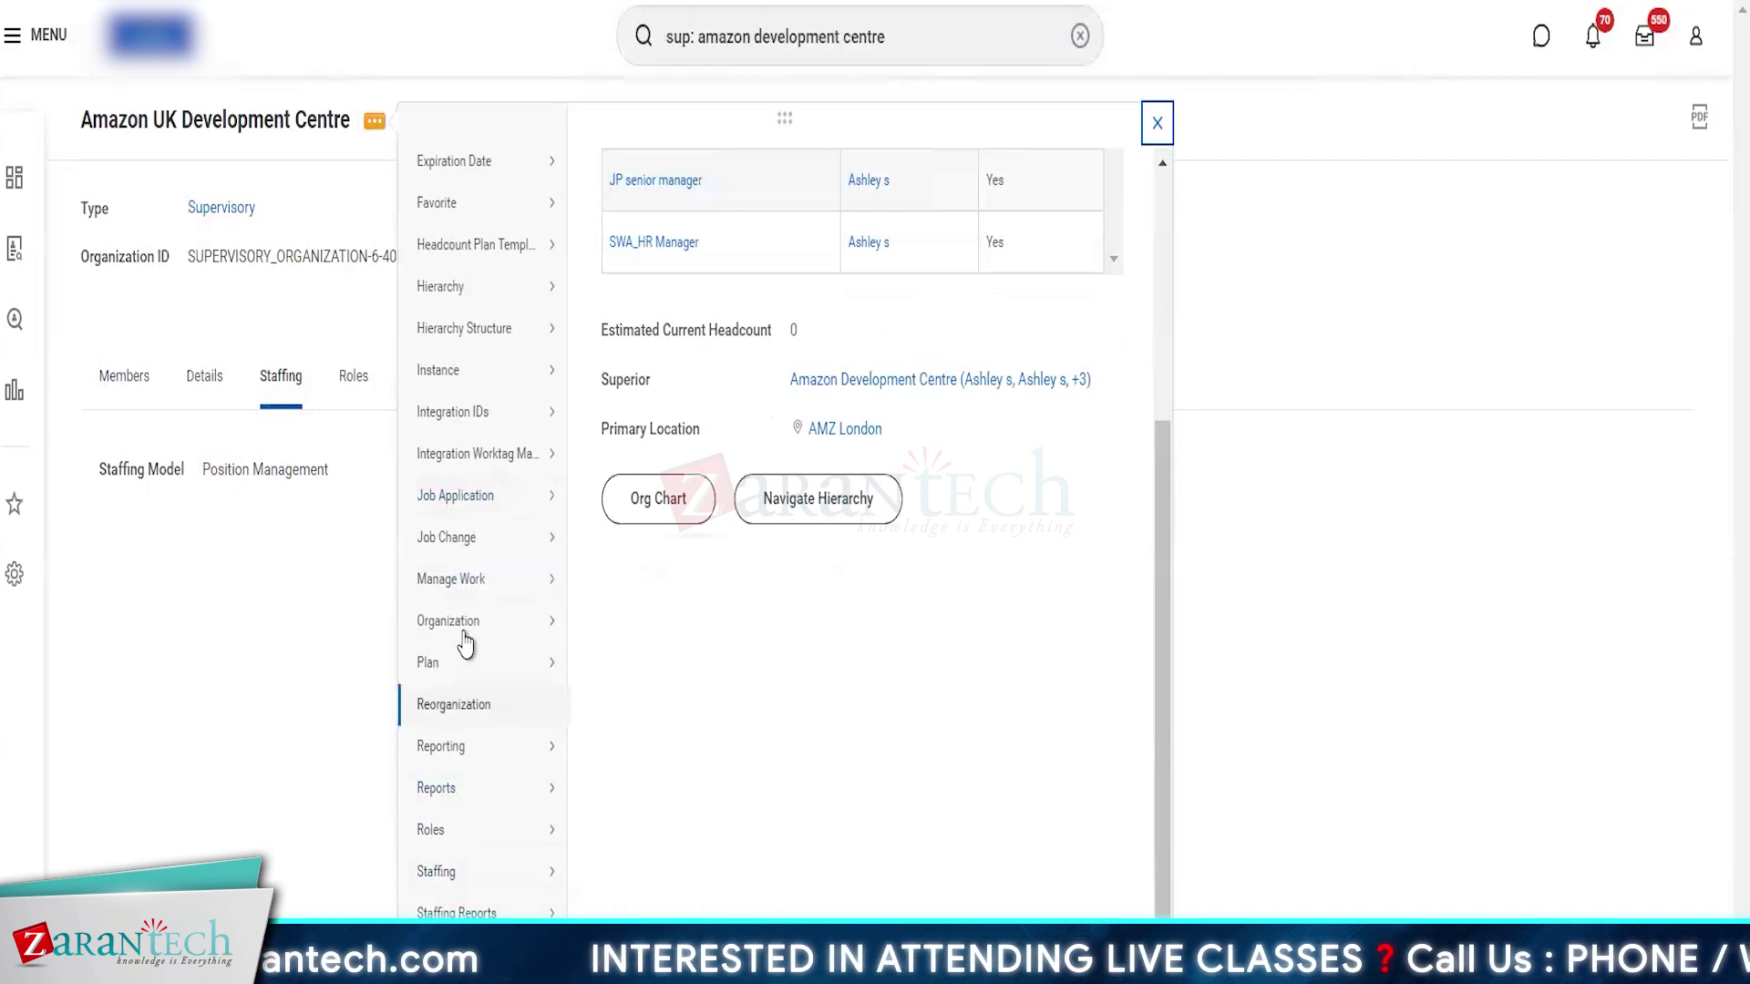
{"action": "mouse_move", "coordinate": [464, 642]}
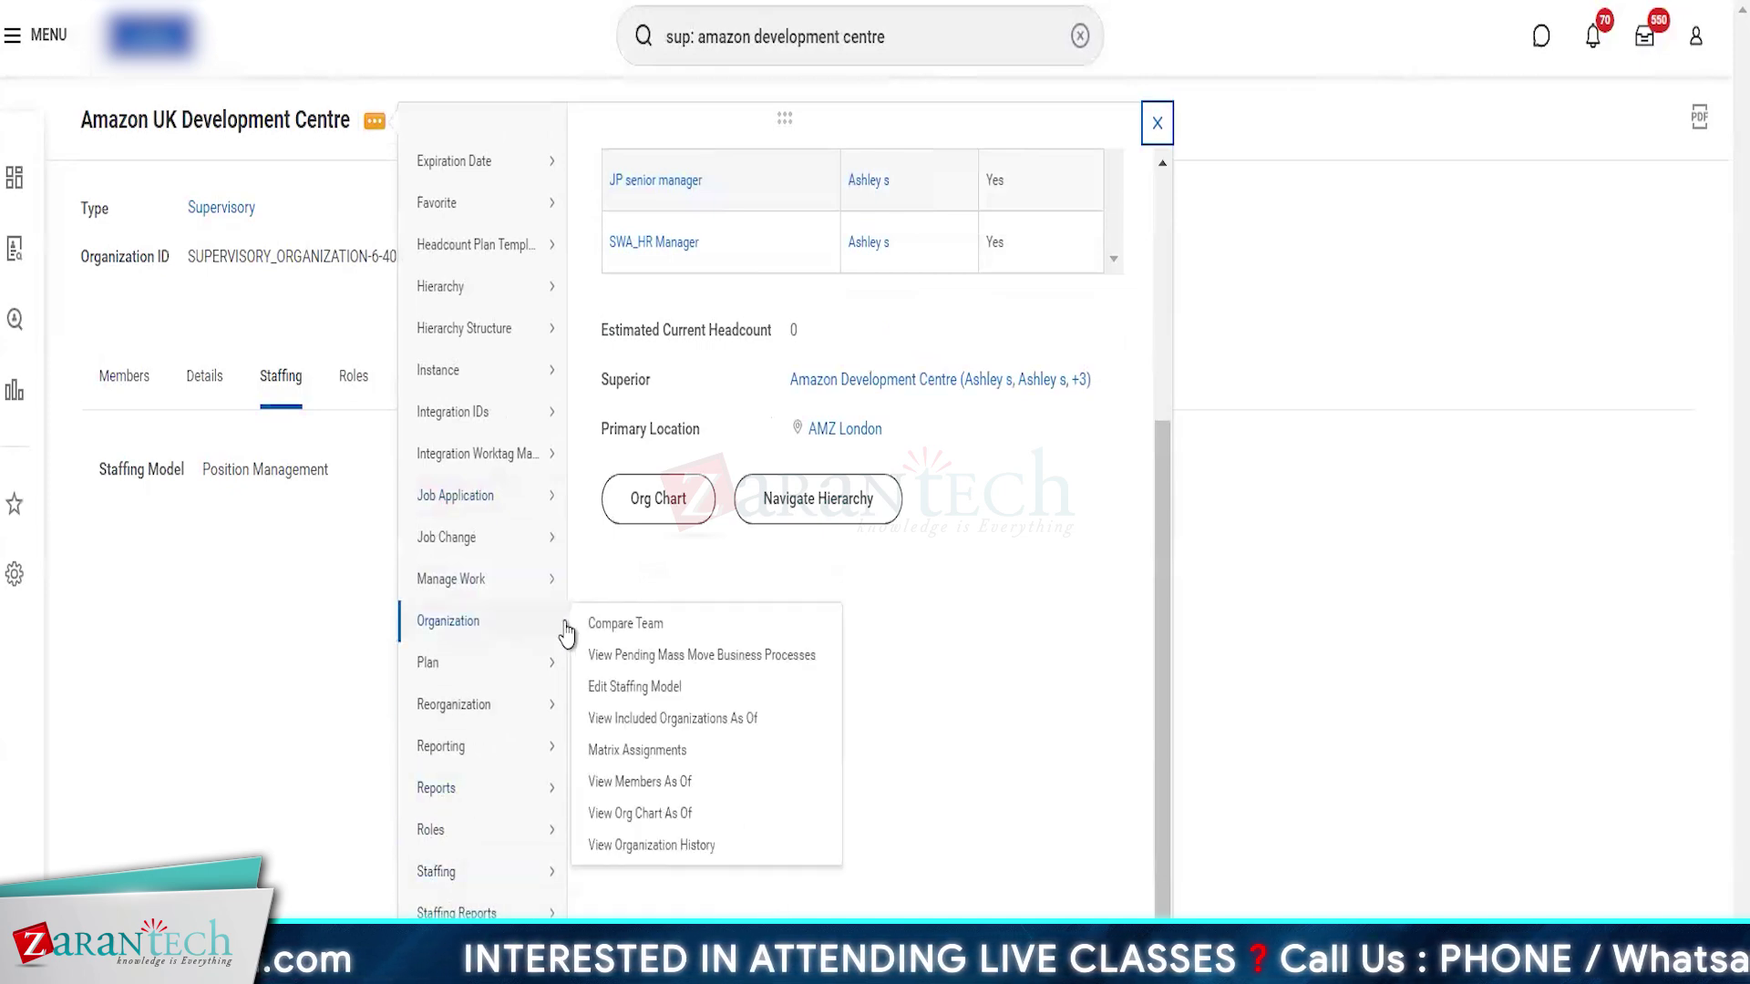
{"action": "left_click", "coordinate": [645, 693]}
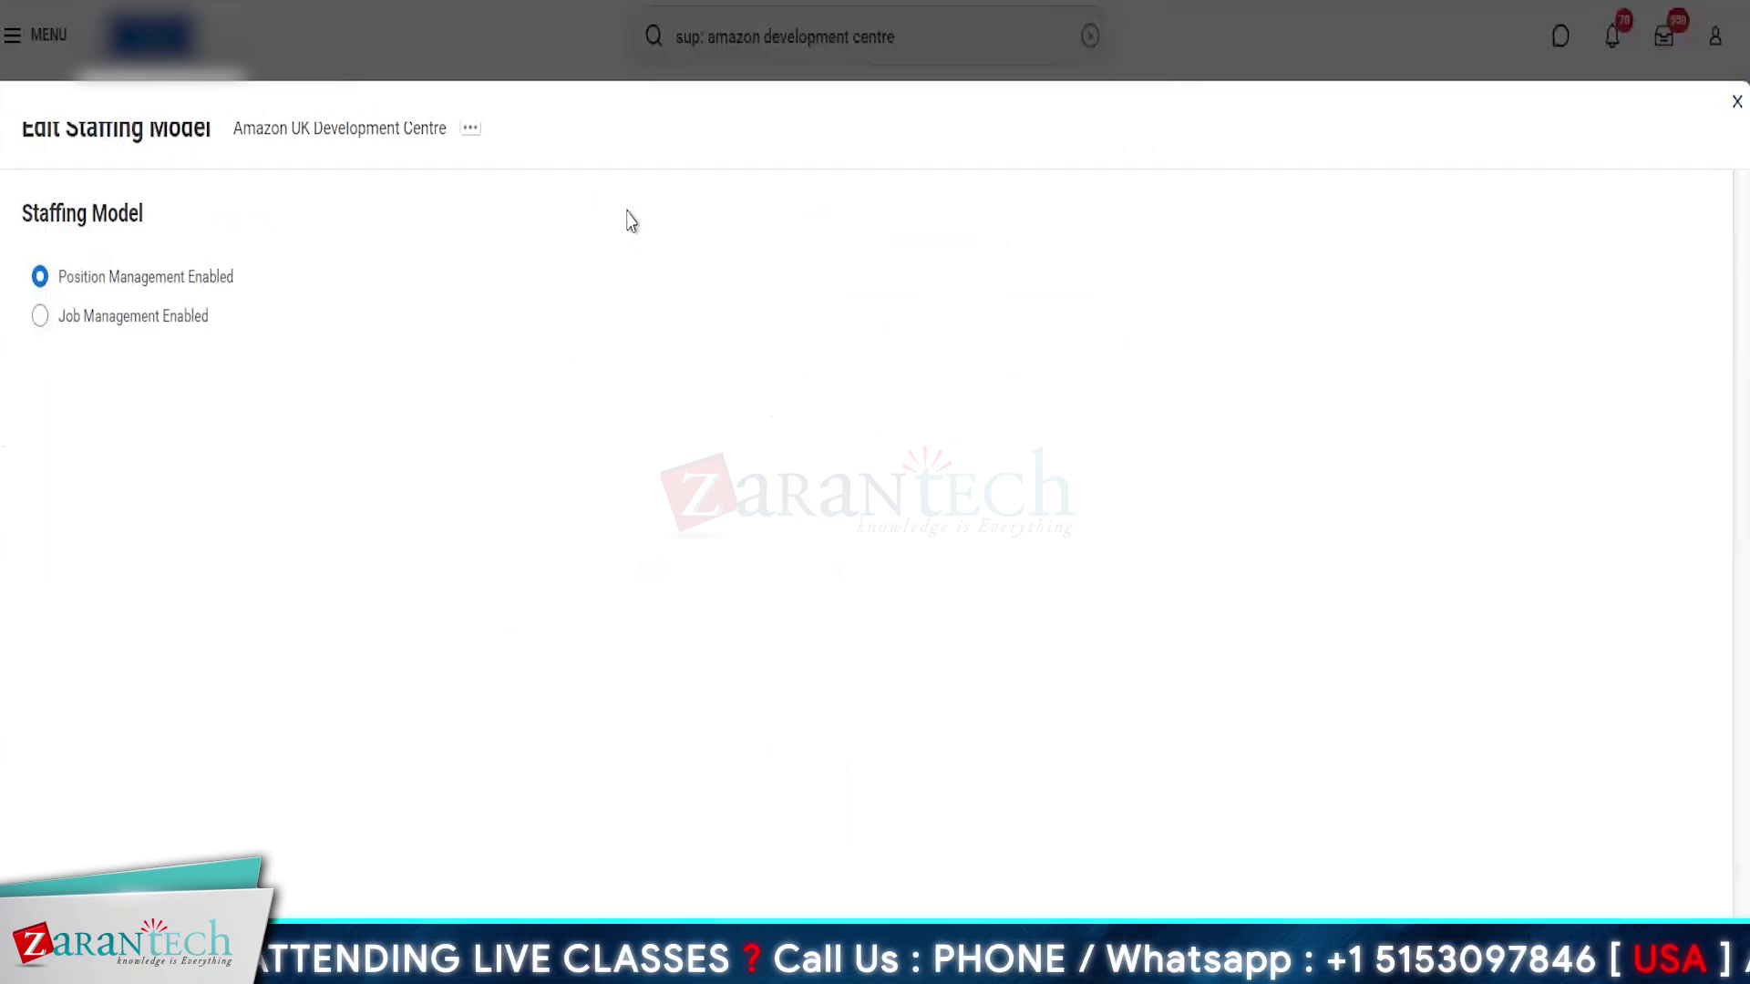
{"action": "key", "text": "Escape"}
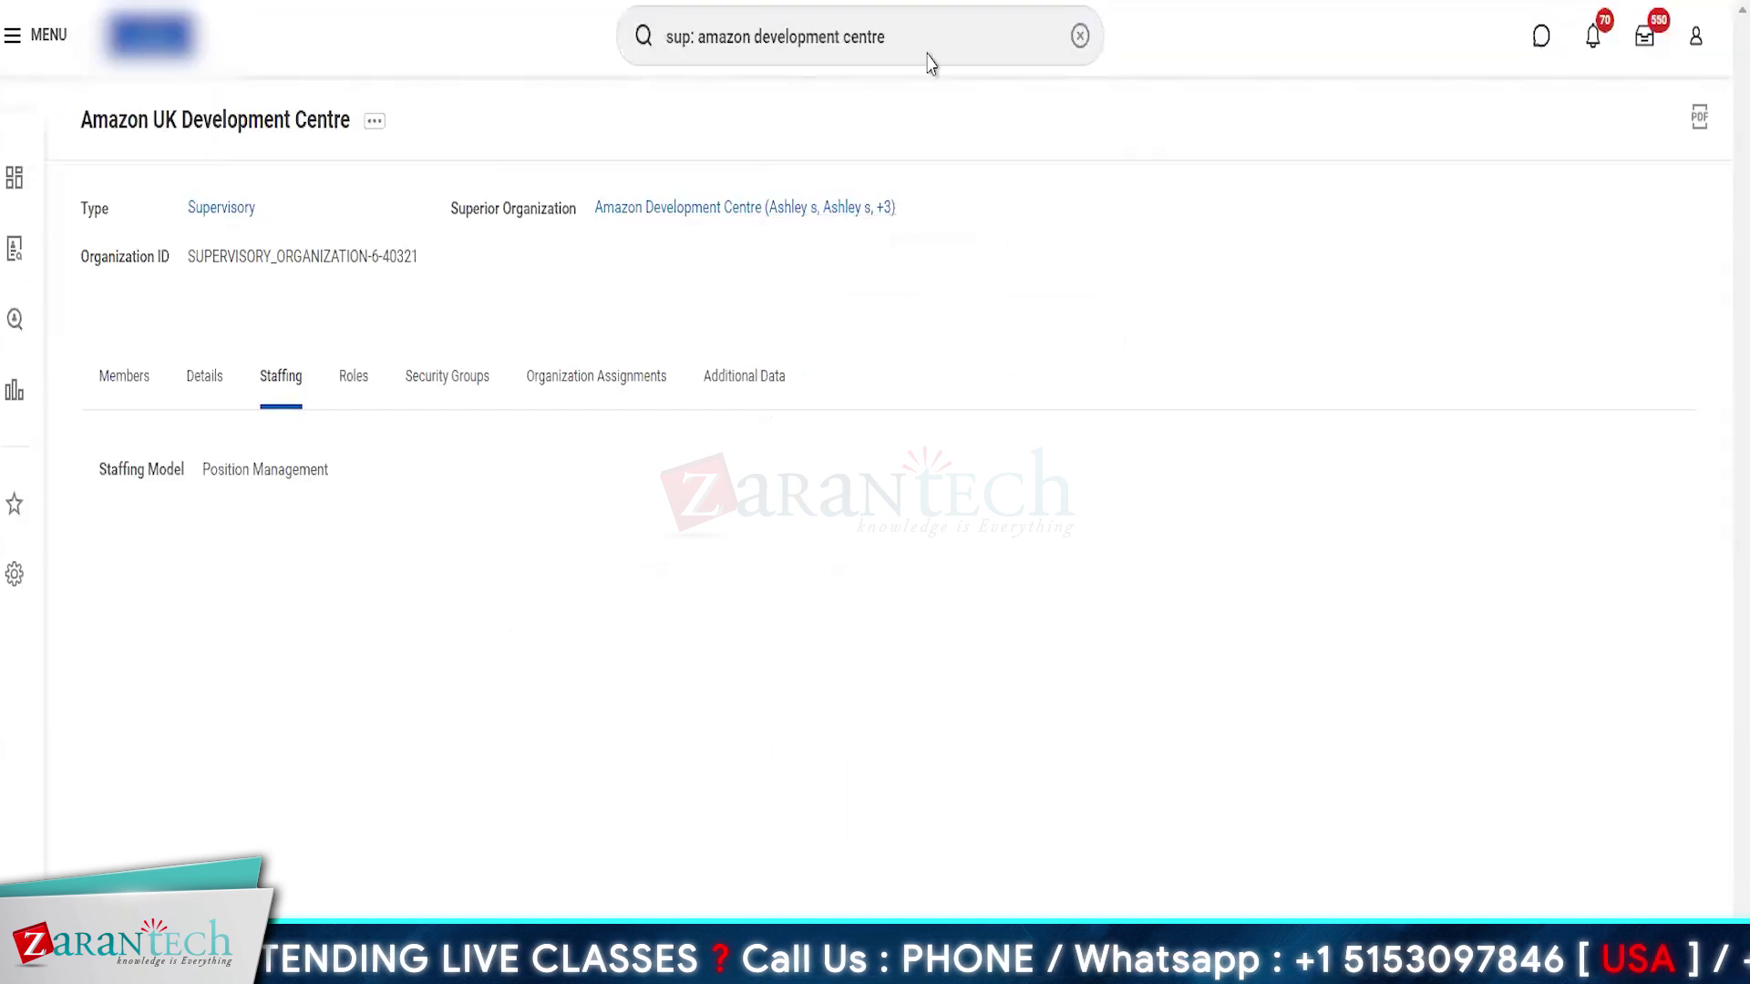
Search for the worker by first name and open the profile of the Workdat analyst in 444 JOB SUP ORG.
{"action": "left_click", "coordinate": [1080, 36]}
{"action": "type", "text": "Tom"}
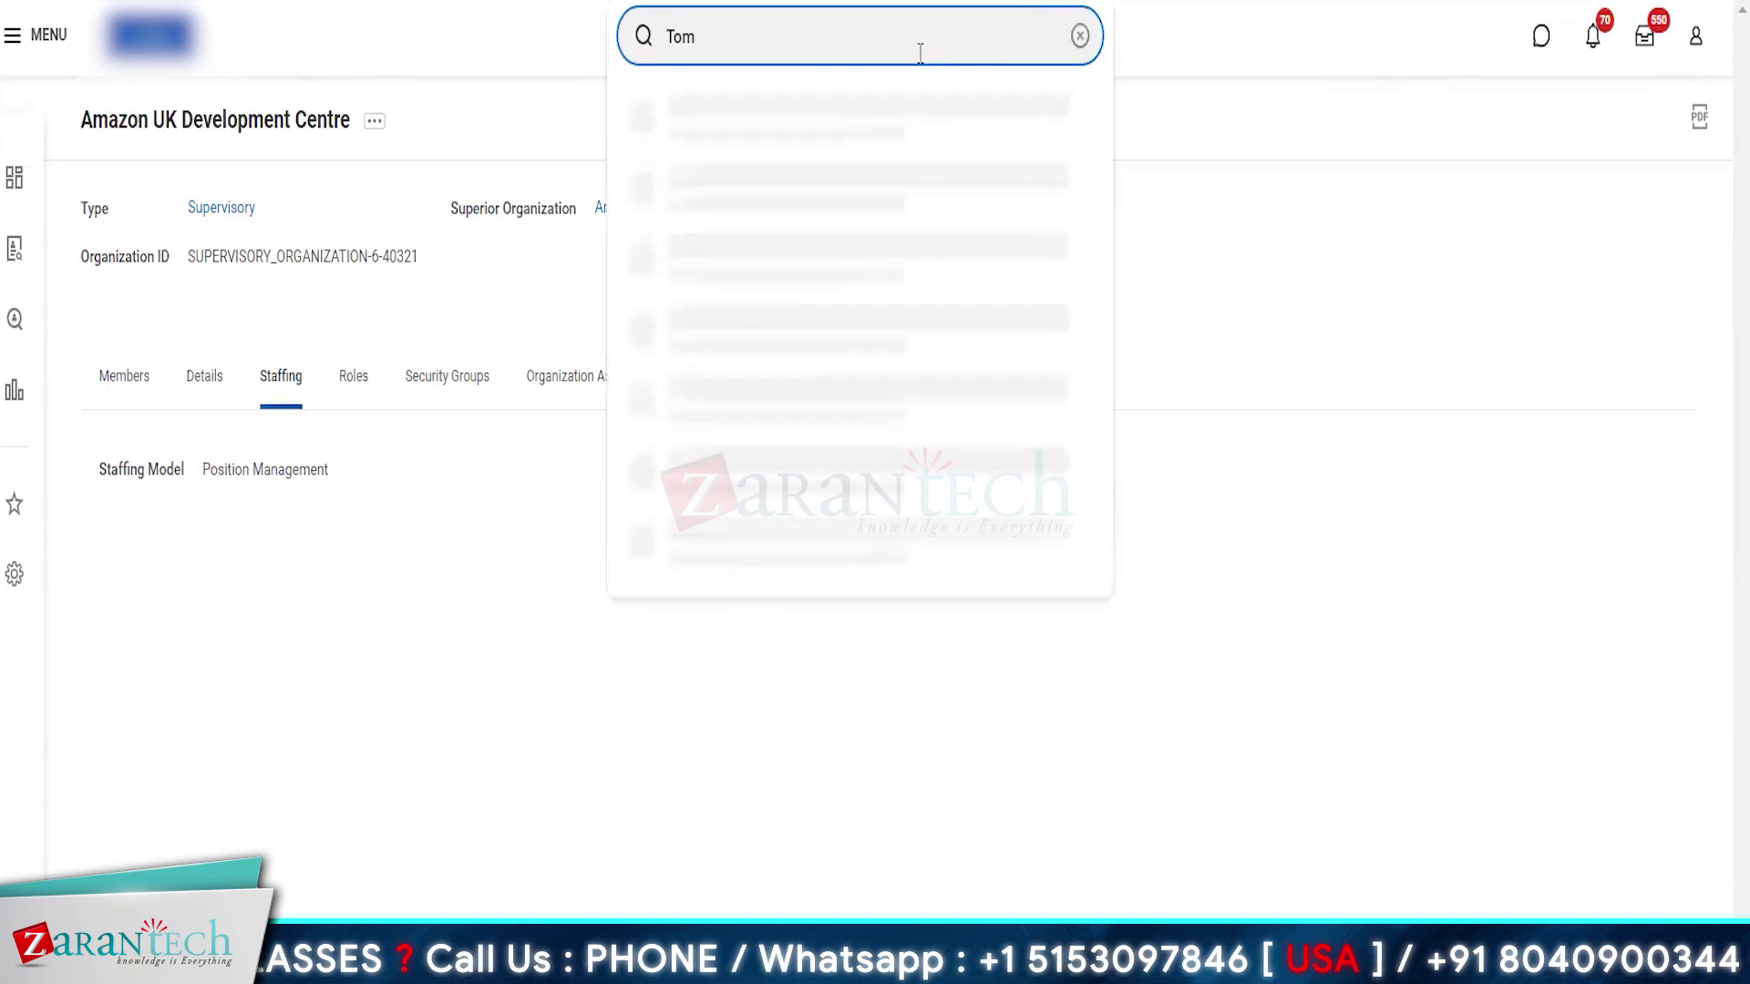
{"action": "key", "text": "Return"}
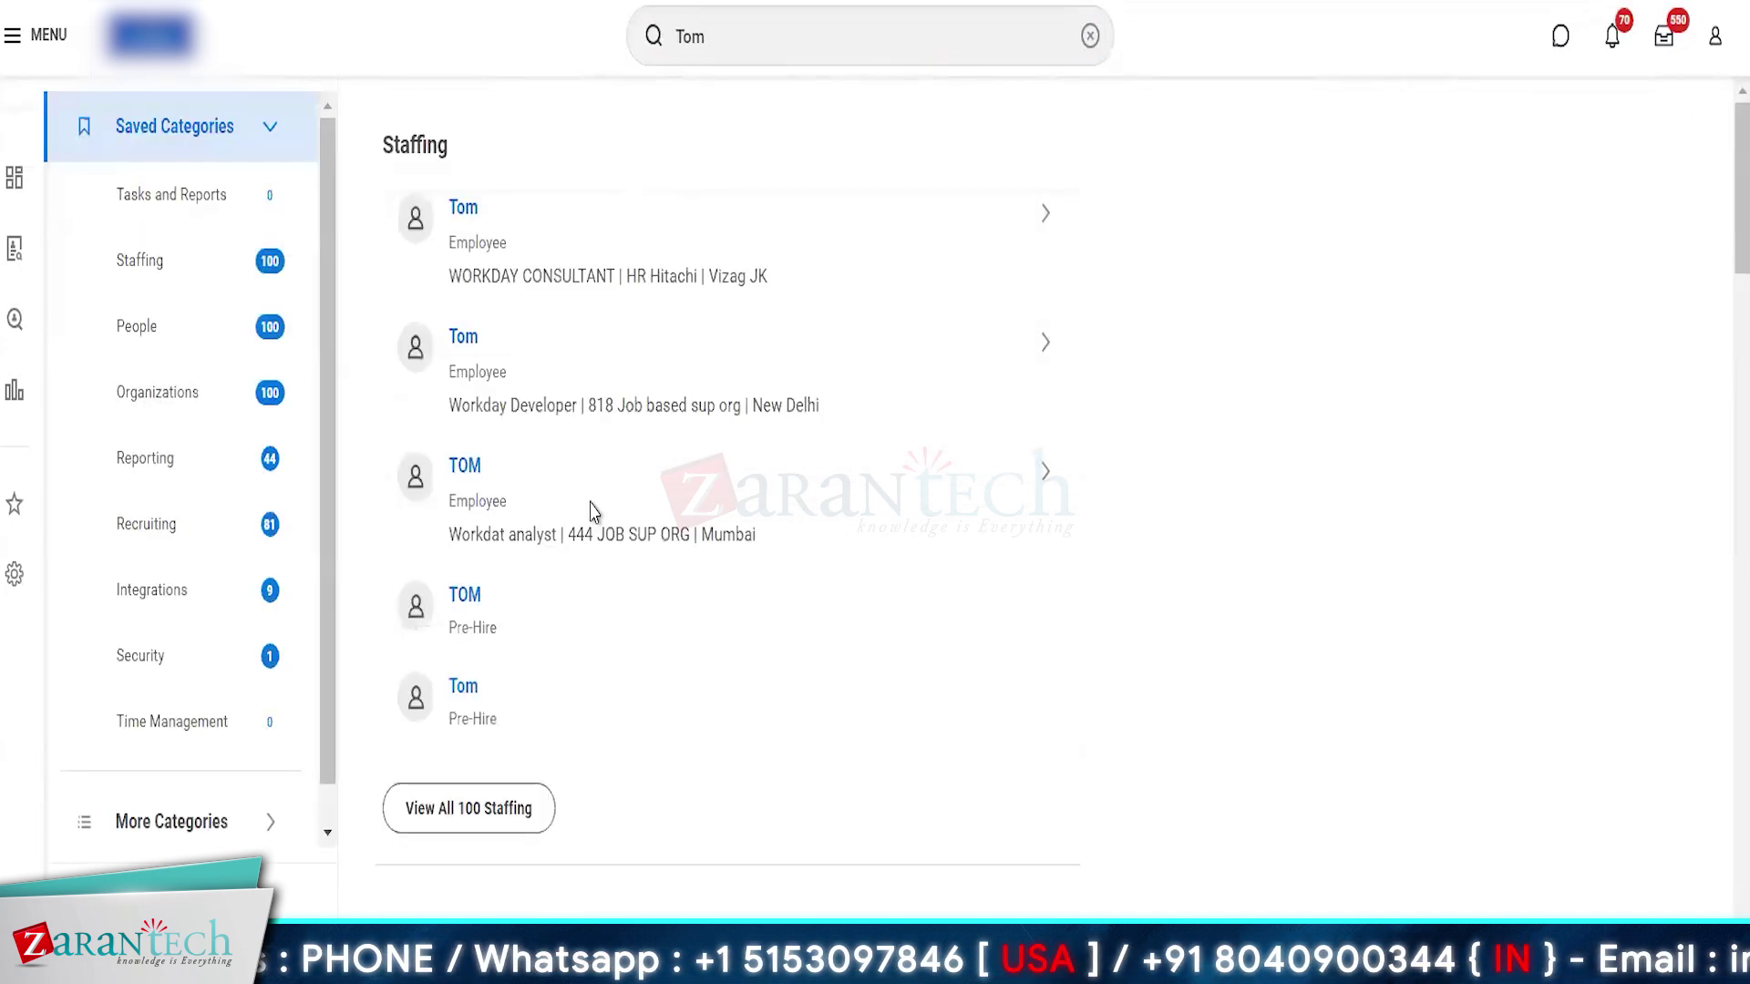
{"action": "scroll", "coordinate": [594, 508], "scroll_direction": "down", "scroll_amount": 8}
{"action": "scroll", "coordinate": [594, 508], "scroll_direction": "up", "scroll_amount": 6}
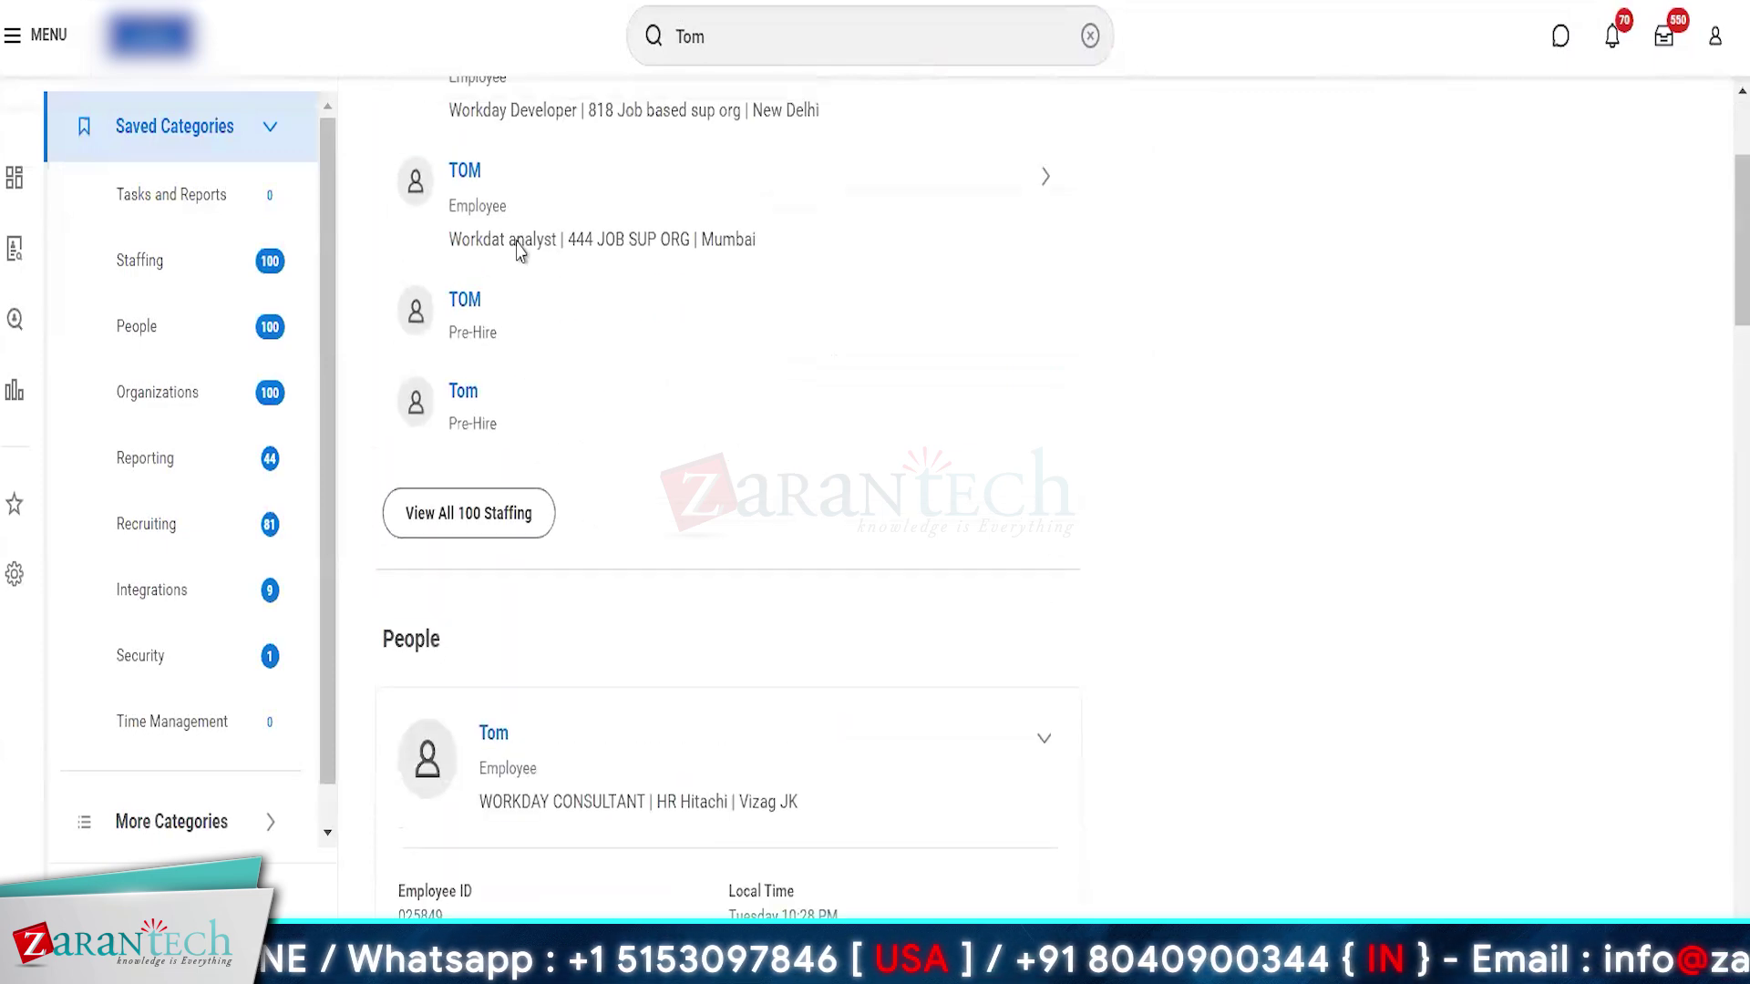
{"action": "mouse_move", "coordinate": [473, 183]}
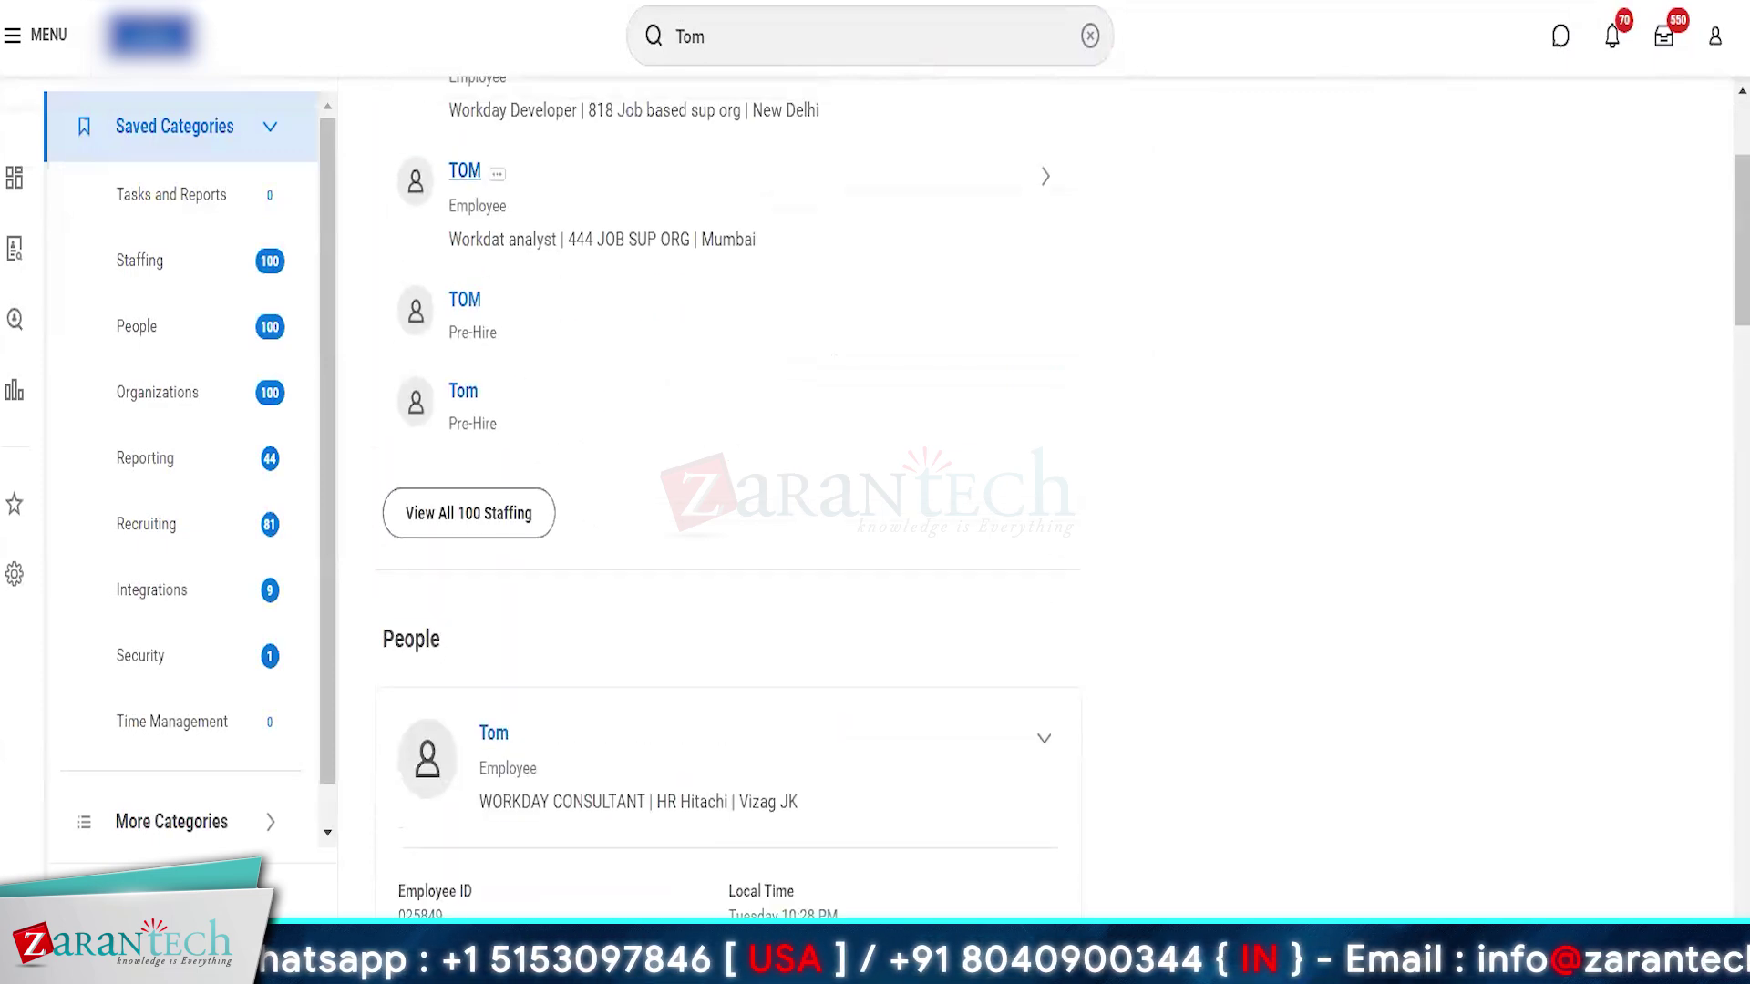
{"action": "left_click", "coordinate": [465, 171]}
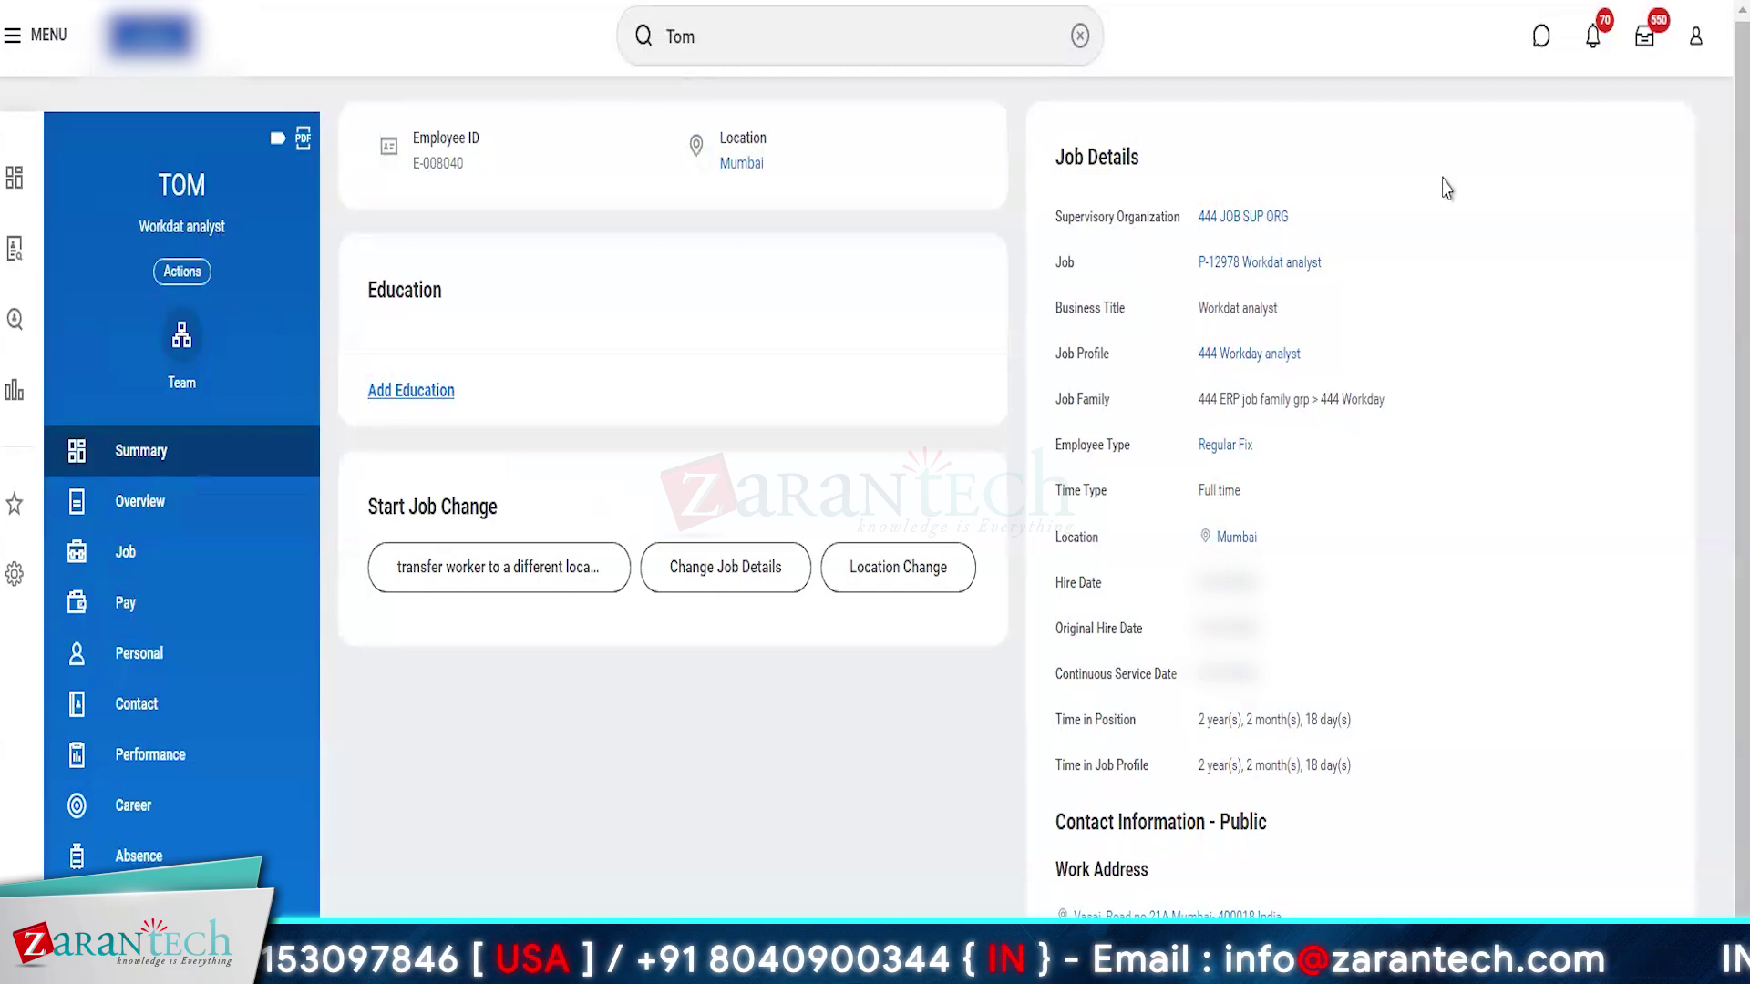
Open the worker's supervisory organization, 444 JOB SUP ORG, and check its staffing model.
{"action": "left_click", "coordinate": [1260, 222]}
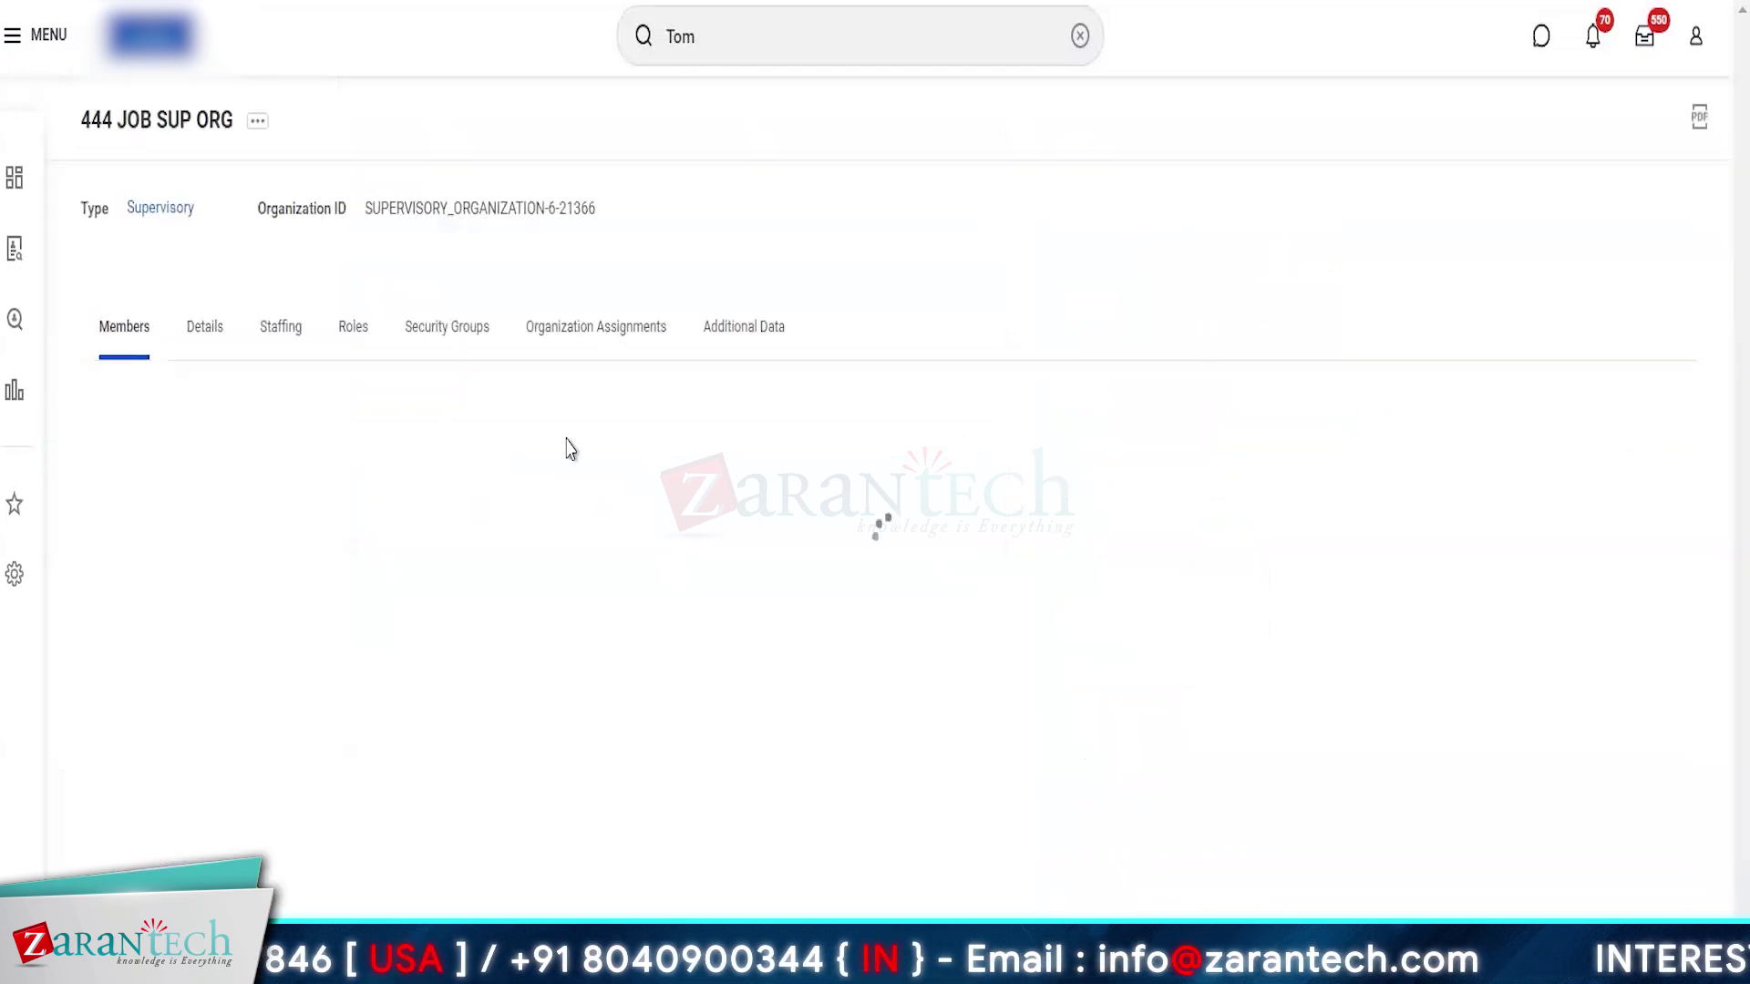
{"action": "left_click", "coordinate": [285, 348]}
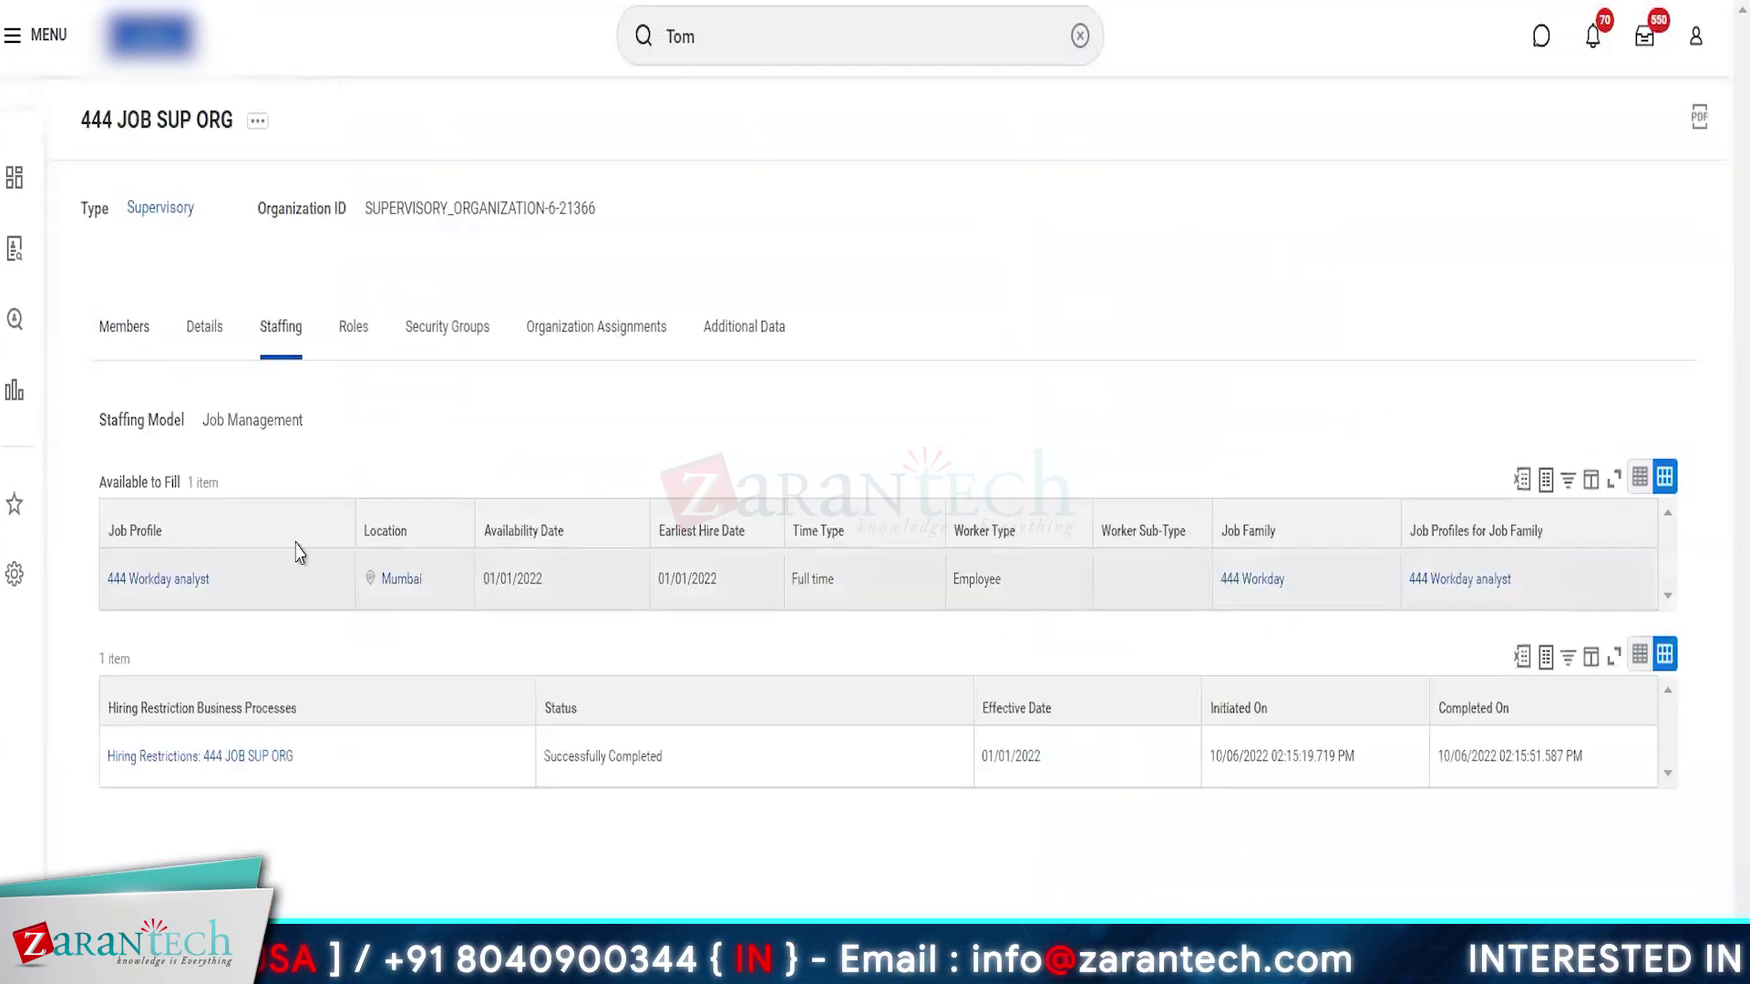
{"action": "left_click_drag", "start_coordinate": [205, 428], "coordinate": [317, 436]}
{"action": "left_click", "coordinate": [346, 437]}
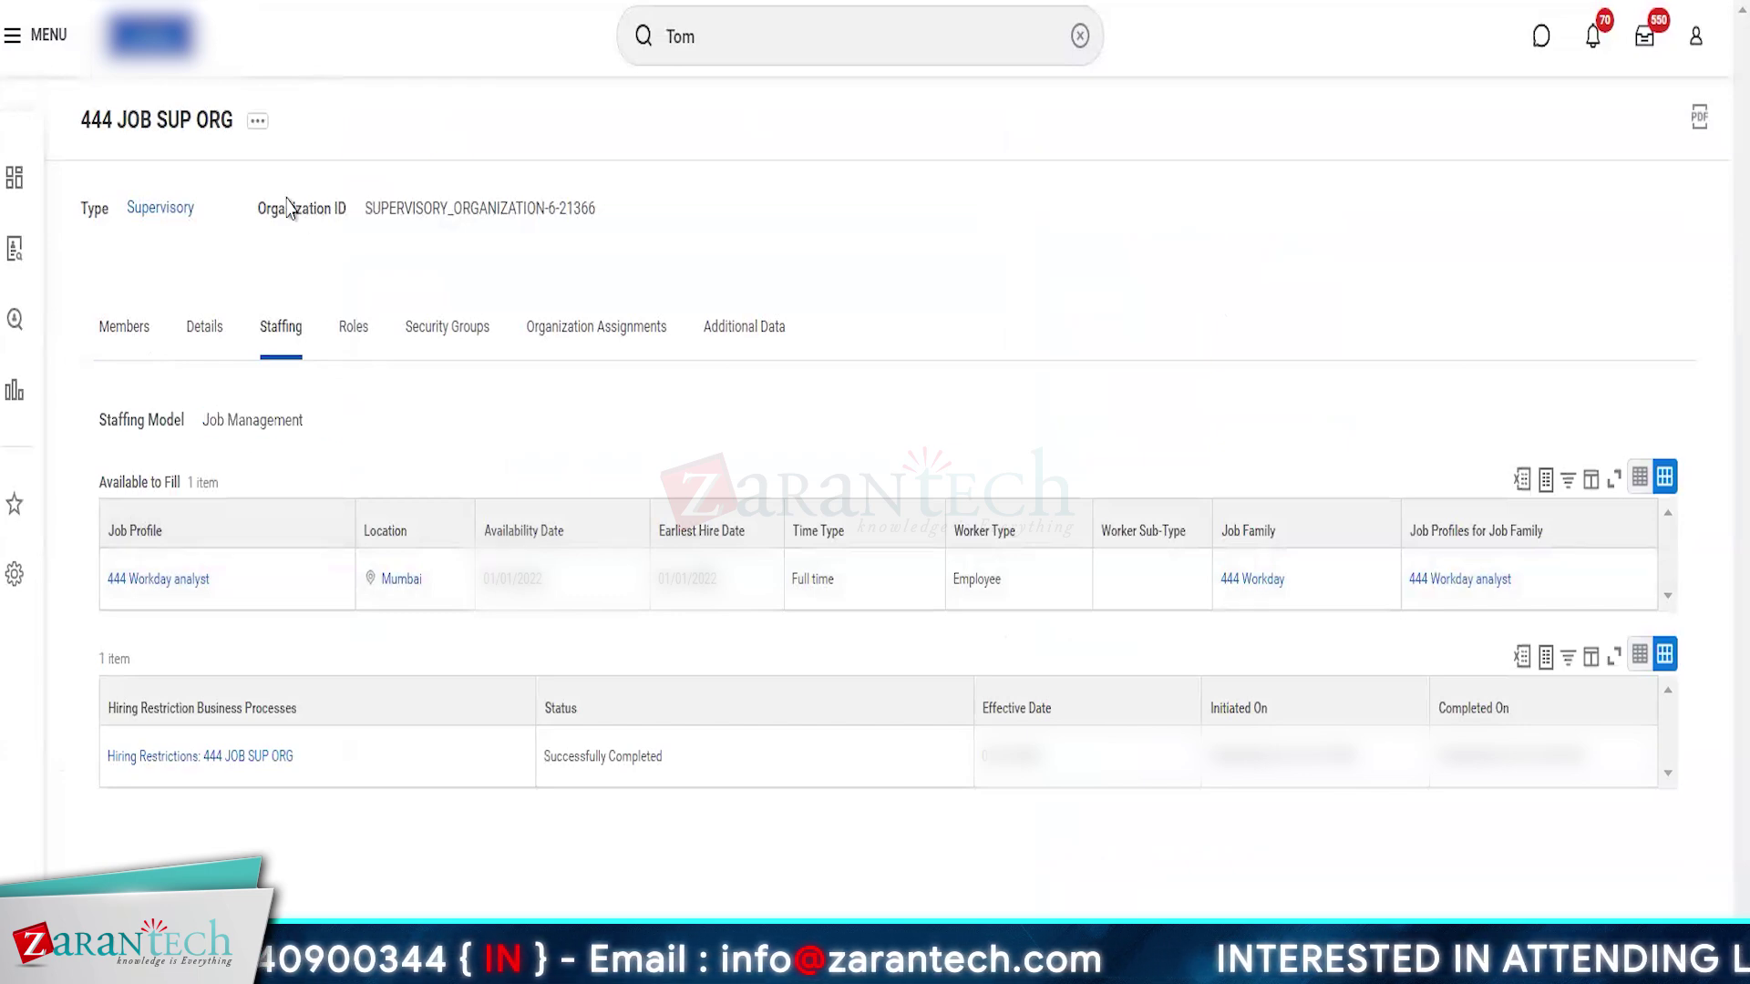
Examine which Organization actions are offered for 444 JOB SUP ORG, looking for a staffing model edit.
{"action": "left_click", "coordinate": [260, 129]}
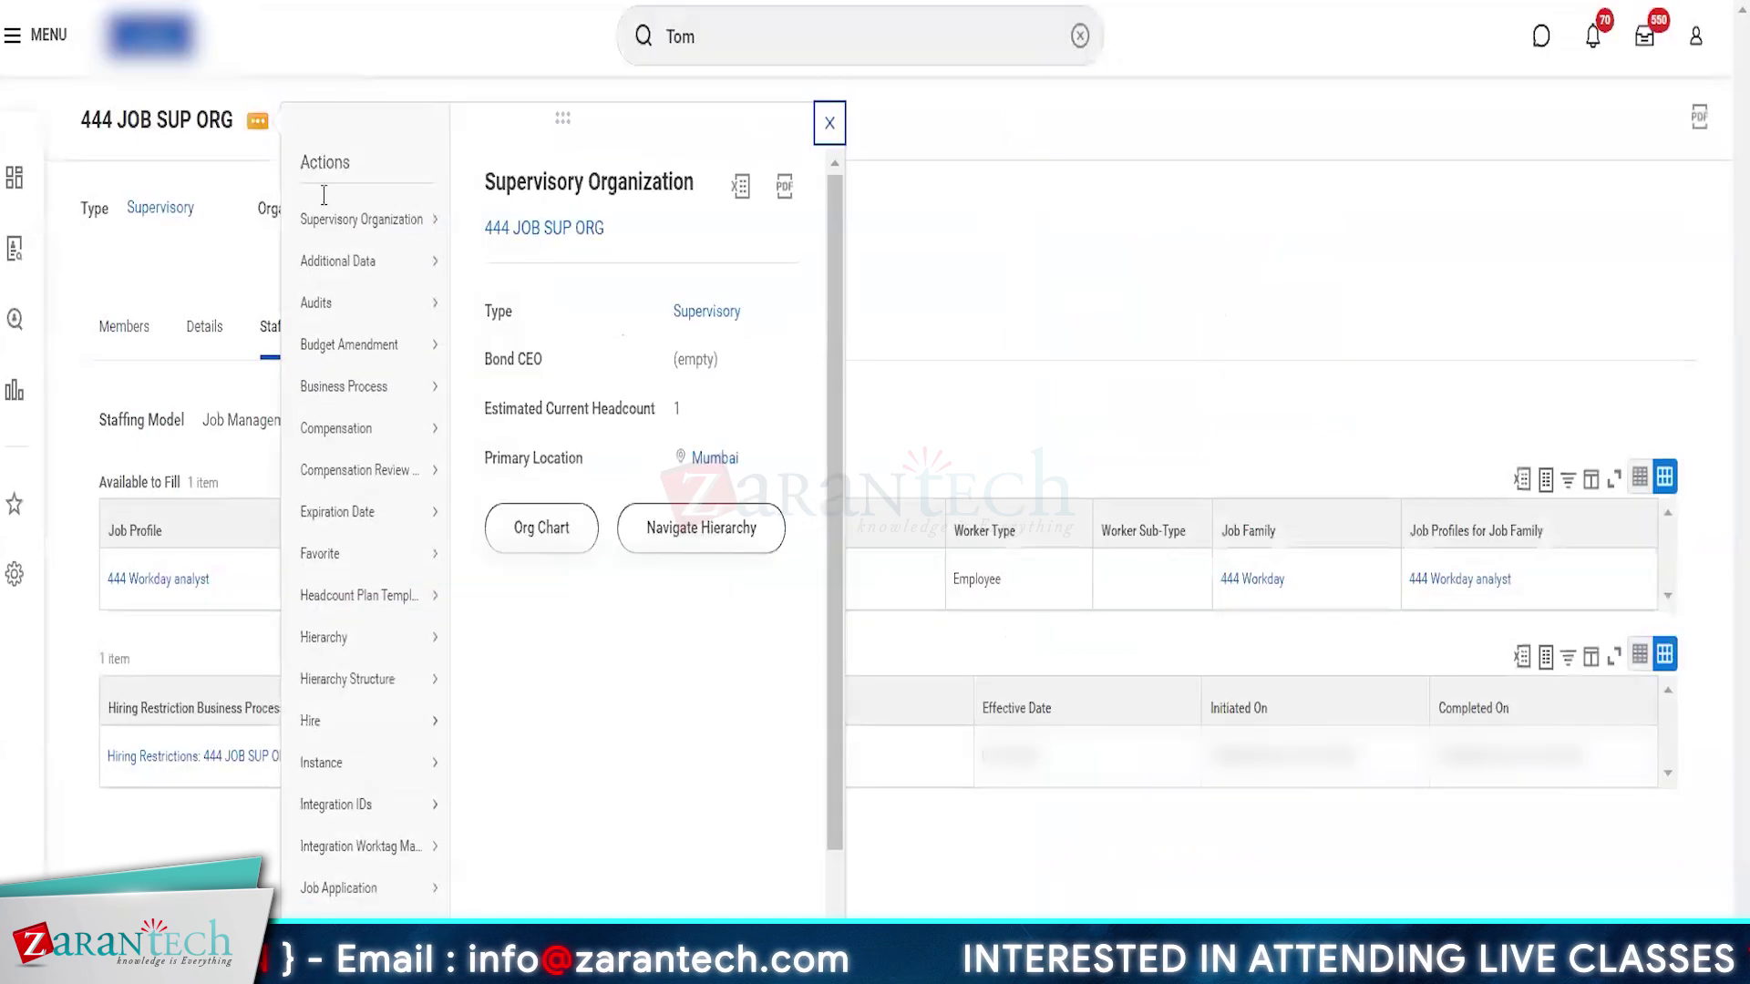
{"action": "mouse_move", "coordinate": [369, 802]}
{"action": "scroll", "coordinate": [374, 800], "scroll_direction": "down", "scroll_amount": 3}
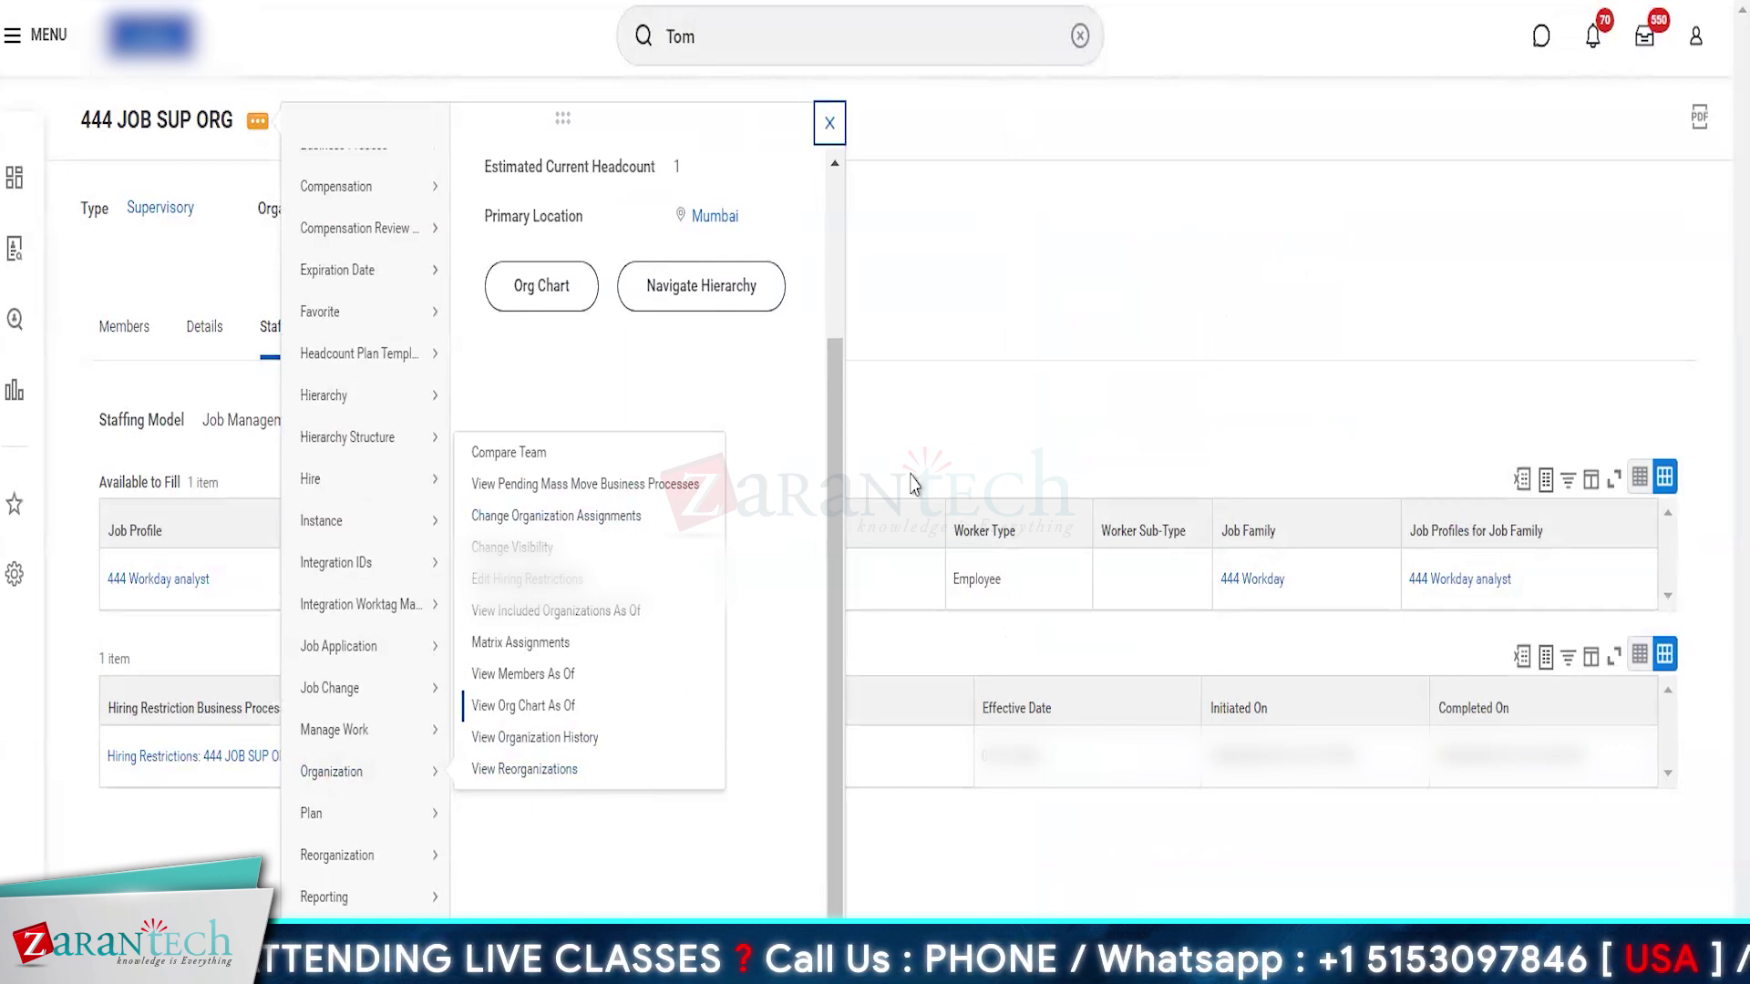
{"action": "left_click", "coordinate": [990, 331]}
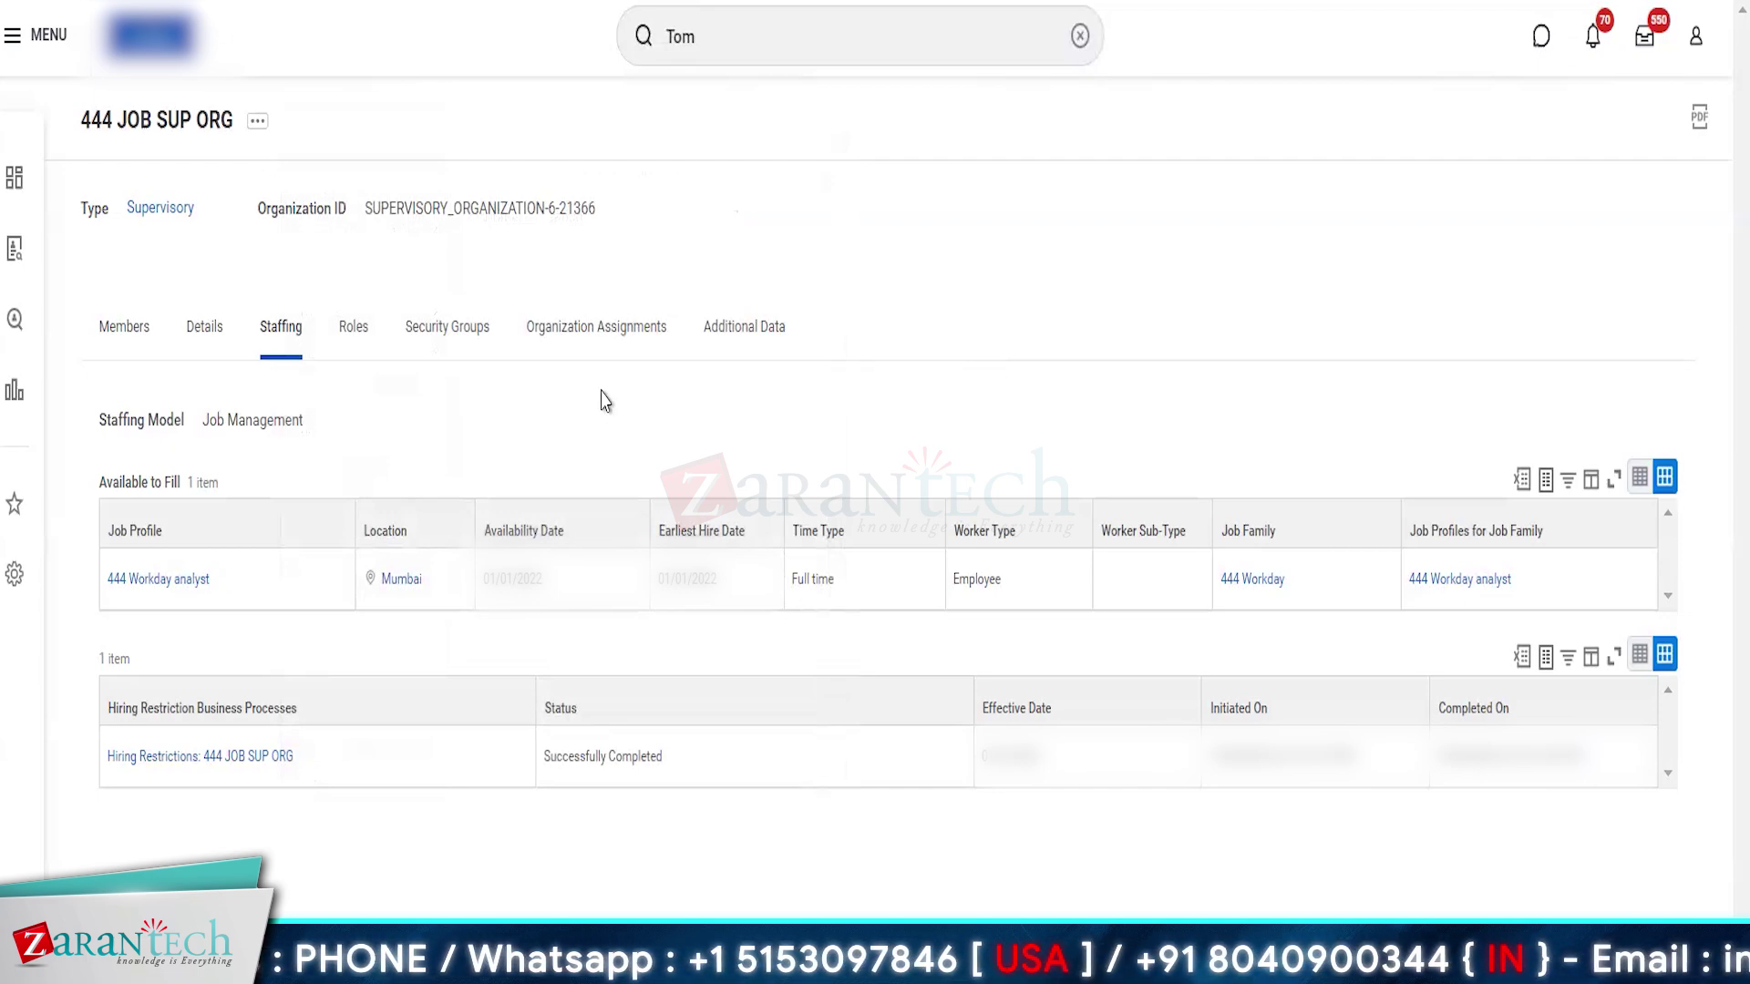
Return to the worker search results and open the profile of the WORKDAY CONSULTANT in HR Hitachi.
{"action": "key", "text": "alt+Left"}
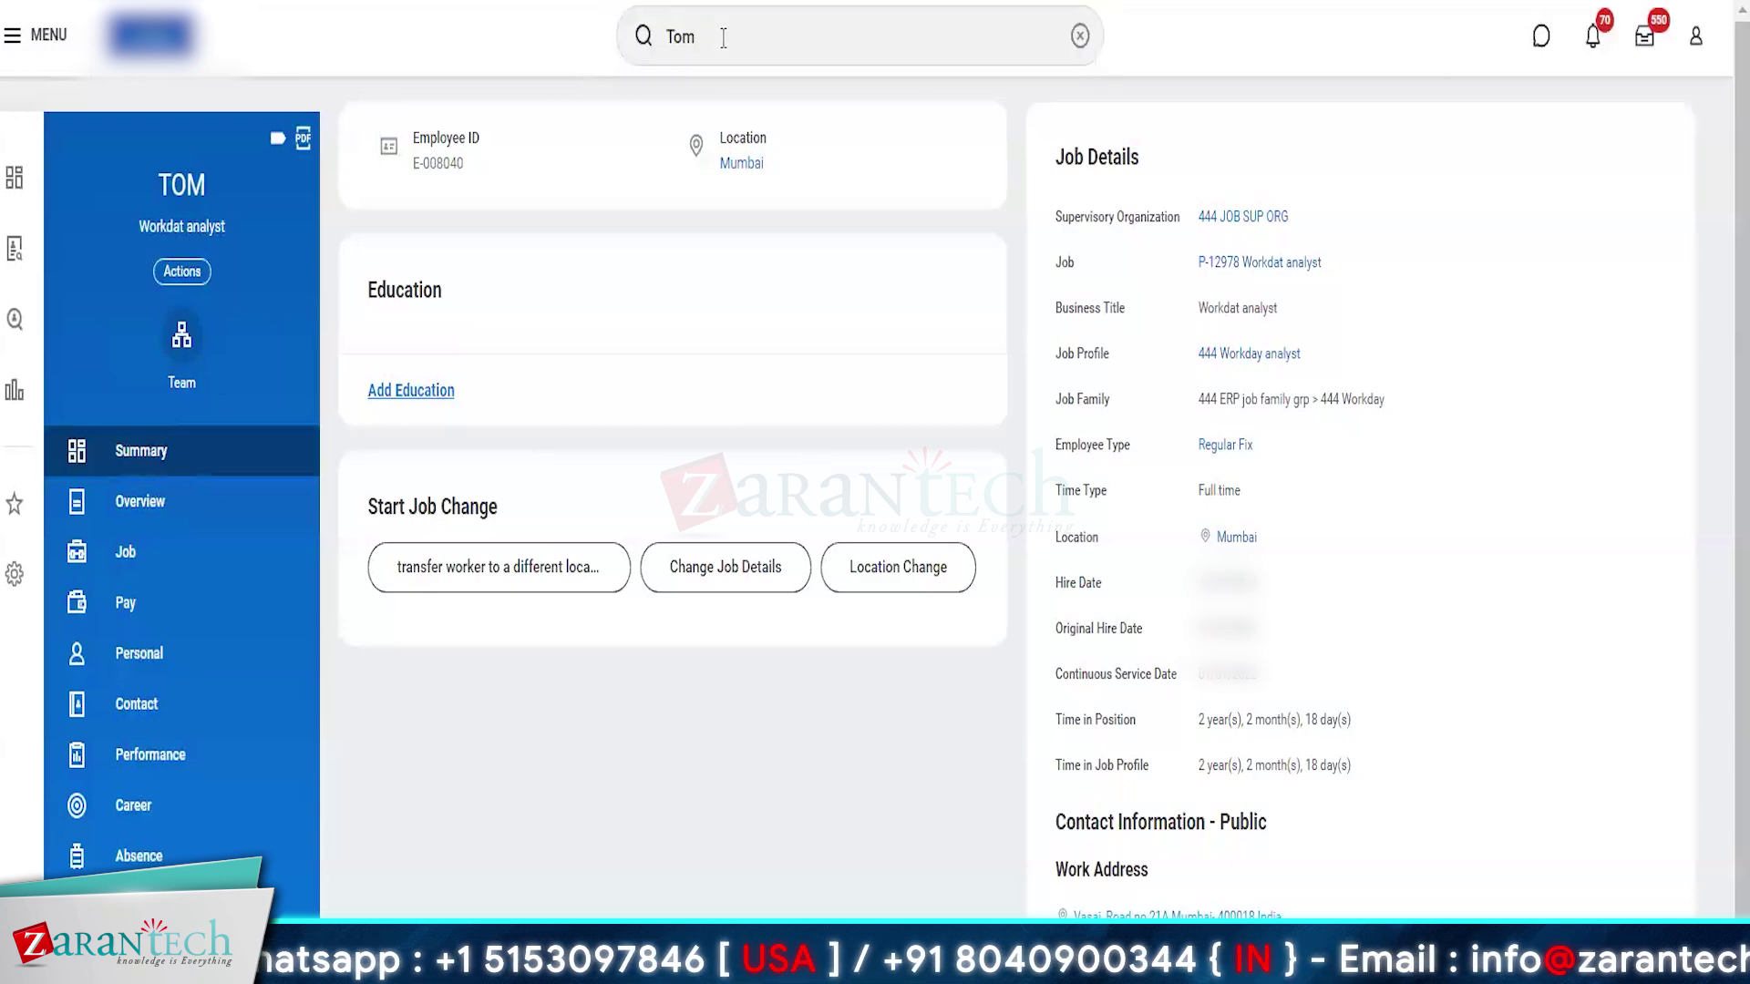
{"action": "key", "text": "Return"}
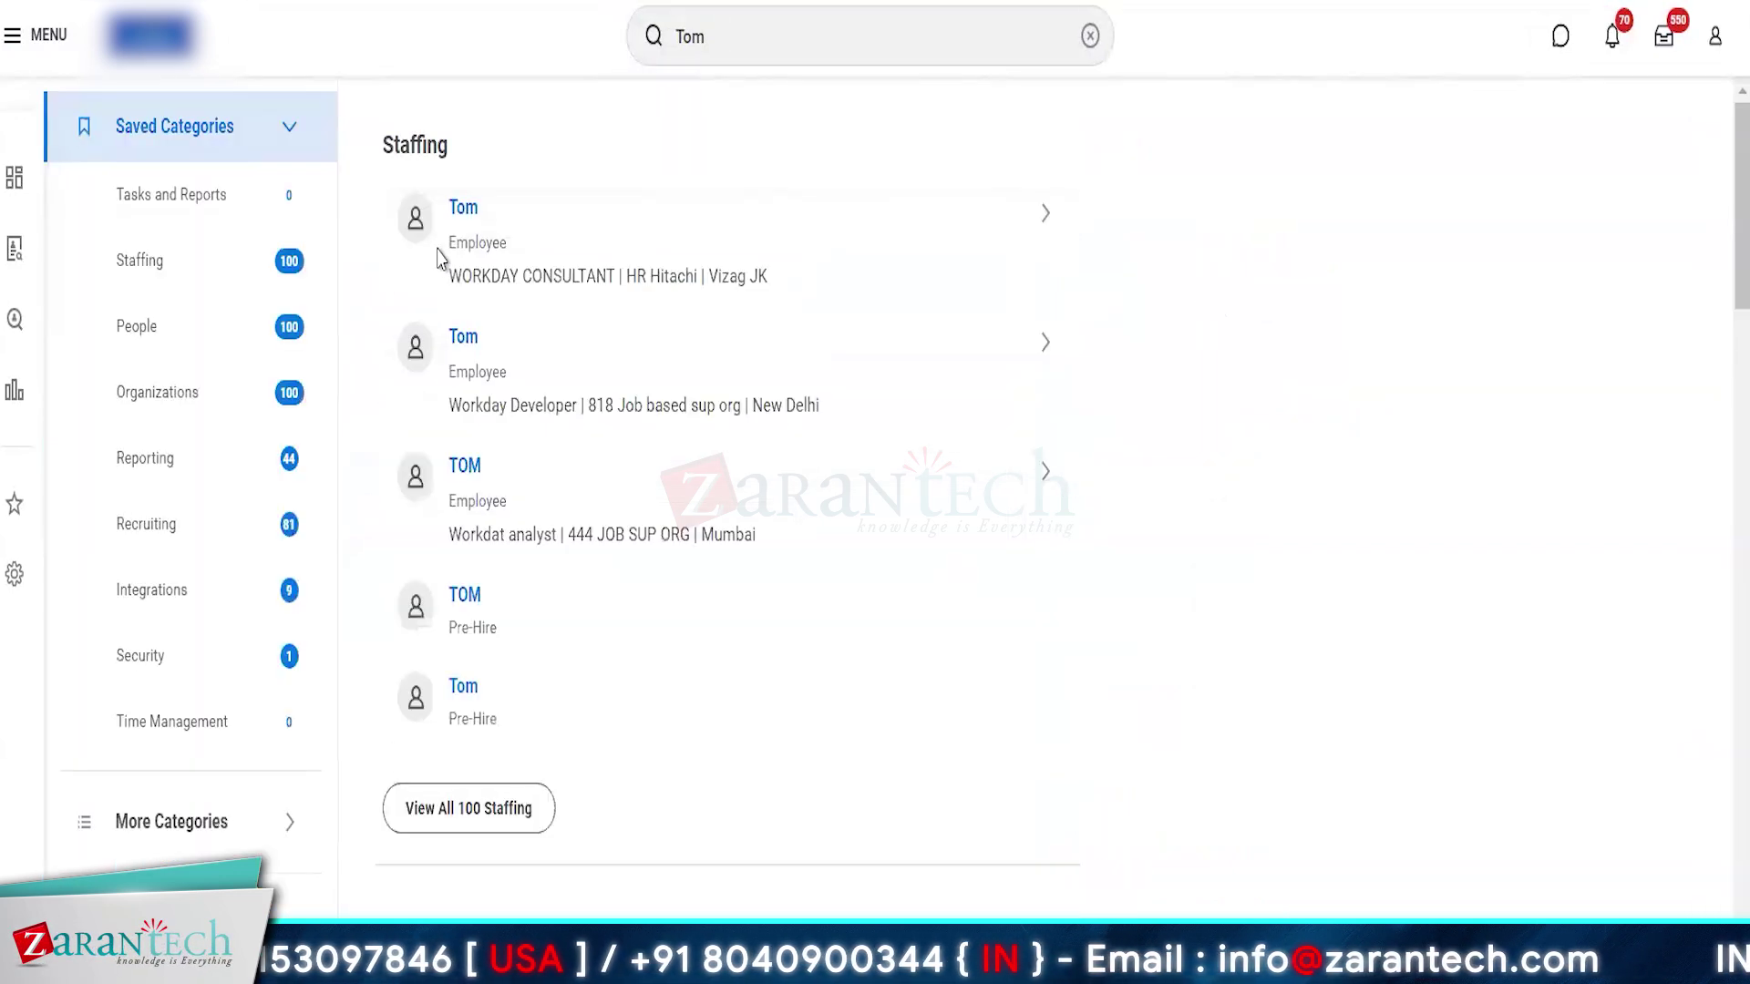
{"action": "left_click", "coordinate": [483, 244]}
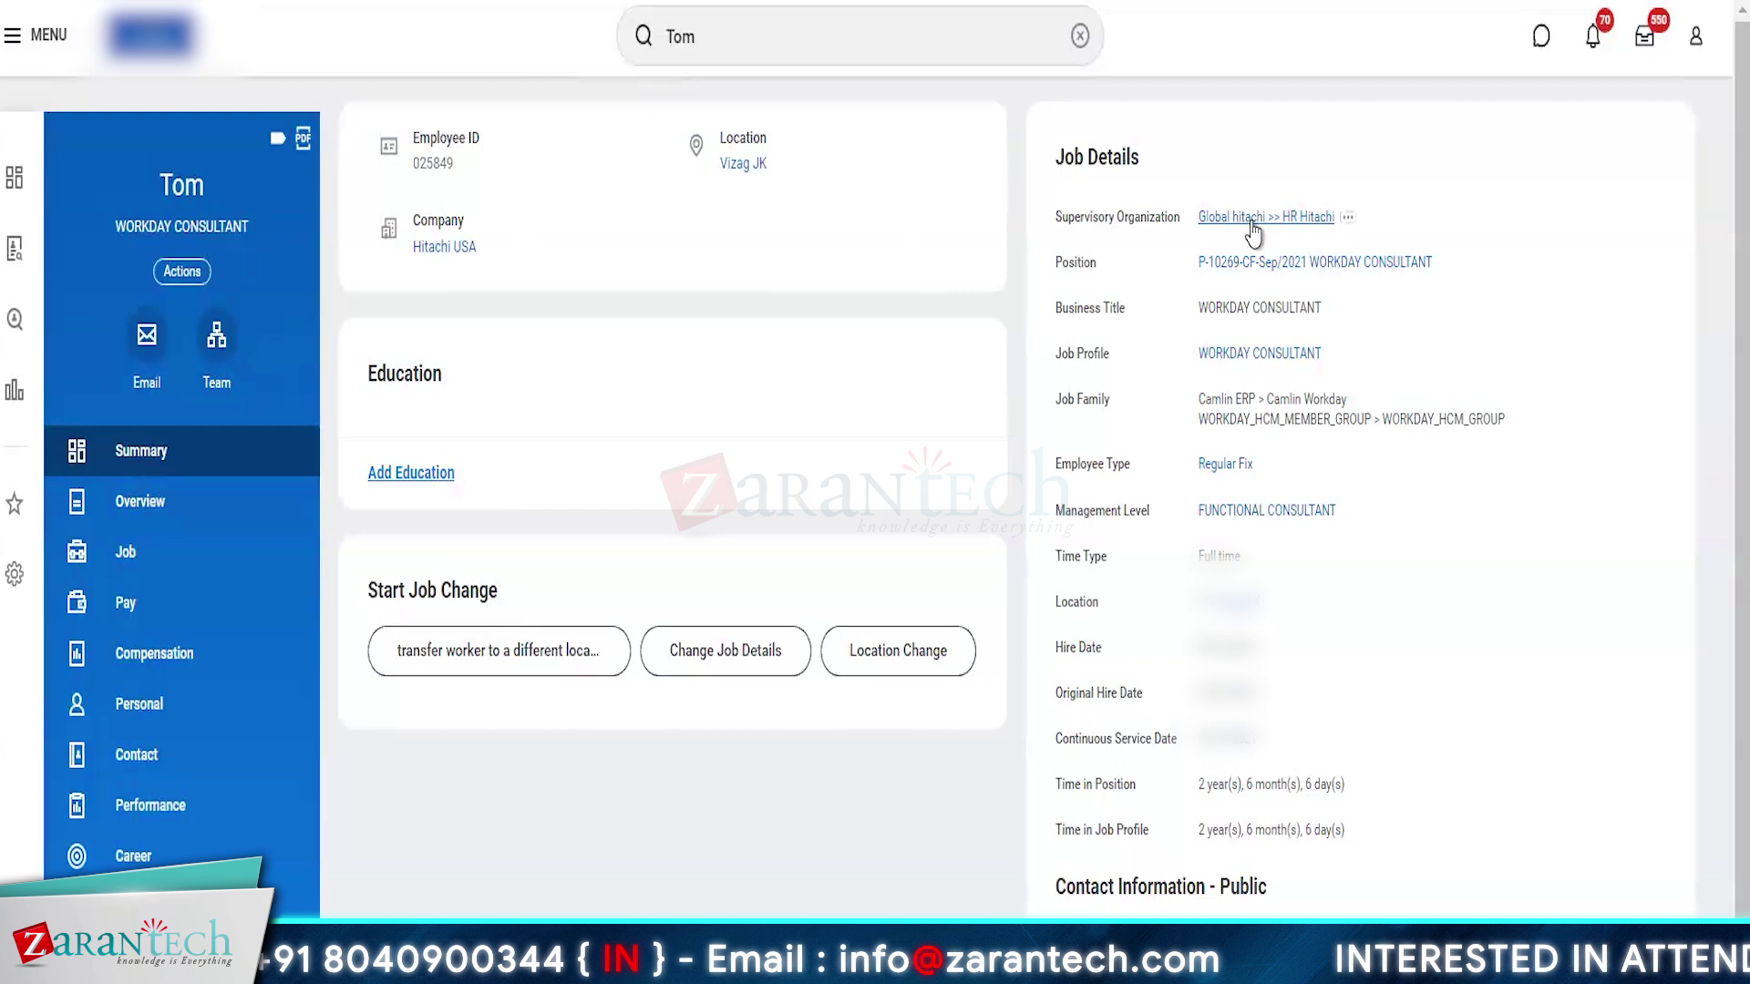
Open the consultant's supervisory organization, HR Hitachi, and check its staffing model.
{"action": "left_click", "coordinate": [1285, 223]}
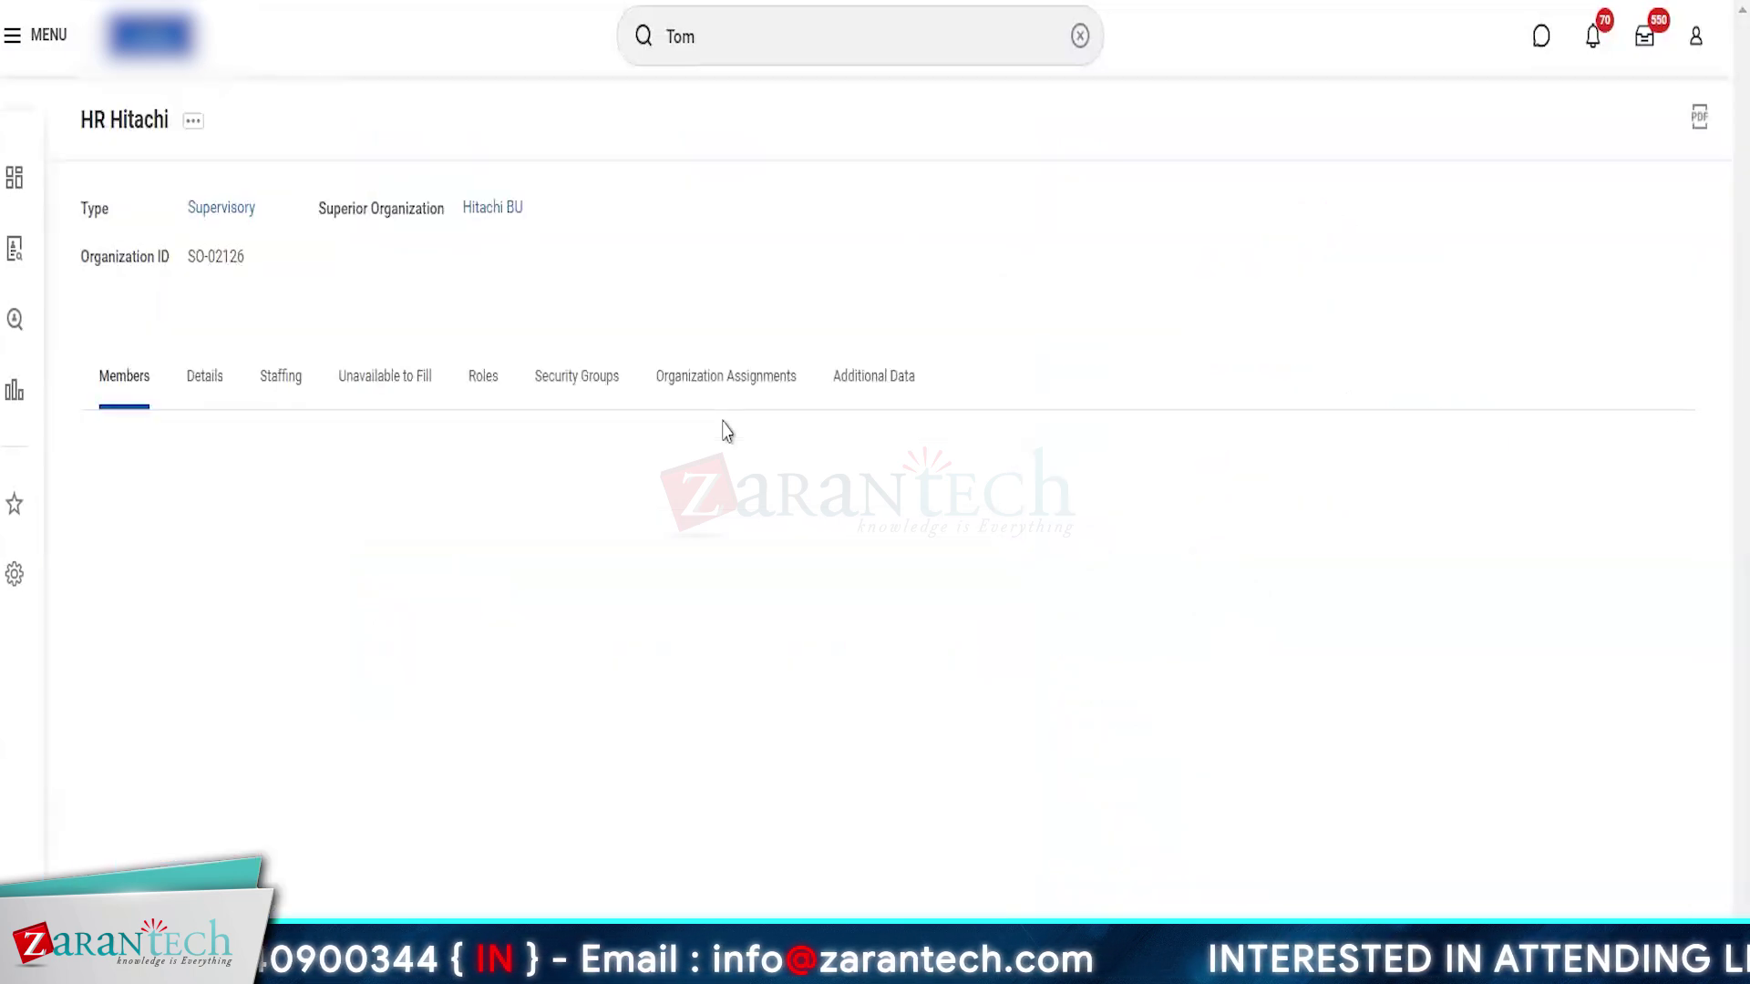
{"action": "left_click", "coordinate": [279, 377]}
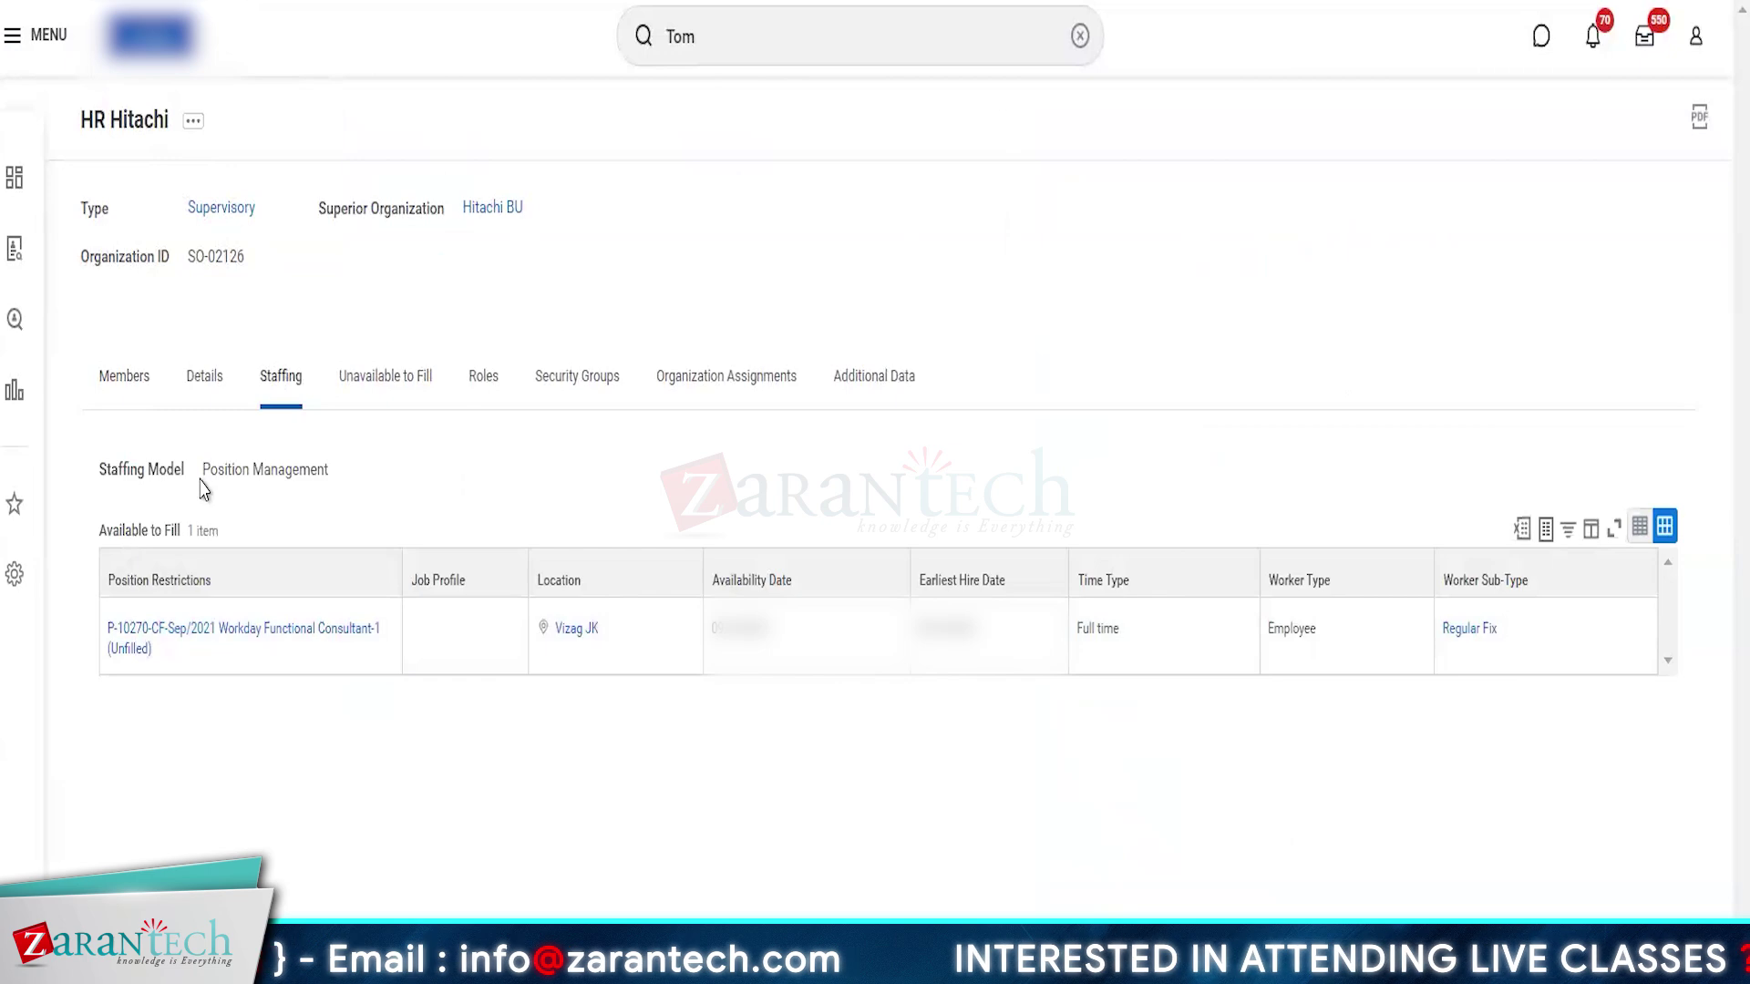
{"action": "left_click_drag", "start_coordinate": [202, 470], "coordinate": [337, 485]}
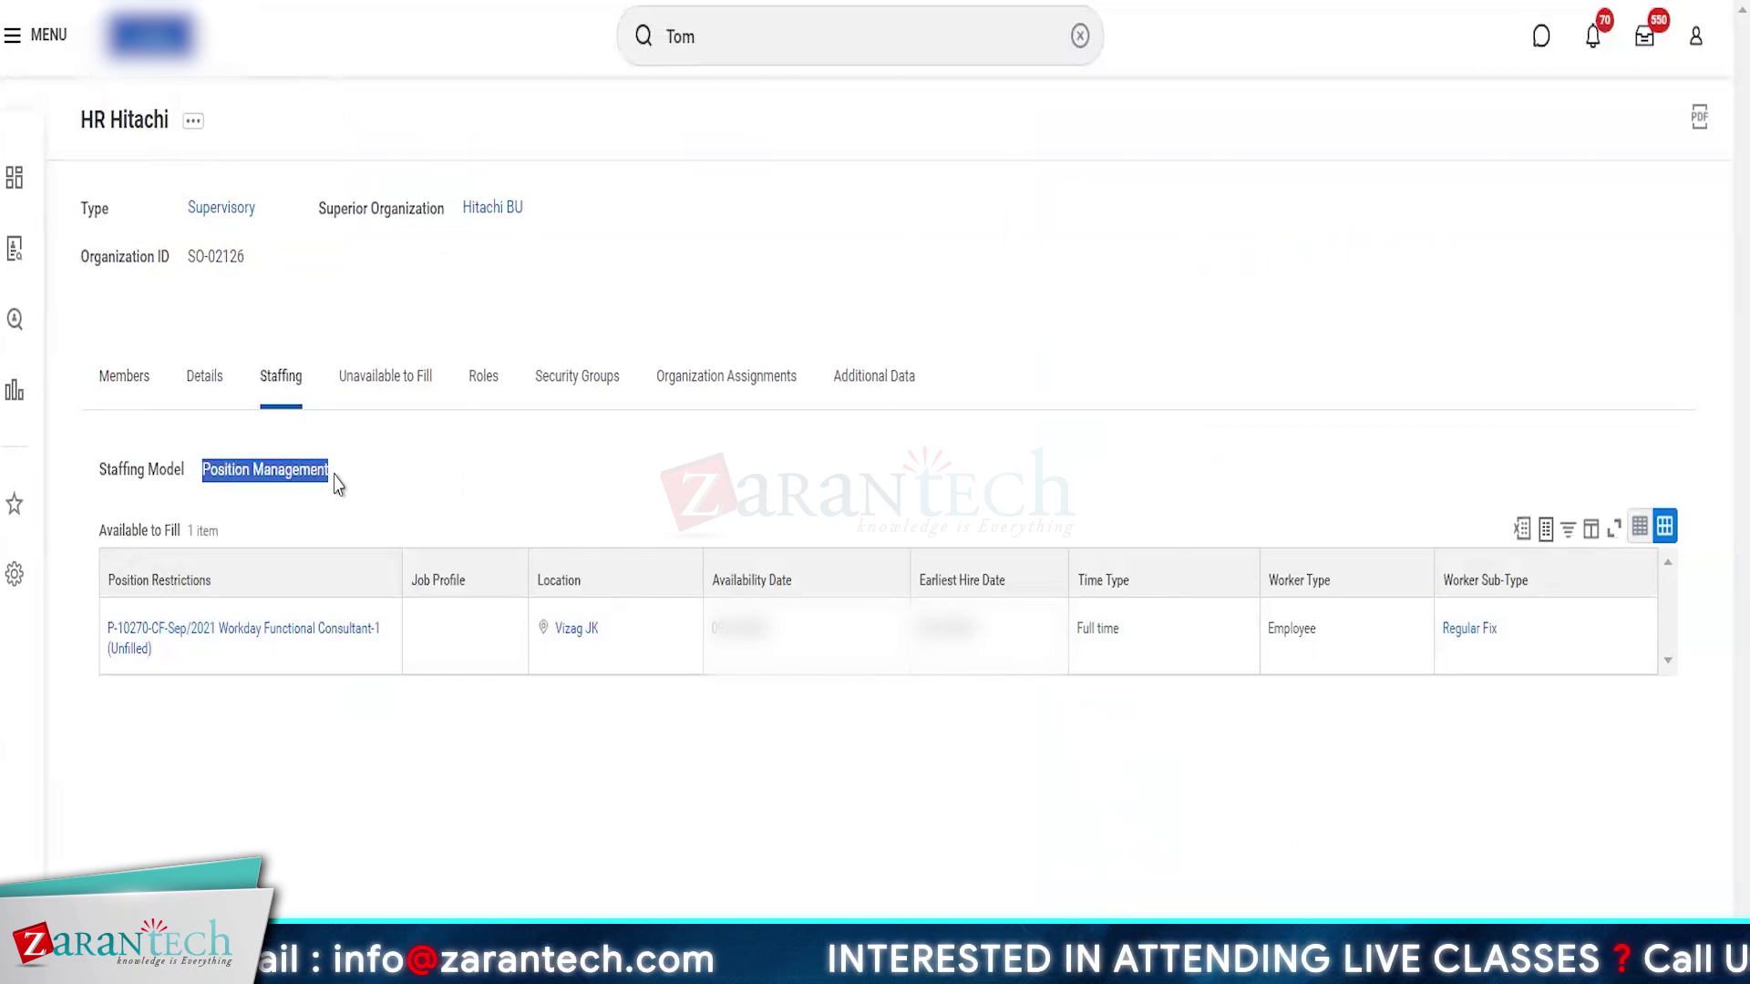
Browse the related actions of HR Hitachi for the Organization options, close them and display the organization's members.
{"action": "left_click", "coordinate": [193, 120]}
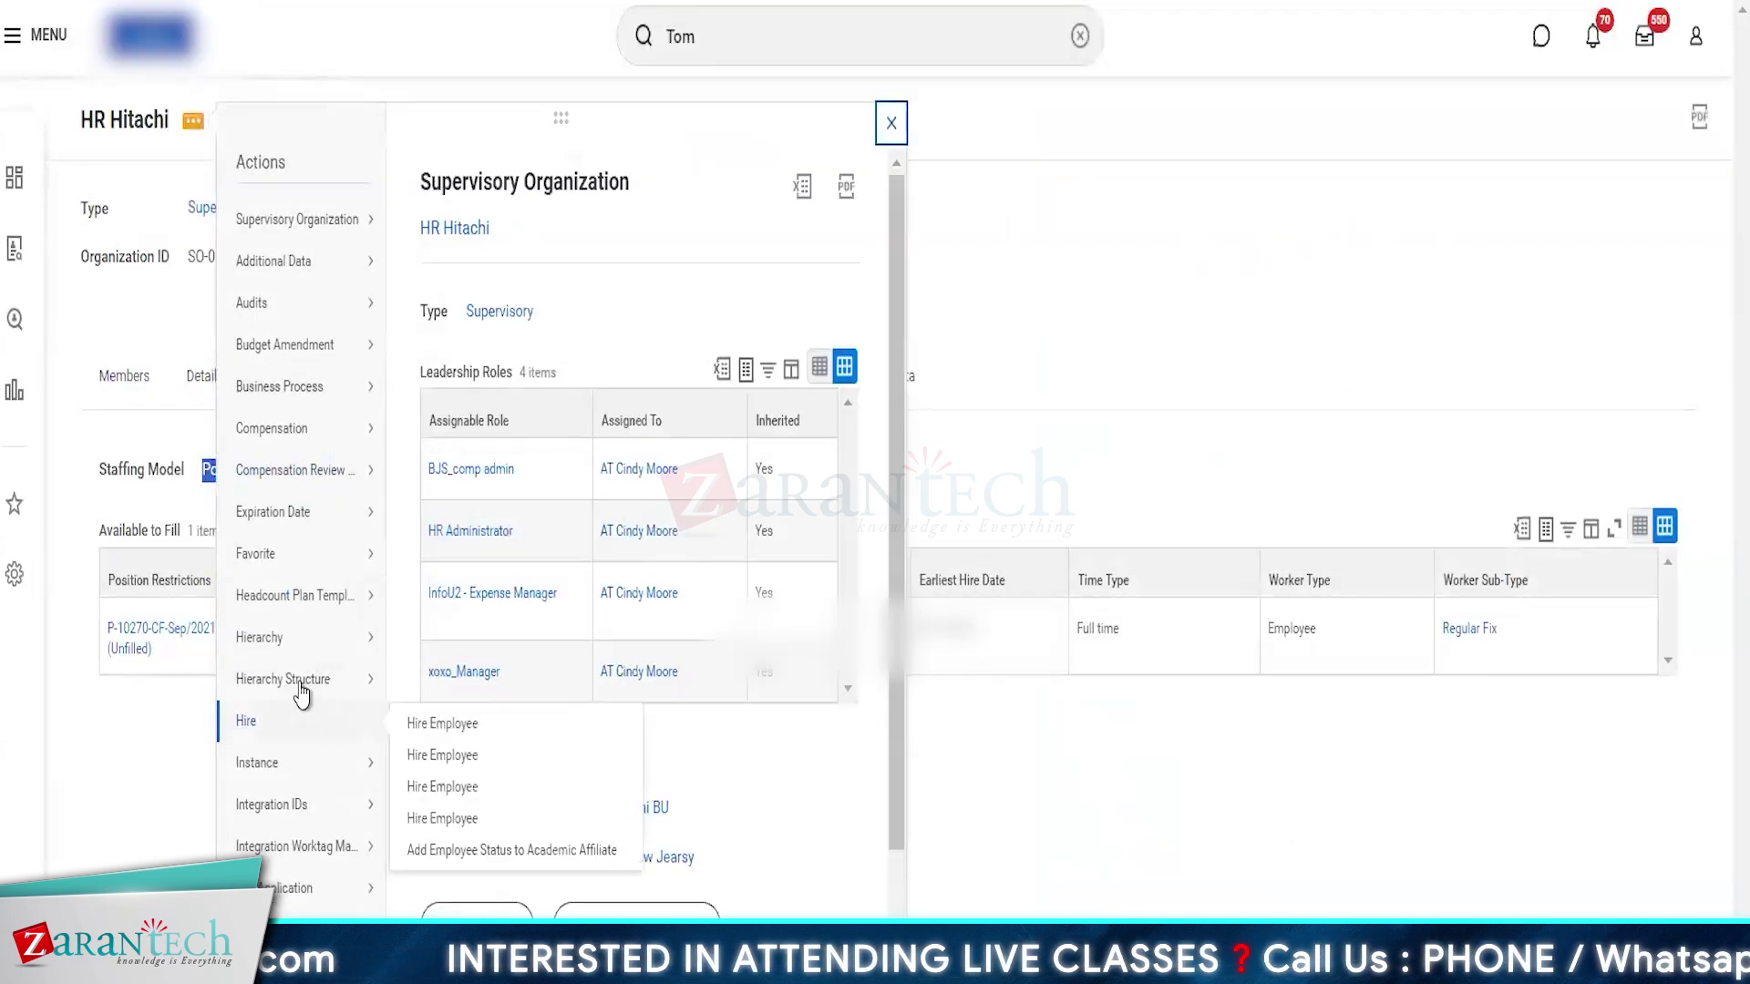
{"action": "scroll", "coordinate": [280, 723], "scroll_direction": "down", "scroll_amount": 2}
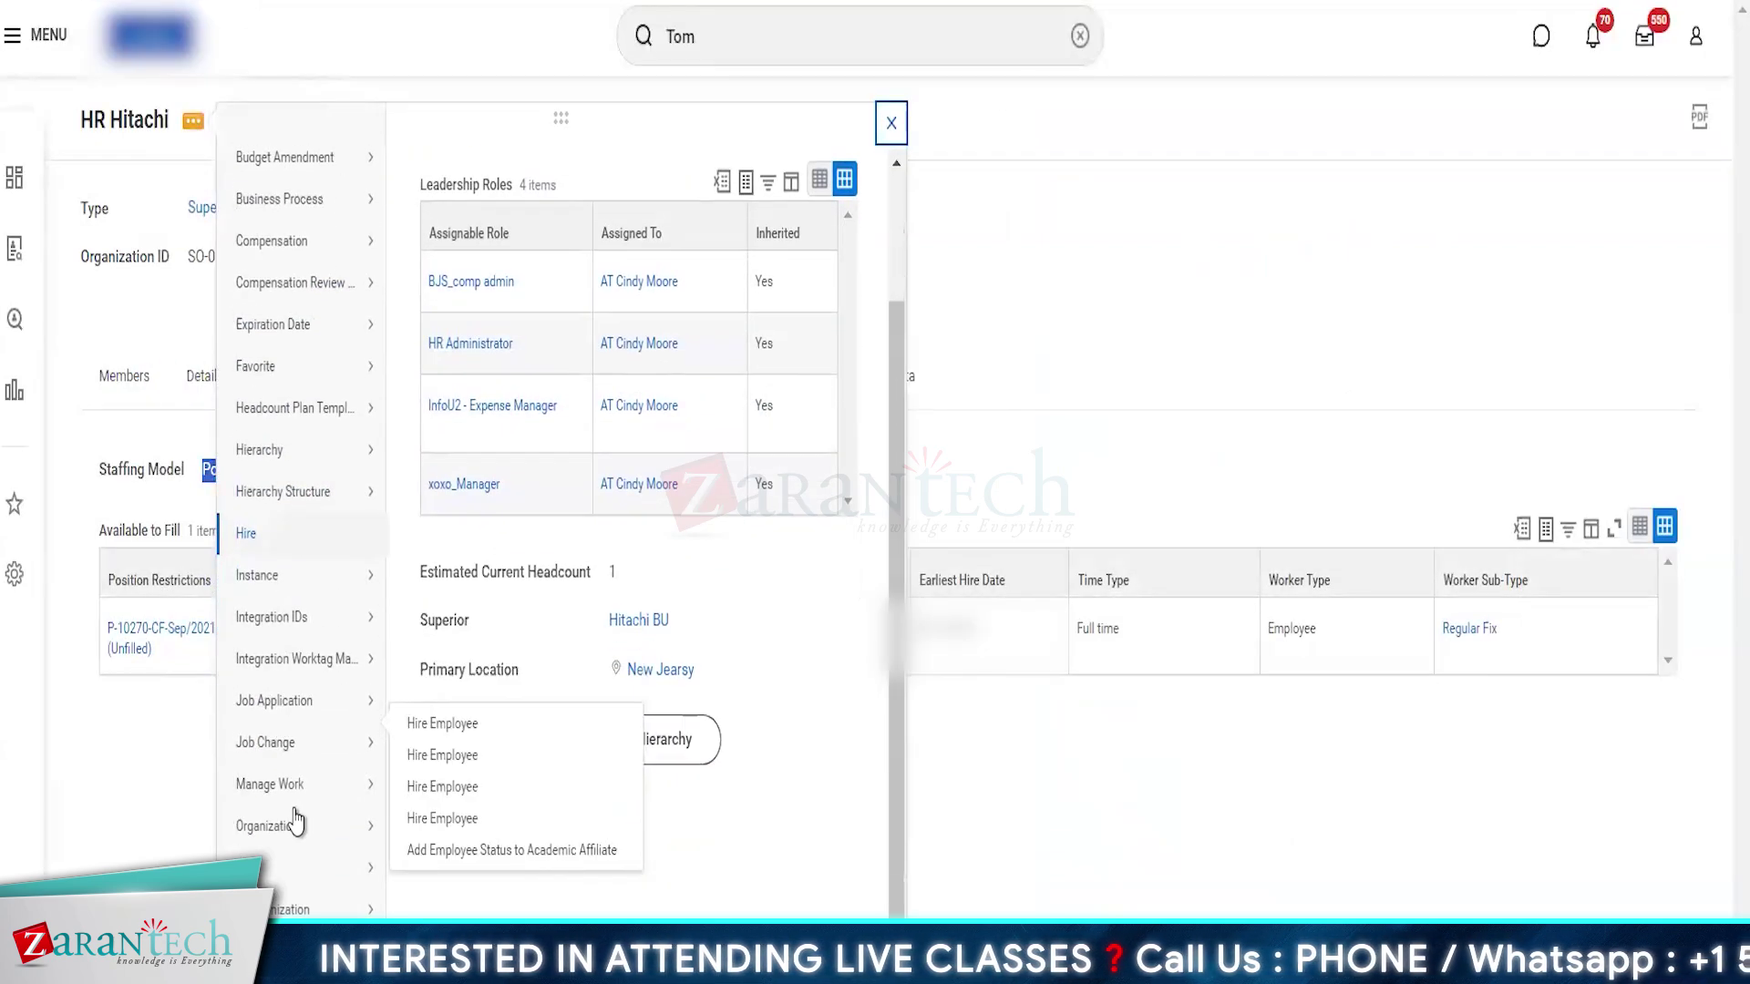
{"action": "mouse_move", "coordinate": [296, 823]}
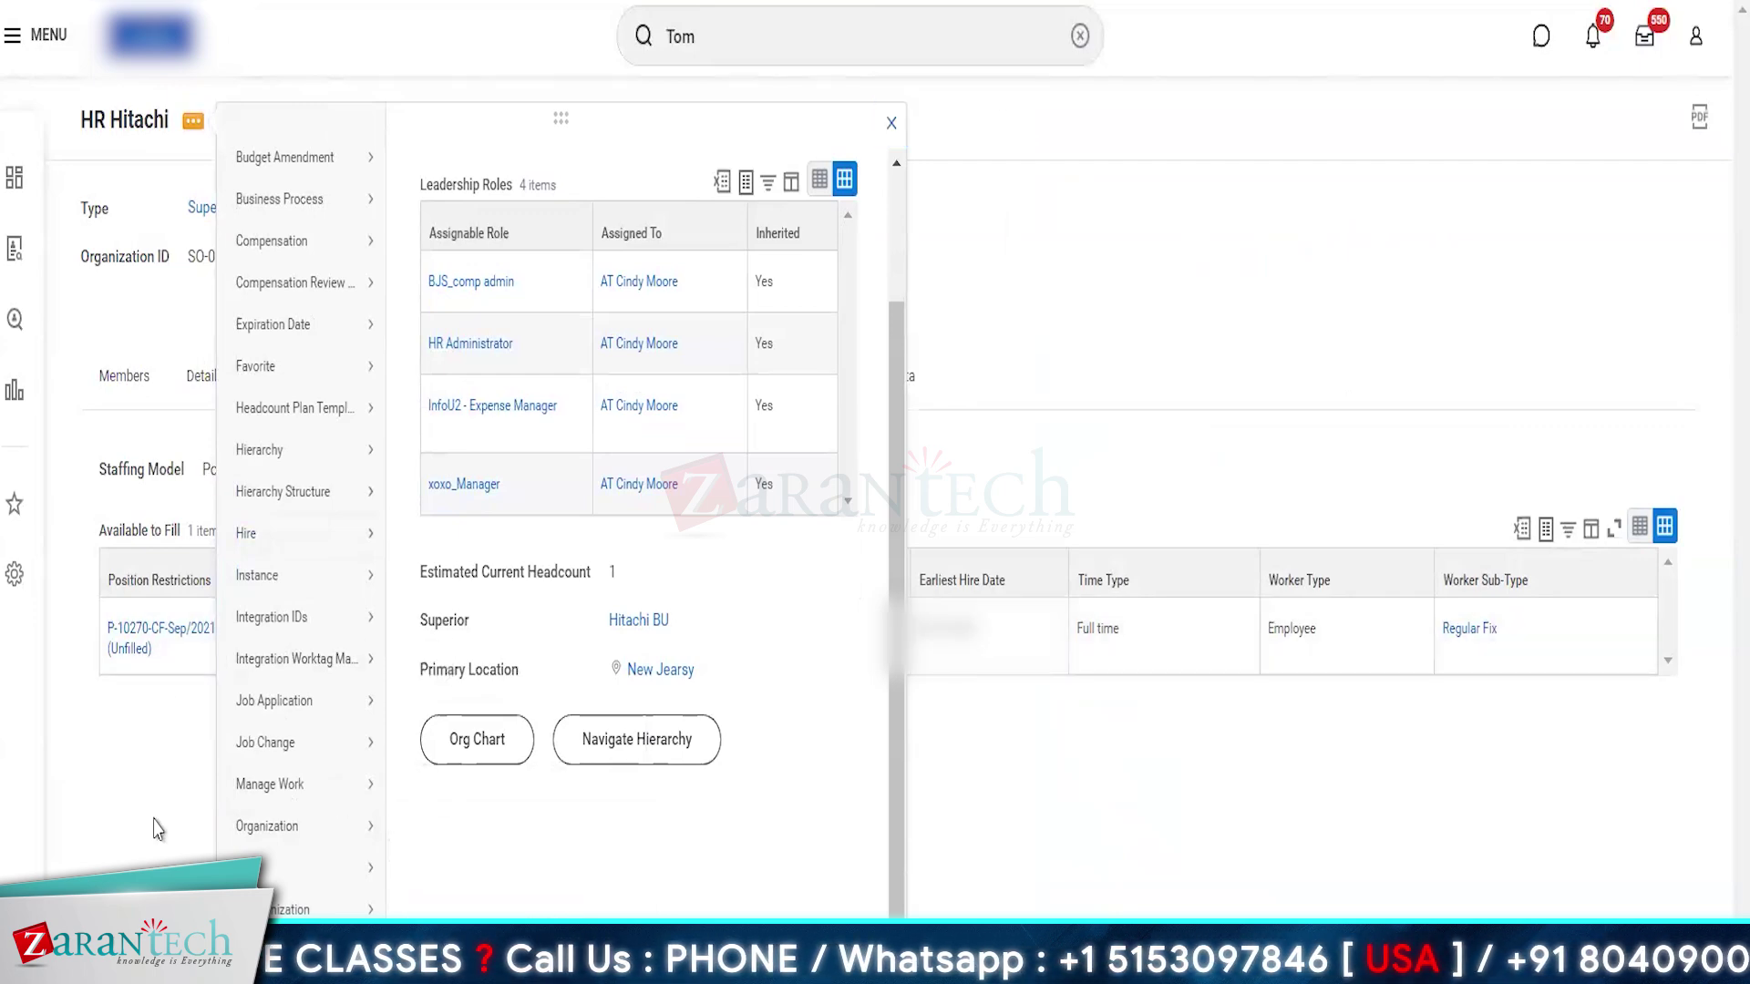
{"action": "left_click", "coordinate": [125, 424]}
{"action": "left_click", "coordinate": [123, 390]}
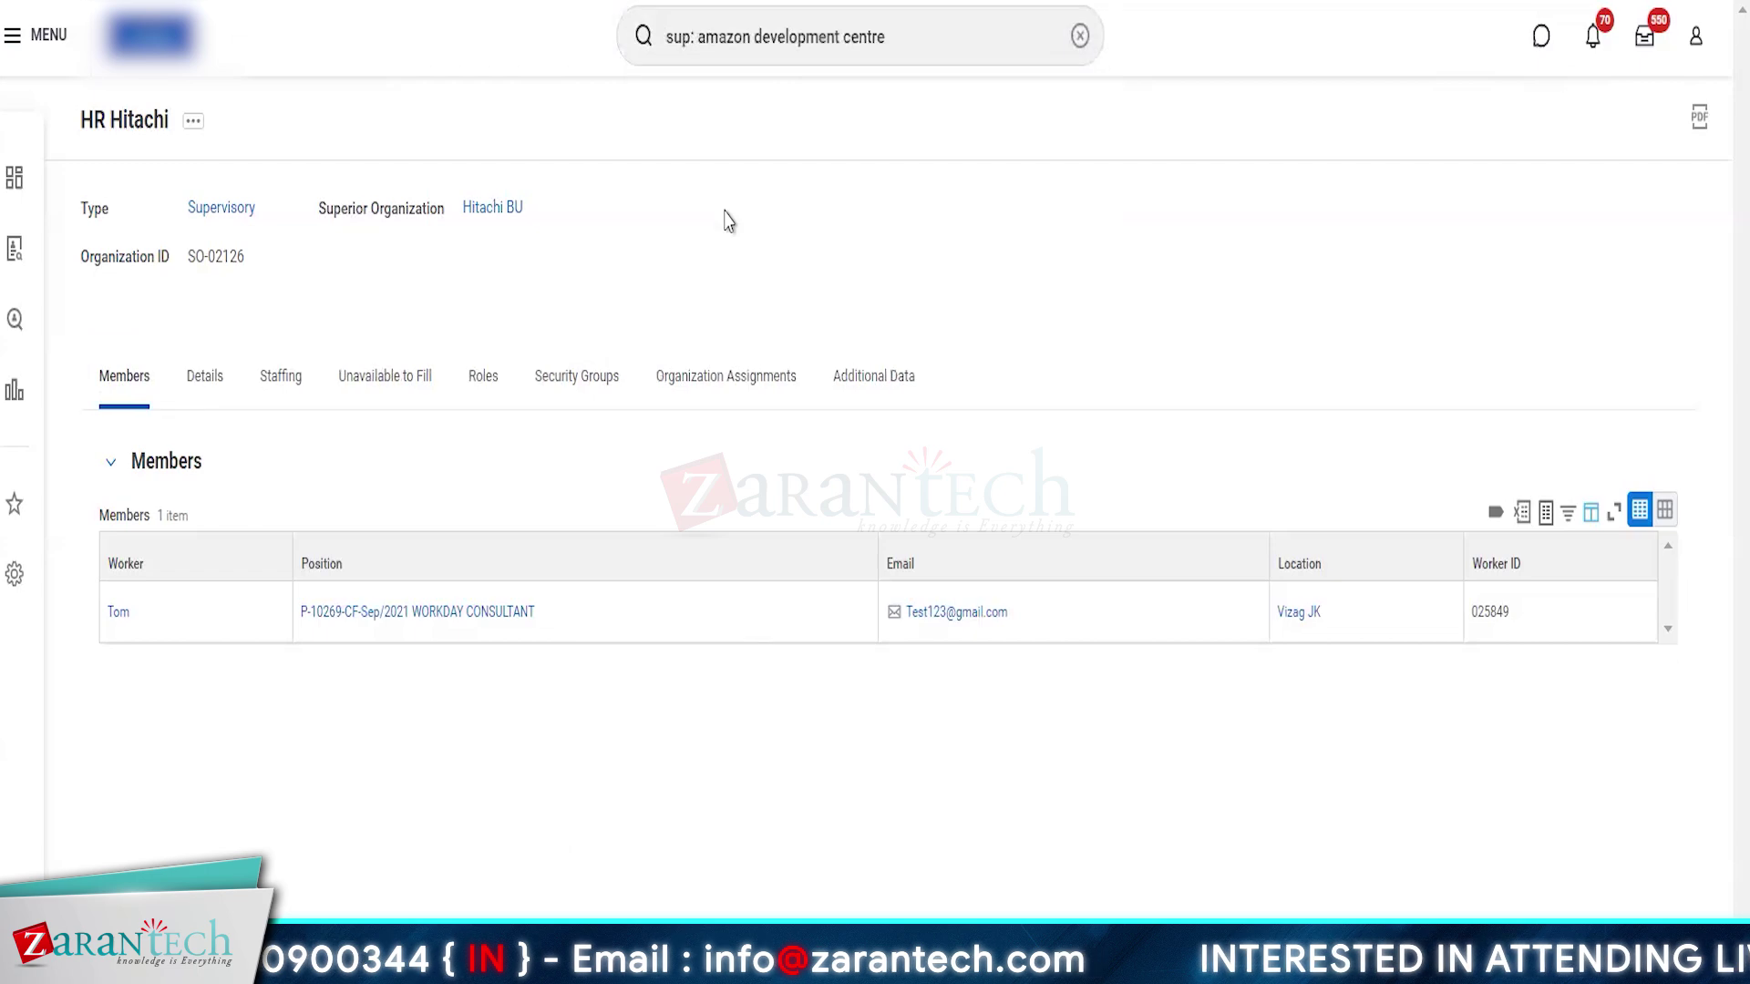
Search for "sup: amazon development centre", open its superior Amazon Global Development Centre and show the staffing details.
{"action": "key", "text": "Return"}
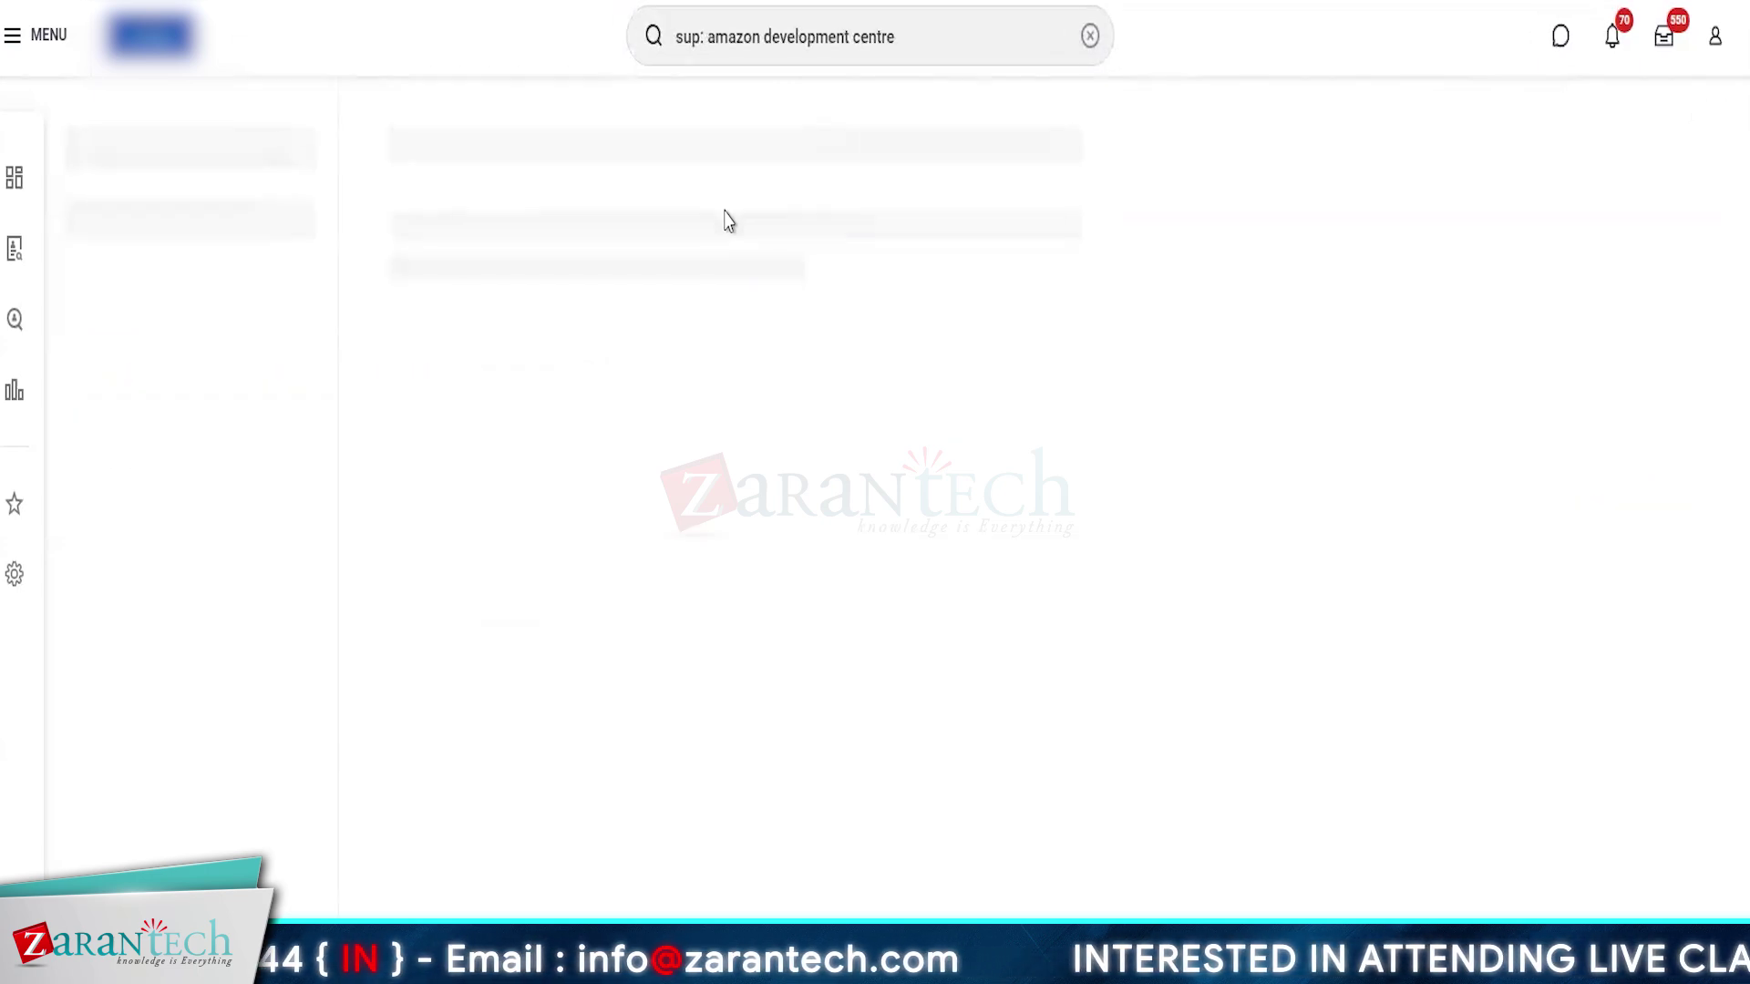
{"action": "left_click", "coordinate": [727, 208]}
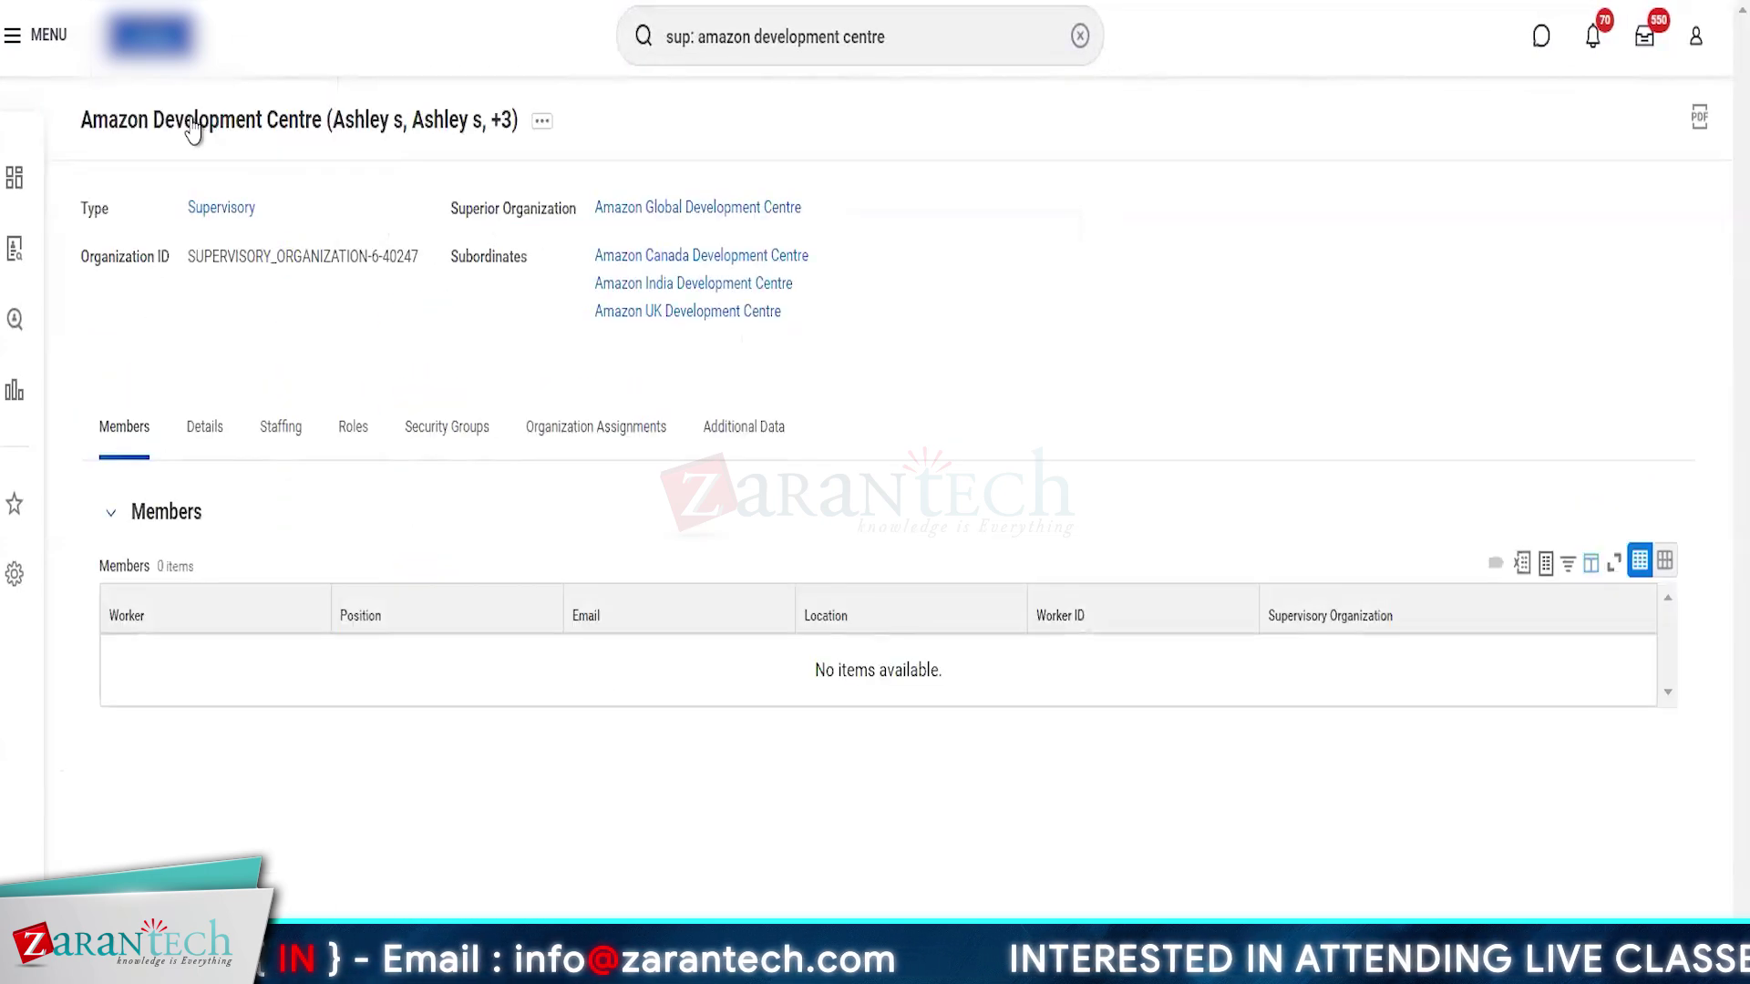
{"action": "left_click", "coordinate": [648, 211]}
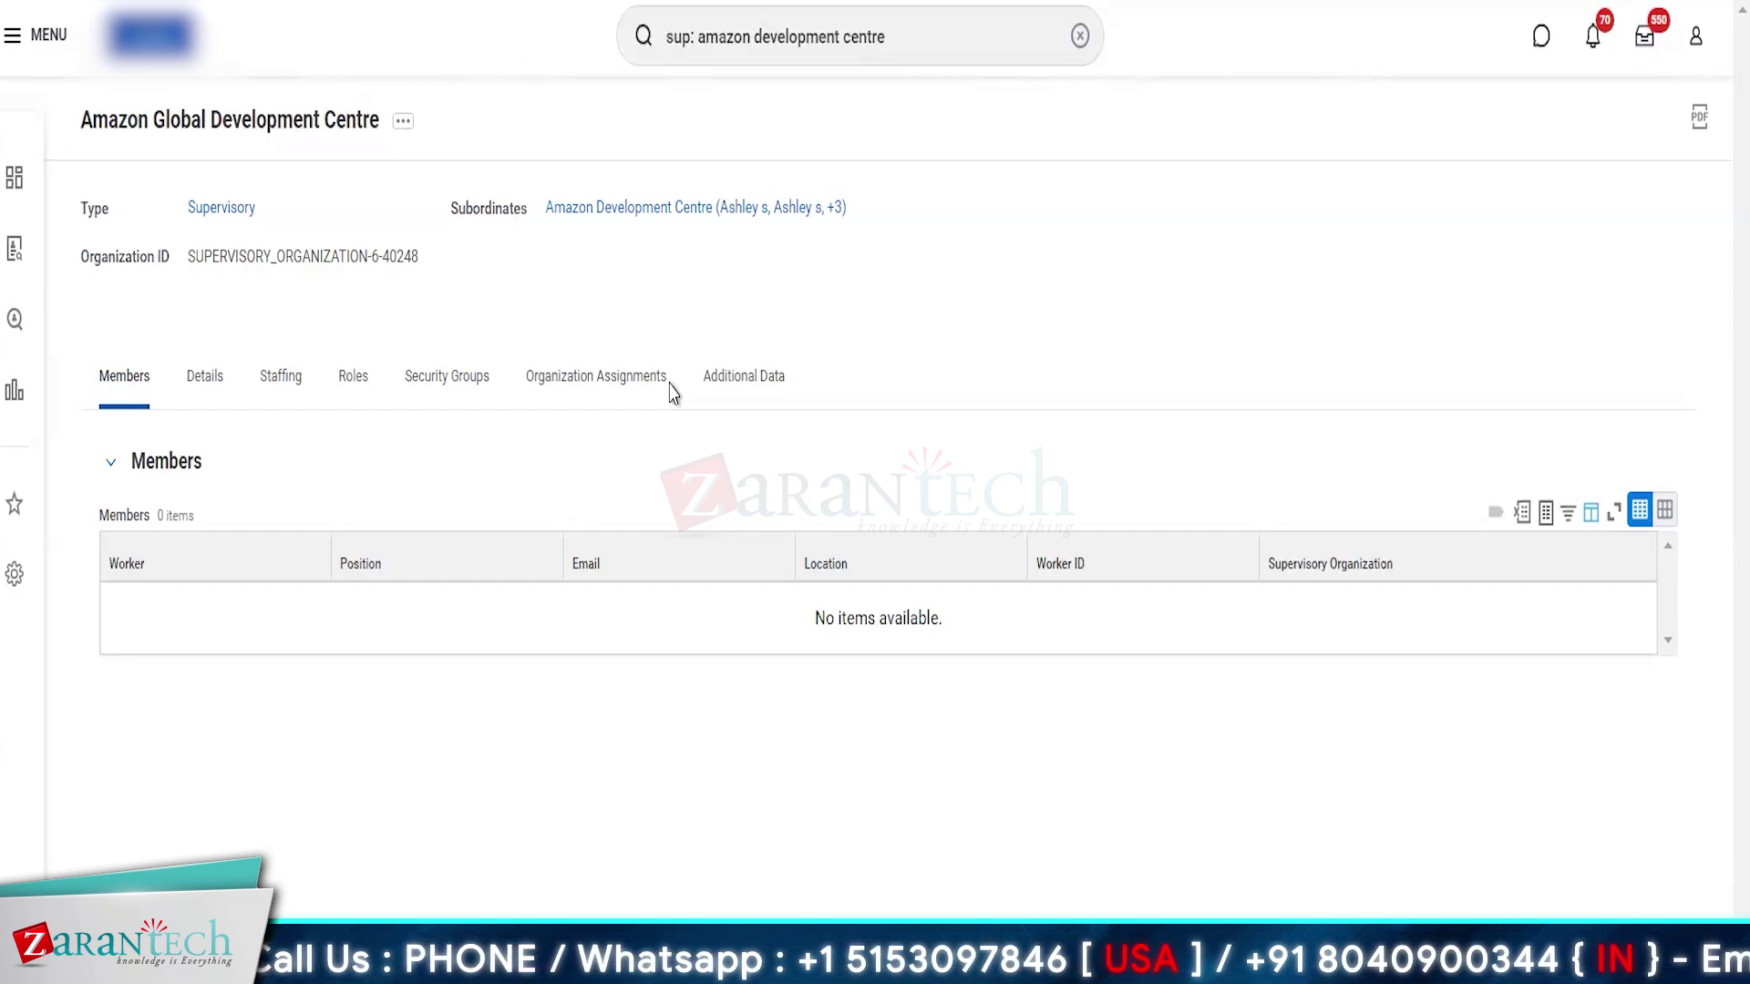
{"action": "left_click", "coordinate": [269, 375]}
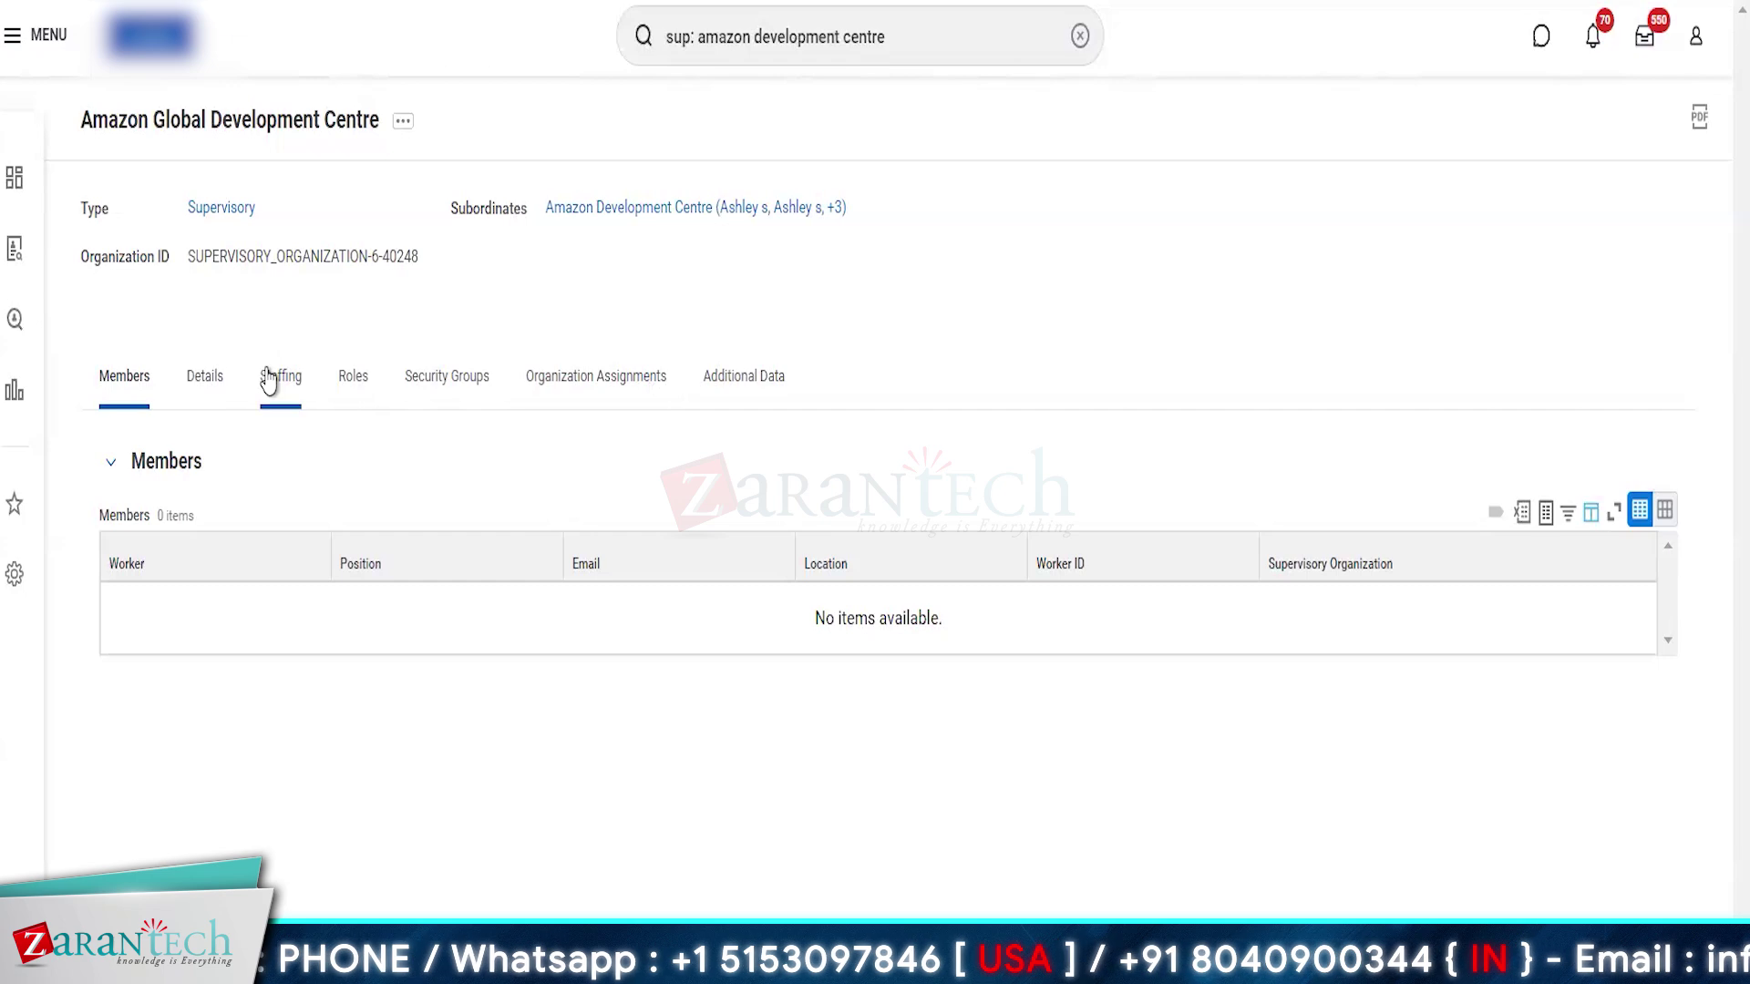
Show the members of Amazon Global Development Centre and duplicate its browser tab.
{"action": "left_click", "coordinate": [122, 377]}
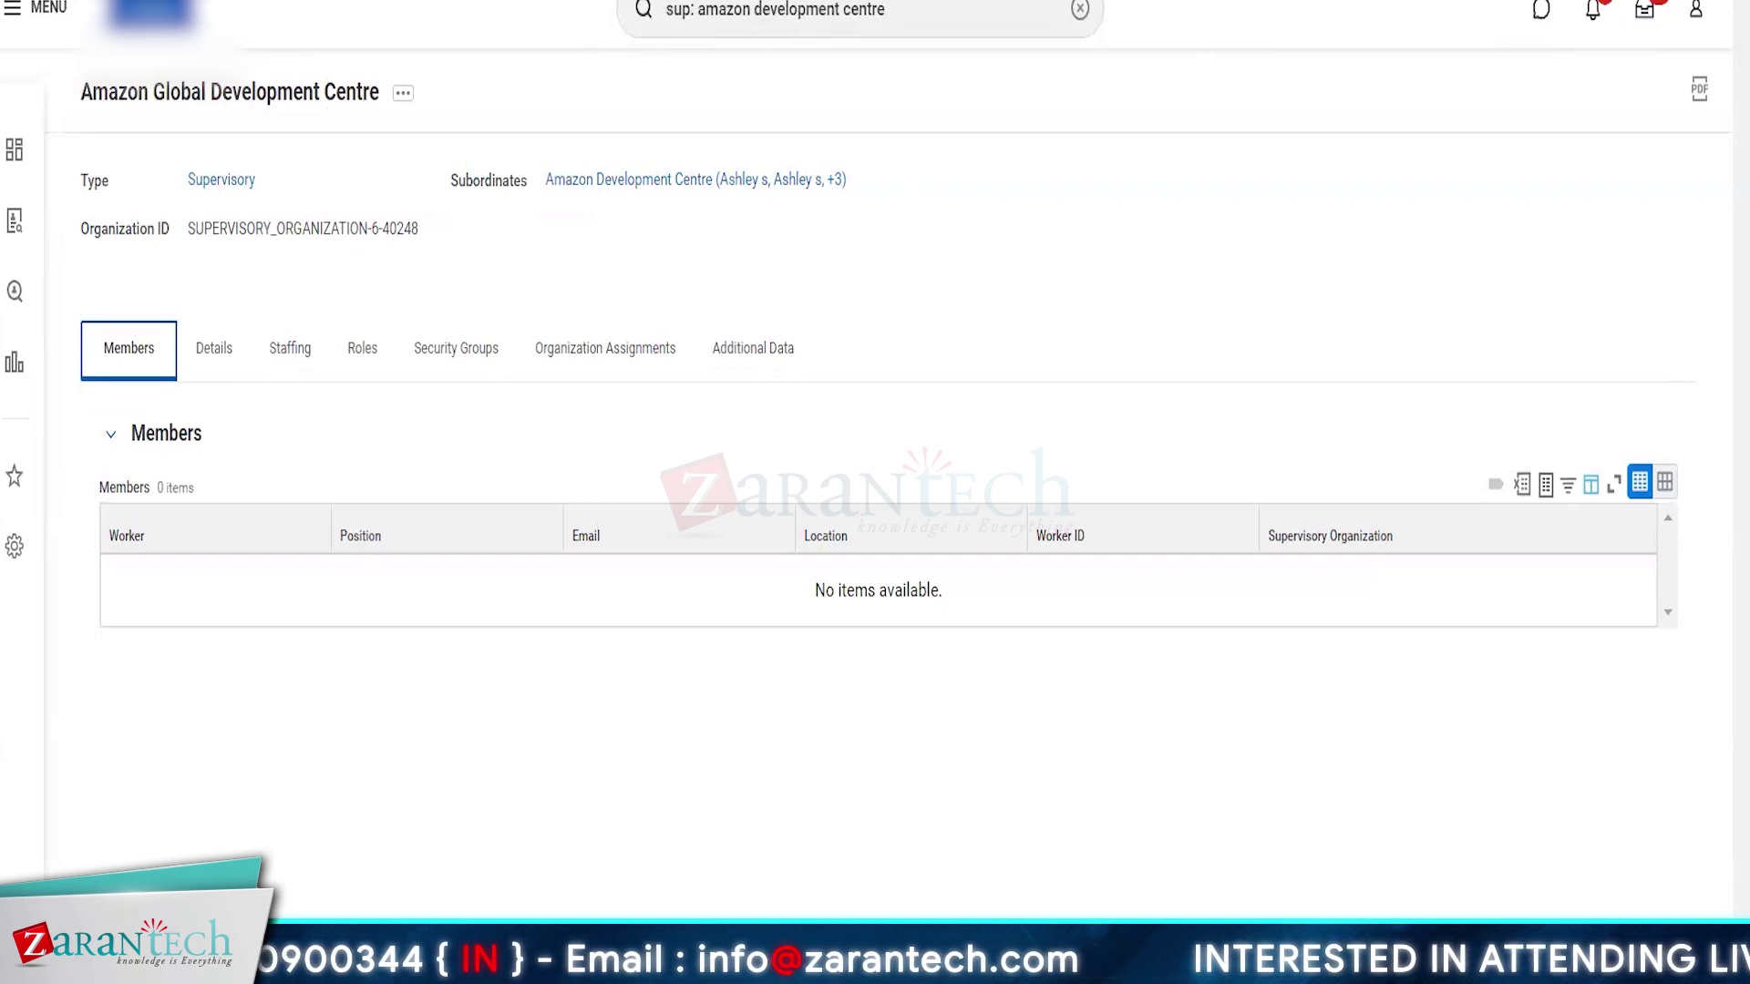
{"action": "right_click", "coordinate": [394, 2]}
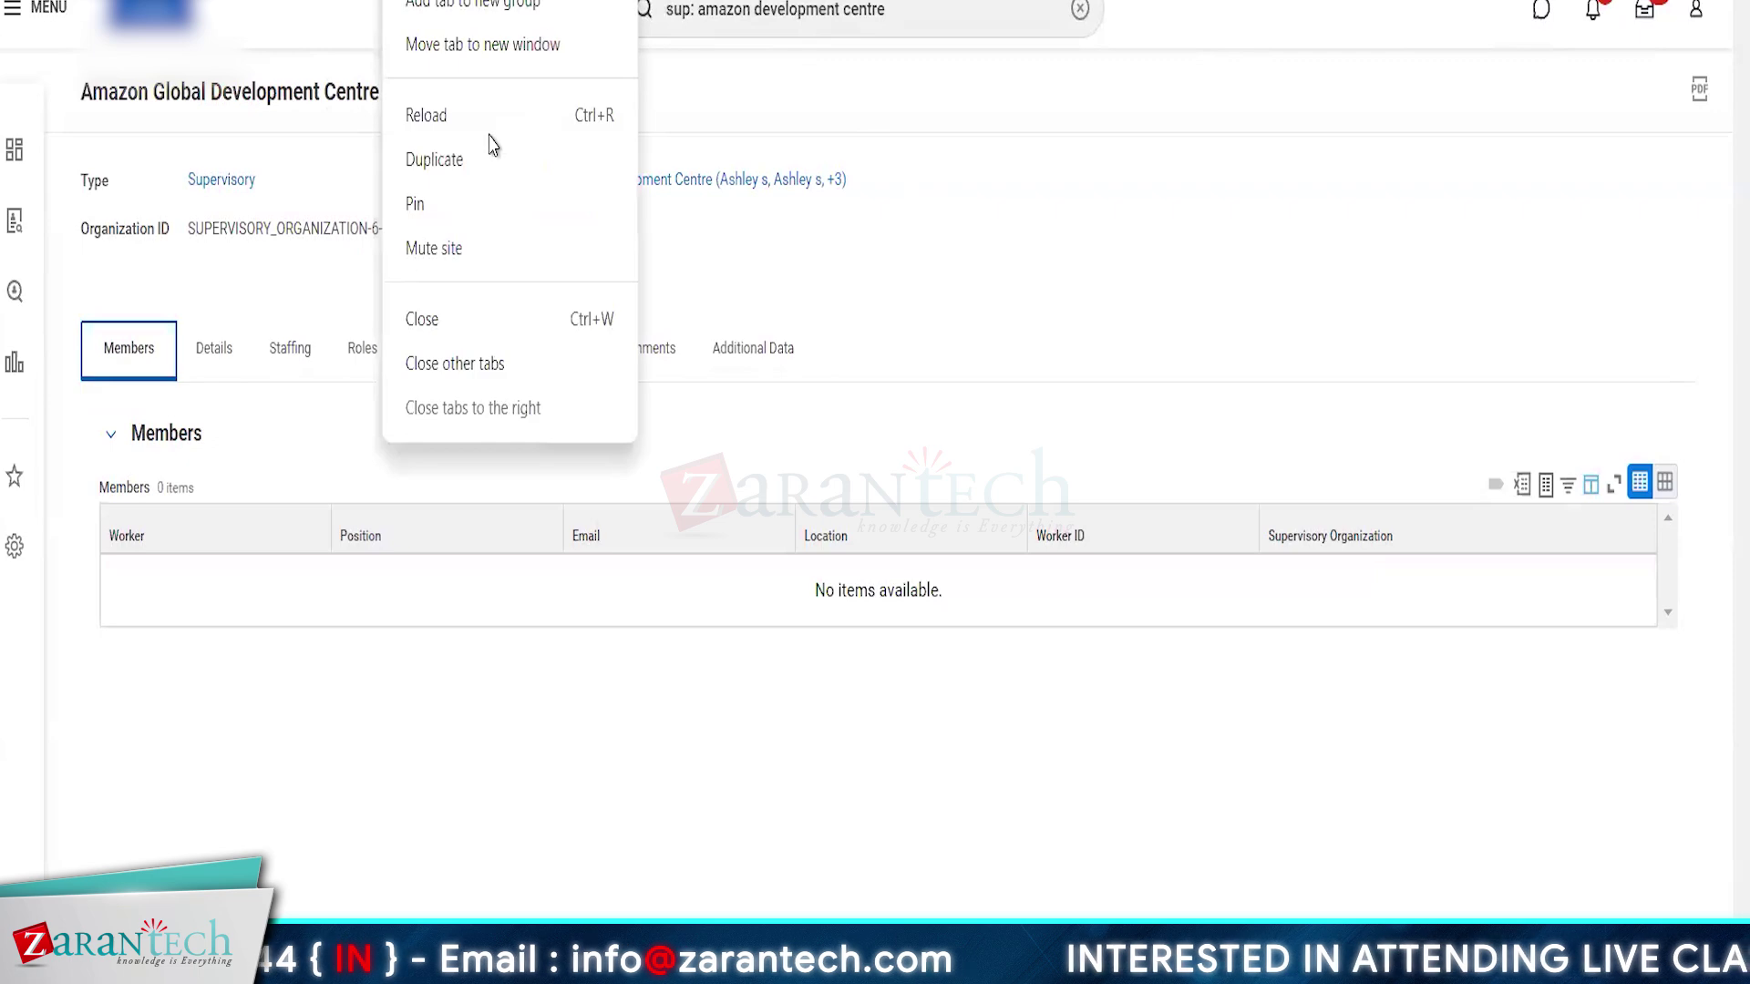
{"action": "left_click", "coordinate": [461, 160]}
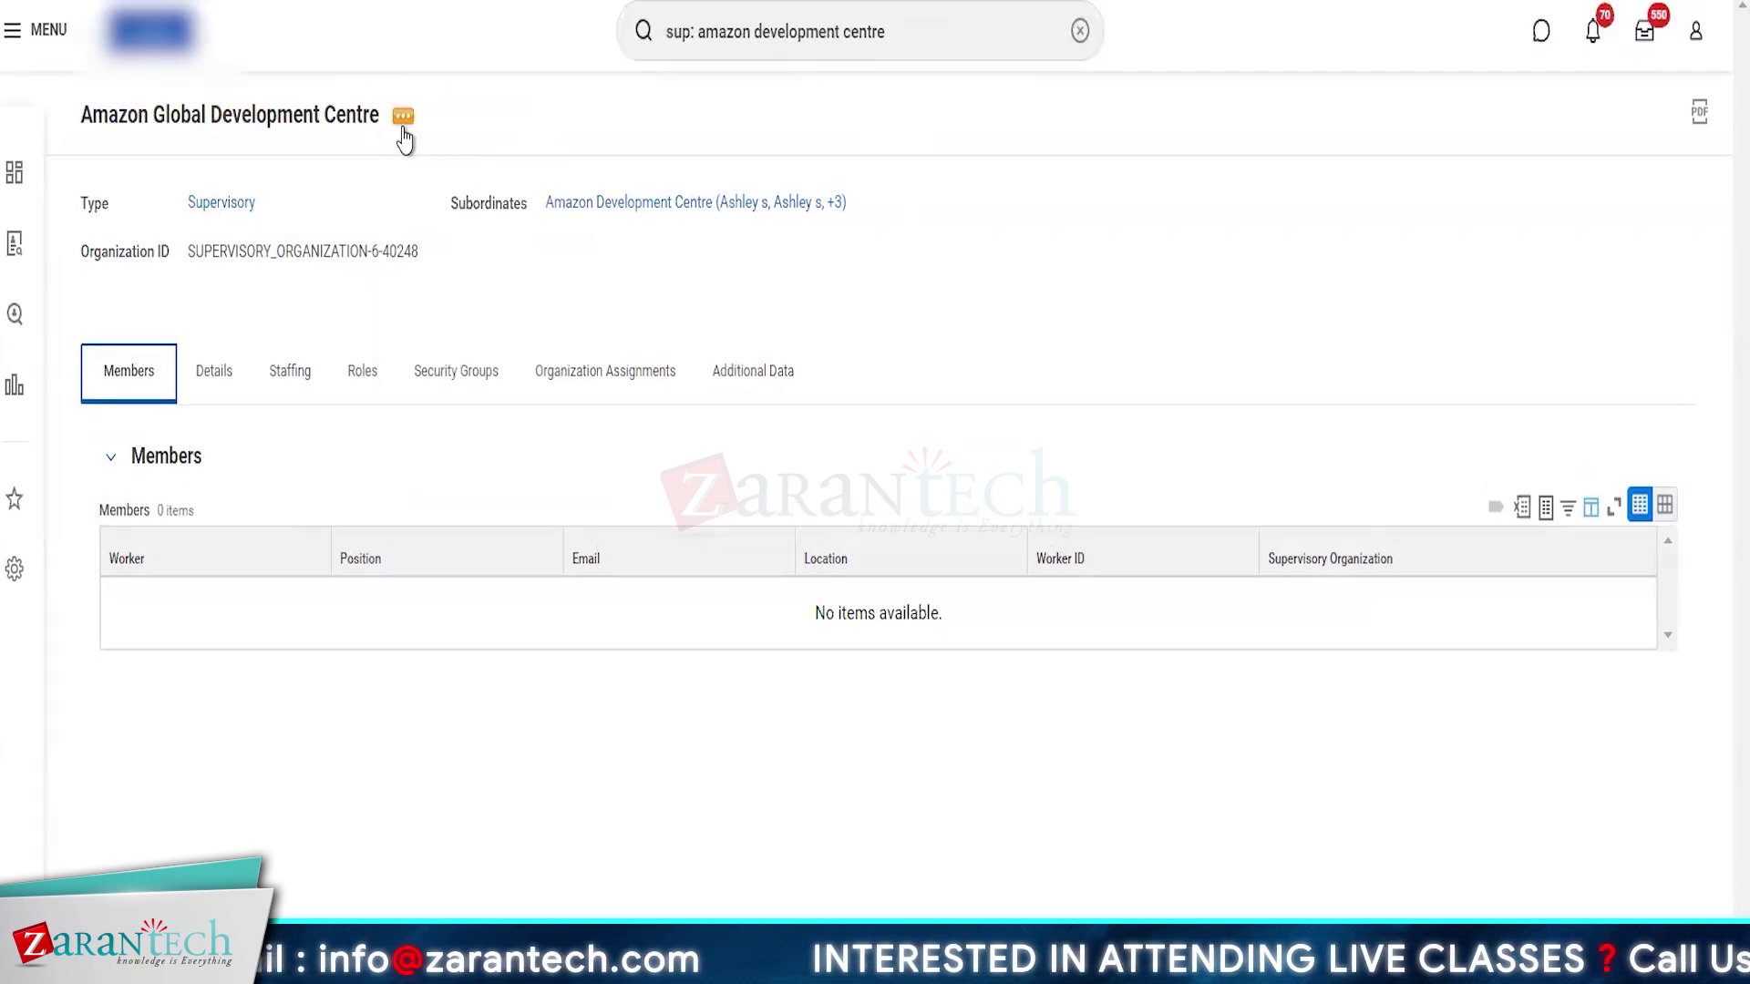
Start Create Position from the staffing related actions of Amazon Global Development Centre and look through the form's fields.
{"action": "left_click", "coordinate": [312, 370]}
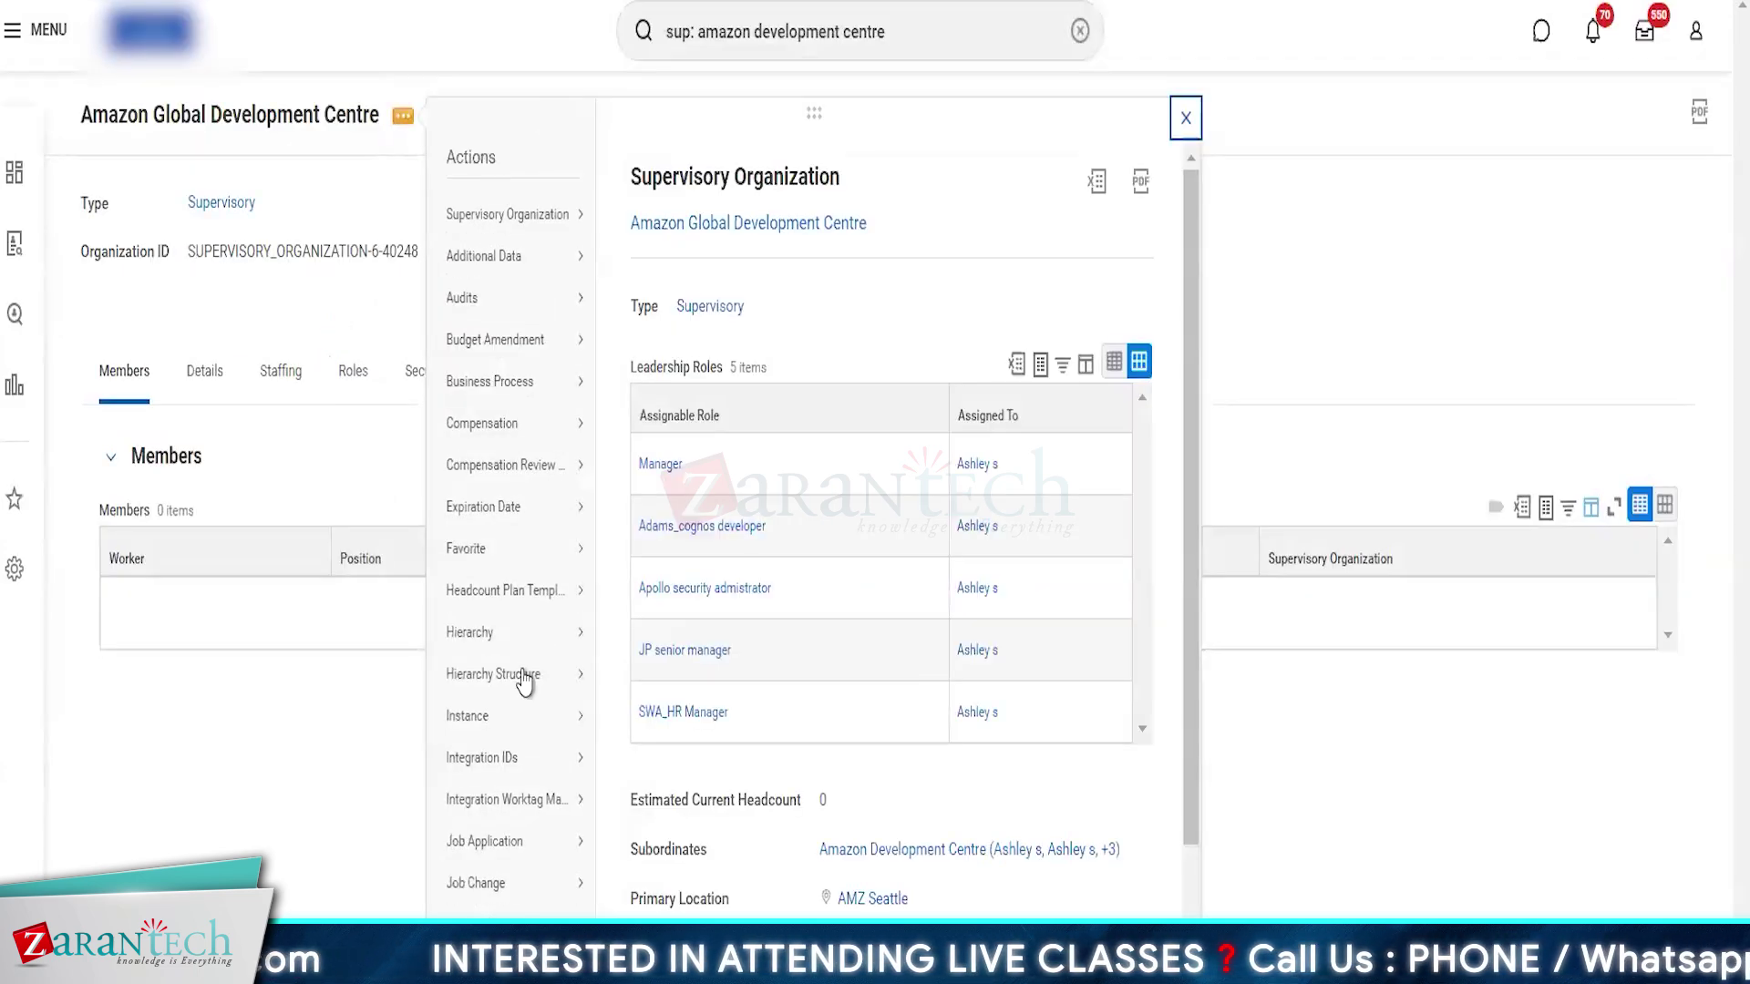
{"action": "mouse_move", "coordinate": [537, 721]}
{"action": "scroll", "coordinate": [537, 729], "scroll_direction": "down", "scroll_amount": 5}
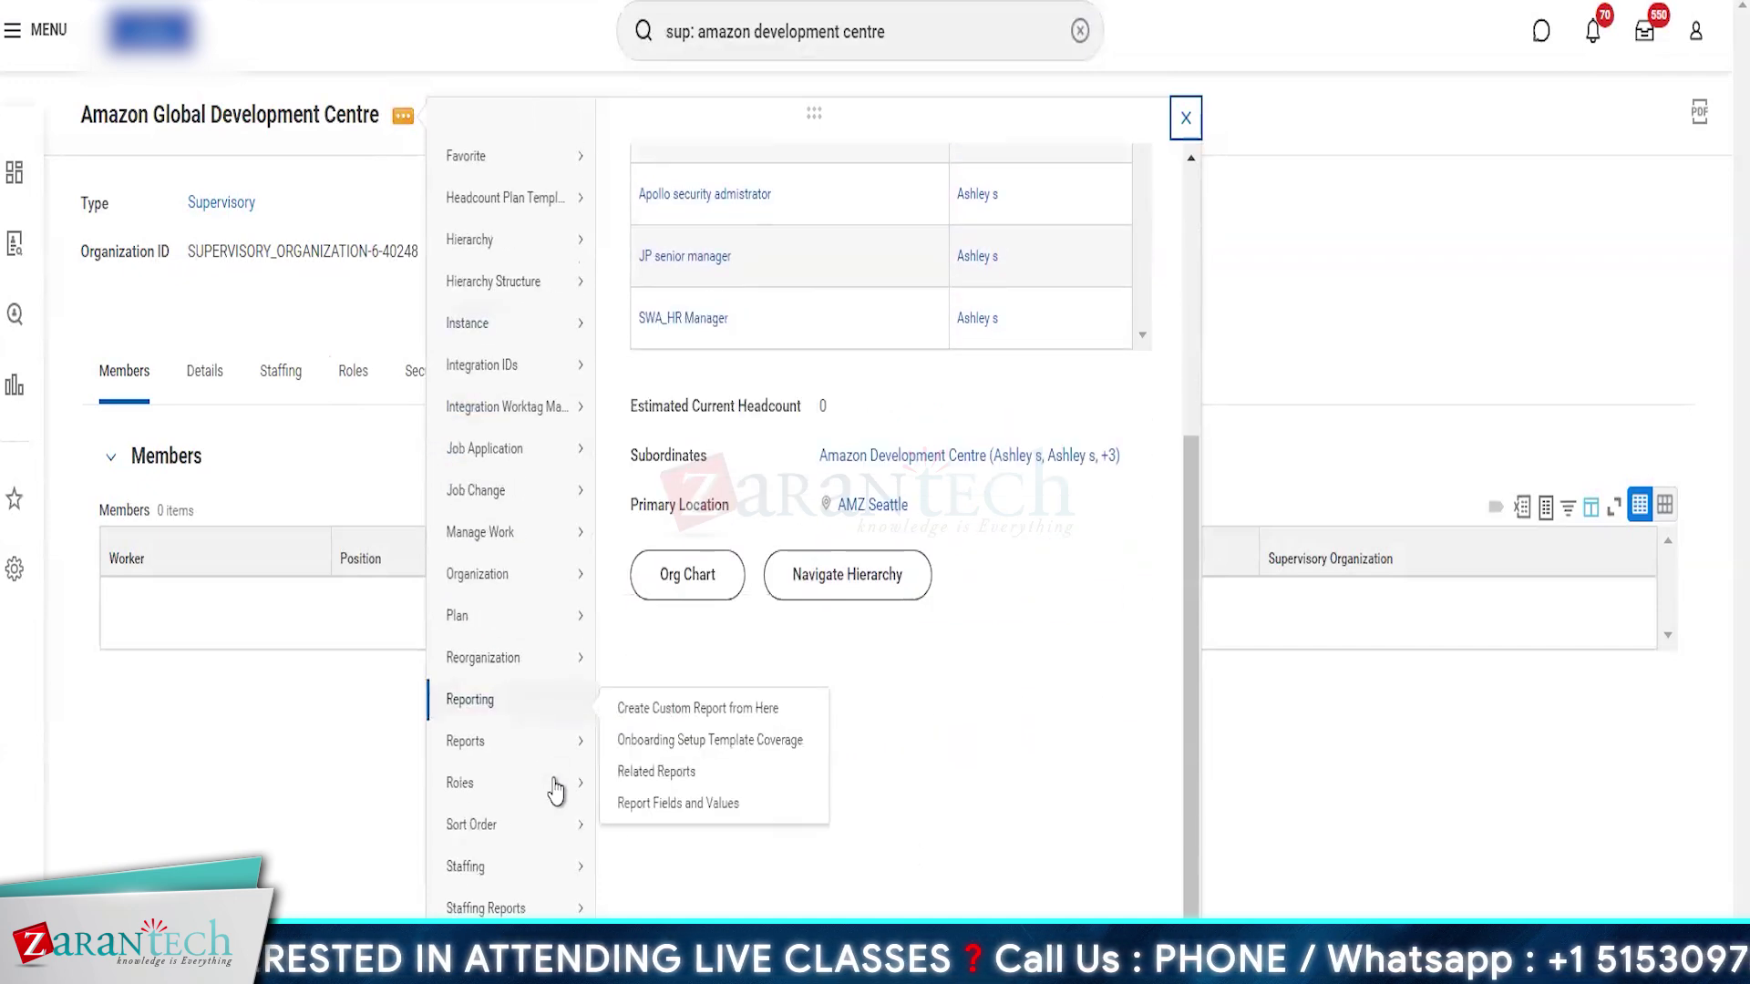
{"action": "mouse_move", "coordinate": [527, 884]}
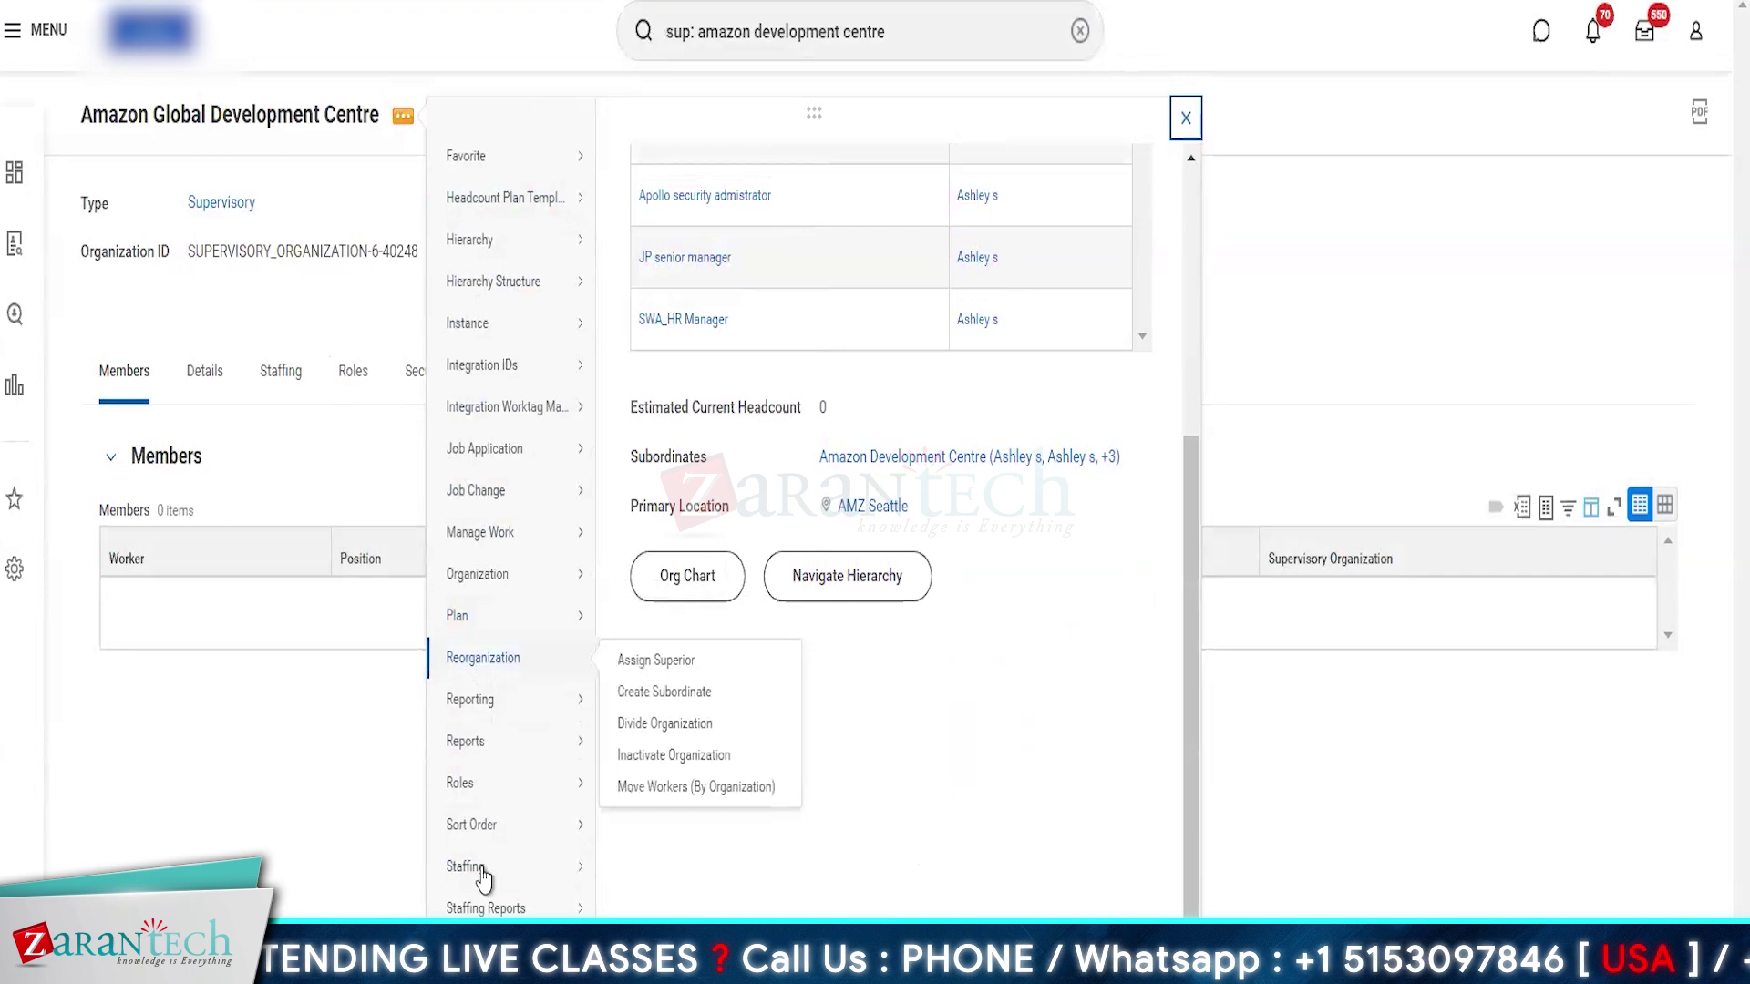
{"action": "mouse_move", "coordinate": [474, 868]}
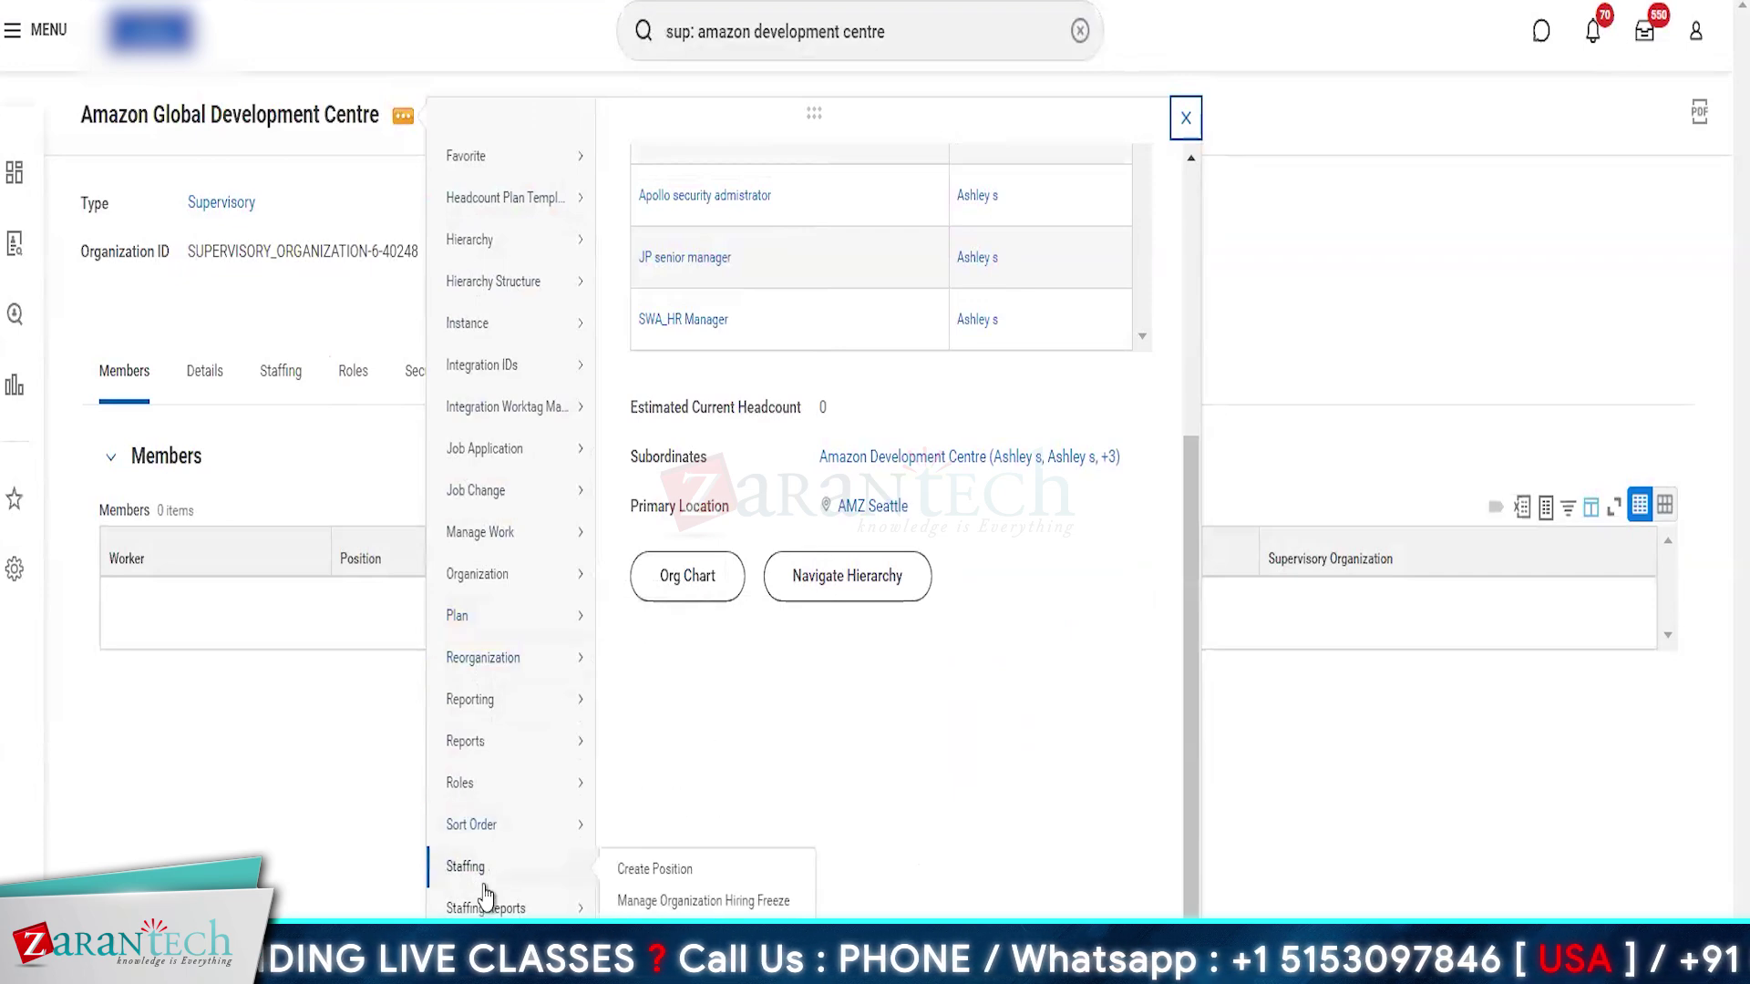
{"action": "left_click", "coordinate": [655, 871]}
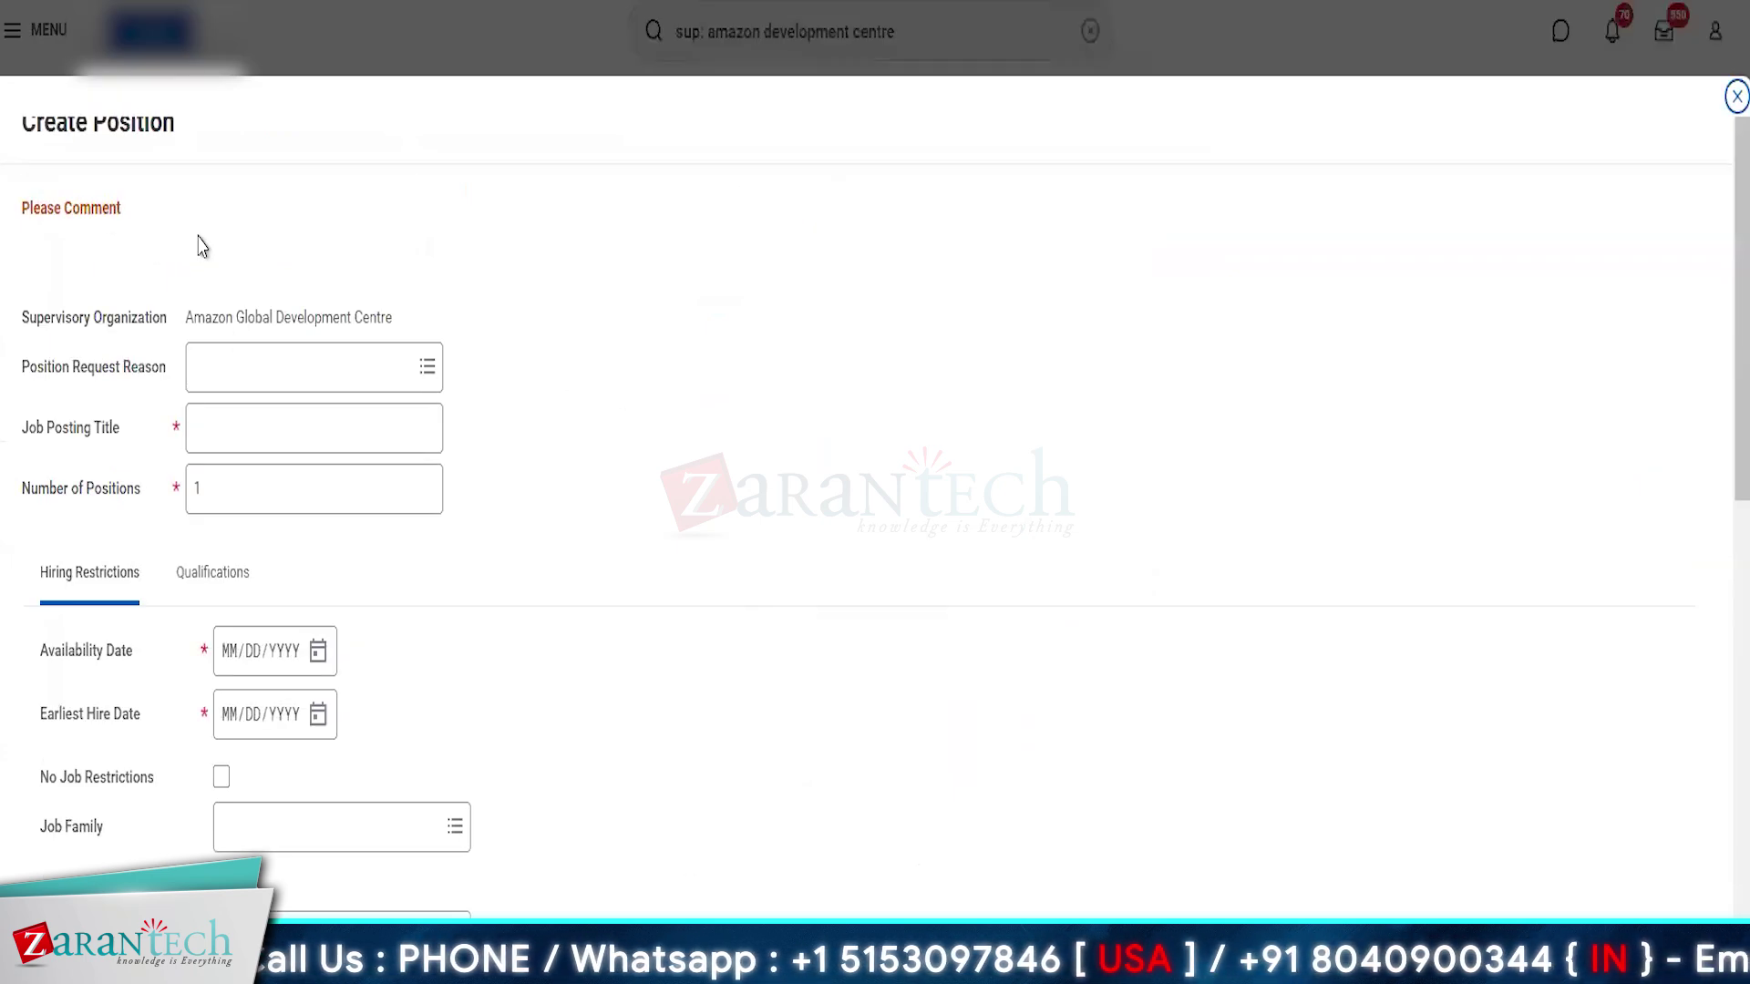
{"action": "scroll", "coordinate": [501, 588], "scroll_direction": "down", "scroll_amount": 5}
{"action": "scroll", "coordinate": [504, 593], "scroll_direction": "up", "scroll_amount": 2}
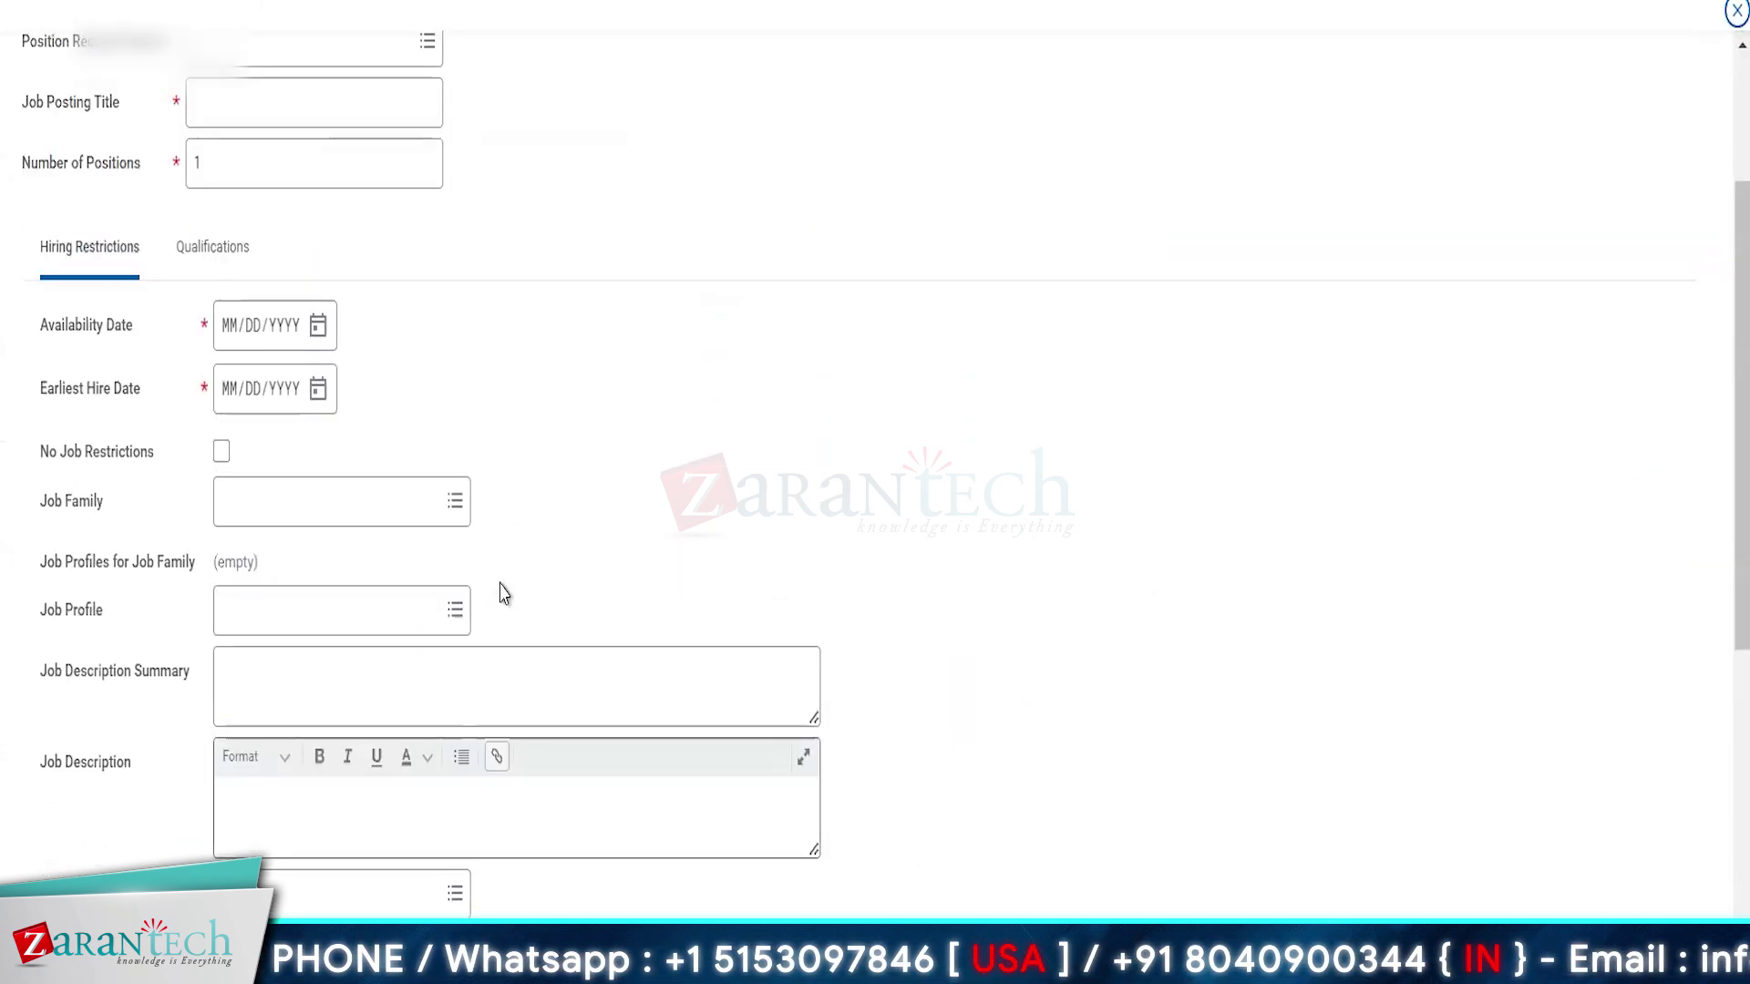
{"action": "scroll", "coordinate": [504, 592], "scroll_direction": "up", "scroll_amount": 3}
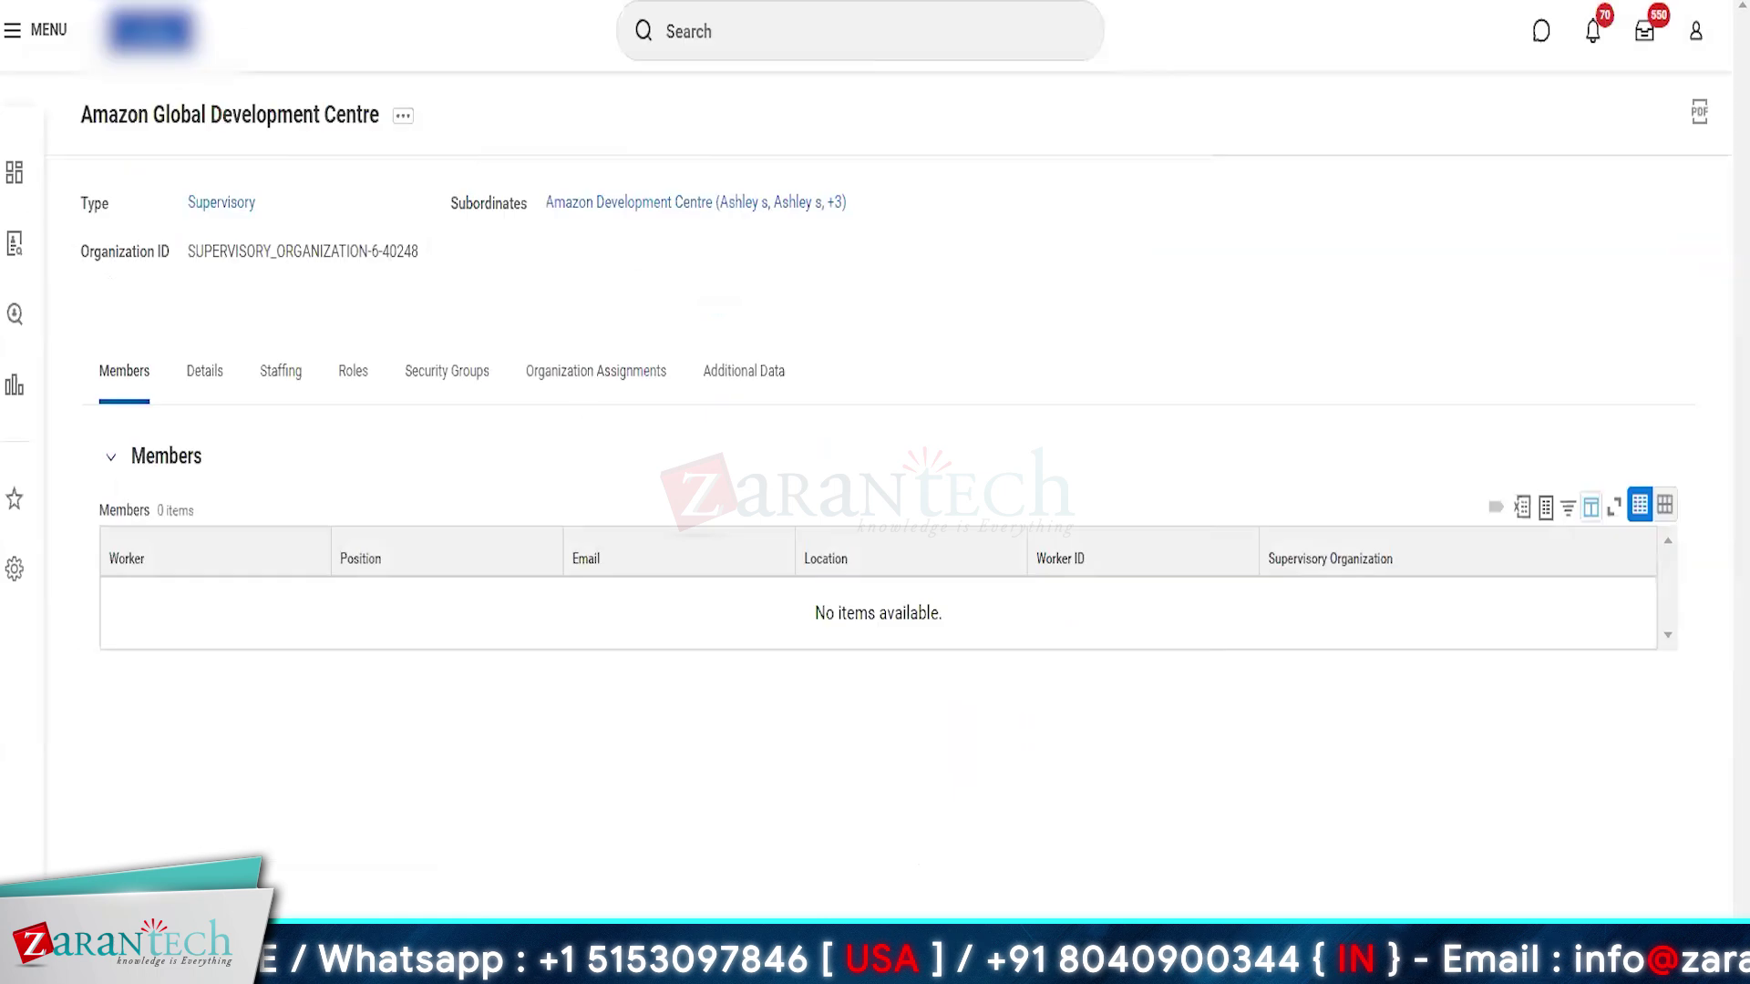
From the other Amazon Global Development Centre tab, search for "create position" and open the Create Position task.
{"action": "left_click", "coordinate": [725, 15]}
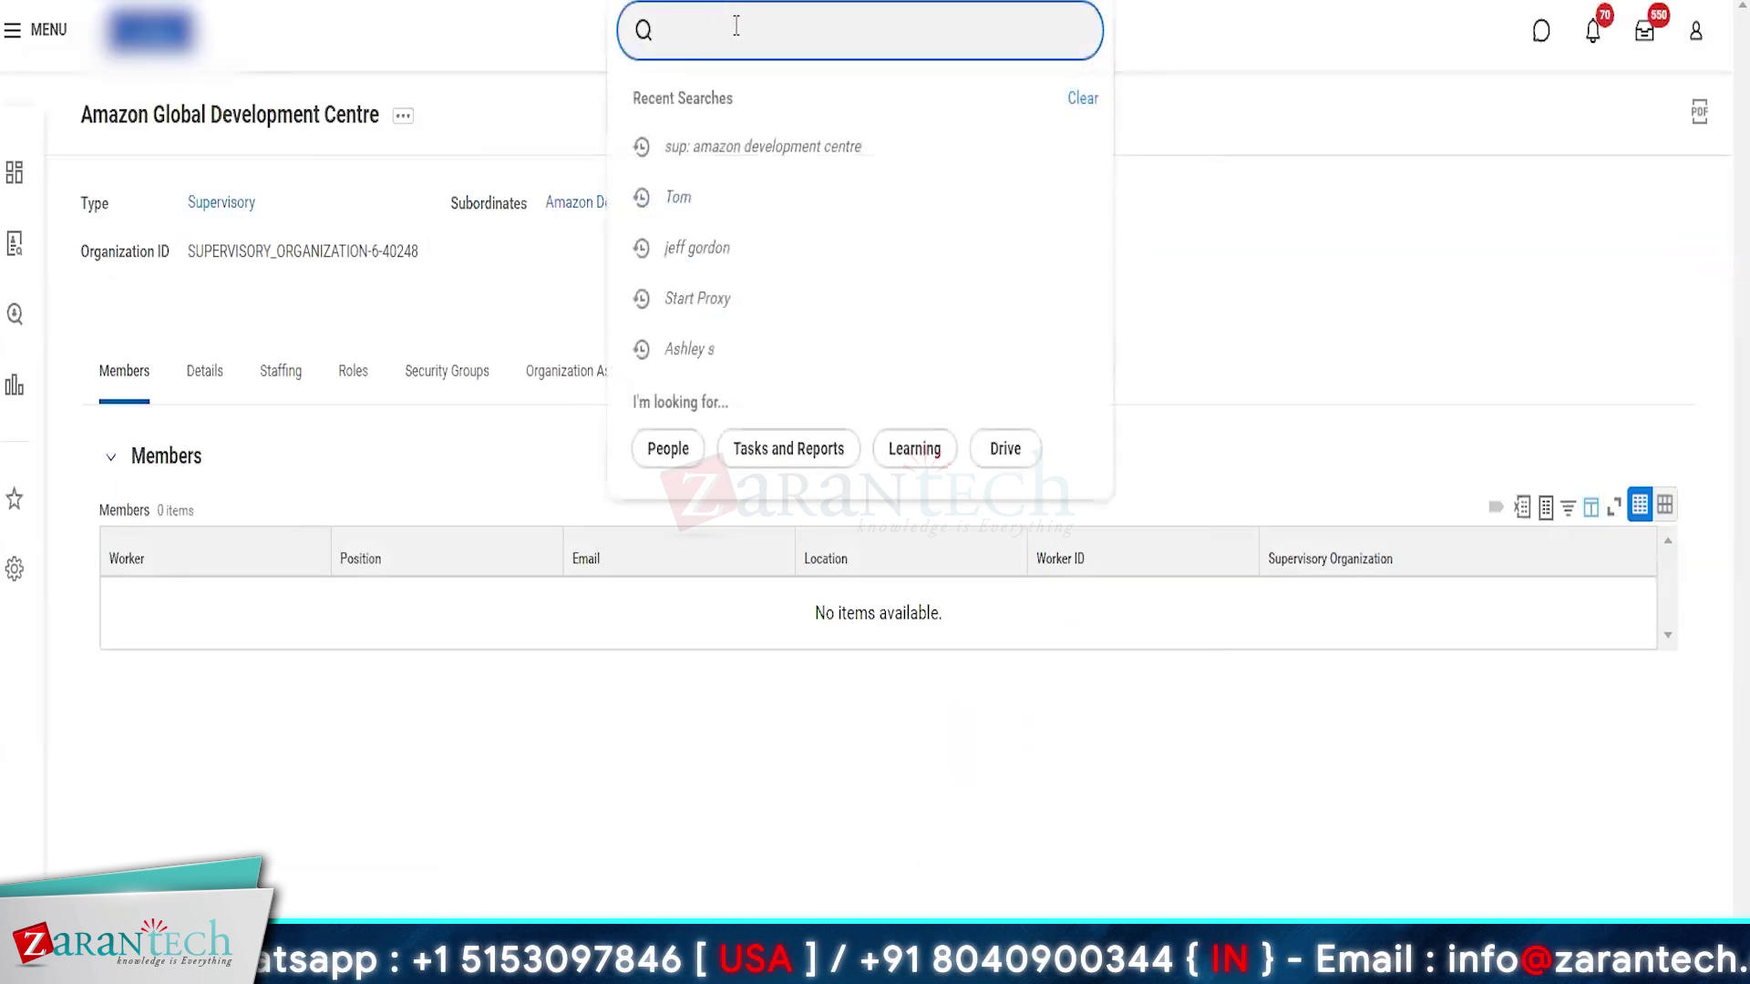
{"action": "type", "text": "create"}
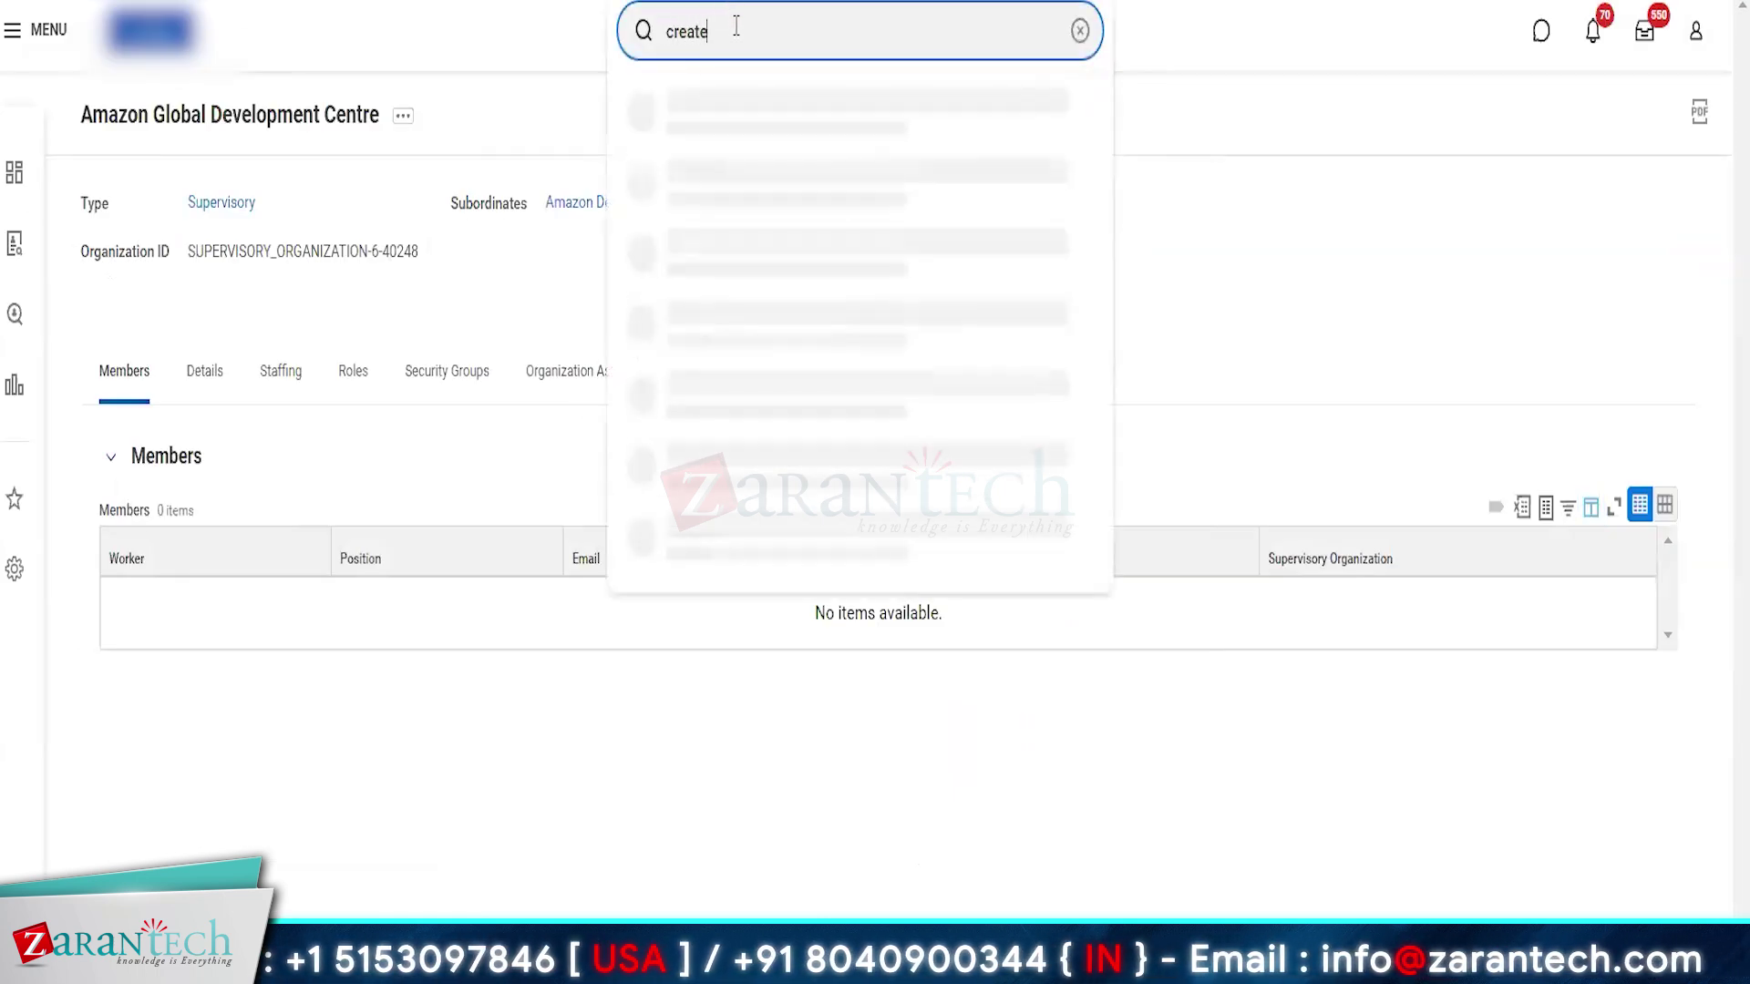
{"action": "type", "text": " position"}
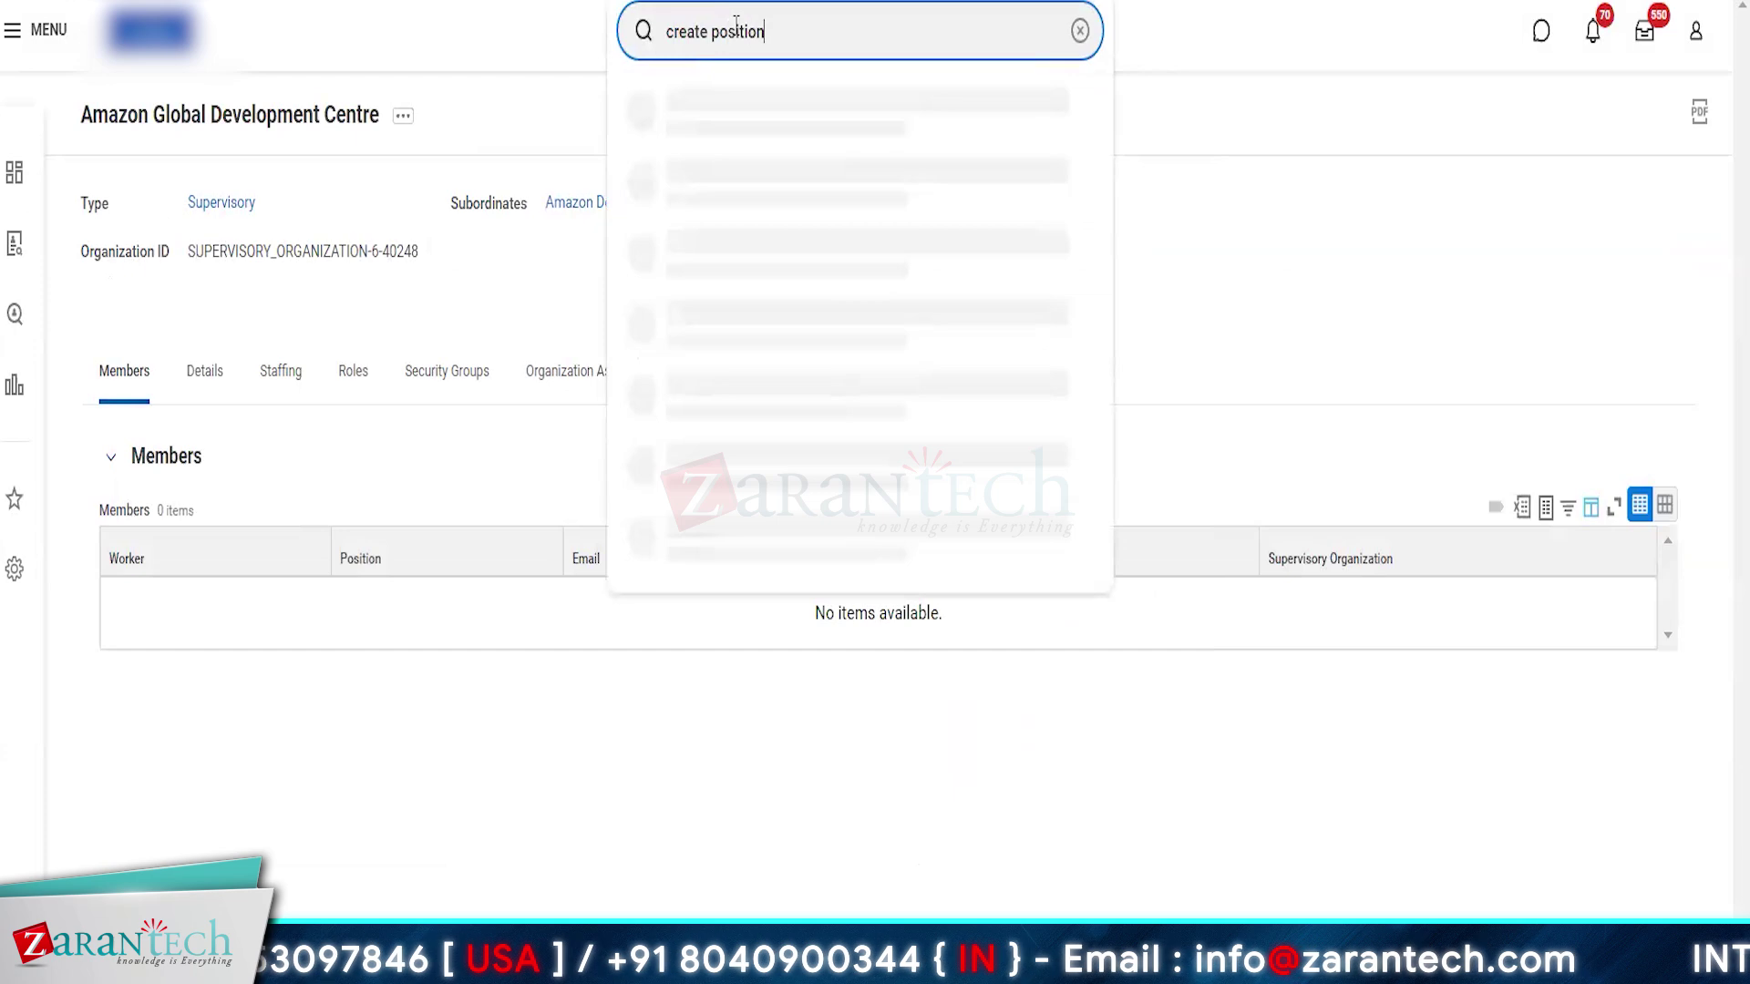
{"action": "key", "text": "Return"}
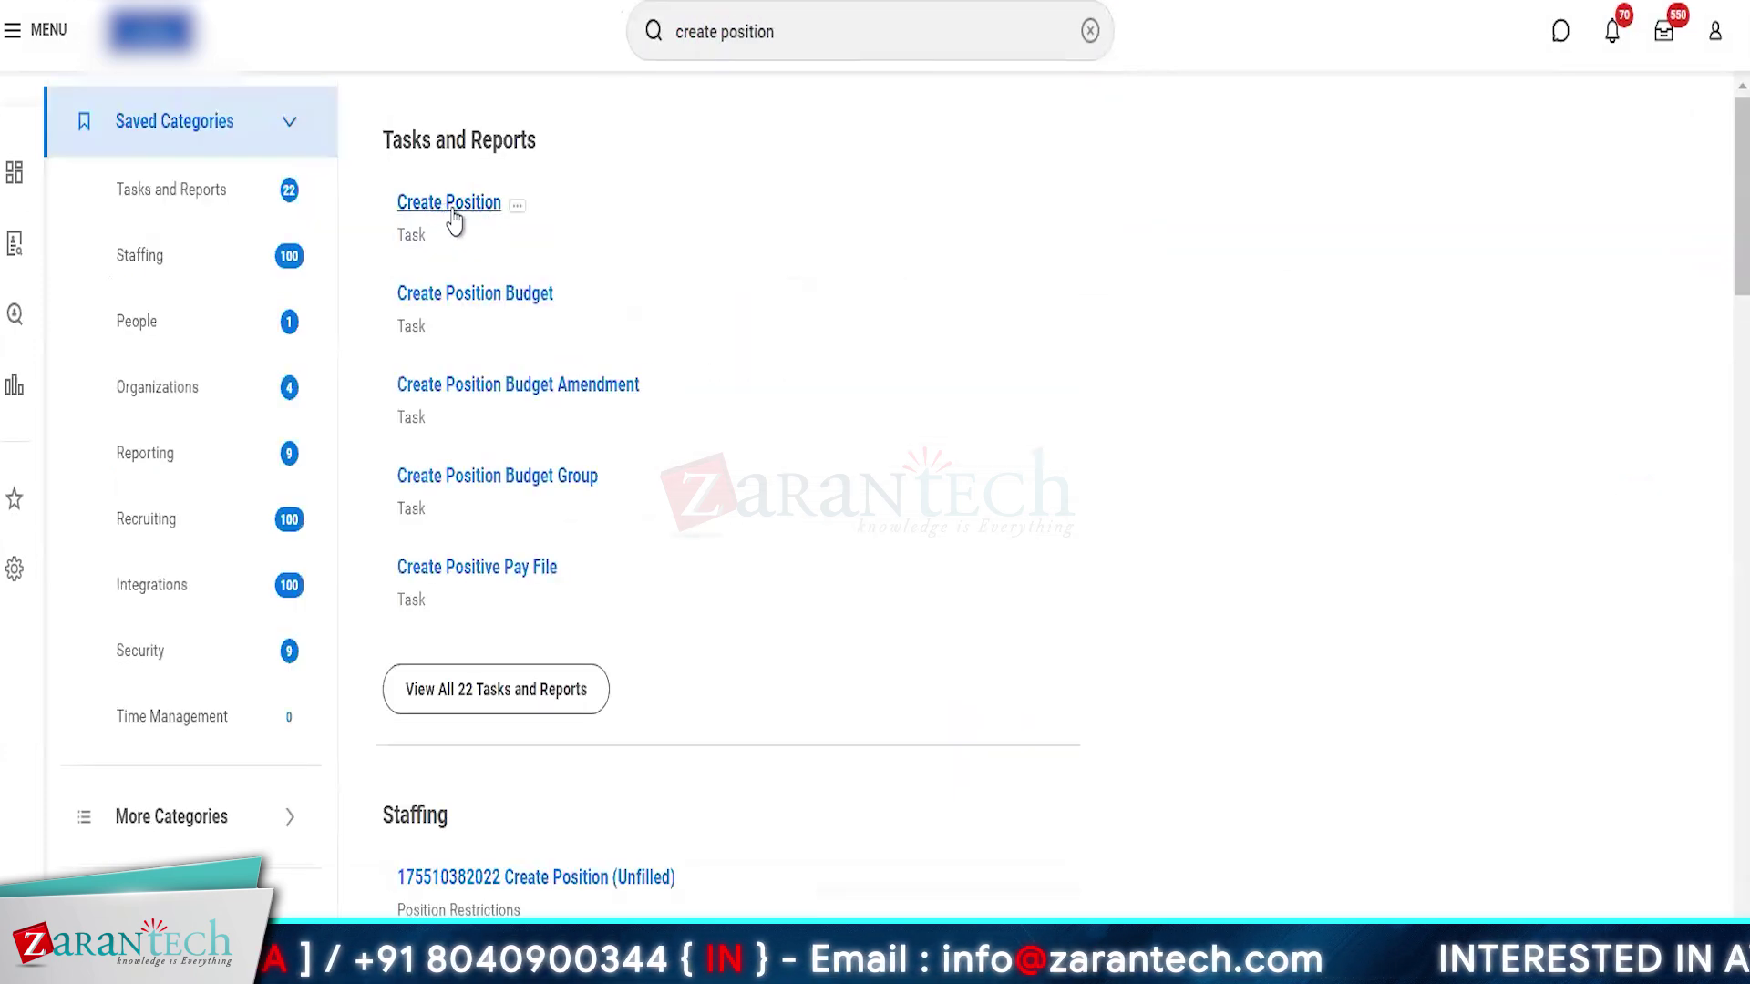
{"action": "left_click", "coordinate": [450, 203]}
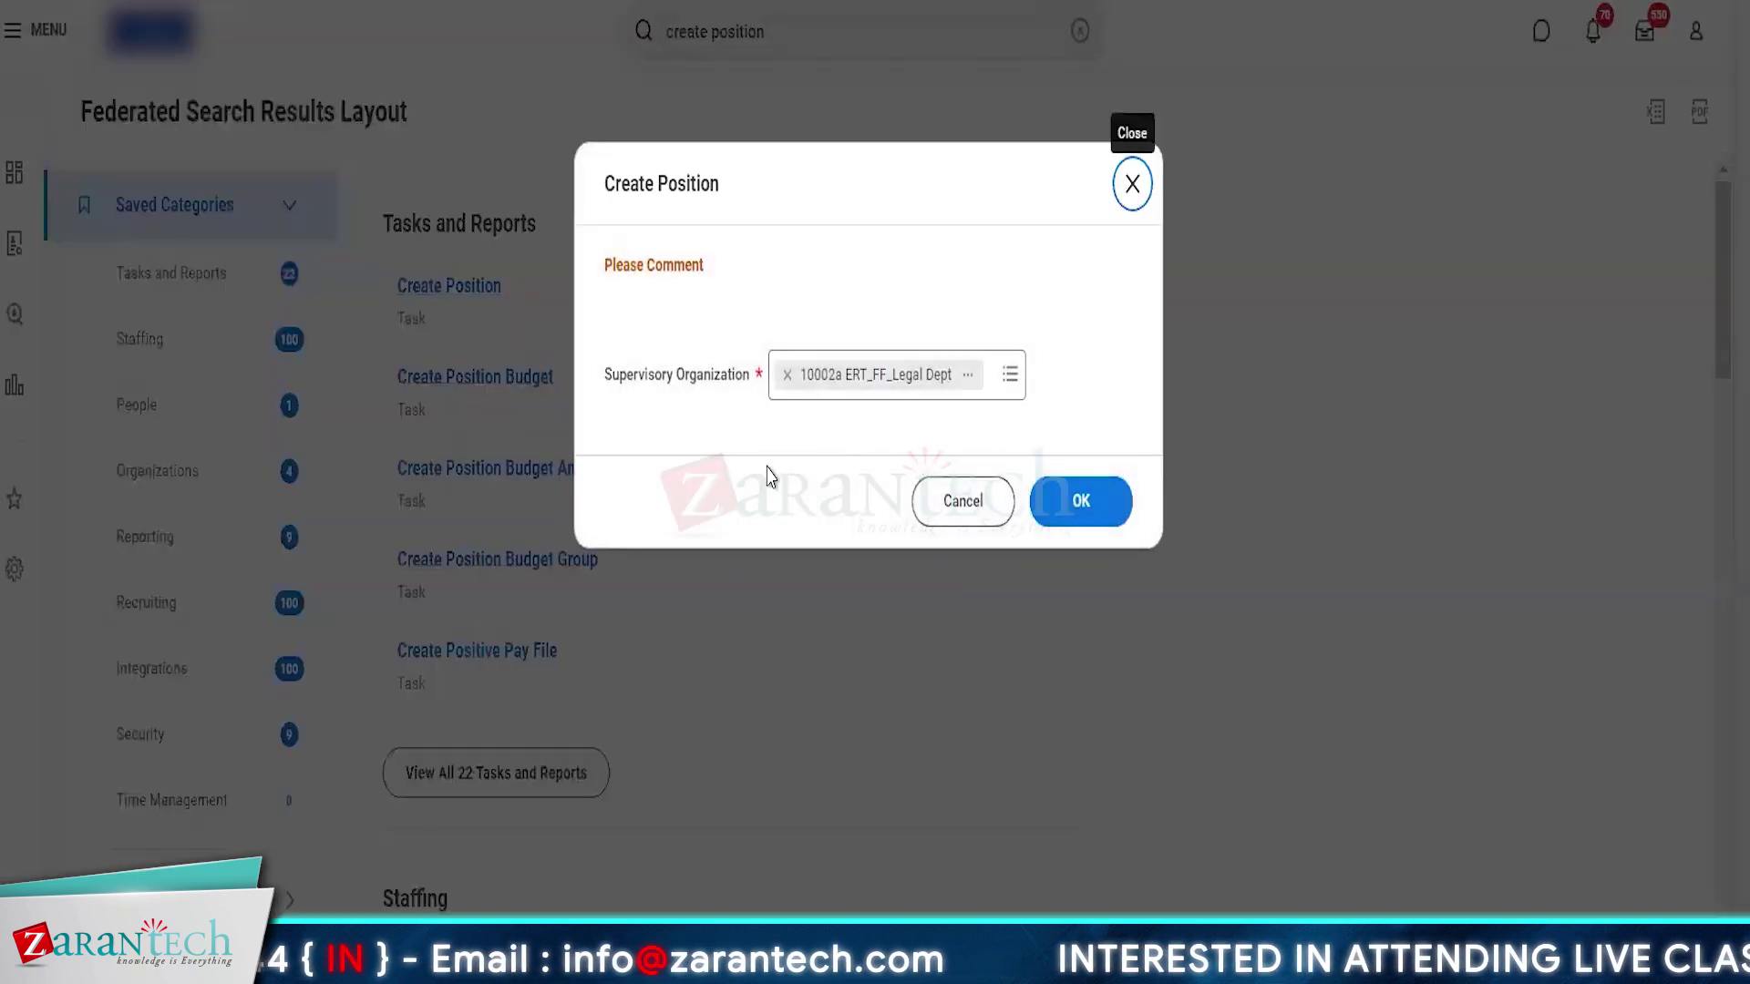
Replace the supervisory organization with Amazon Global Development Centre and open the position form to review its fields.
{"action": "left_click", "coordinate": [788, 375]}
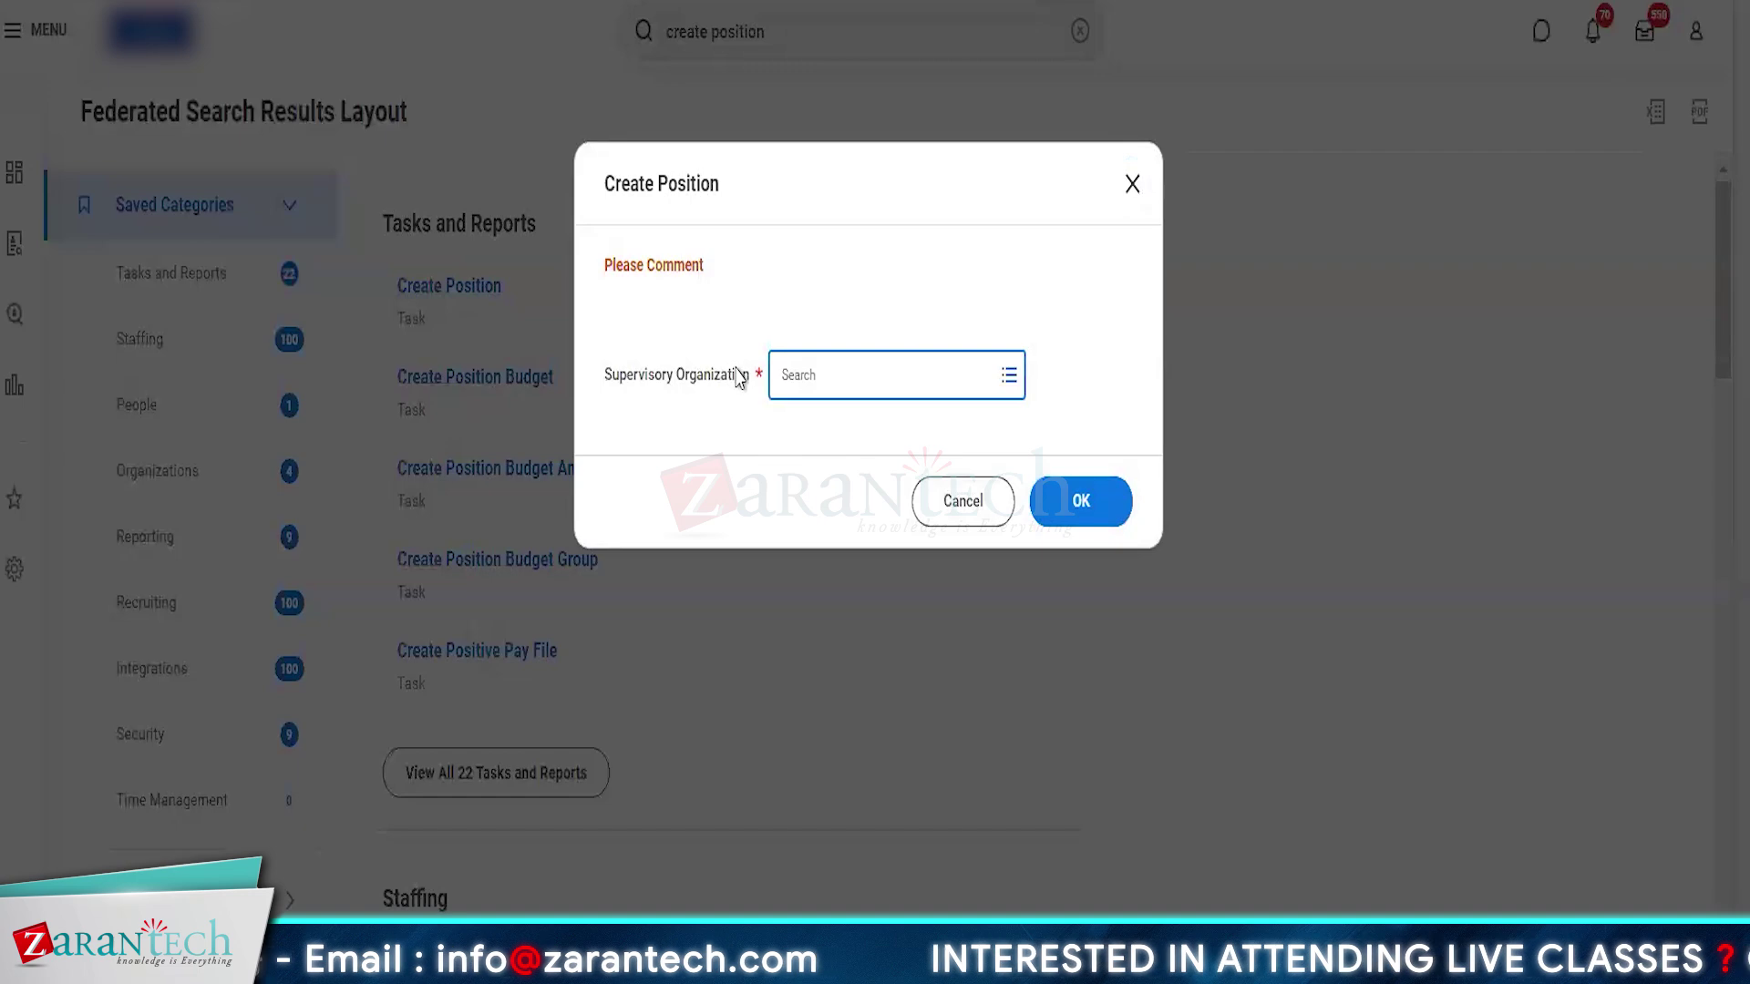
{"action": "left_click", "coordinate": [792, 367]}
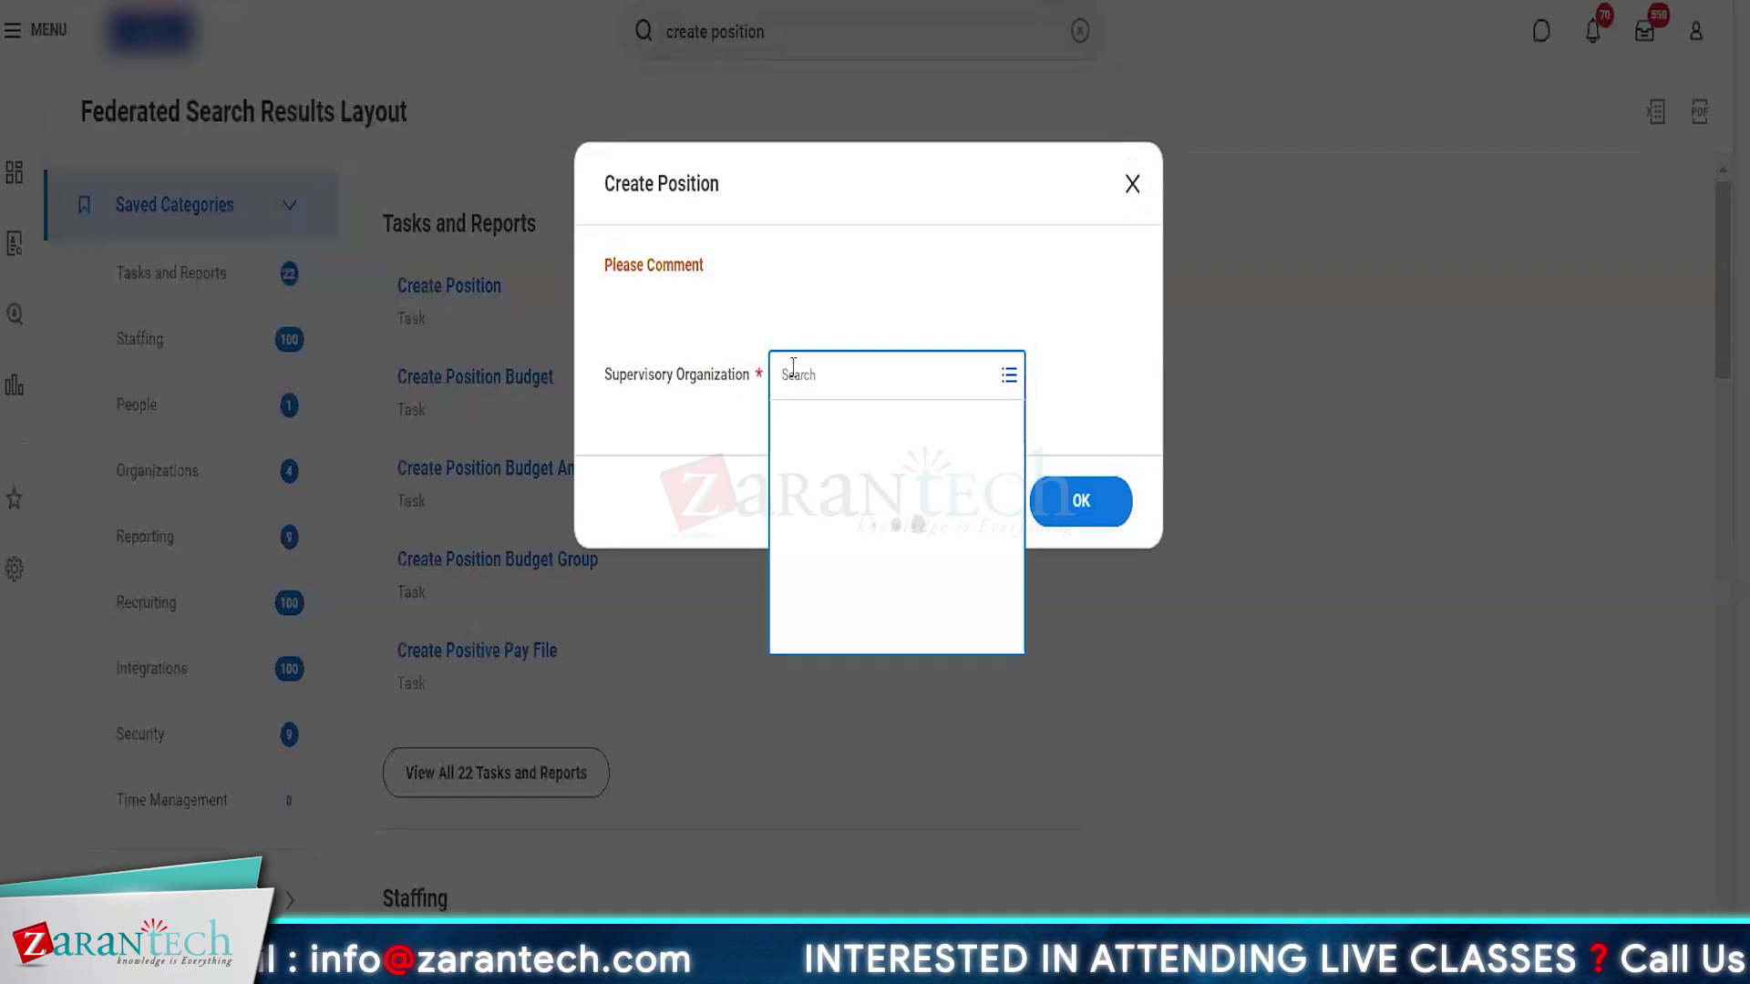
{"action": "type", "text": "amazon"}
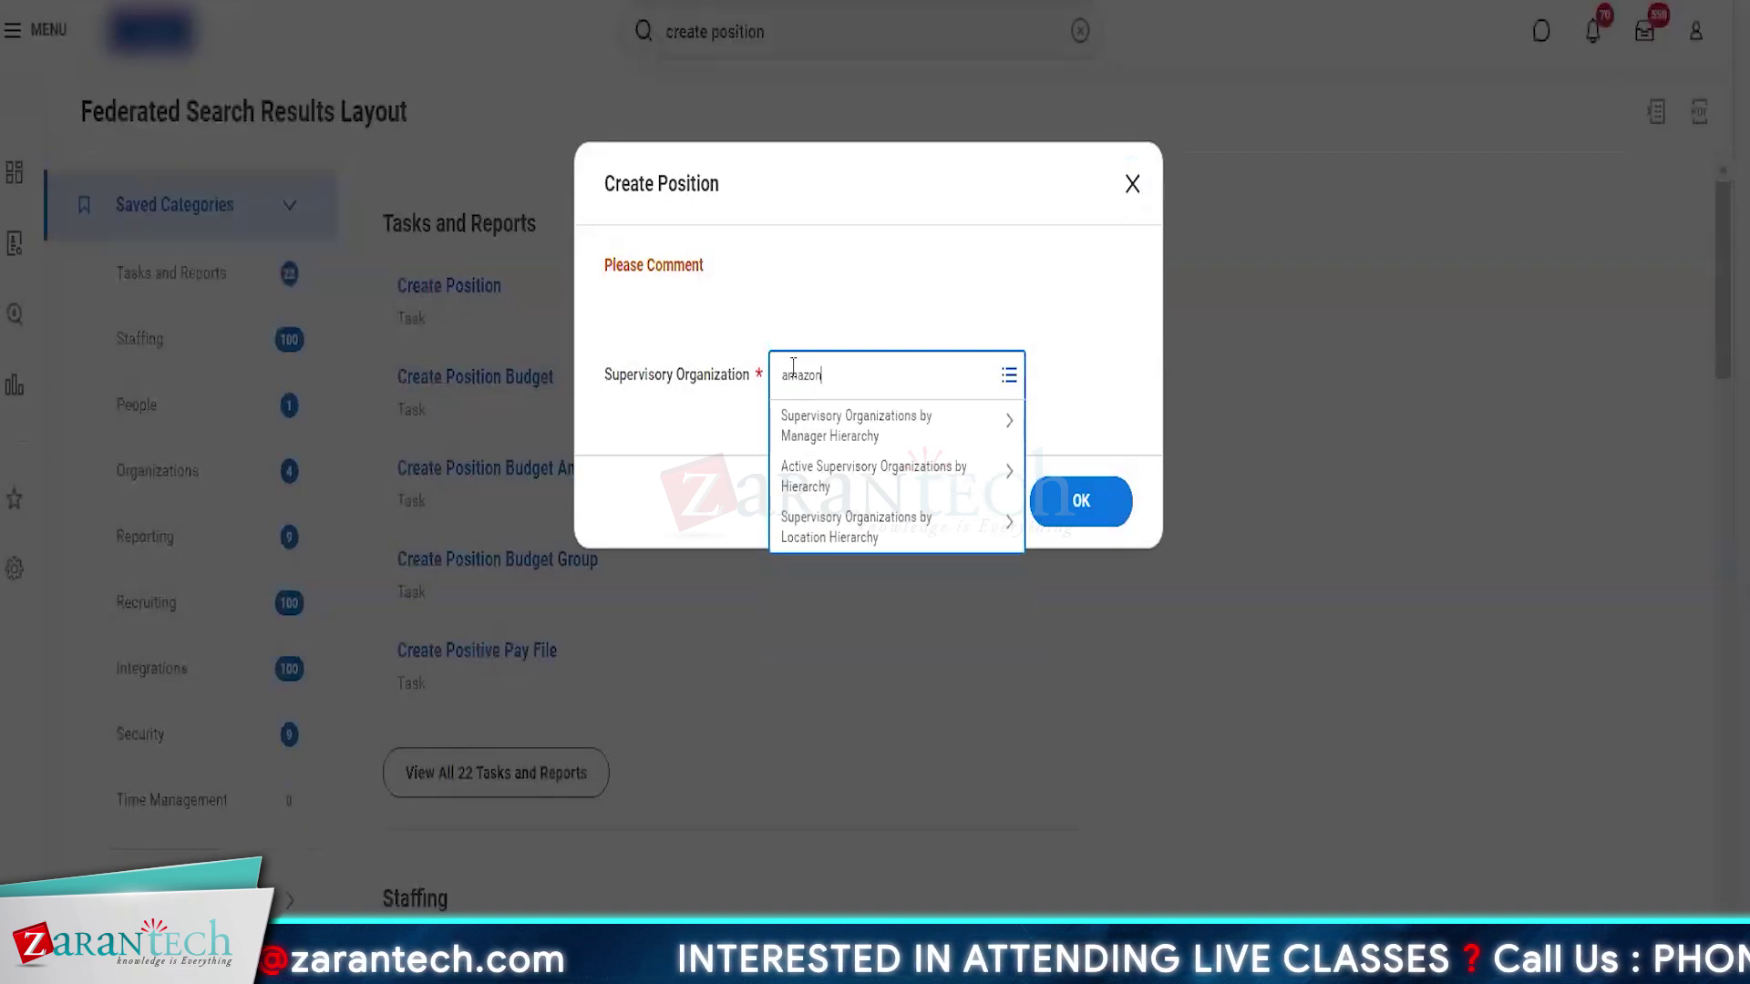
{"action": "type", "text": " global"}
{"action": "key", "text": "Return"}
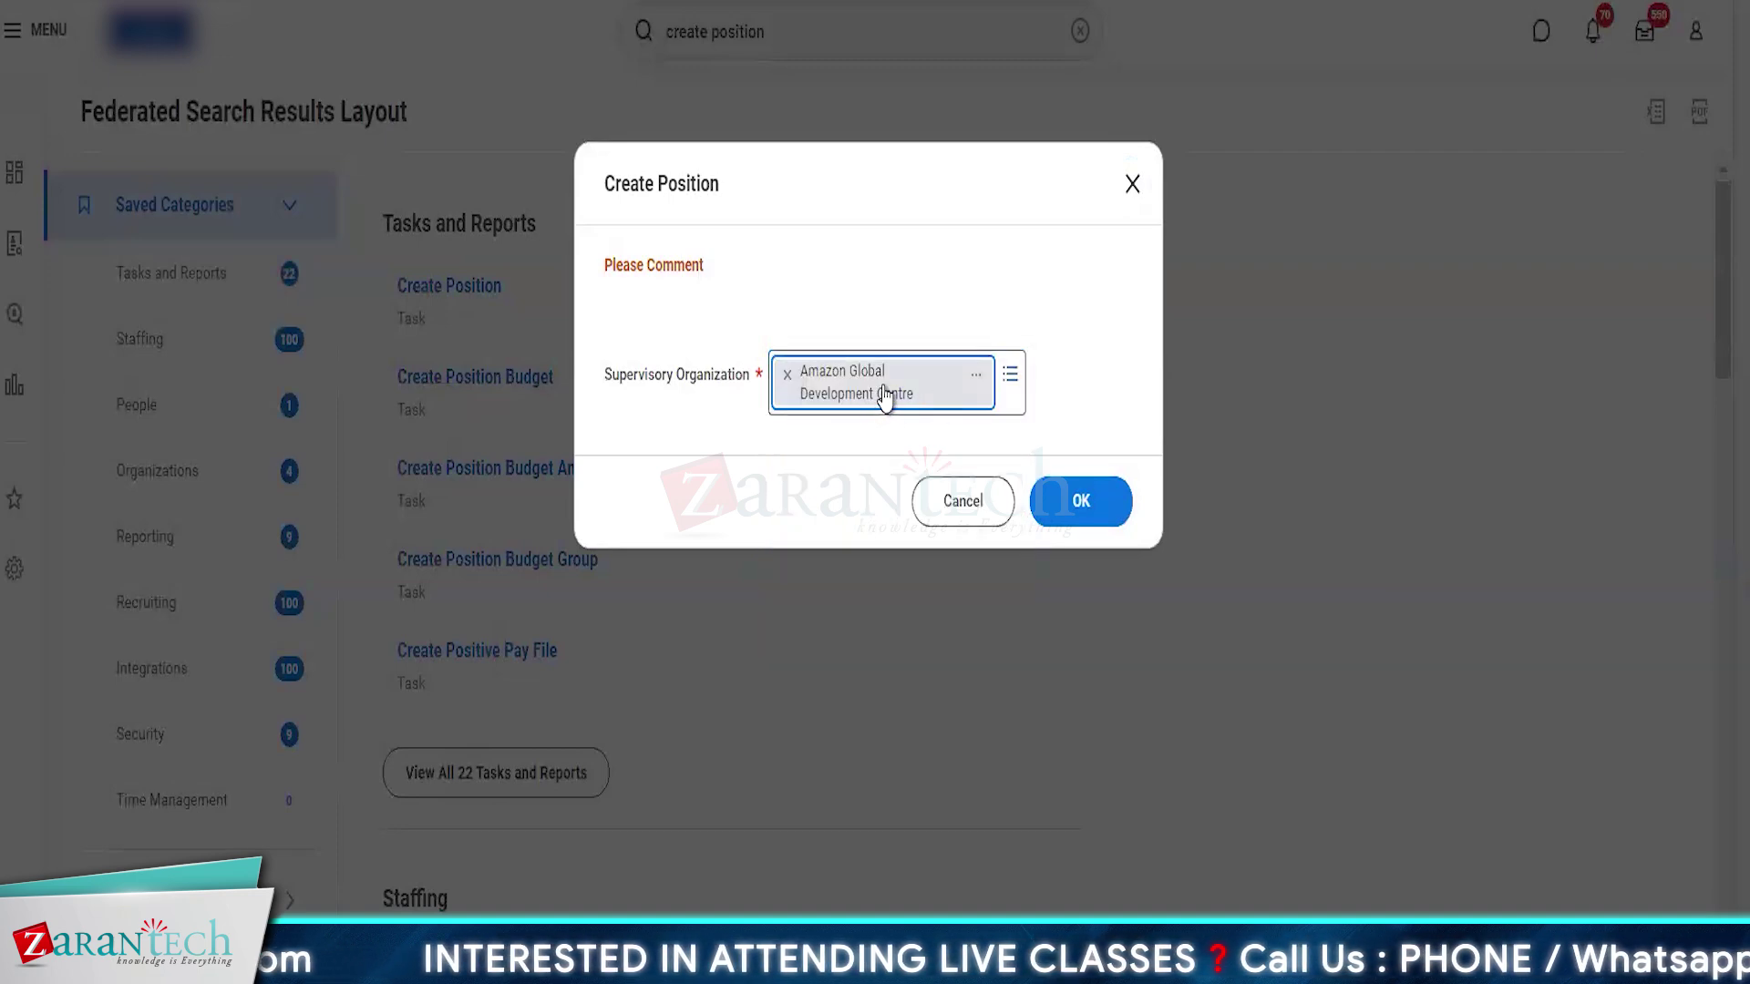
{"action": "left_click", "coordinate": [1075, 500]}
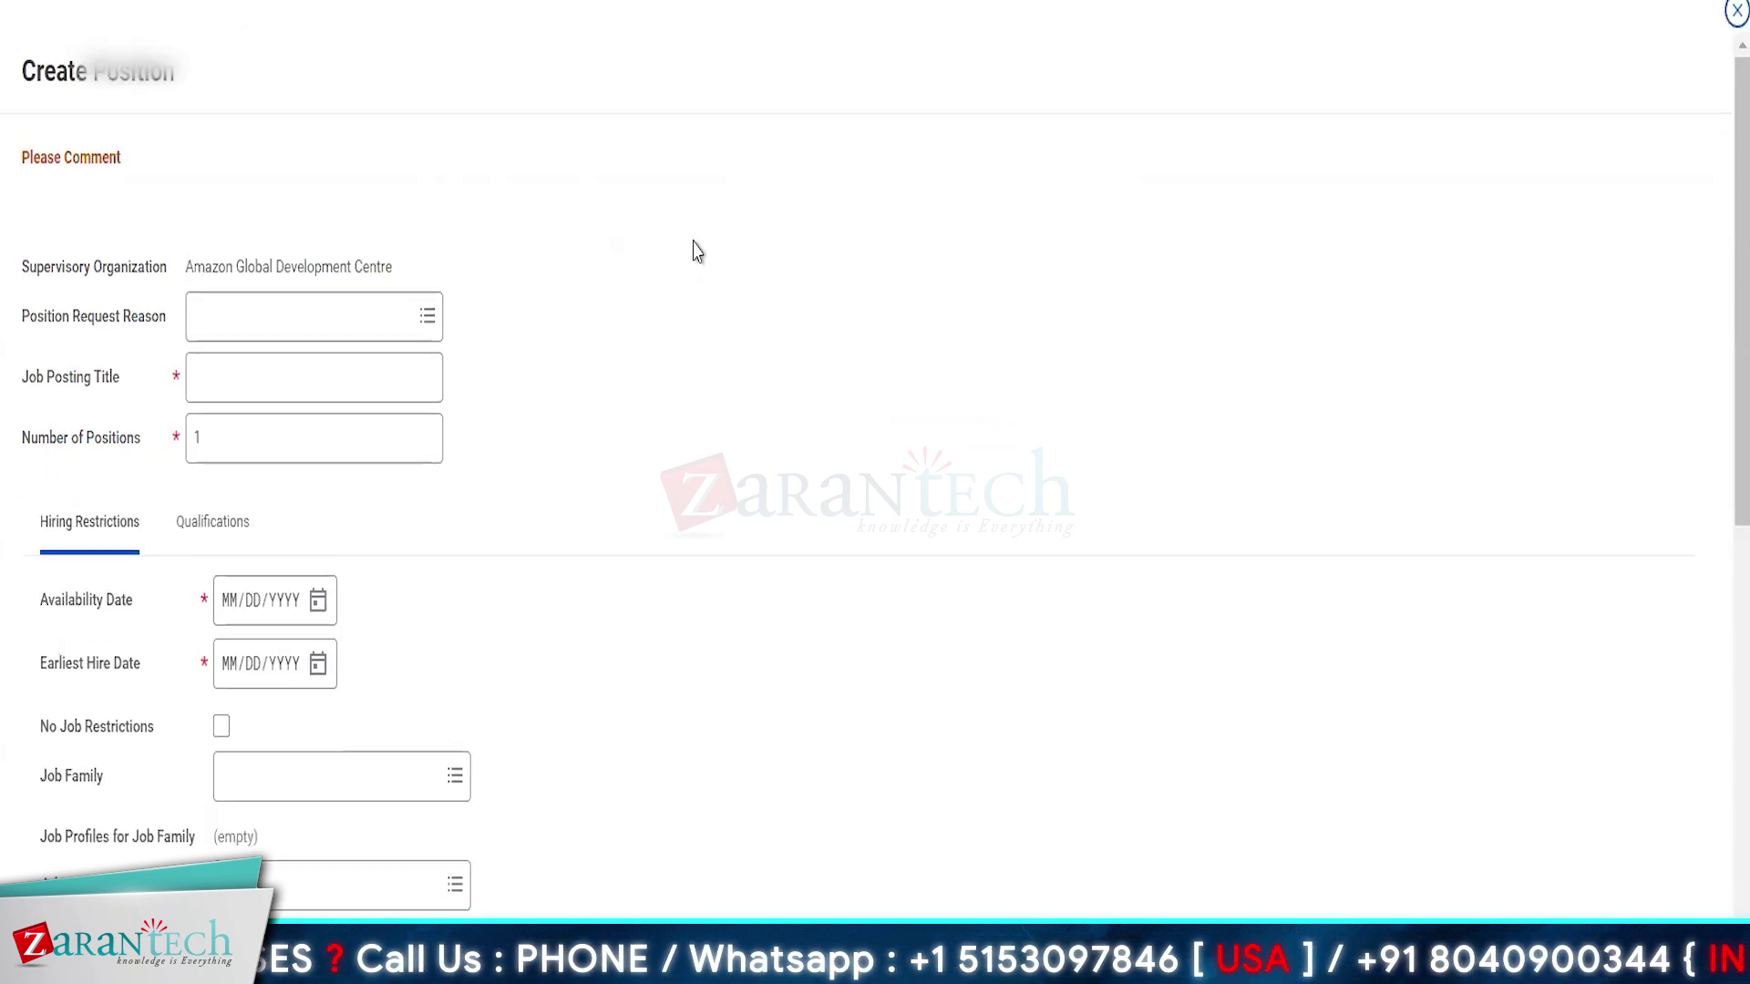
{"action": "mouse_move", "coordinate": [407, 272]}
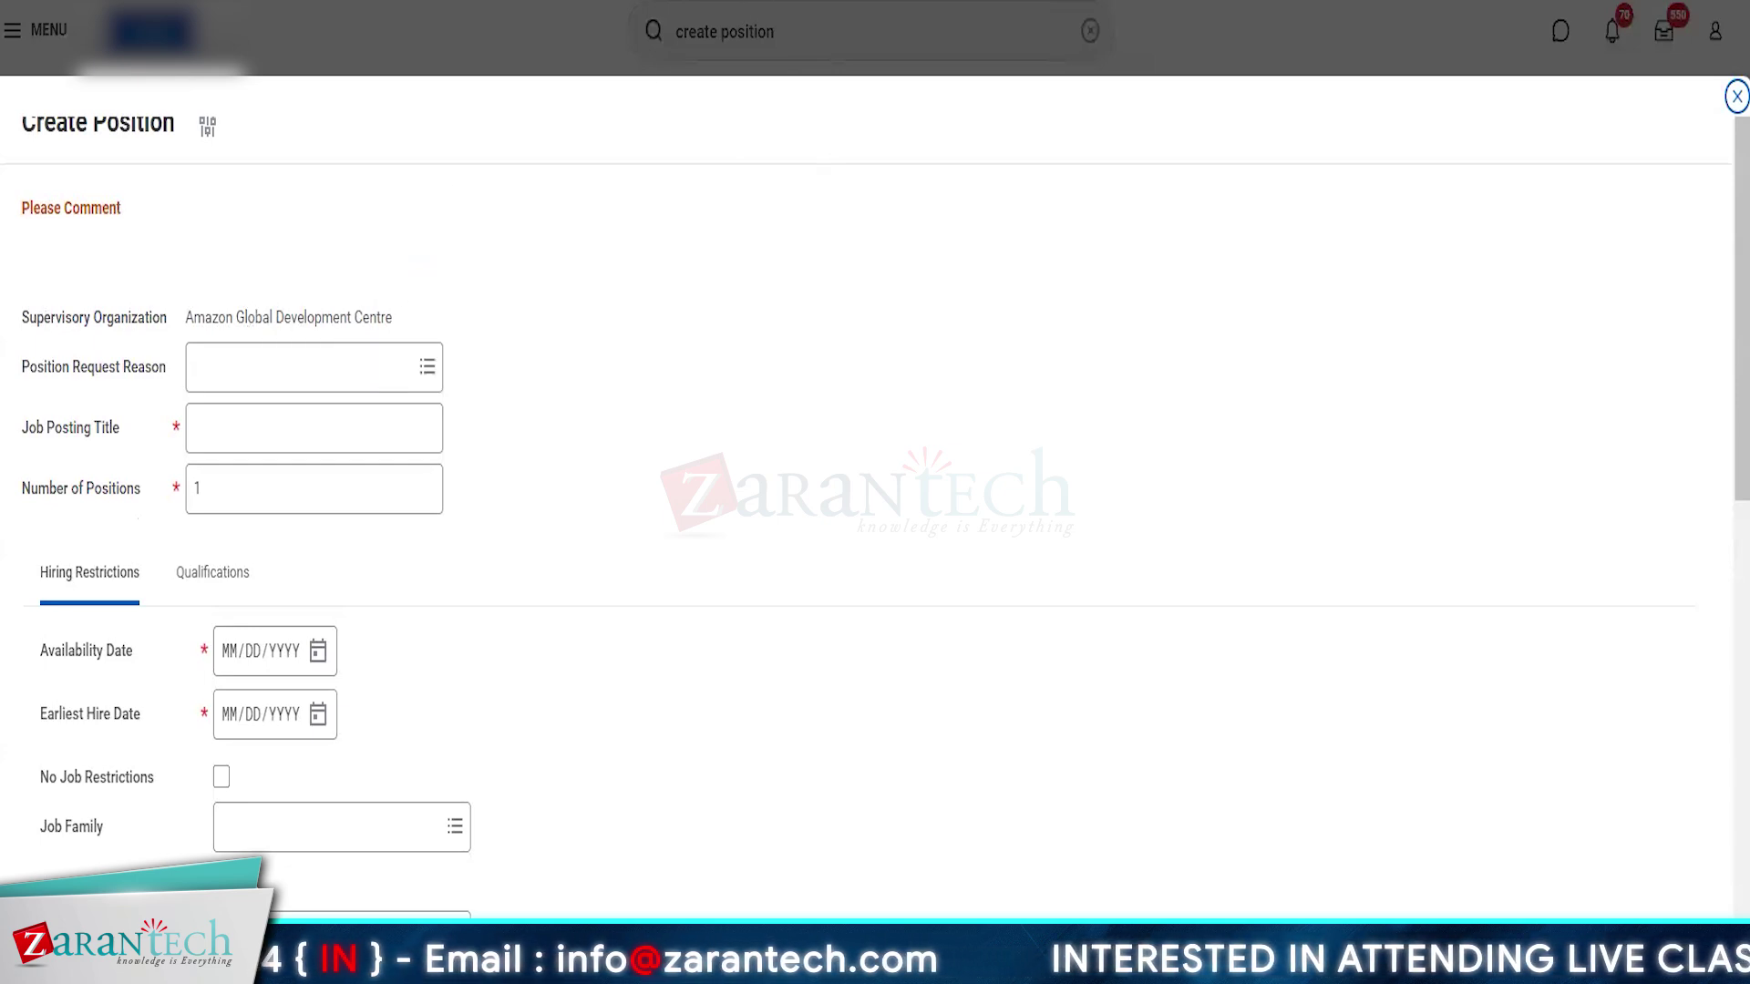
{"action": "scroll", "coordinate": [875, 492], "scroll_direction": "down", "scroll_amount": 1}
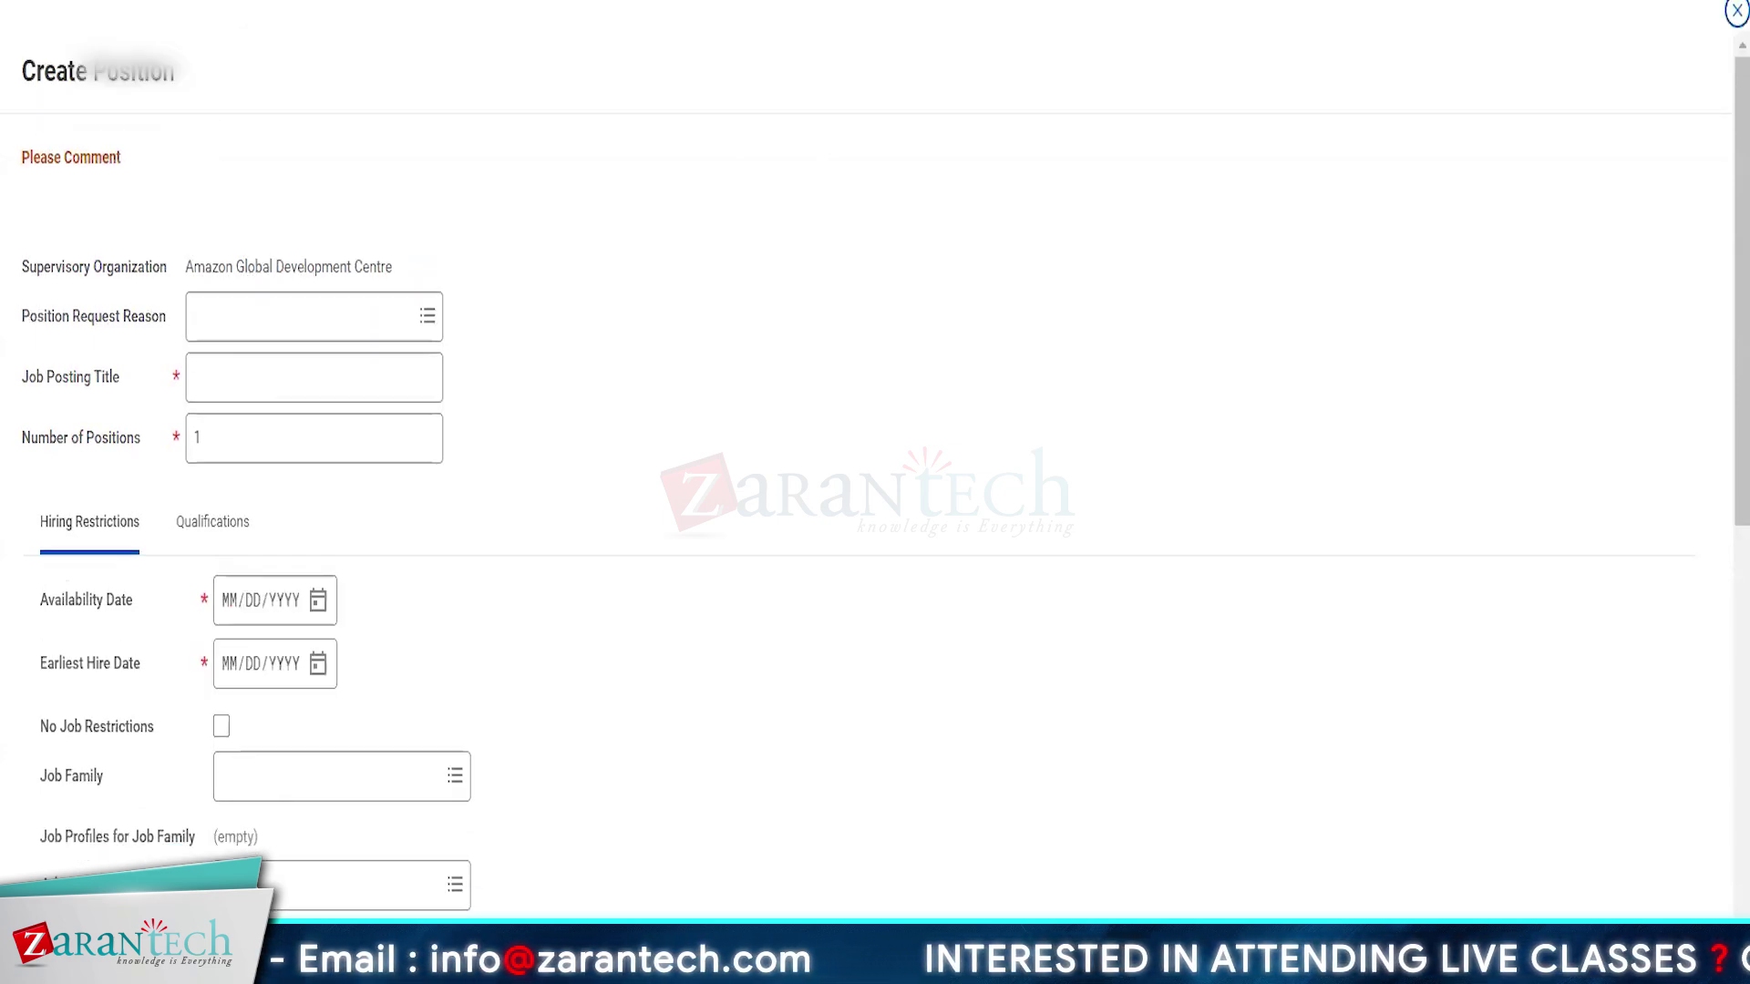
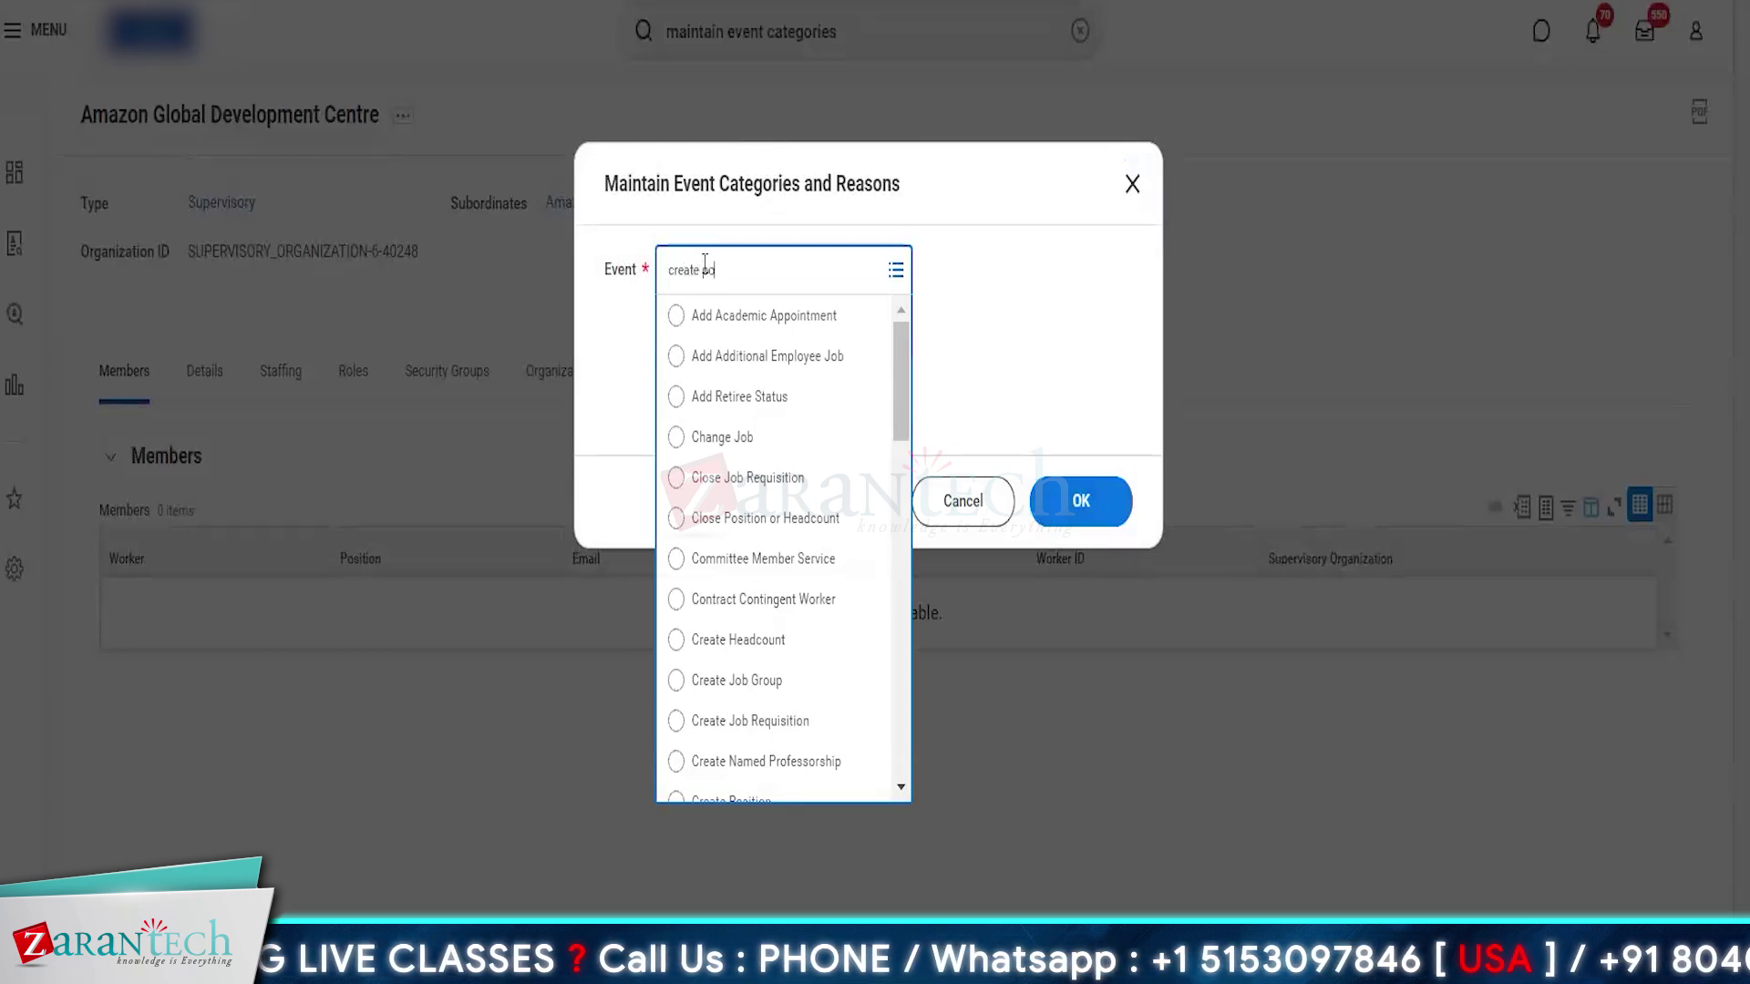
Choose Create Position as the event in Maintain Event Categories and Reasons and examine its reason categories and reasons.
{"action": "key", "text": "Return"}
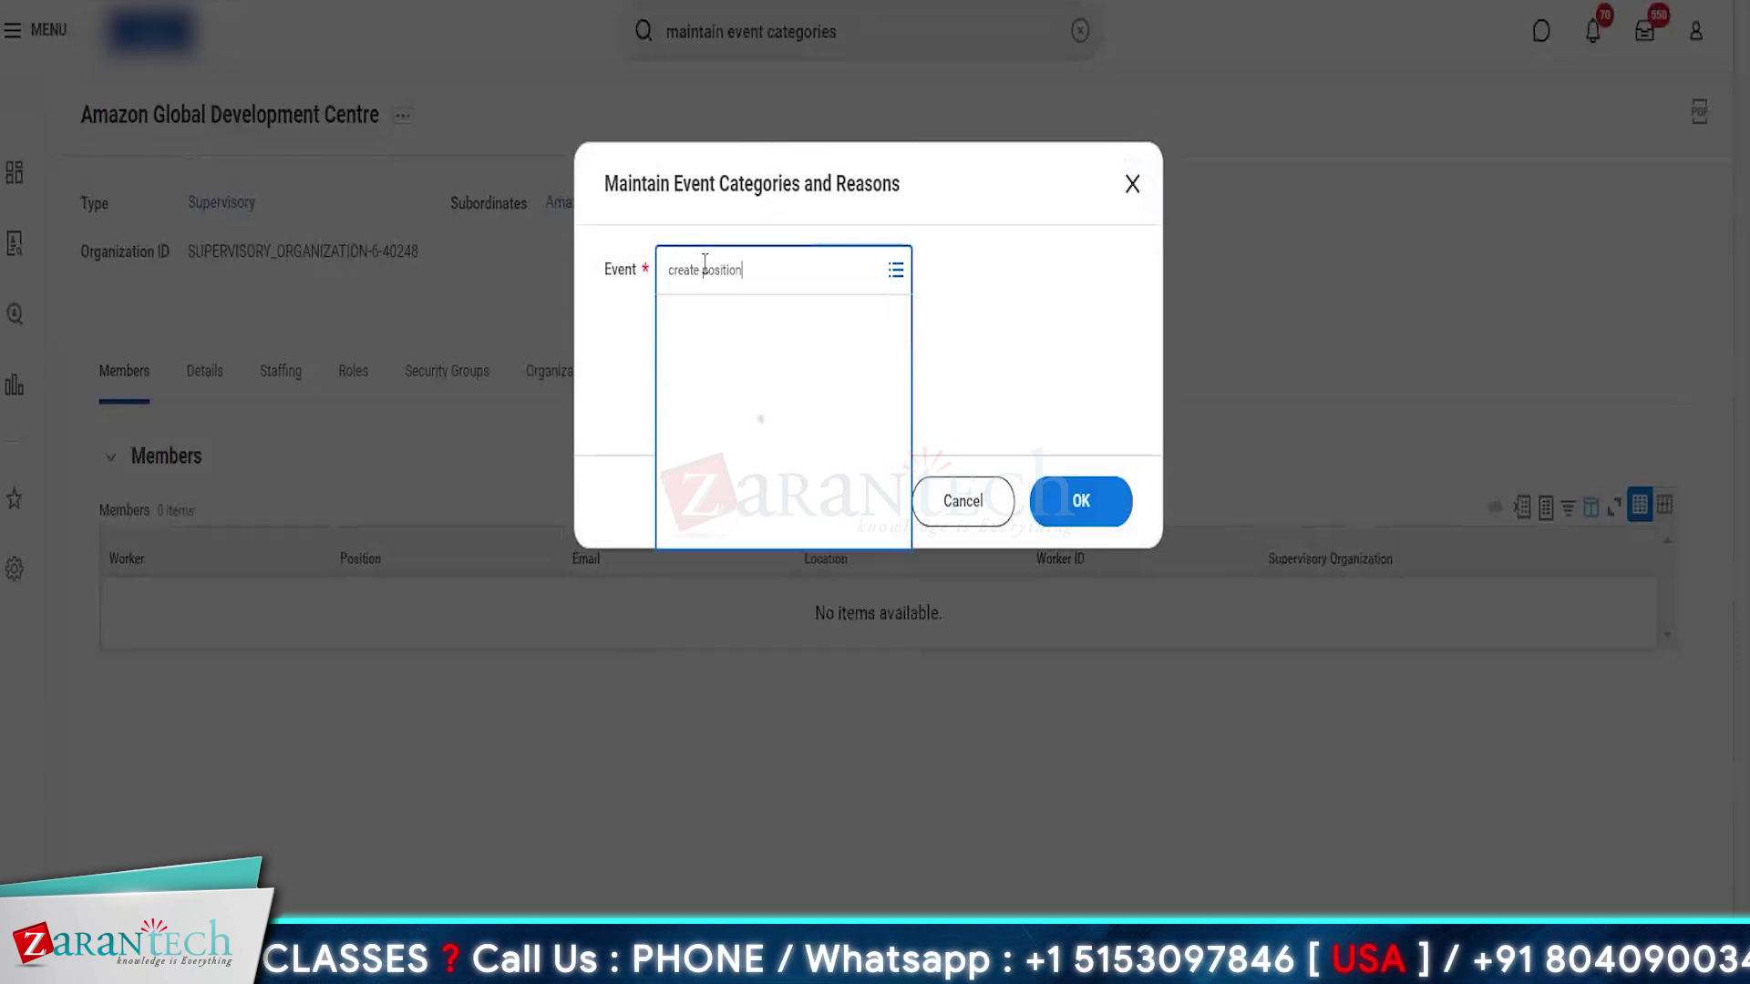
{"action": "left_click", "coordinate": [1080, 506]}
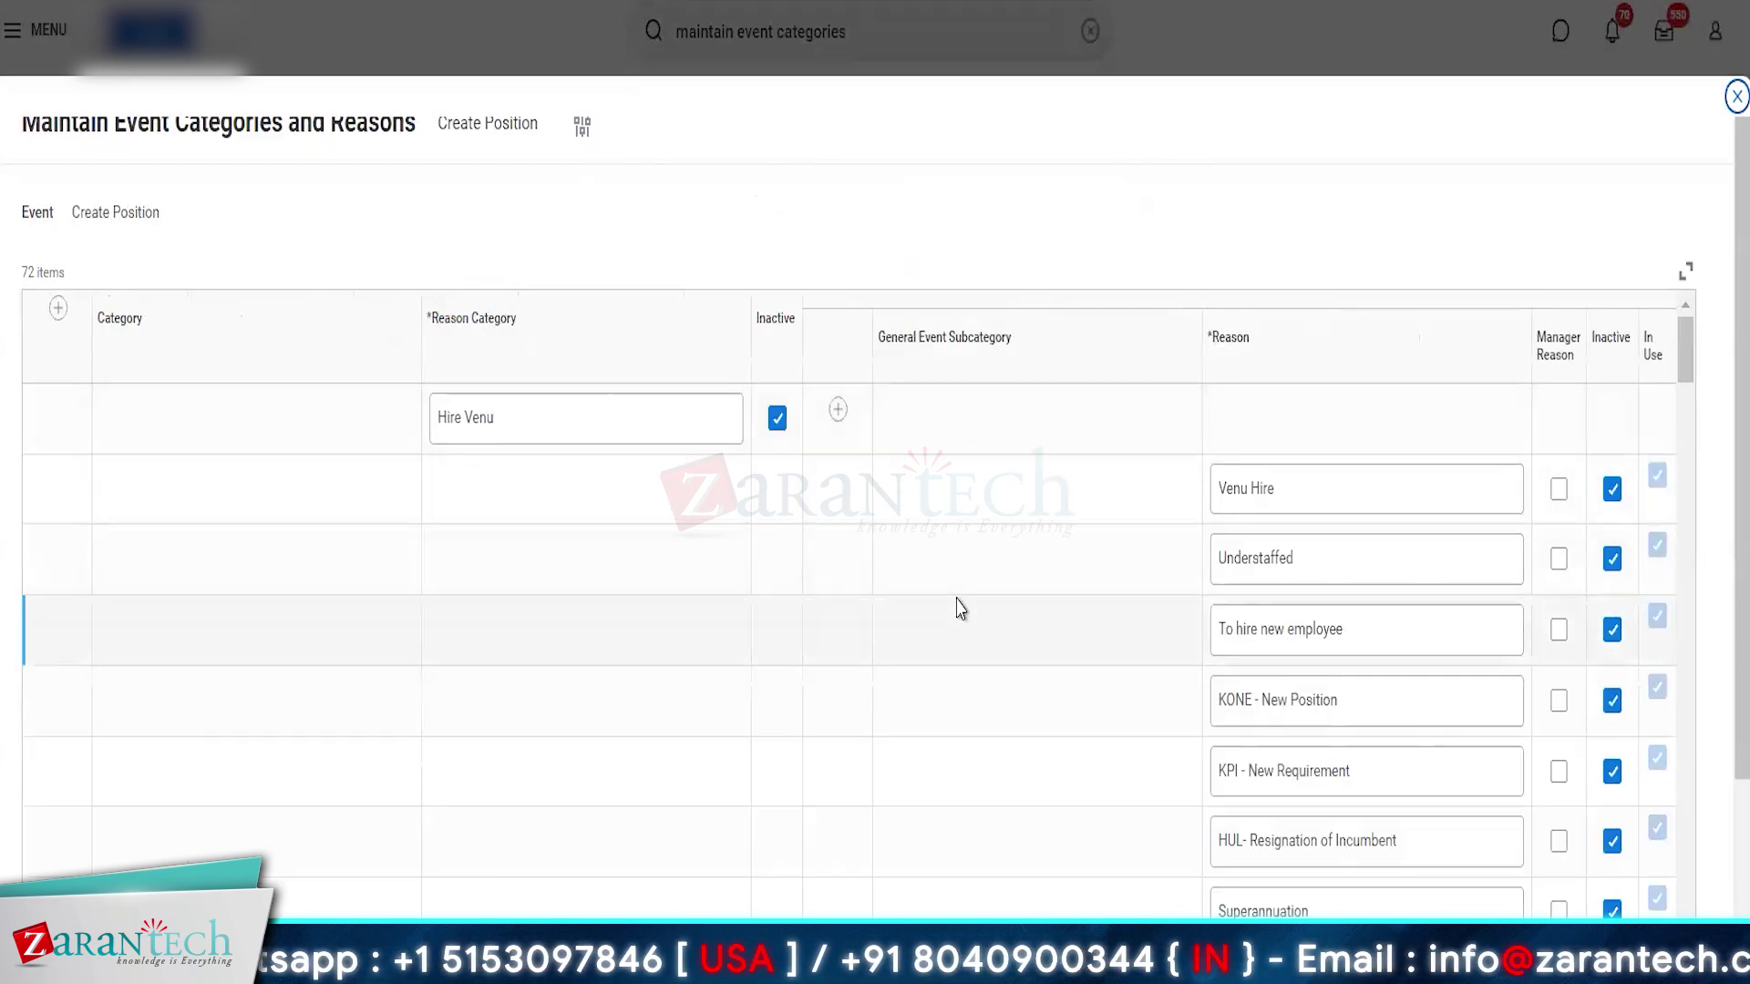
{"action": "scroll", "coordinate": [960, 609], "scroll_direction": "down", "scroll_amount": 5}
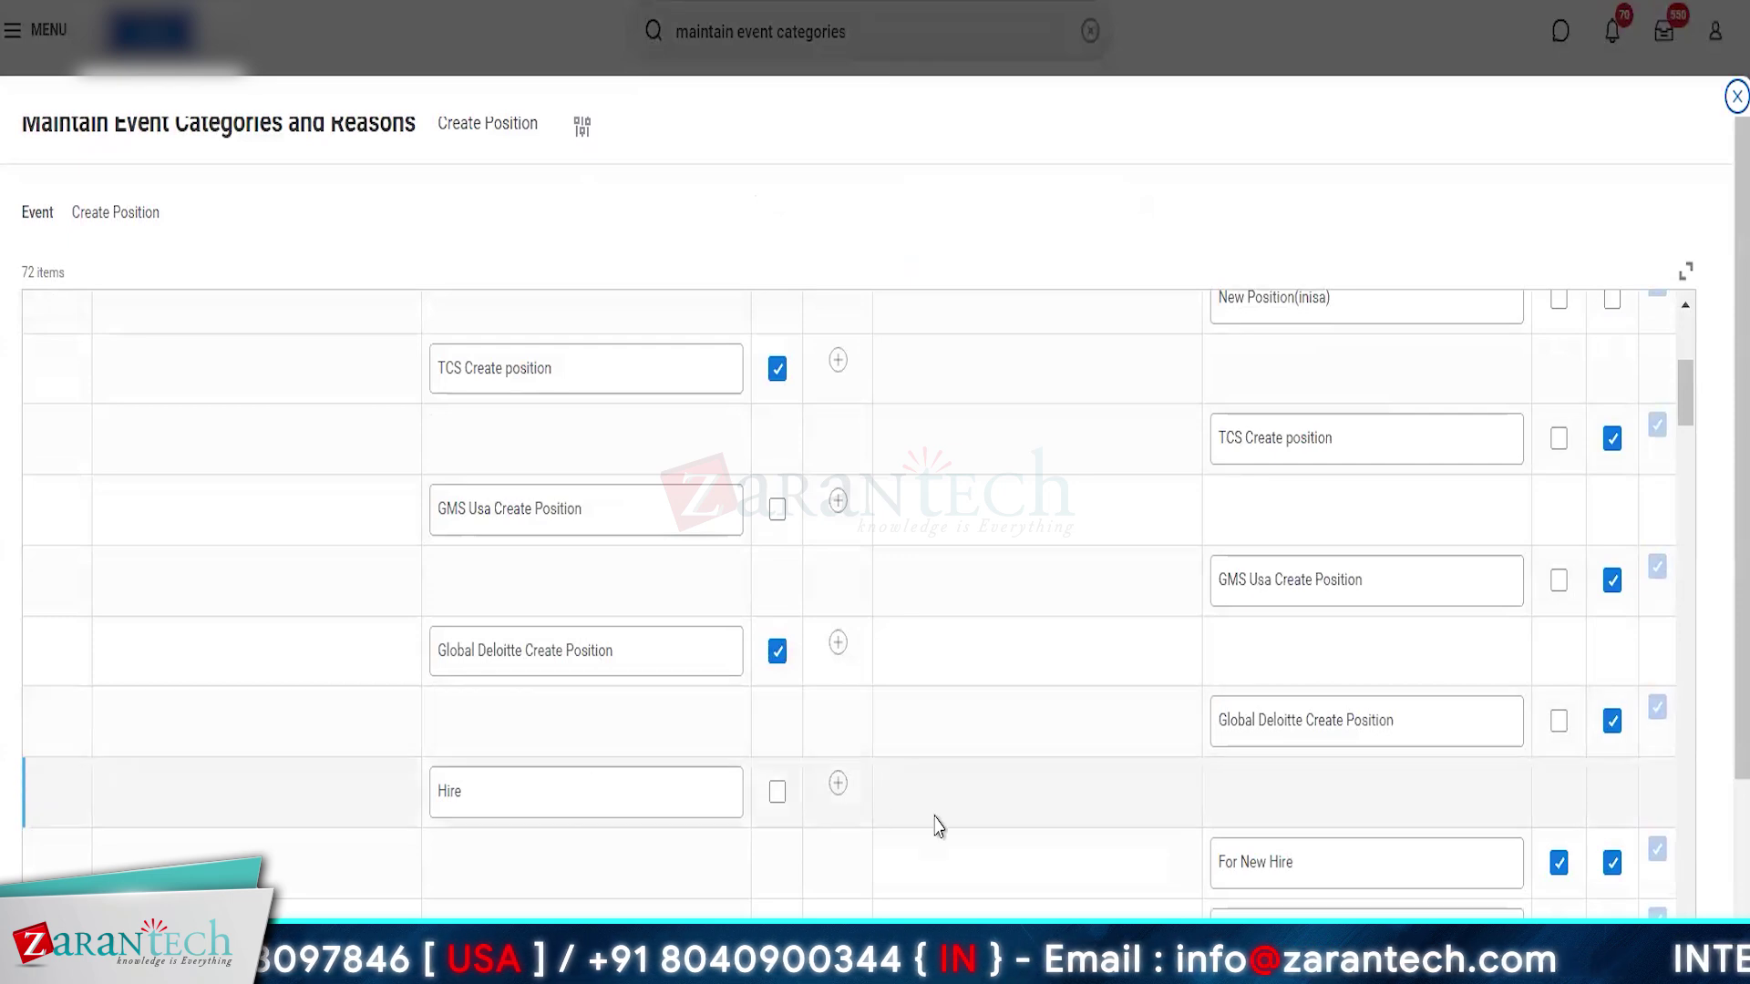
{"action": "scroll", "coordinate": [939, 826], "scroll_direction": "down", "scroll_amount": 2}
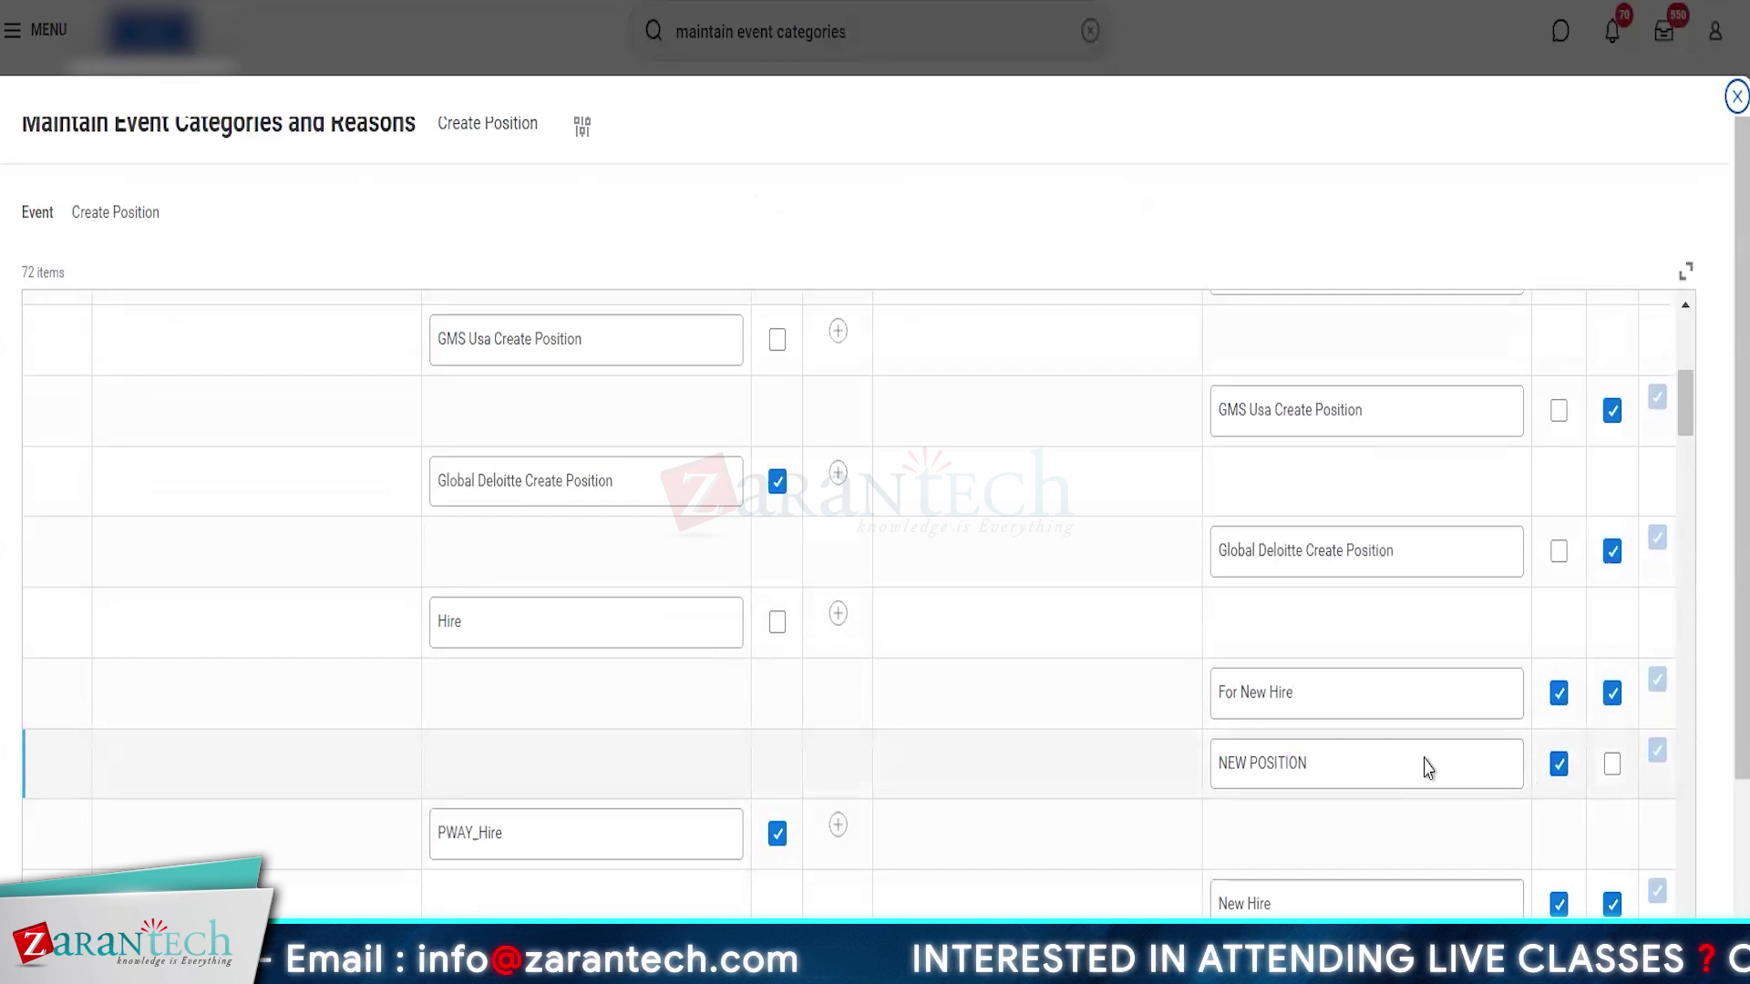
{"action": "scroll", "coordinate": [1524, 651], "scroll_direction": "up", "scroll_amount": 6}
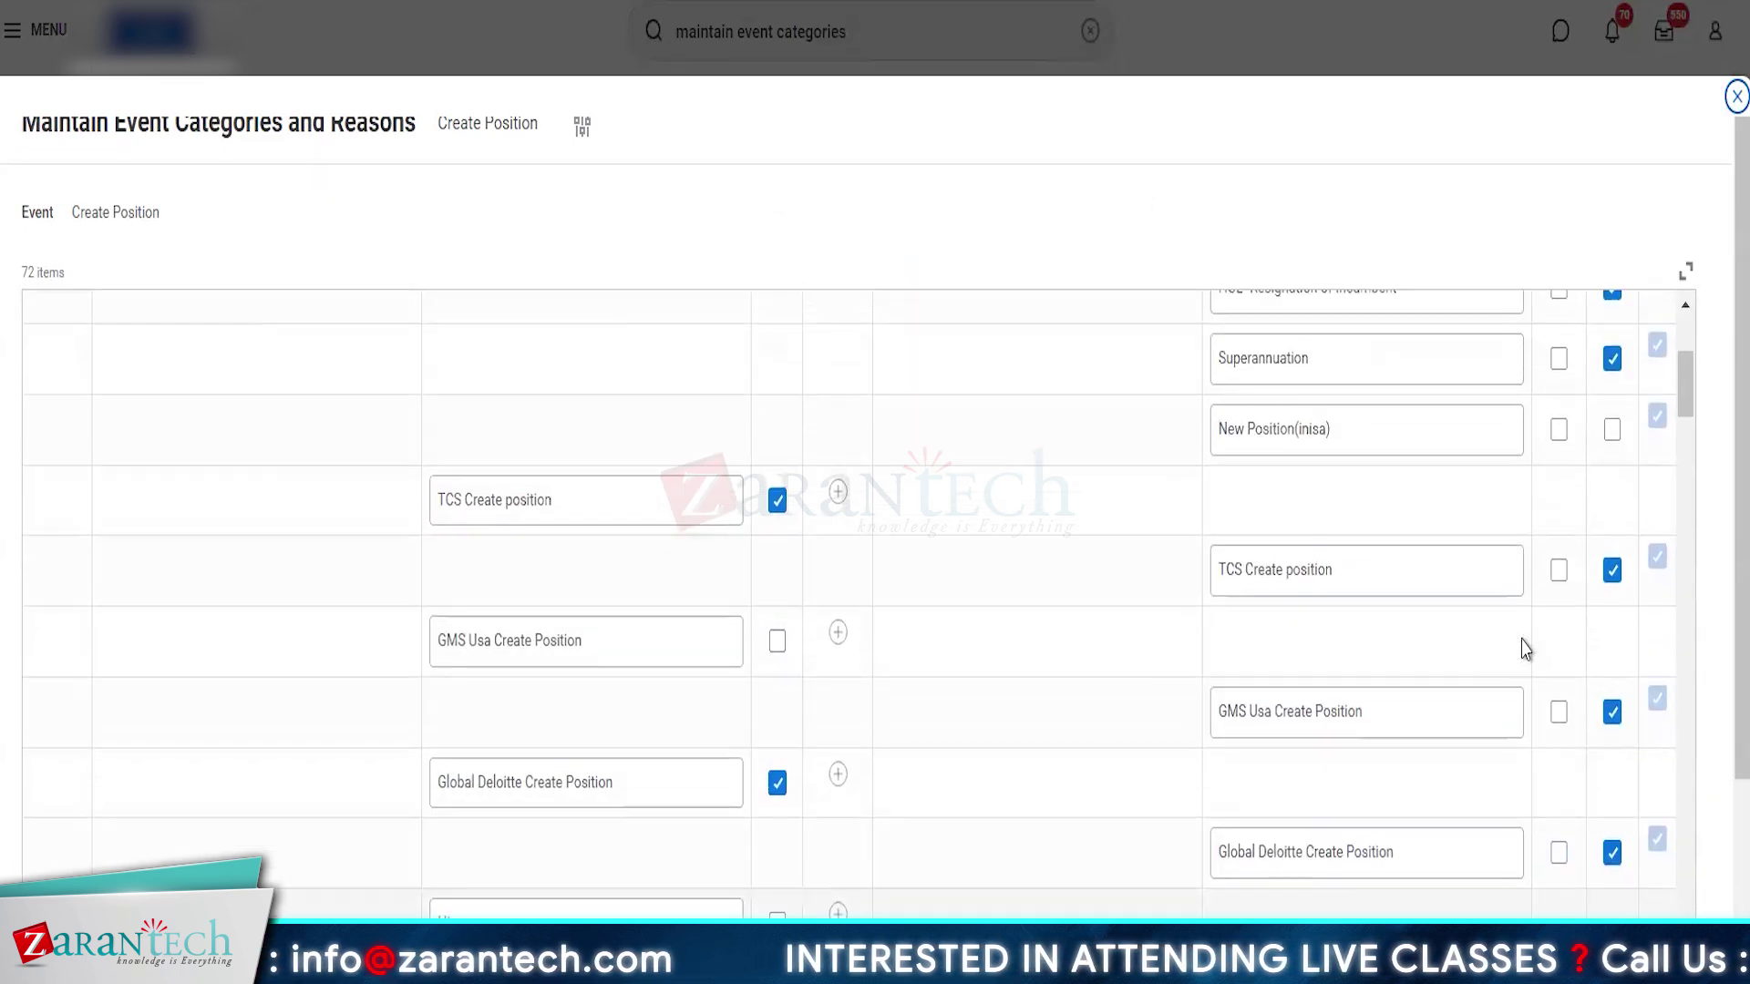
{"action": "scroll", "coordinate": [1523, 651], "scroll_direction": "up", "scroll_amount": 3}
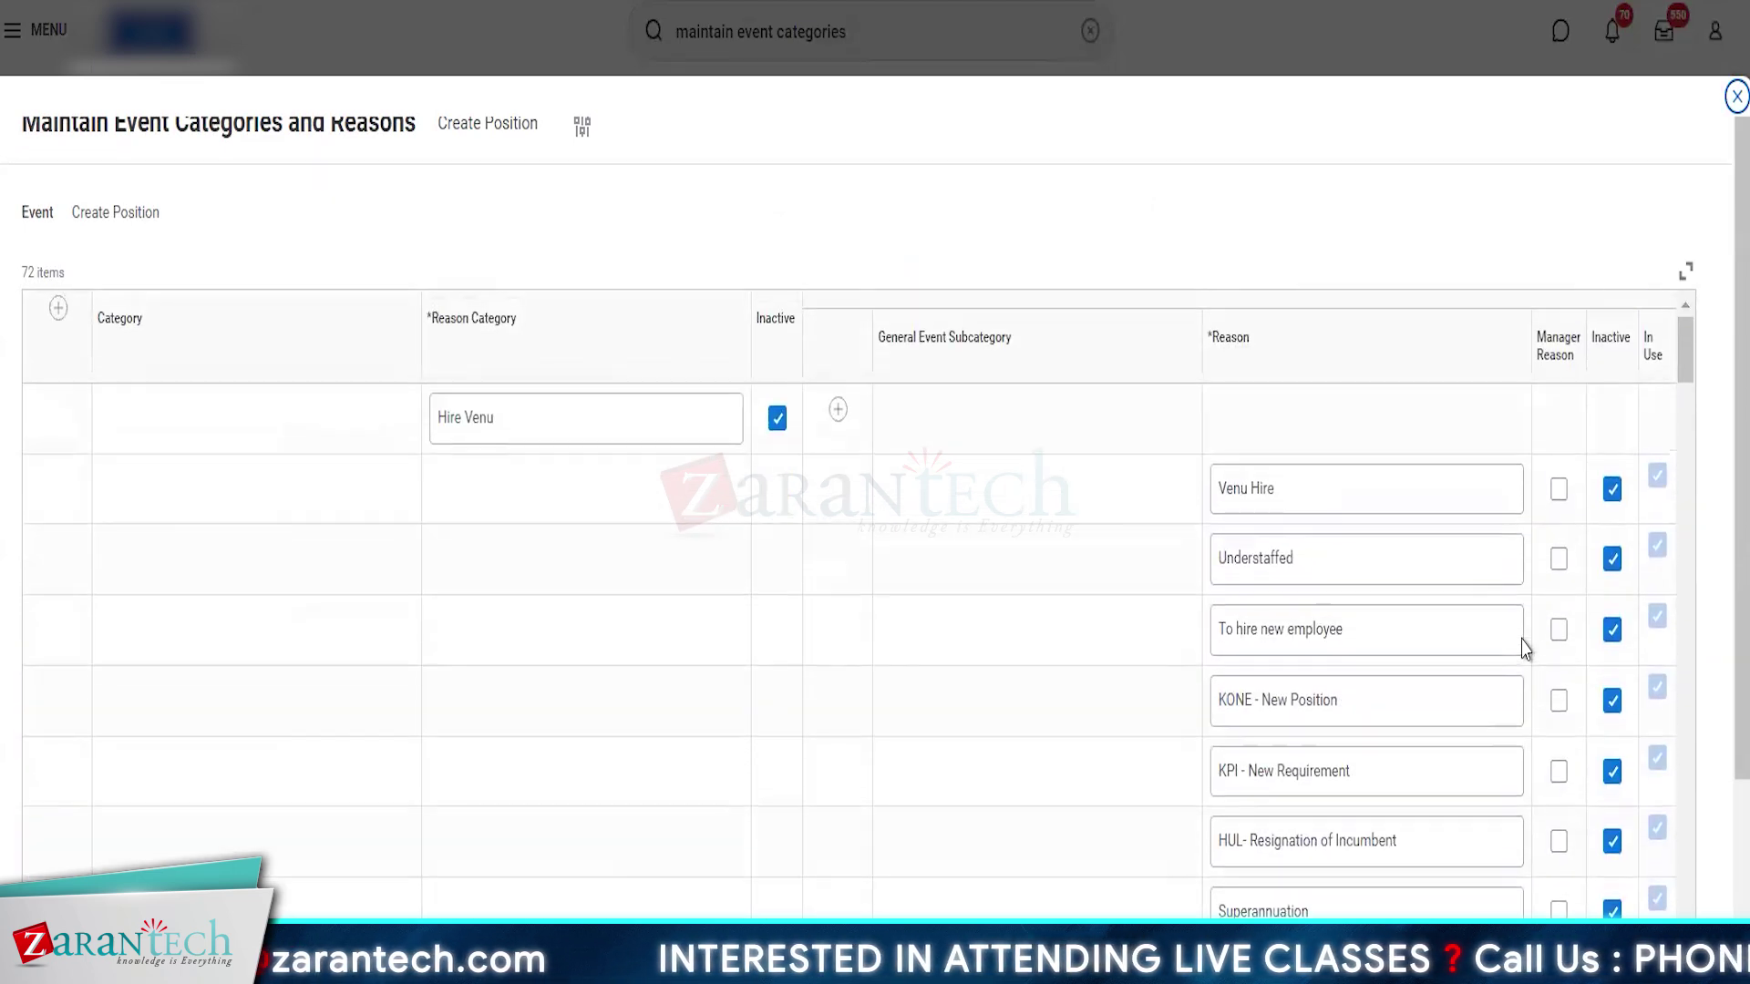
{"action": "scroll", "coordinate": [1570, 648], "scroll_direction": "down", "scroll_amount": 7}
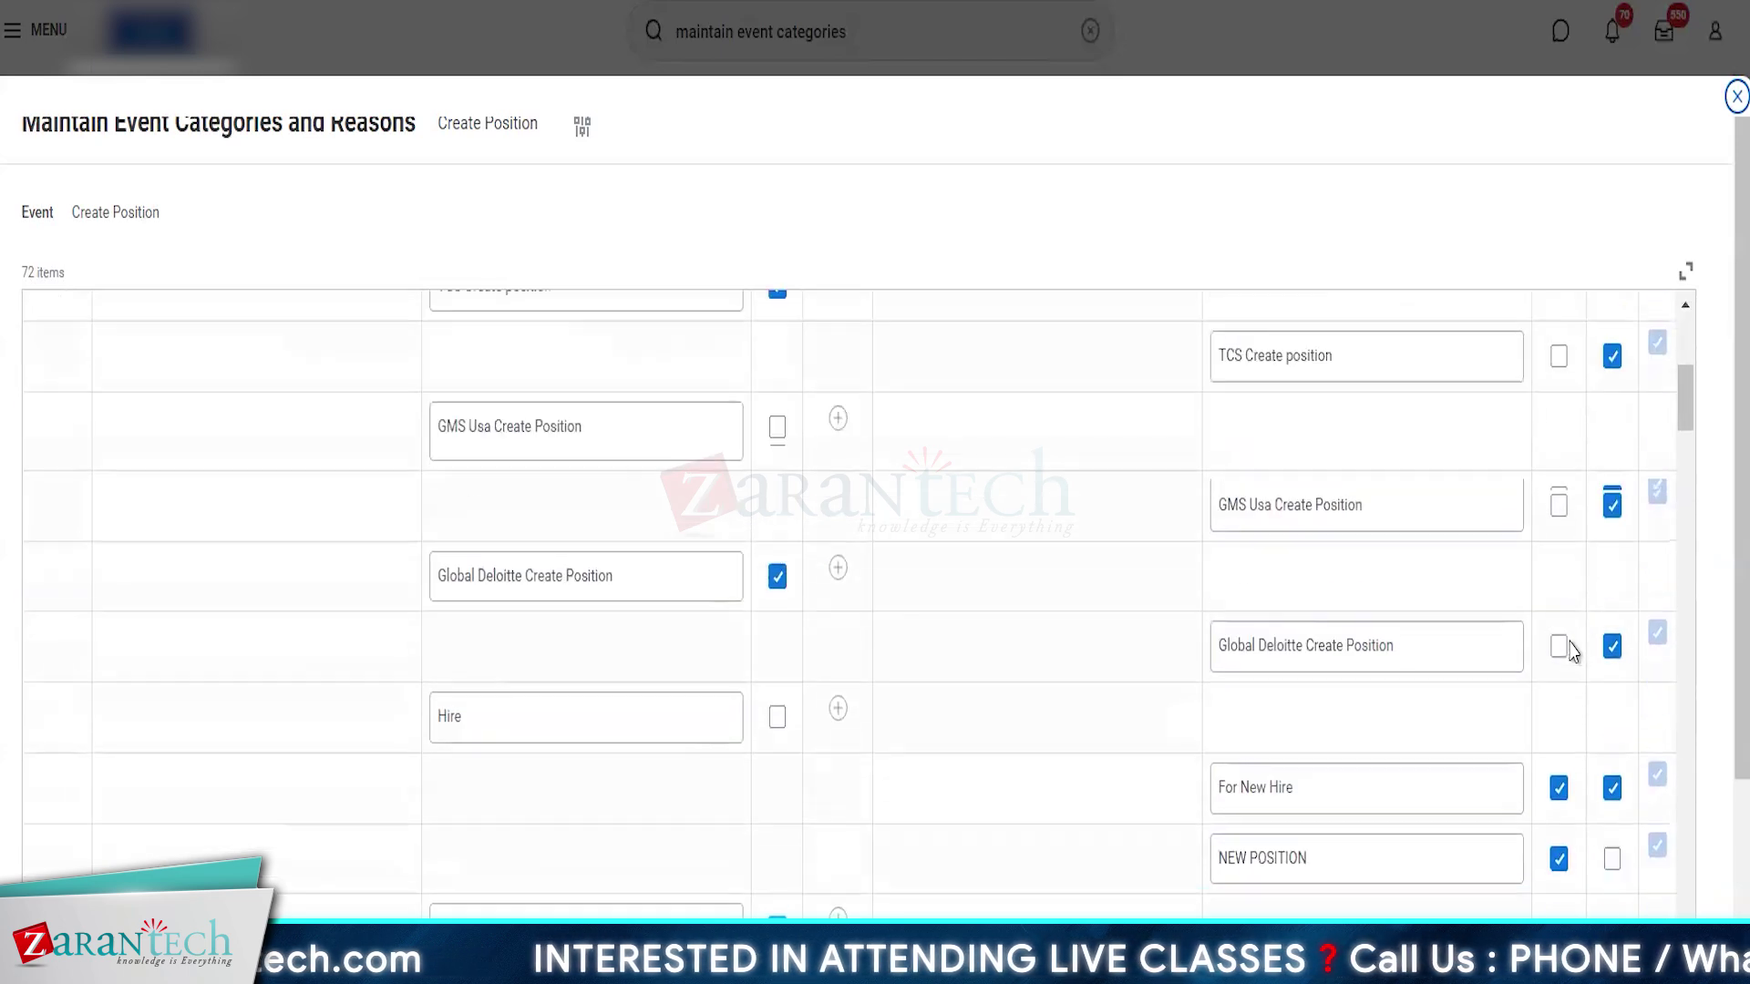
Mark the New Position(inisa) reason and the reason under the creation position category as inactive.
{"action": "scroll", "coordinate": [1570, 648], "scroll_direction": "up", "scroll_amount": 3}
{"action": "left_click", "coordinate": [1611, 465]}
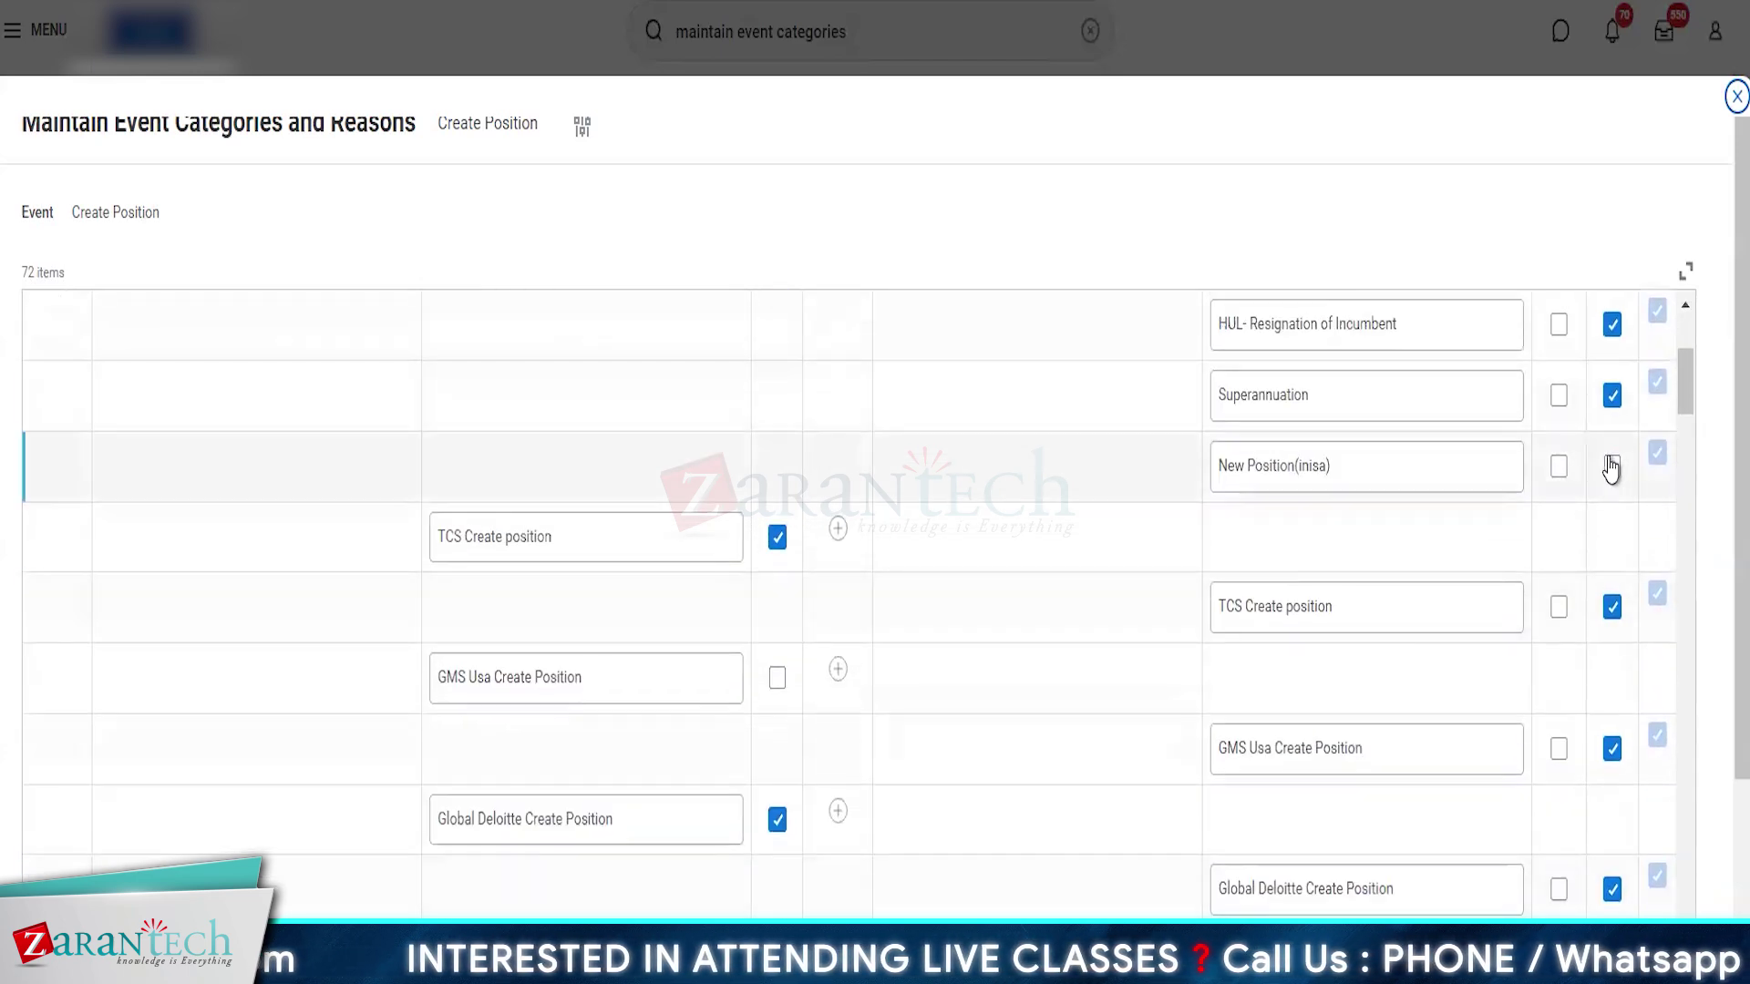
{"action": "left_click", "coordinate": [1611, 465]}
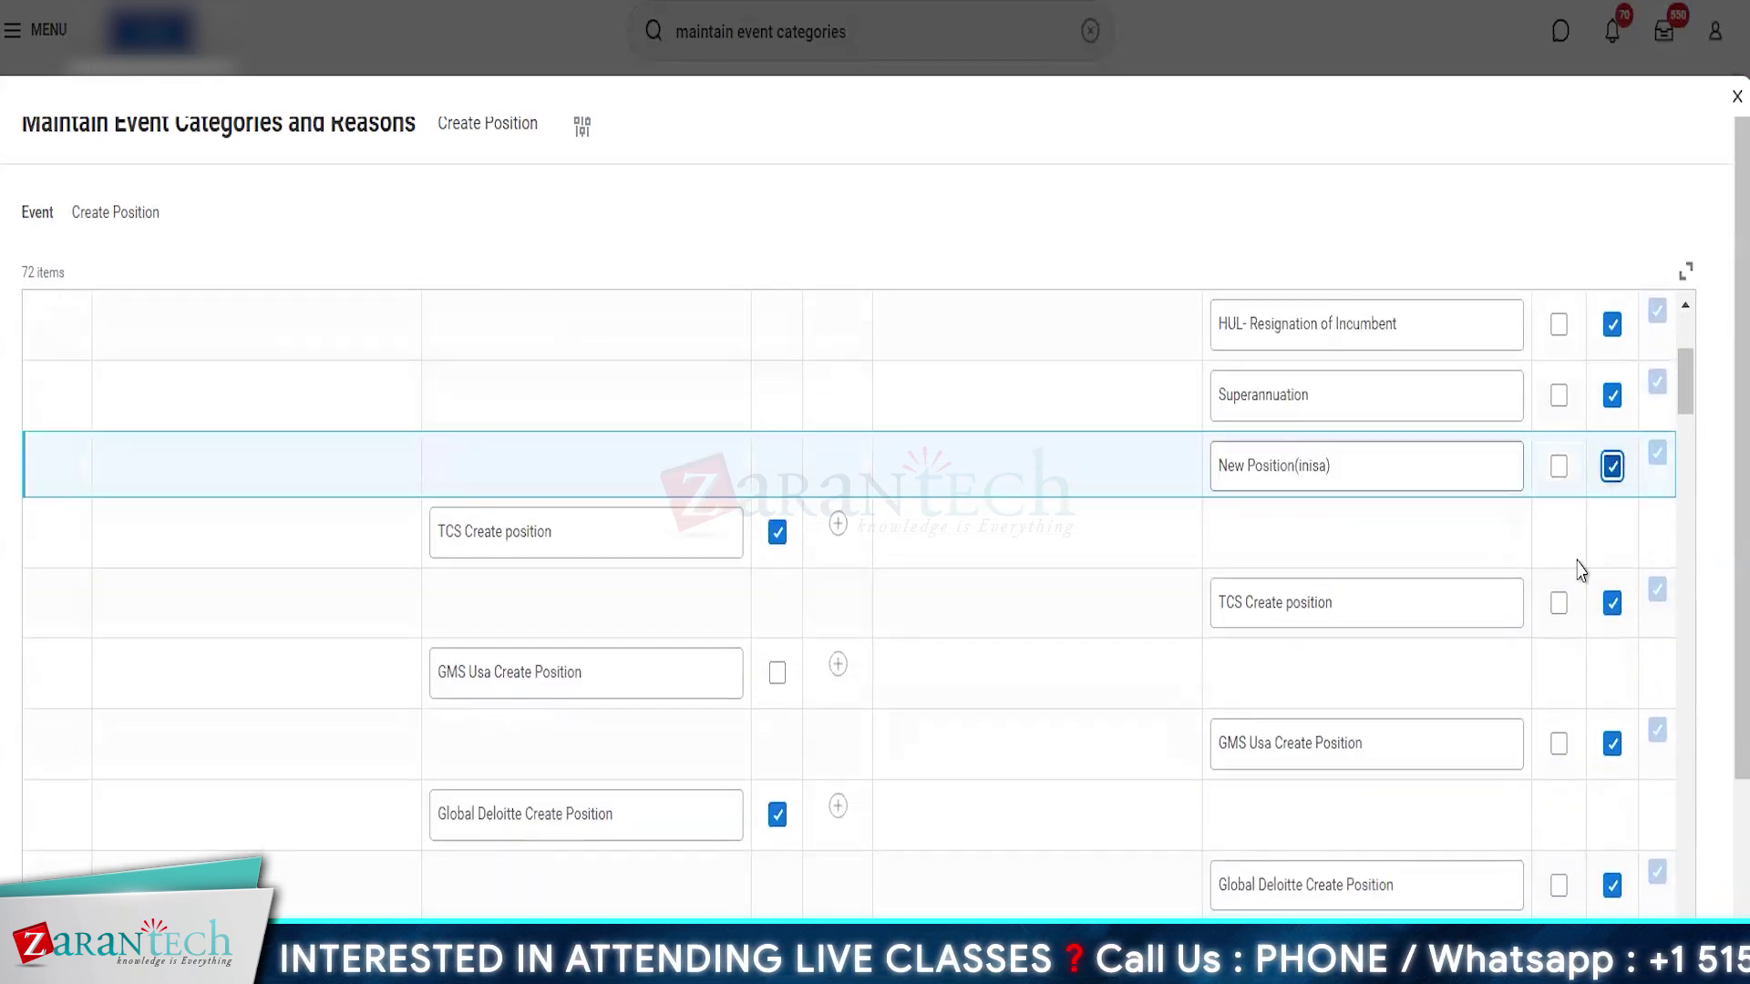
{"action": "scroll", "coordinate": [1581, 570], "scroll_direction": "down", "scroll_amount": 5}
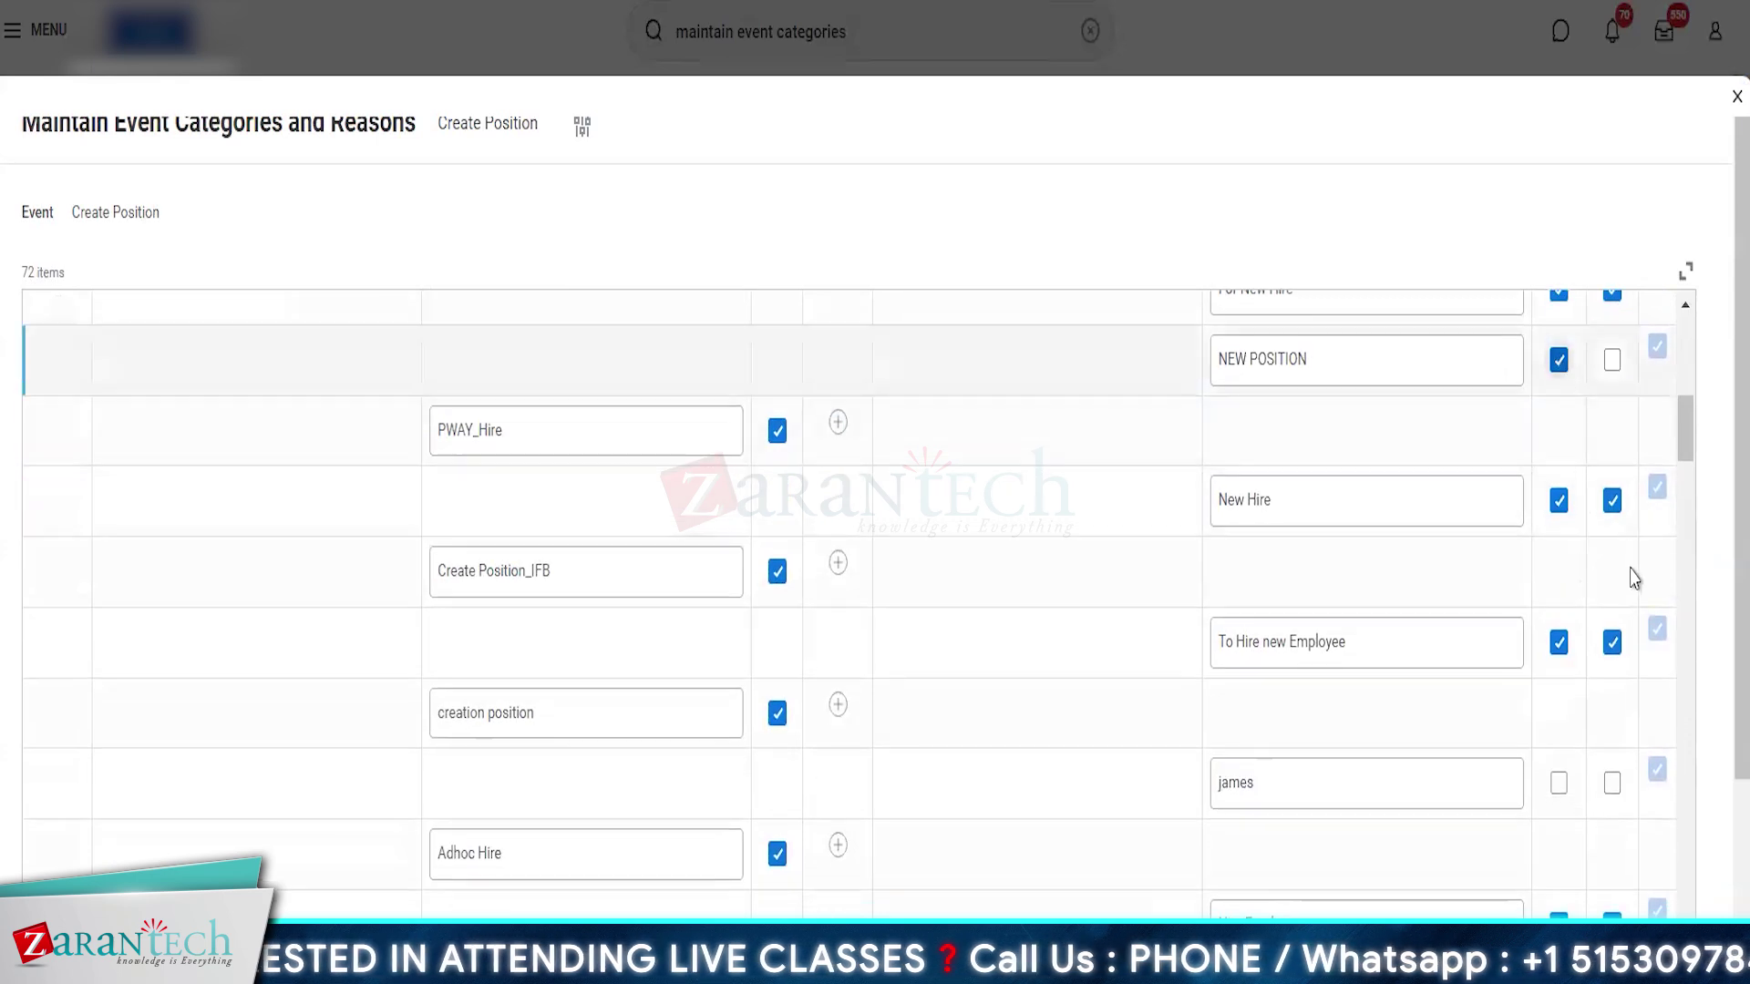
{"action": "left_click", "coordinate": [1612, 789]}
Mark the Hybrid and Remote reasons just above the Cloth Checking category as inactive.
{"action": "scroll", "coordinate": [1679, 478], "scroll_direction": "down", "scroll_amount": 5}
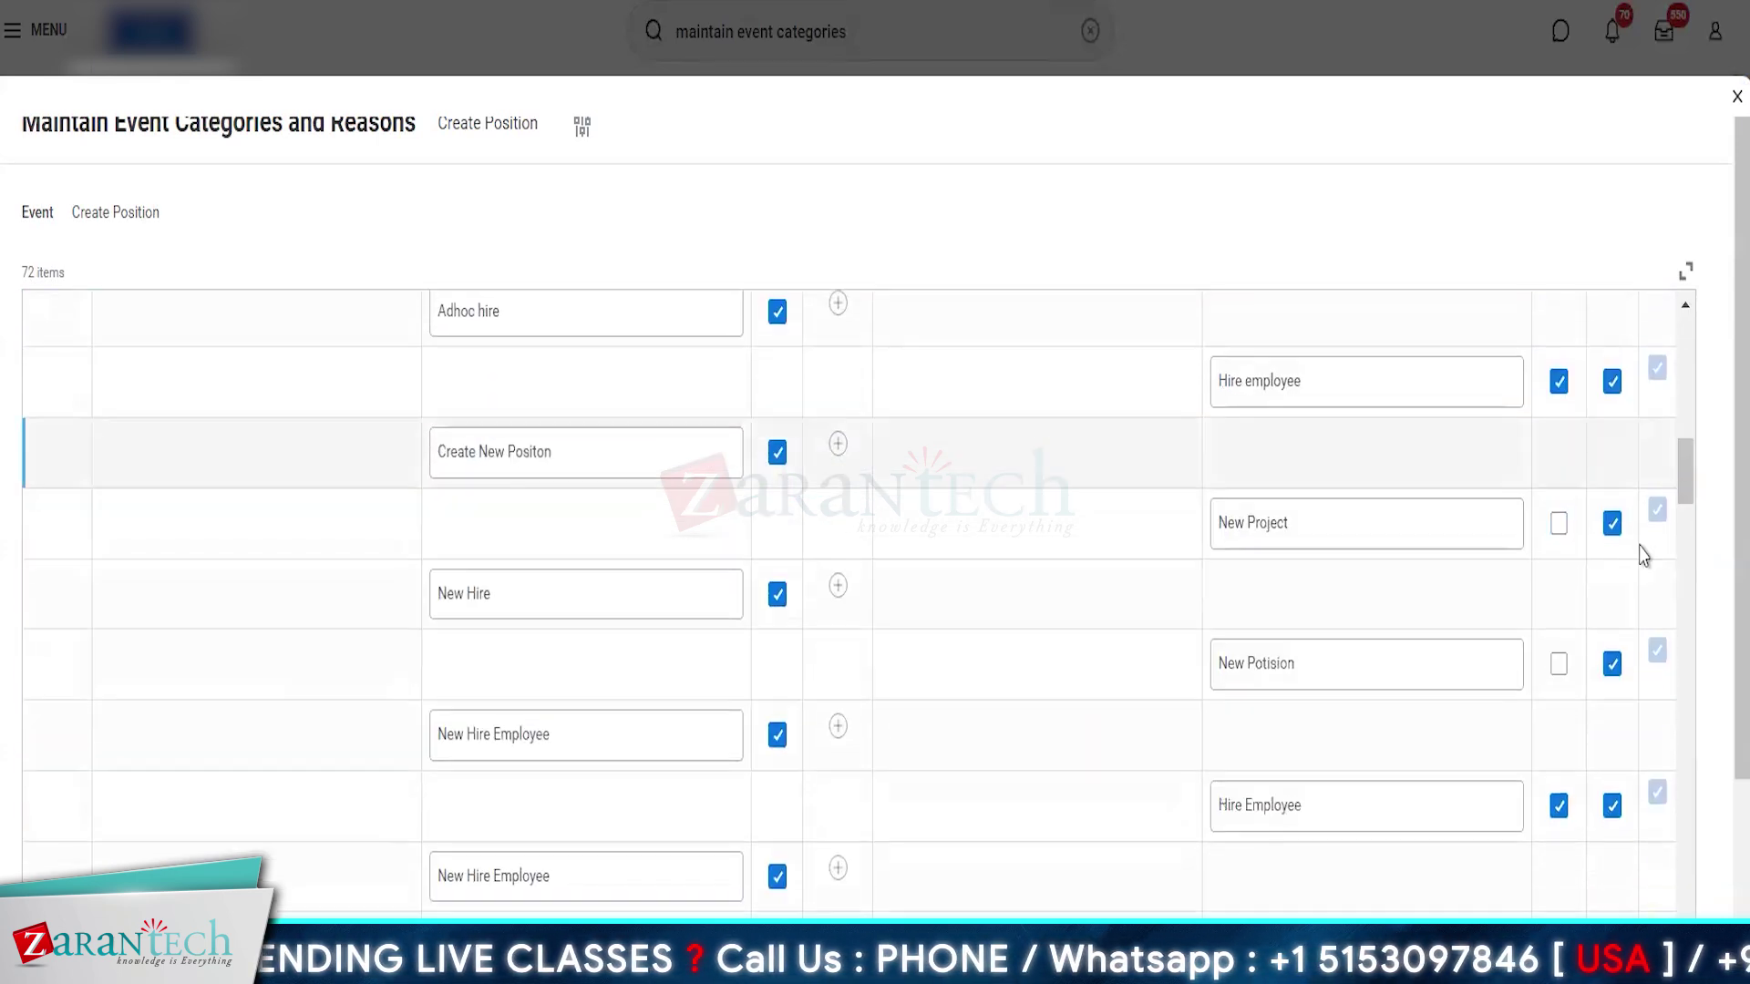
{"action": "scroll", "coordinate": [1601, 679], "scroll_direction": "down", "scroll_amount": 5}
{"action": "scroll", "coordinate": [1595, 699], "scroll_direction": "down", "scroll_amount": 10}
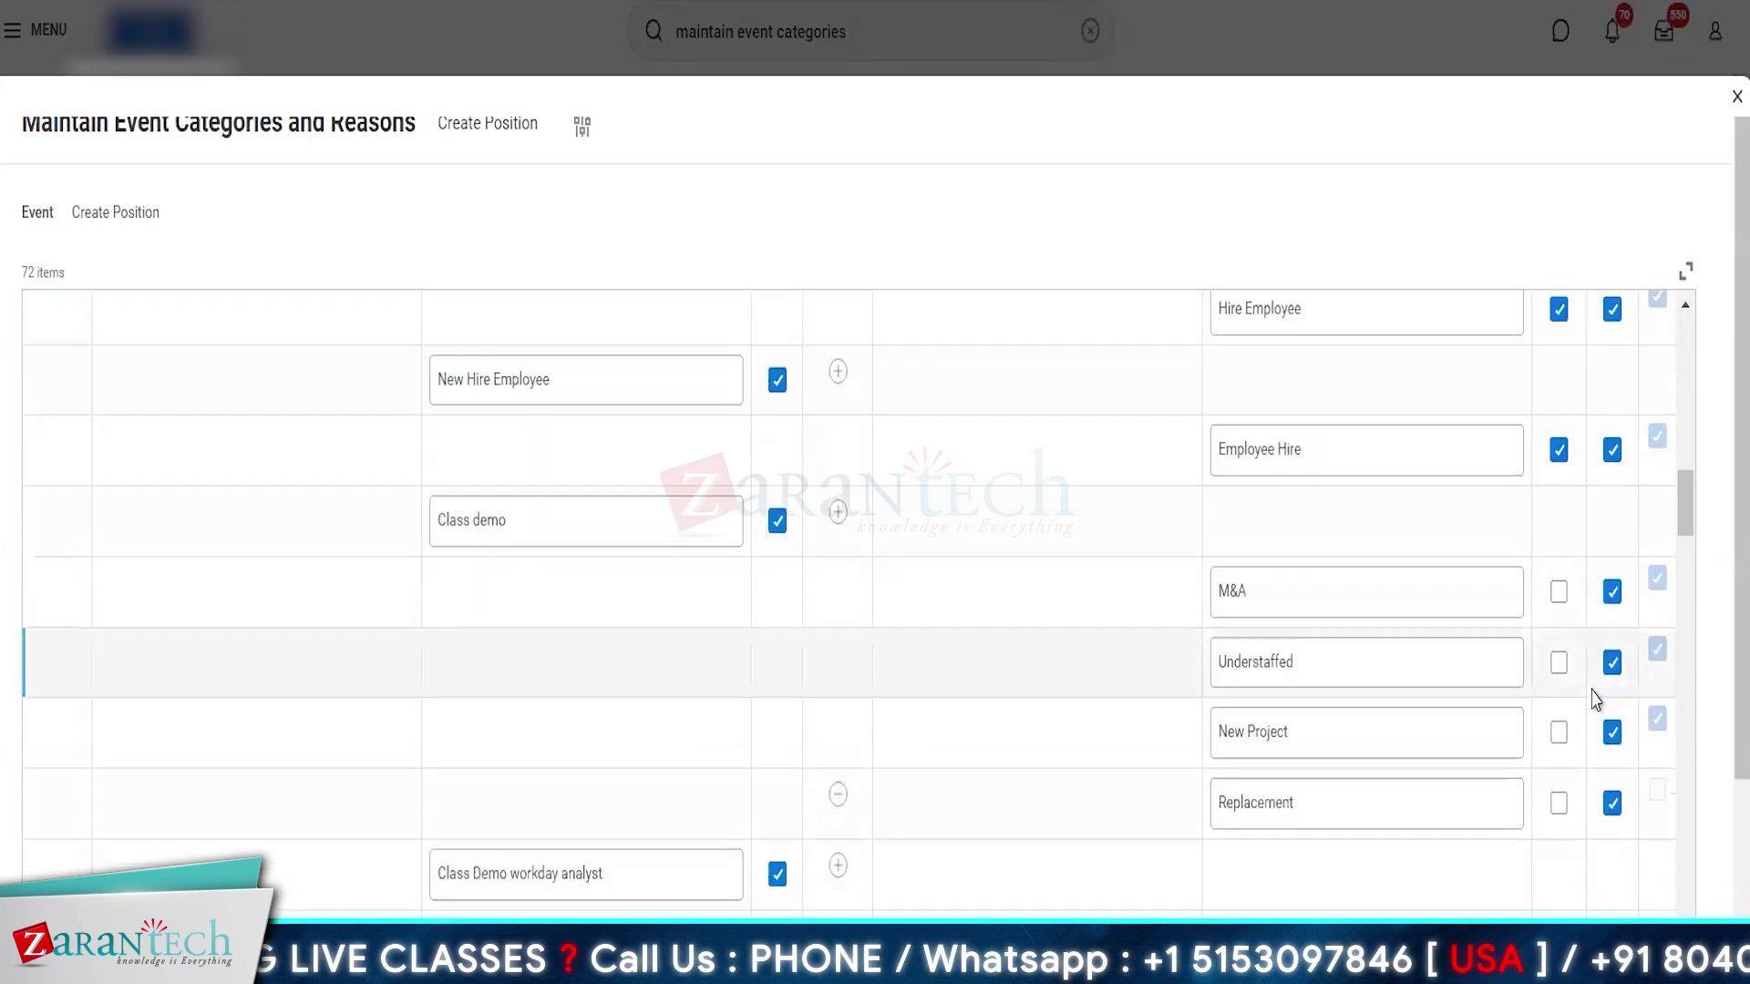
{"action": "scroll", "coordinate": [1596, 699], "scroll_direction": "down", "scroll_amount": 4}
{"action": "scroll", "coordinate": [1609, 477], "scroll_direction": "up", "scroll_amount": 1}
{"action": "left_click", "coordinate": [1611, 341]}
{"action": "left_click", "coordinate": [1612, 411]}
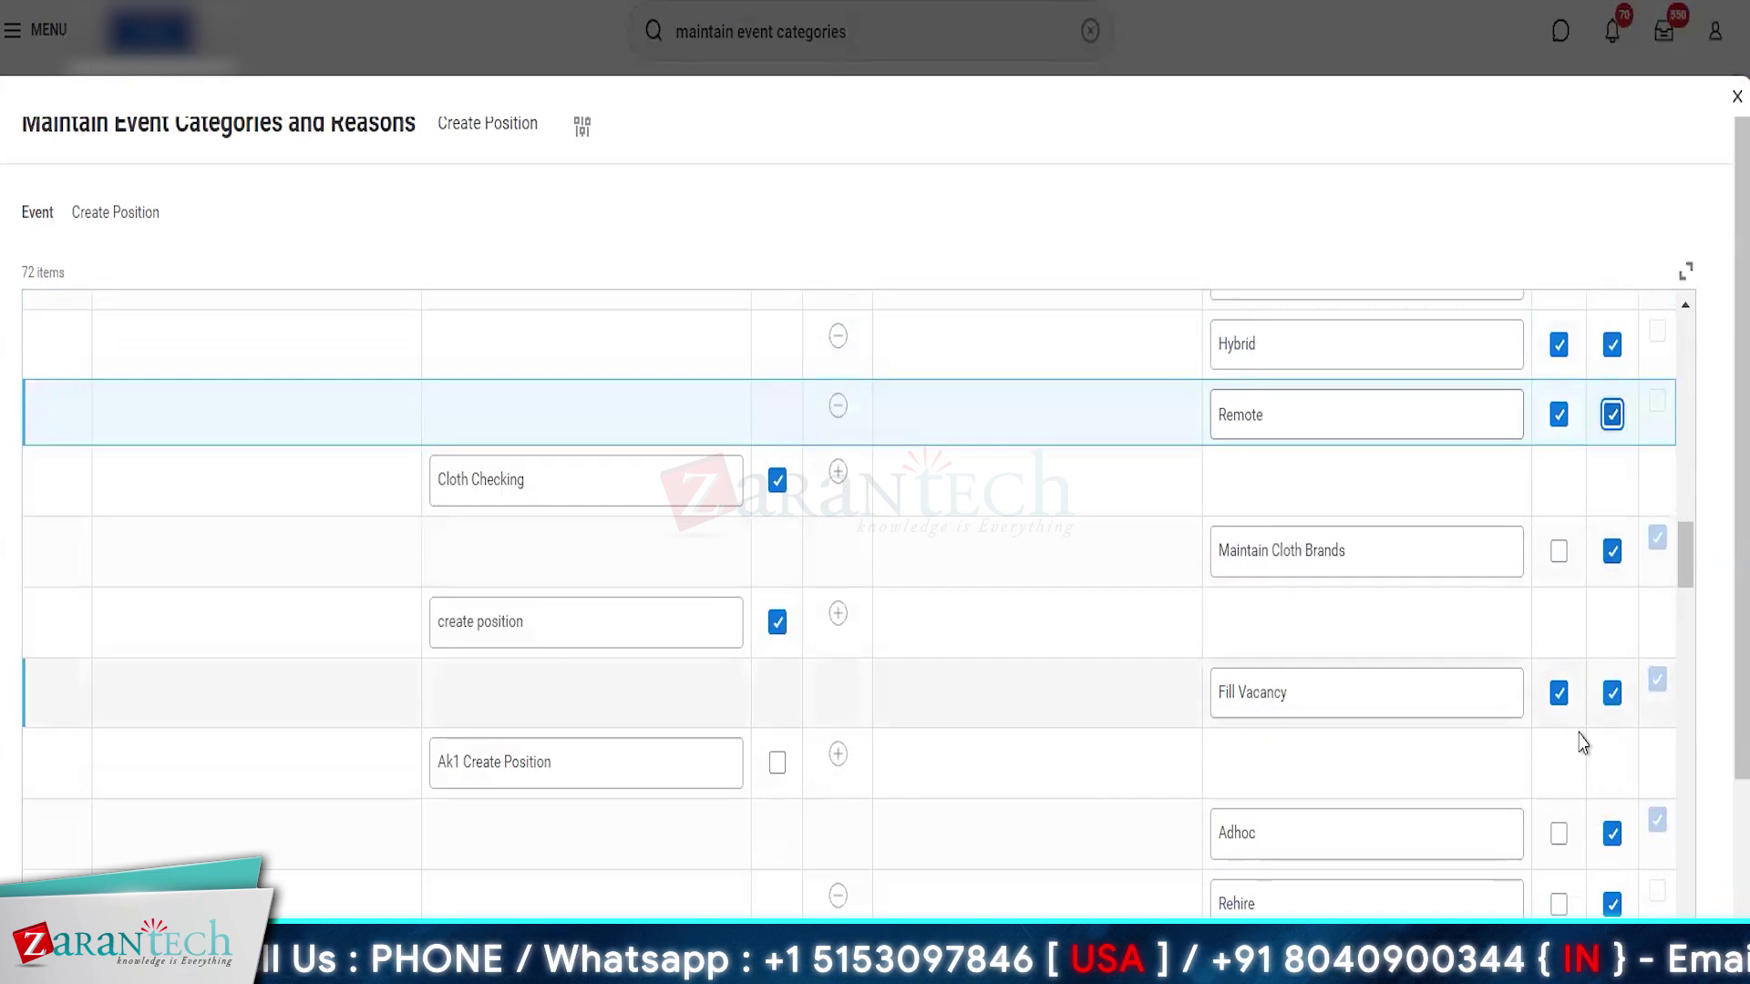
Mark the GMS Usa Create Position reason category as inactive.
{"action": "scroll", "coordinate": [1583, 742], "scroll_direction": "down", "scroll_amount": 5}
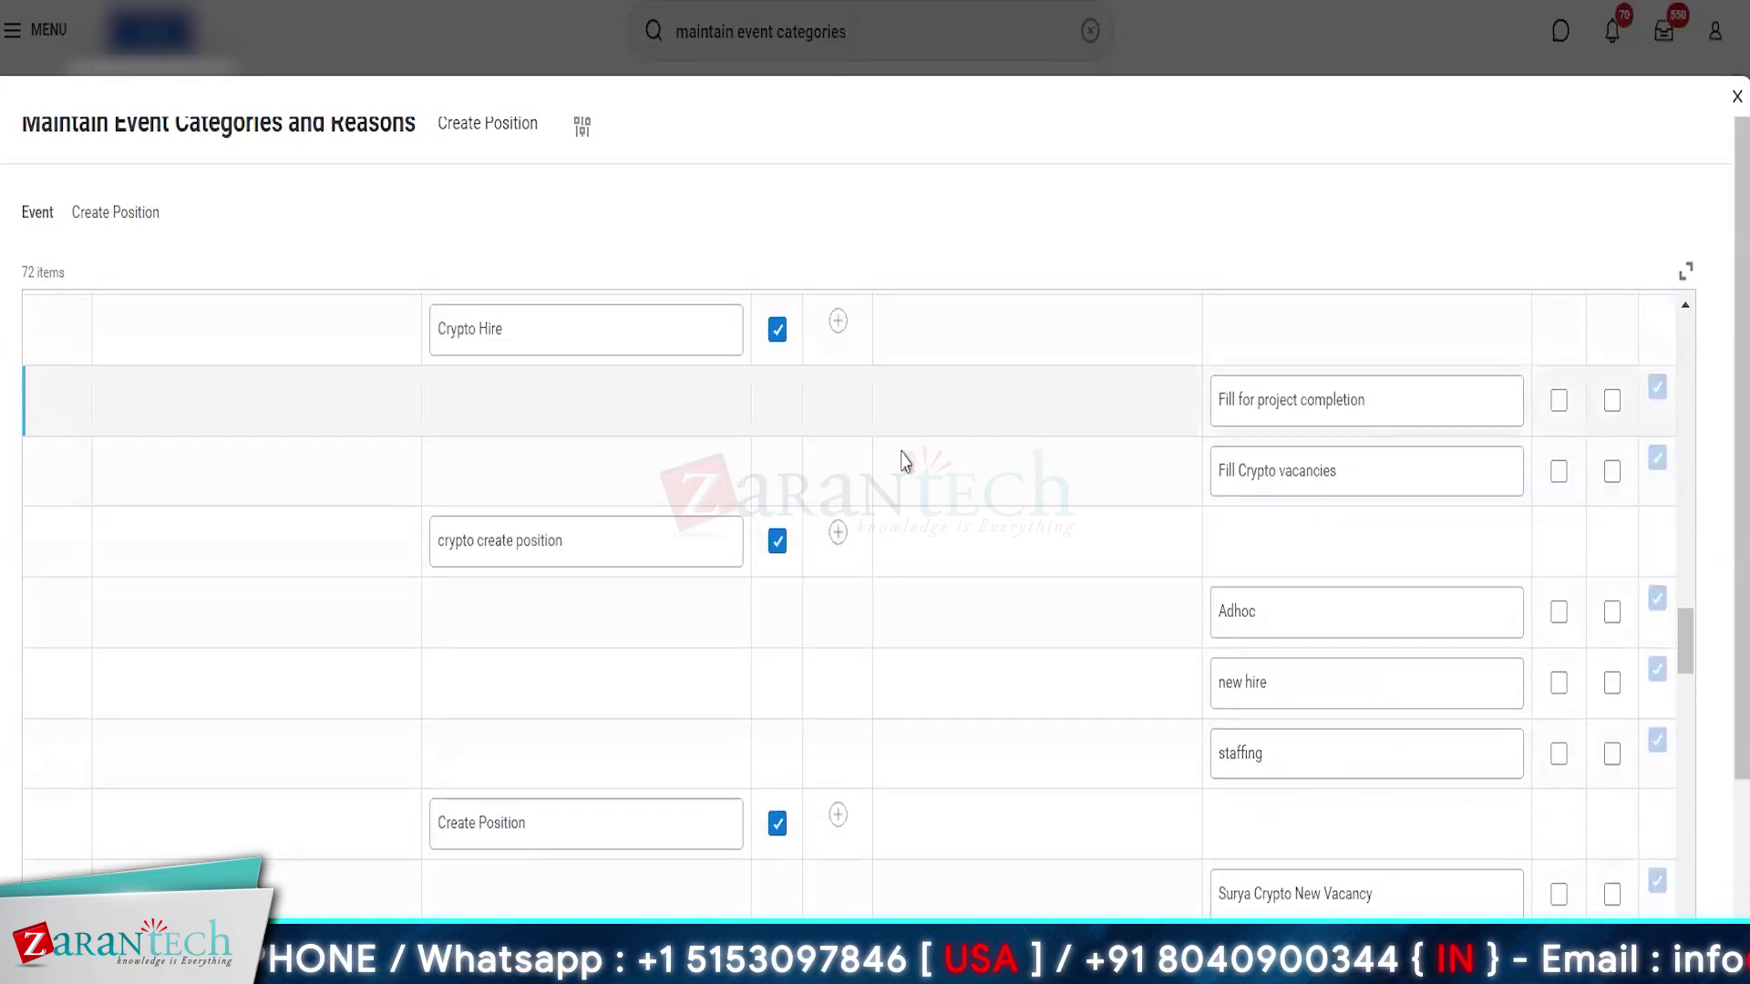
{"action": "scroll", "coordinate": [905, 460], "scroll_direction": "up", "scroll_amount": 3}
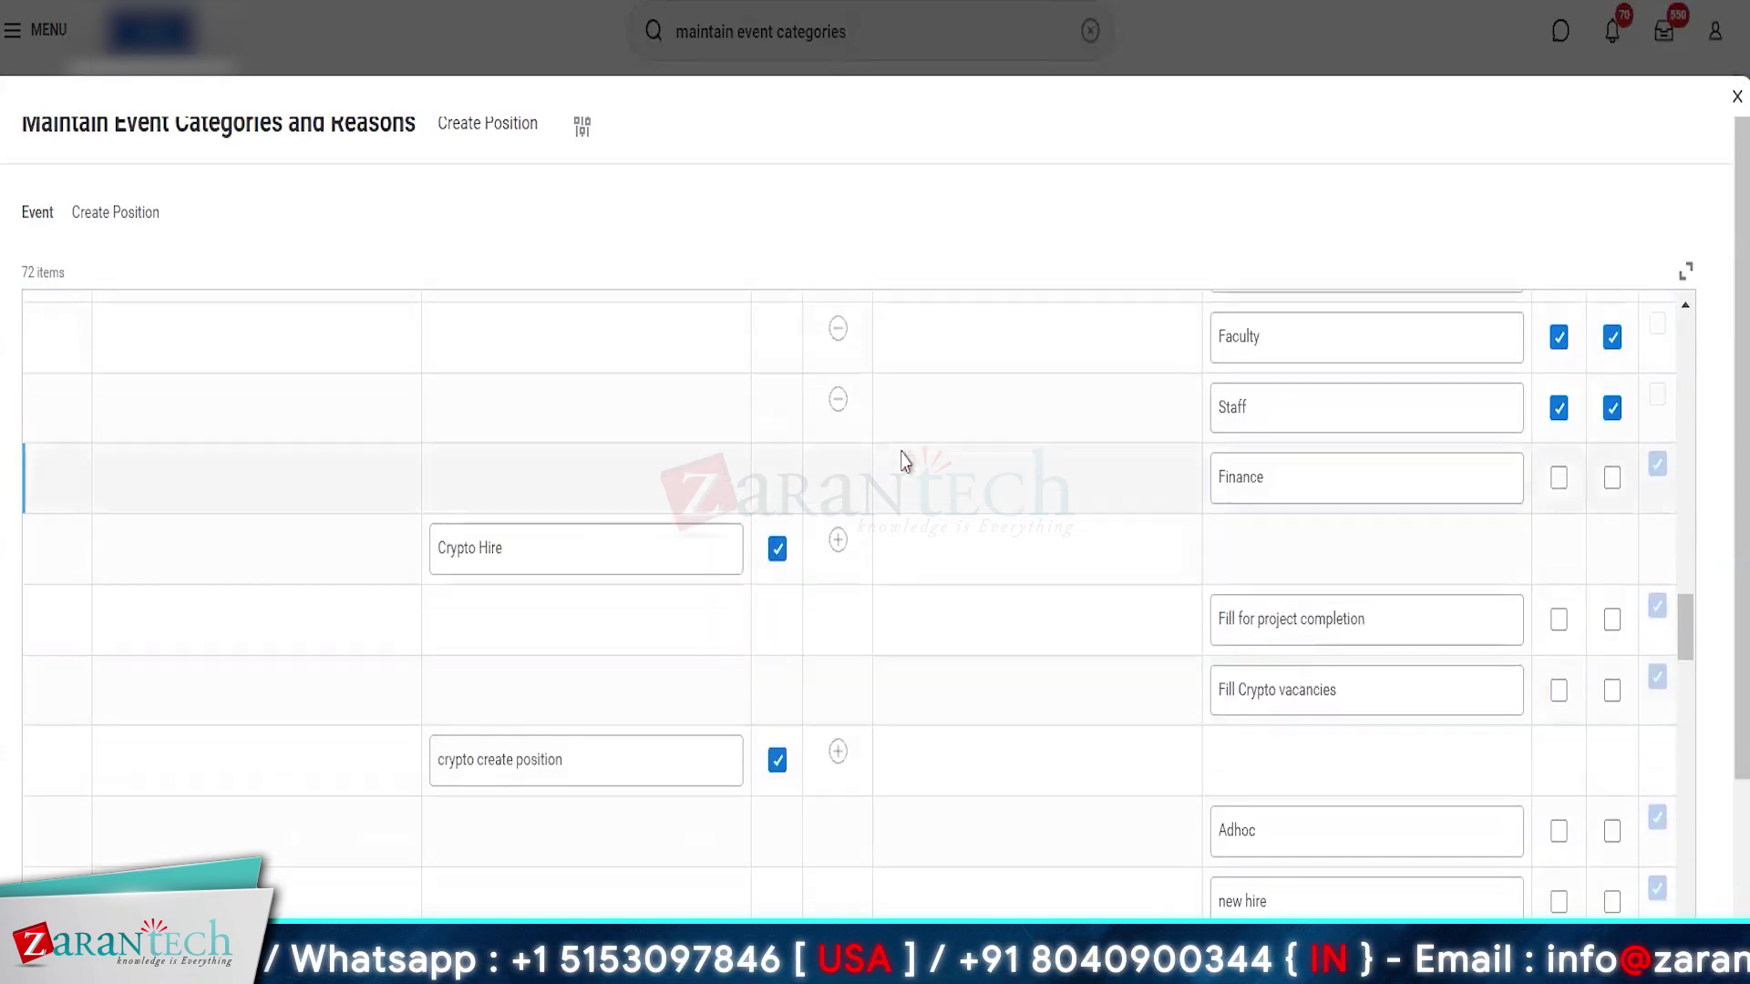
{"action": "scroll", "coordinate": [905, 461], "scroll_direction": "up", "scroll_amount": 10}
{"action": "scroll", "coordinate": [905, 460], "scroll_direction": "down", "scroll_amount": 6}
{"action": "scroll", "coordinate": [905, 460], "scroll_direction": "up", "scroll_amount": 3}
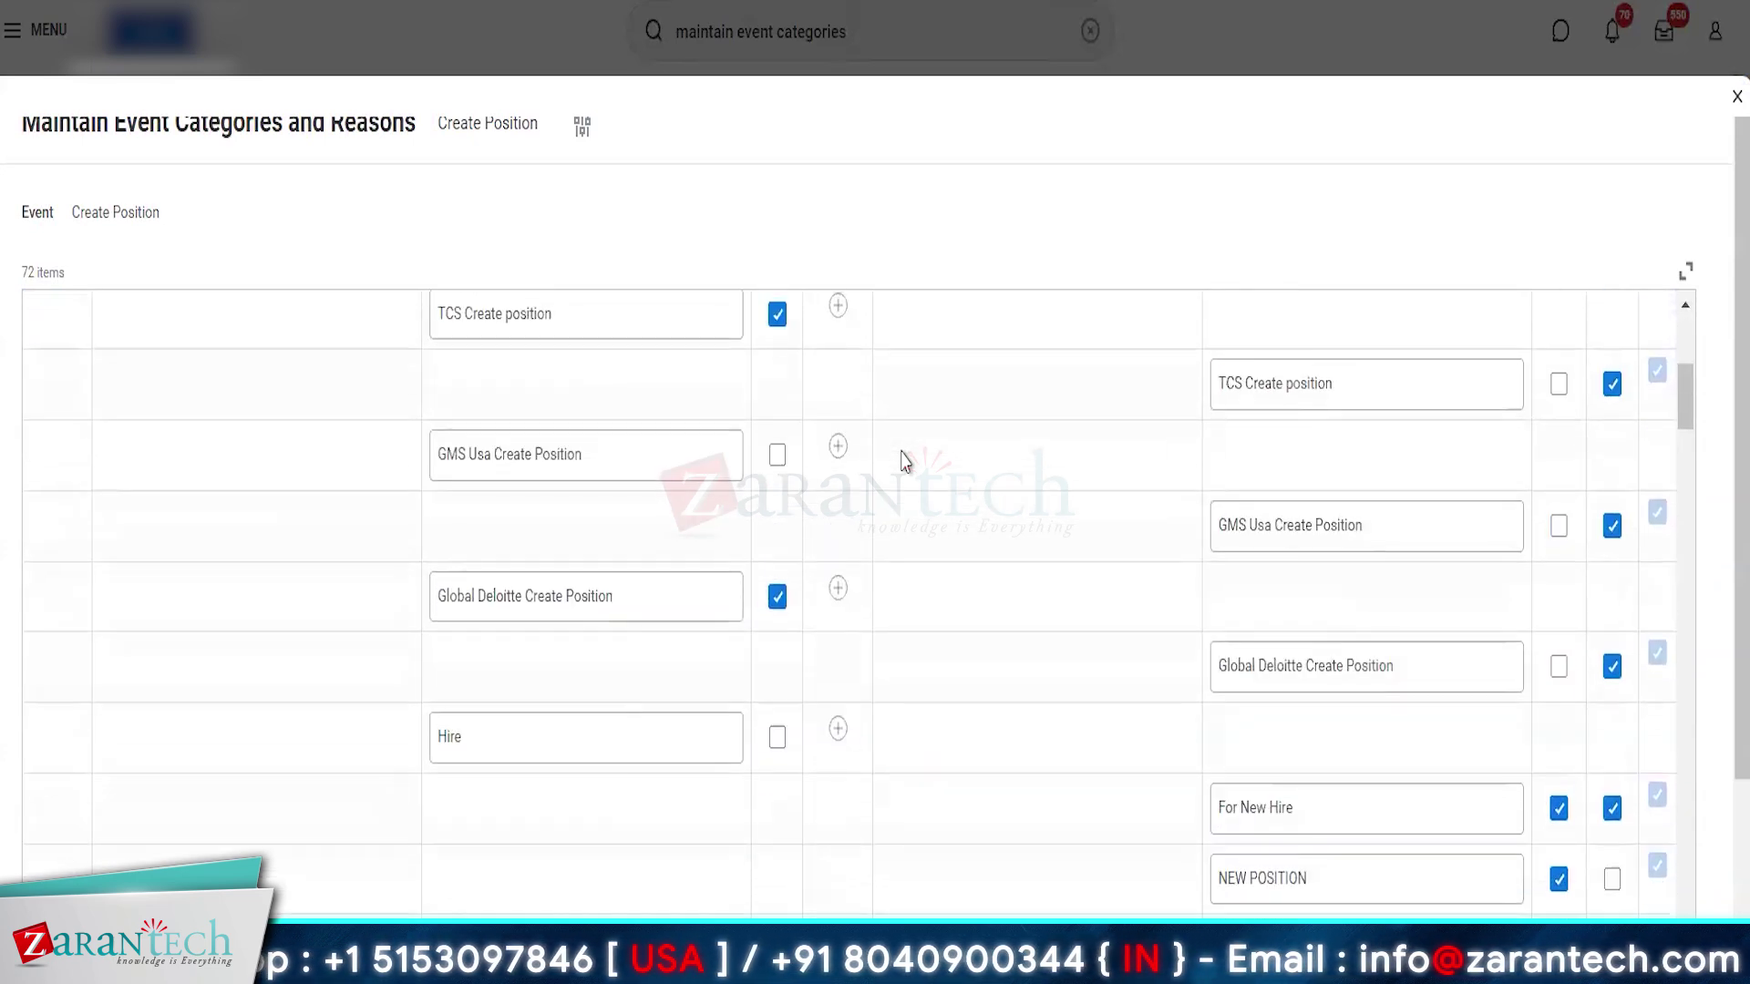
{"action": "left_click", "coordinate": [776, 453]}
Mark the reason categories Affetto hiring, Galaxy, NH COSMETICS CREATE POSITION and Position Request Reason as inactive.
{"action": "scroll", "coordinate": [779, 766], "scroll_direction": "down", "scroll_amount": 15}
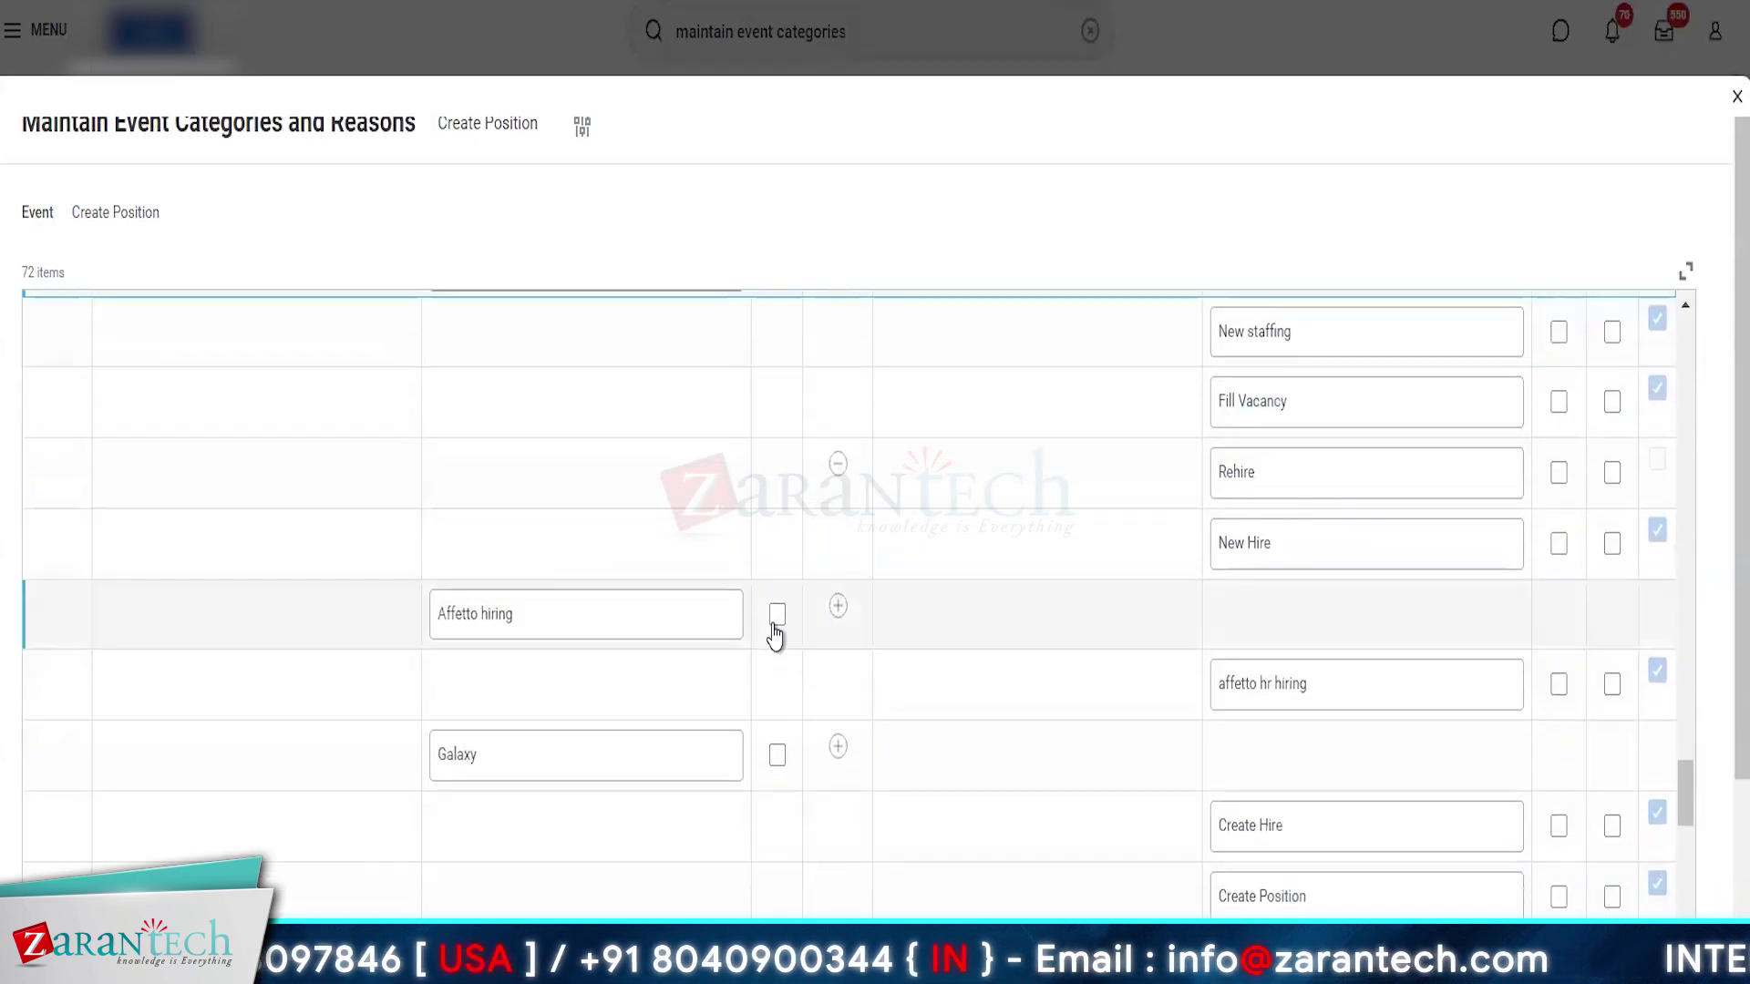
{"action": "left_click", "coordinate": [777, 437]}
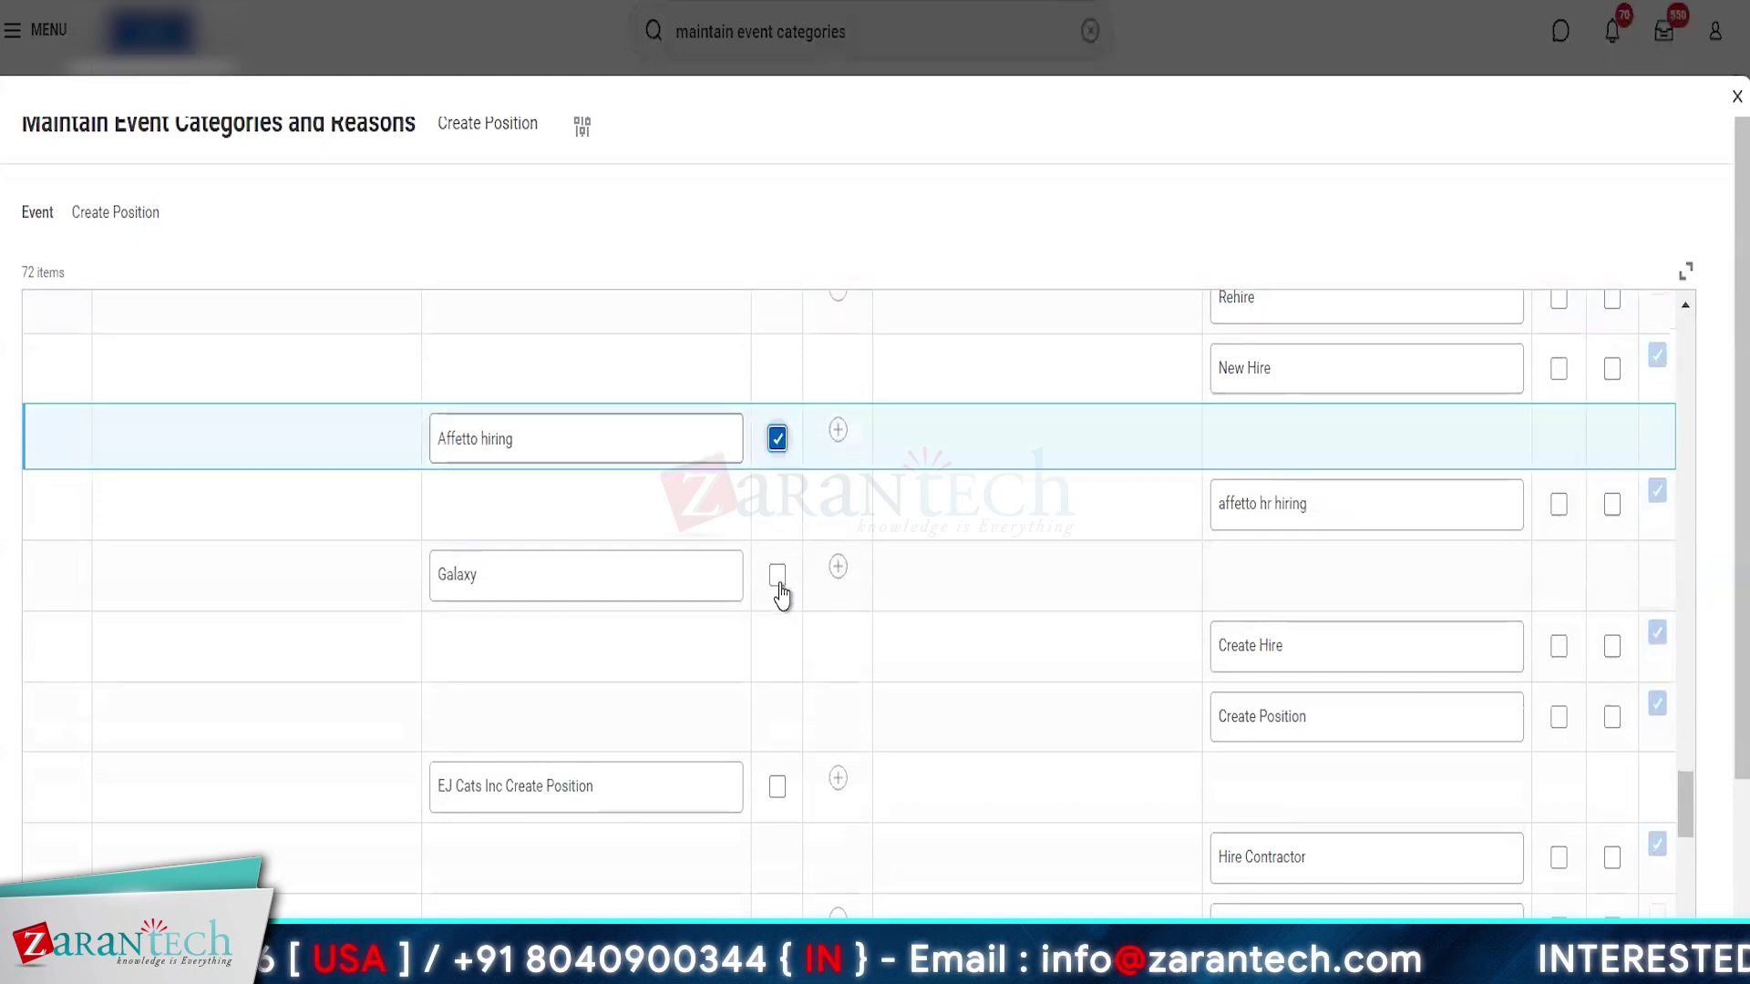
{"action": "left_click", "coordinate": [779, 583]}
{"action": "scroll", "coordinate": [781, 794], "scroll_direction": "down", "scroll_amount": 5}
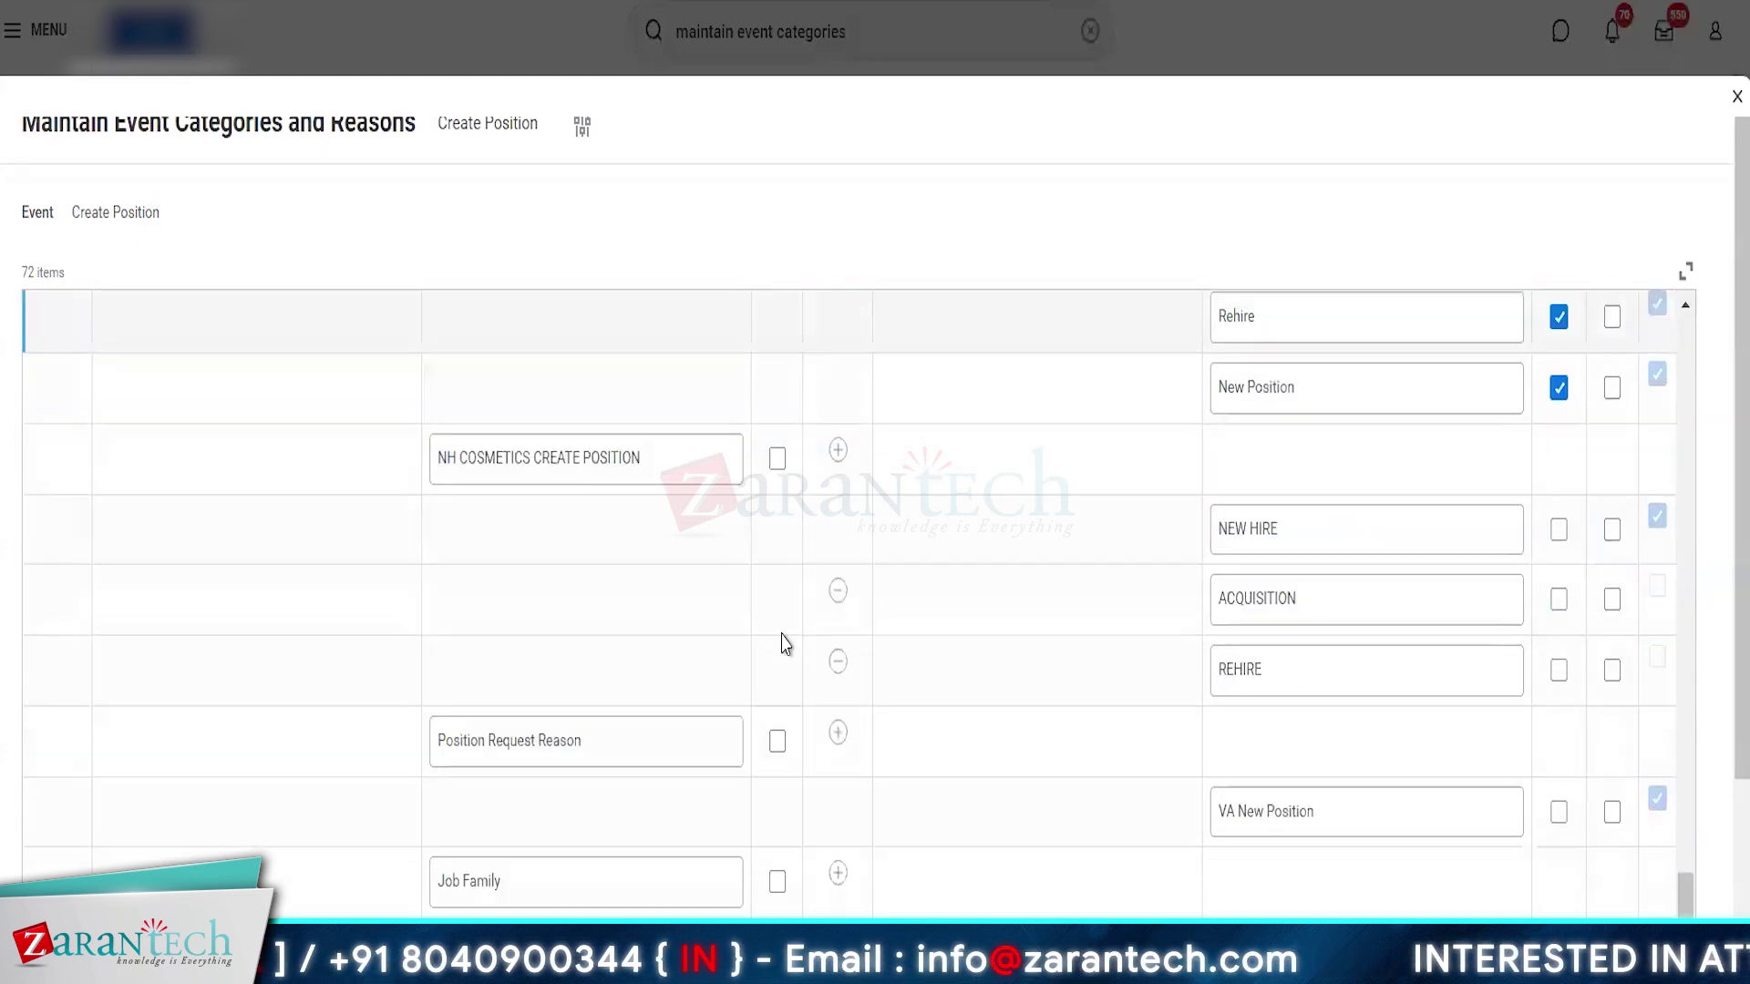
{"action": "left_click", "coordinate": [777, 464]}
{"action": "left_click", "coordinate": [778, 742]}
{"action": "scroll", "coordinate": [1058, 808], "scroll_direction": "down", "scroll_amount": 3}
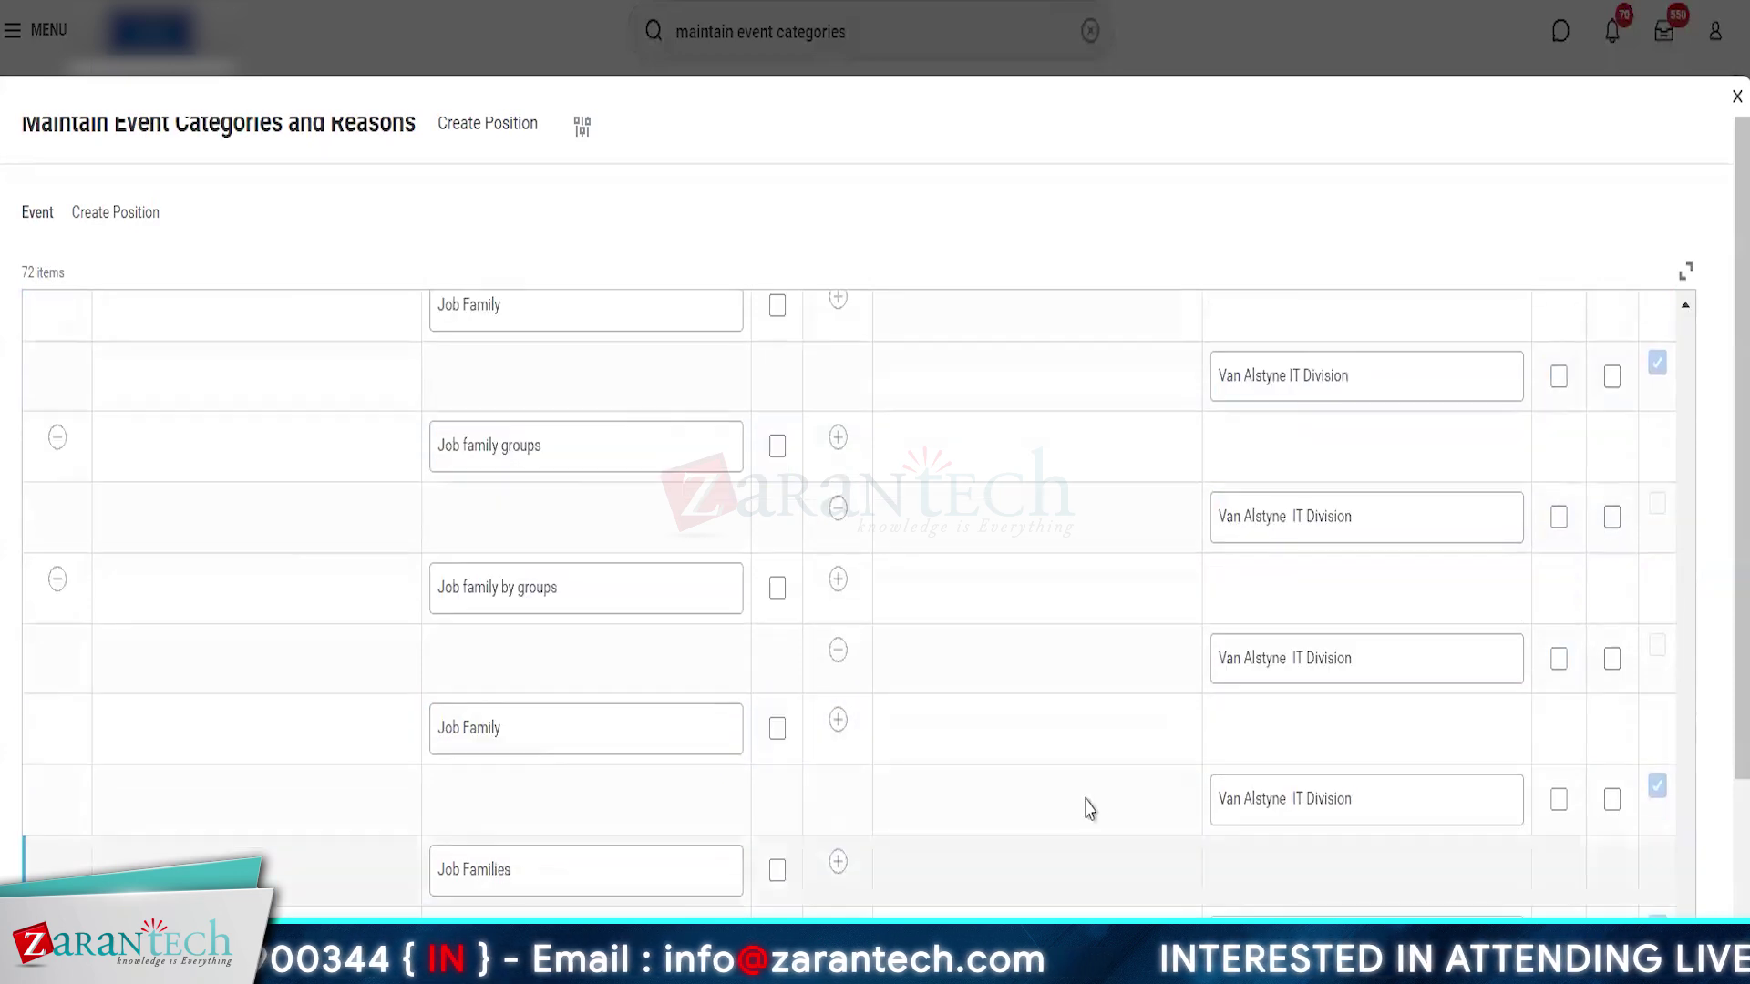
Add a new reason category named AMZ Create Position at the start of the list.
{"action": "scroll", "coordinate": [1090, 808], "scroll_direction": "up", "scroll_amount": 8}
{"action": "scroll", "coordinate": [1097, 809], "scroll_direction": "up", "scroll_amount": 15}
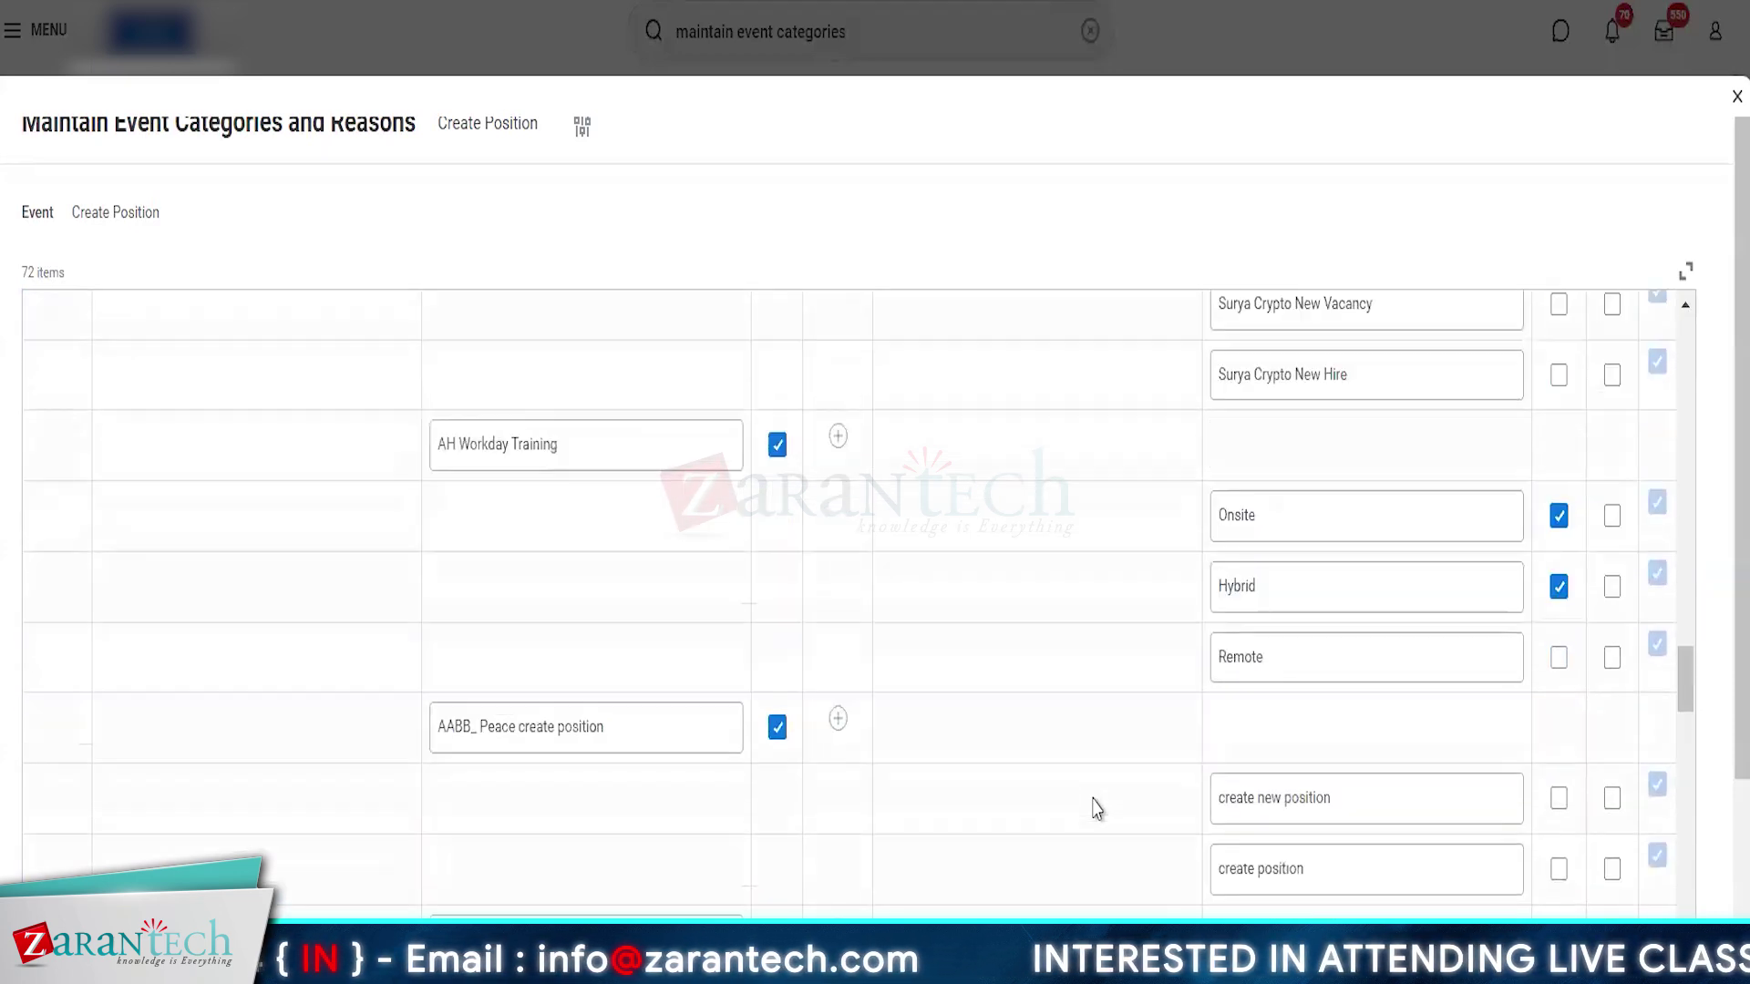
{"action": "left_click", "coordinate": [58, 308]}
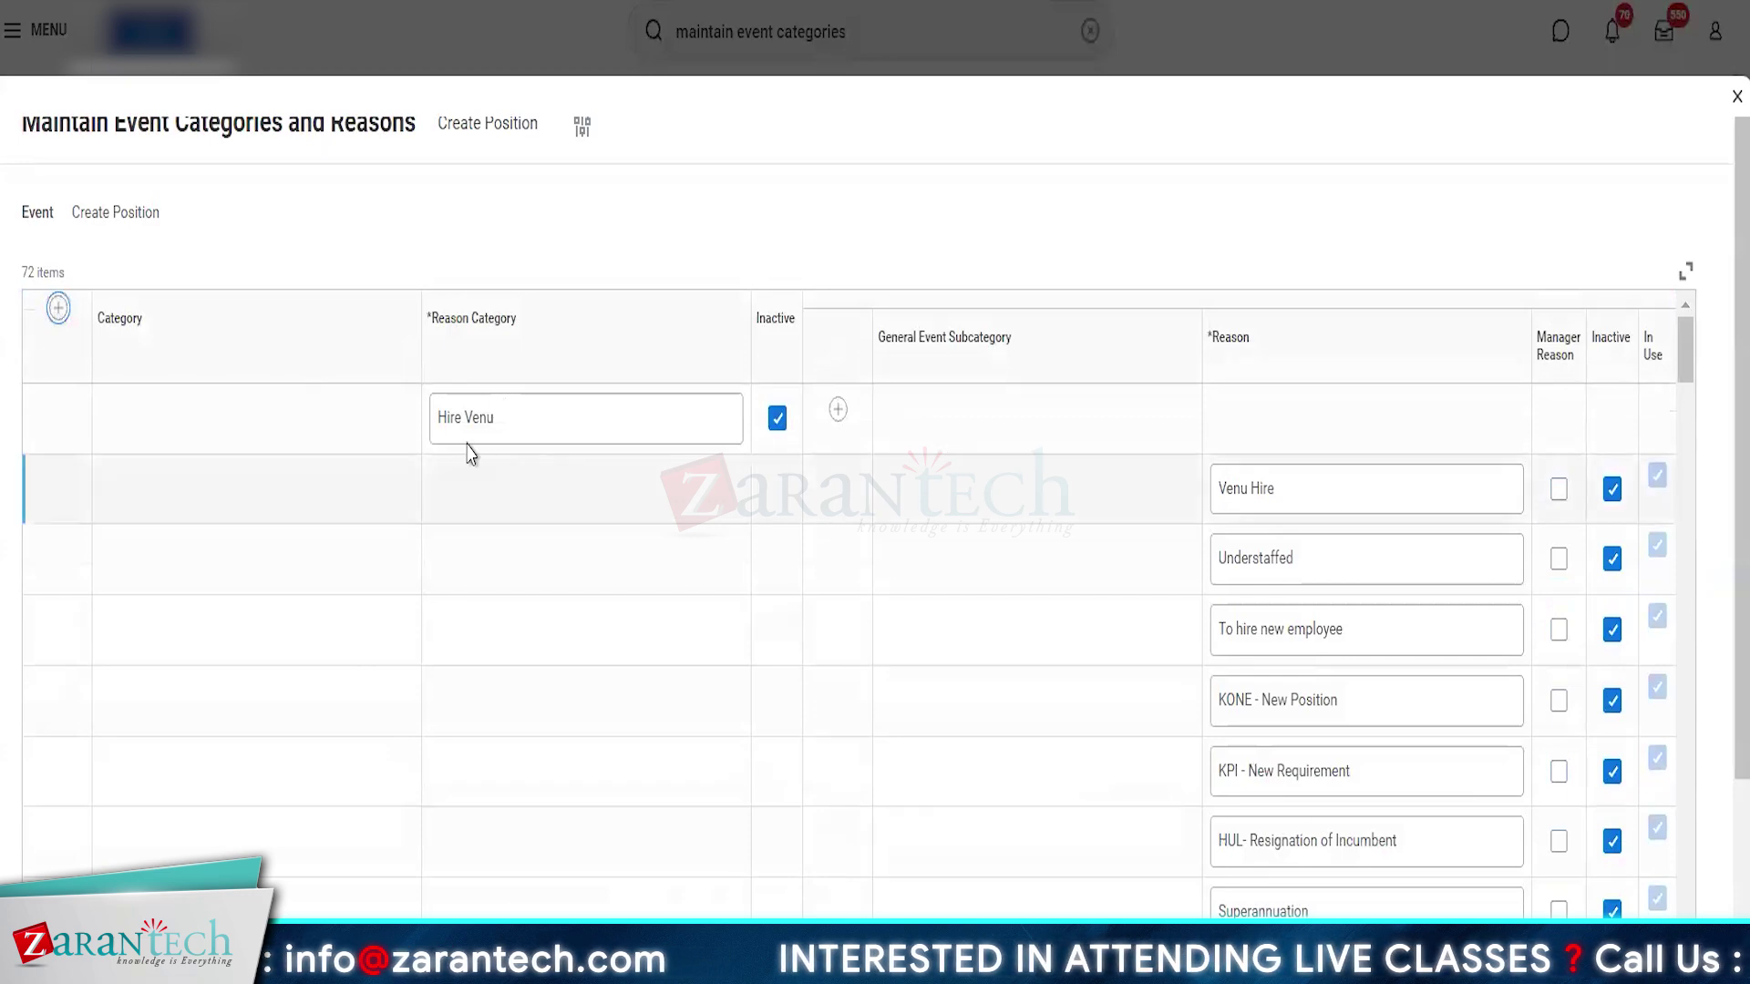
{"action": "left_click", "coordinate": [524, 446]}
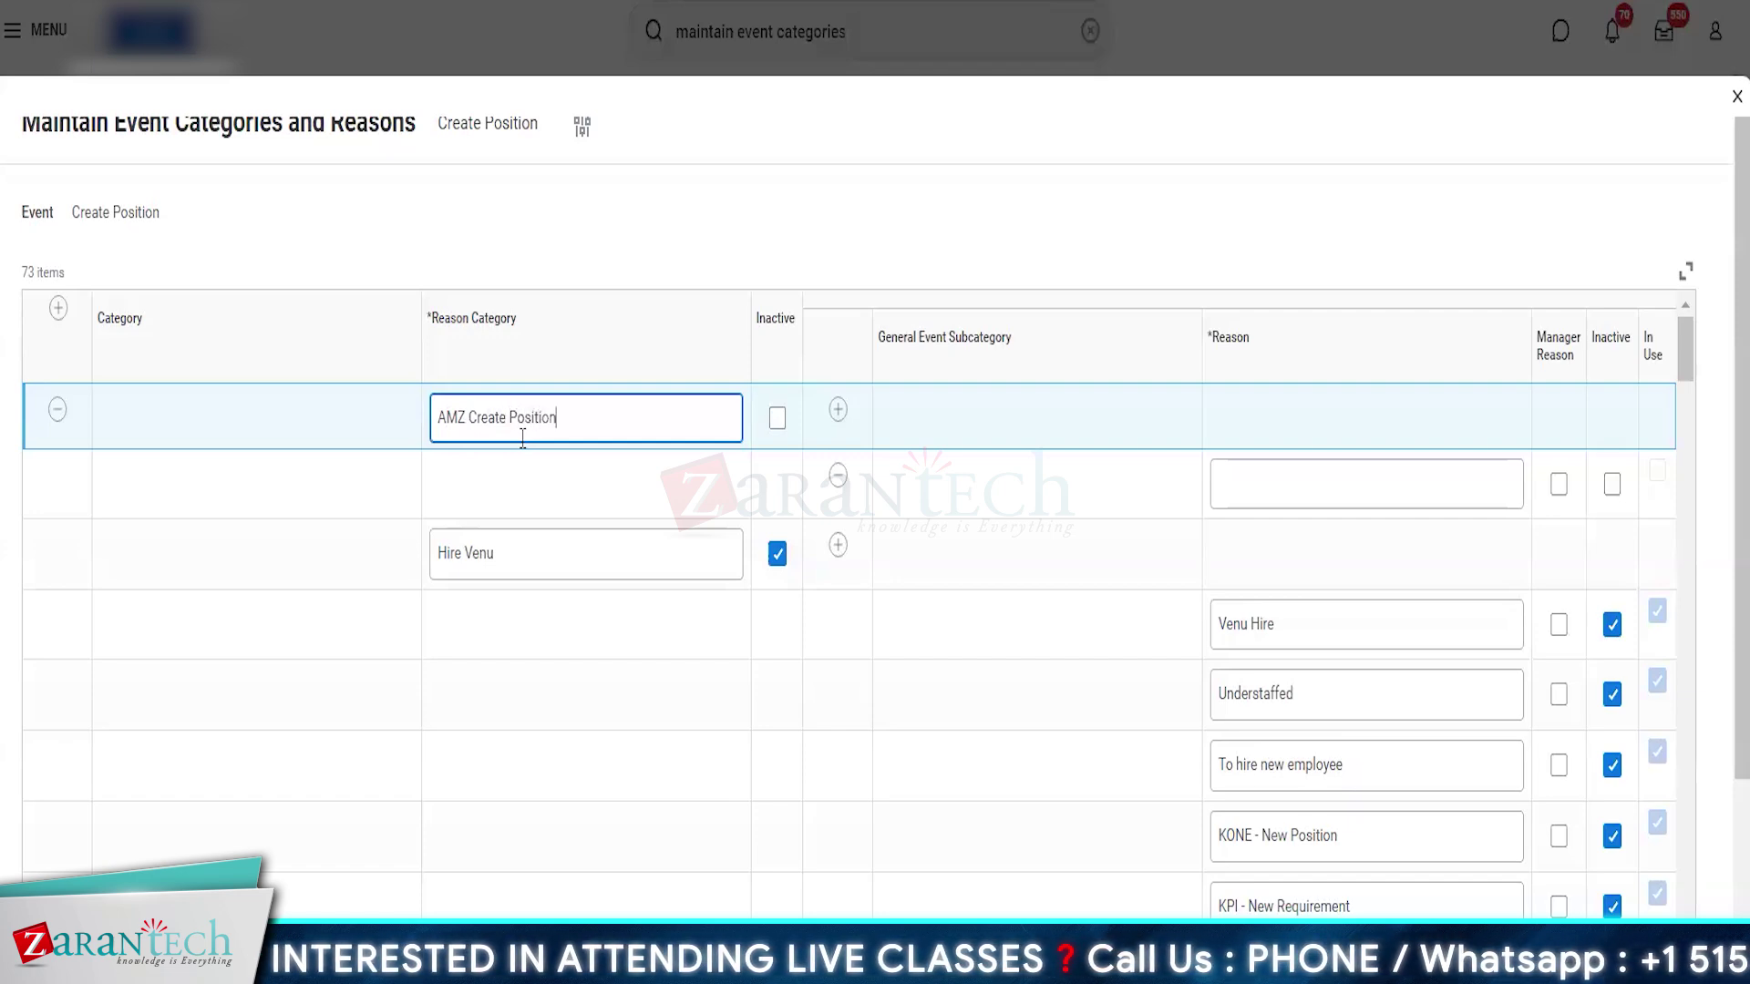
Give AMZ Create Position three reasons: AMZ New Hire, AMZ Add Headcount and AMZ New Position Ad-Hoc.
{"action": "left_click", "coordinate": [1298, 493]}
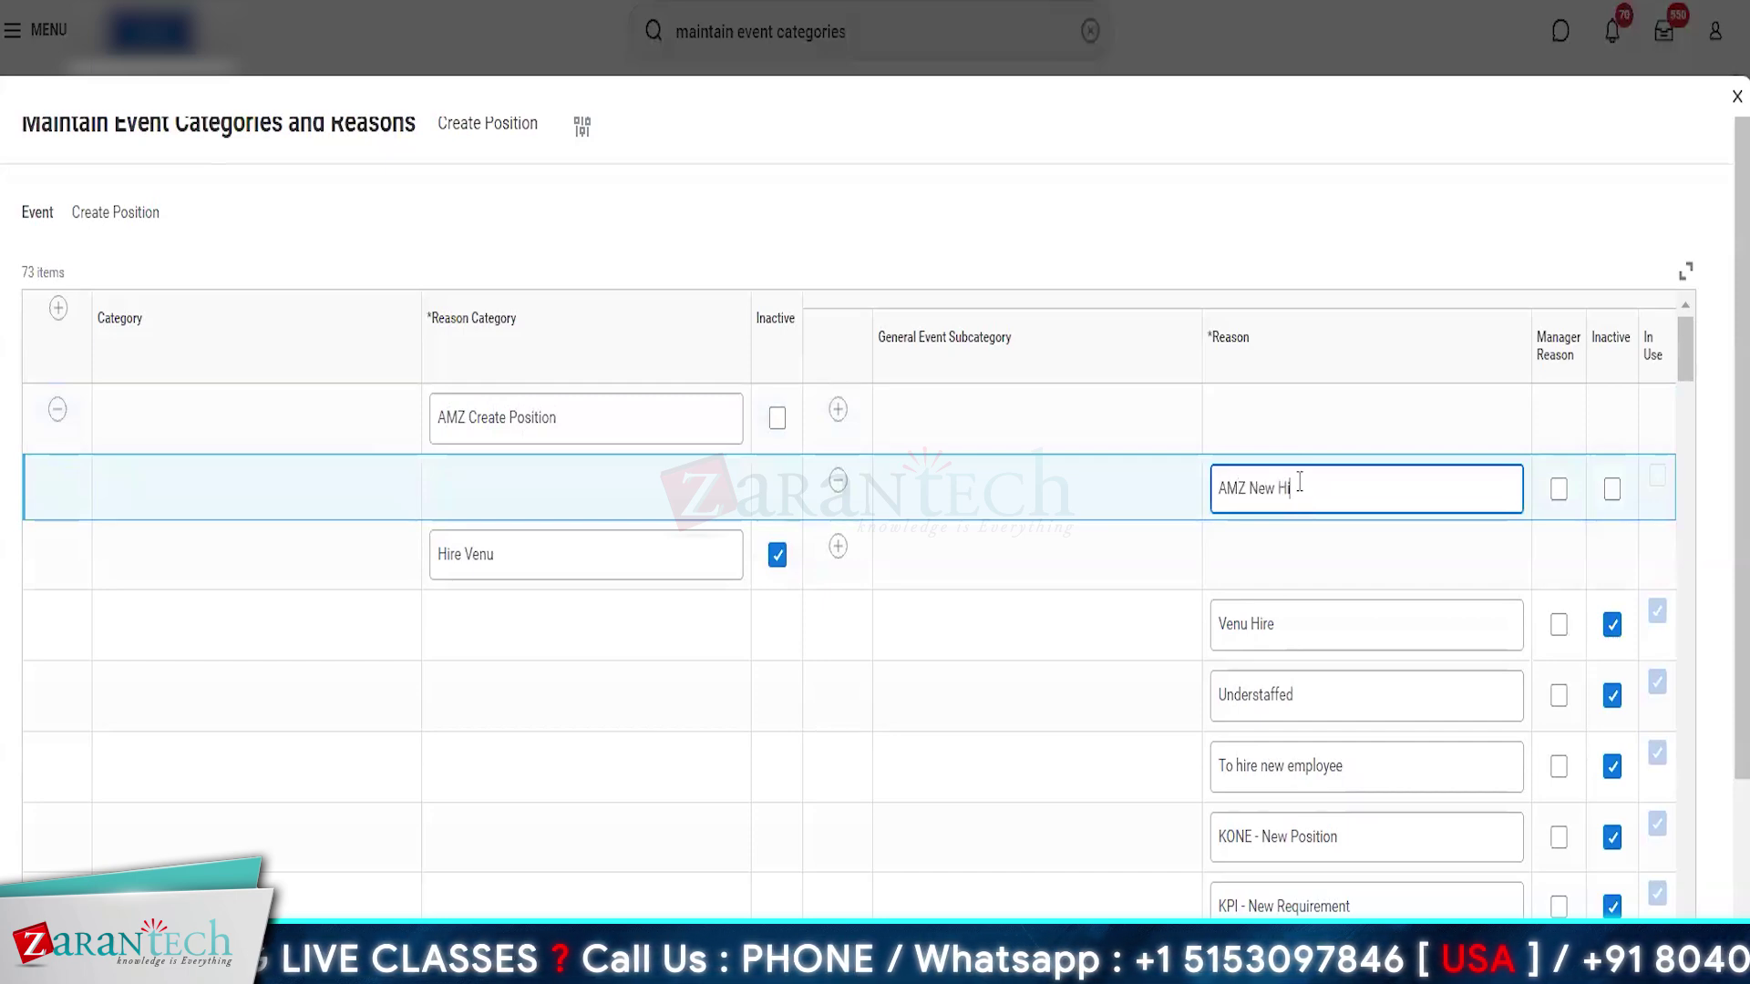
{"action": "left_click", "coordinate": [838, 409]}
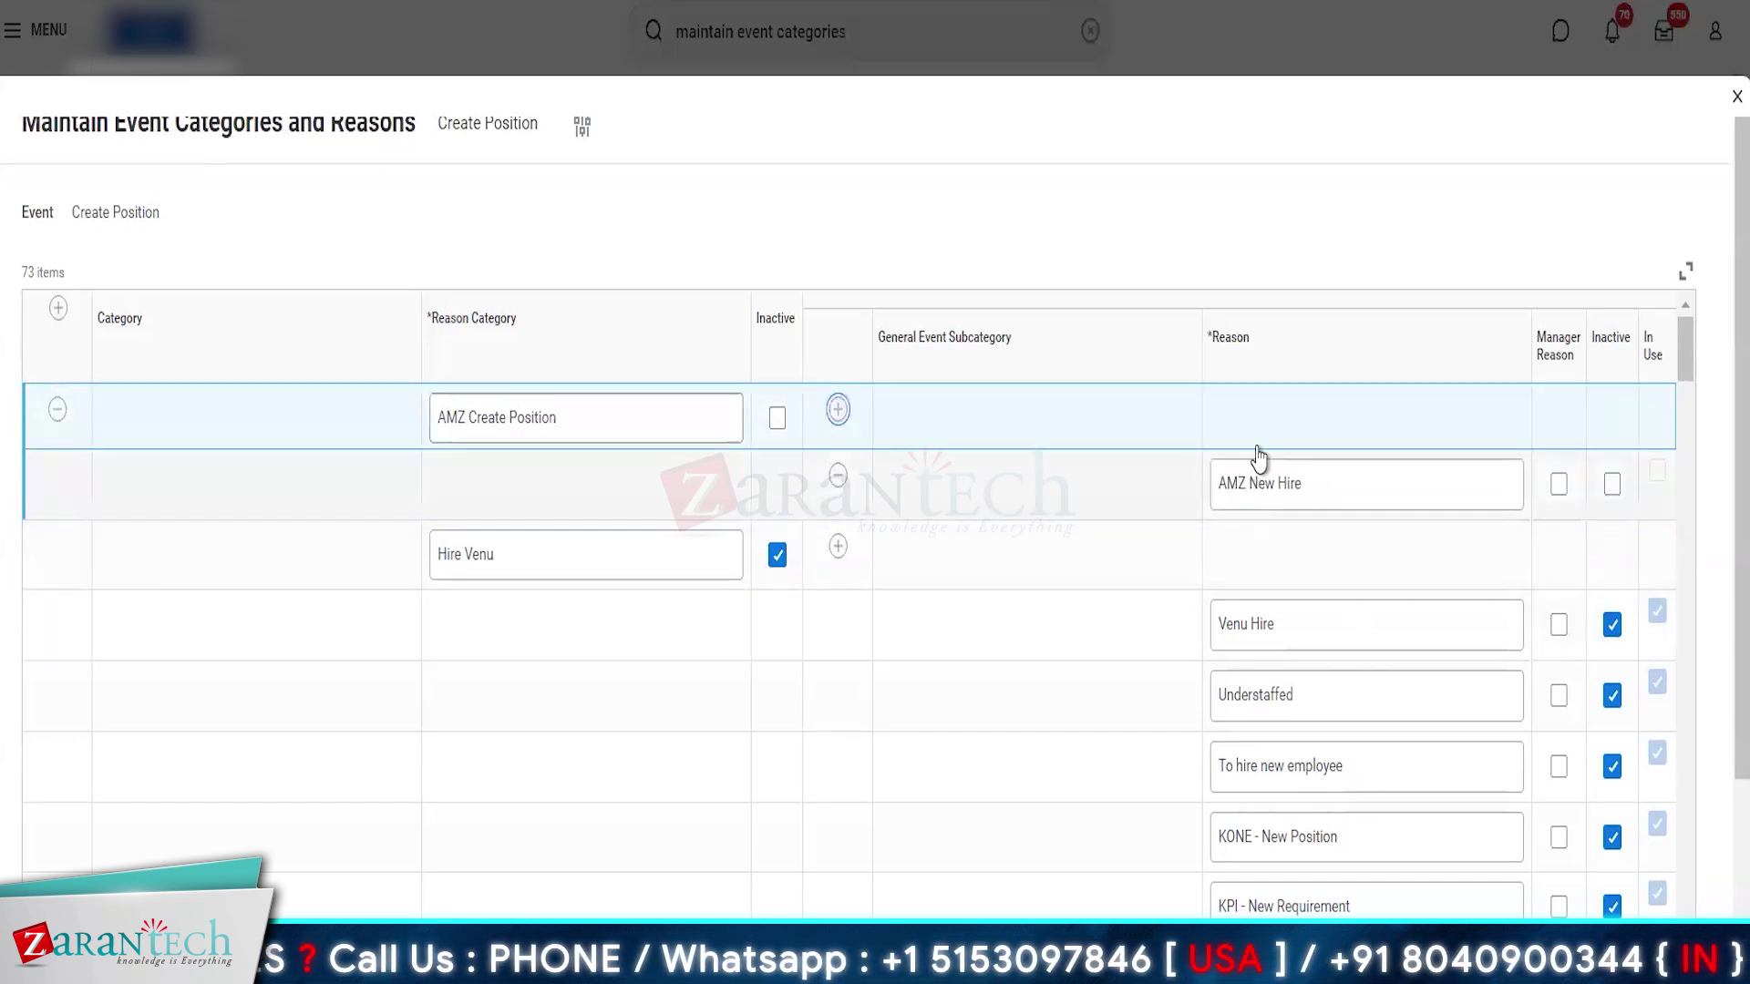
{"action": "left_click", "coordinate": [1252, 494]}
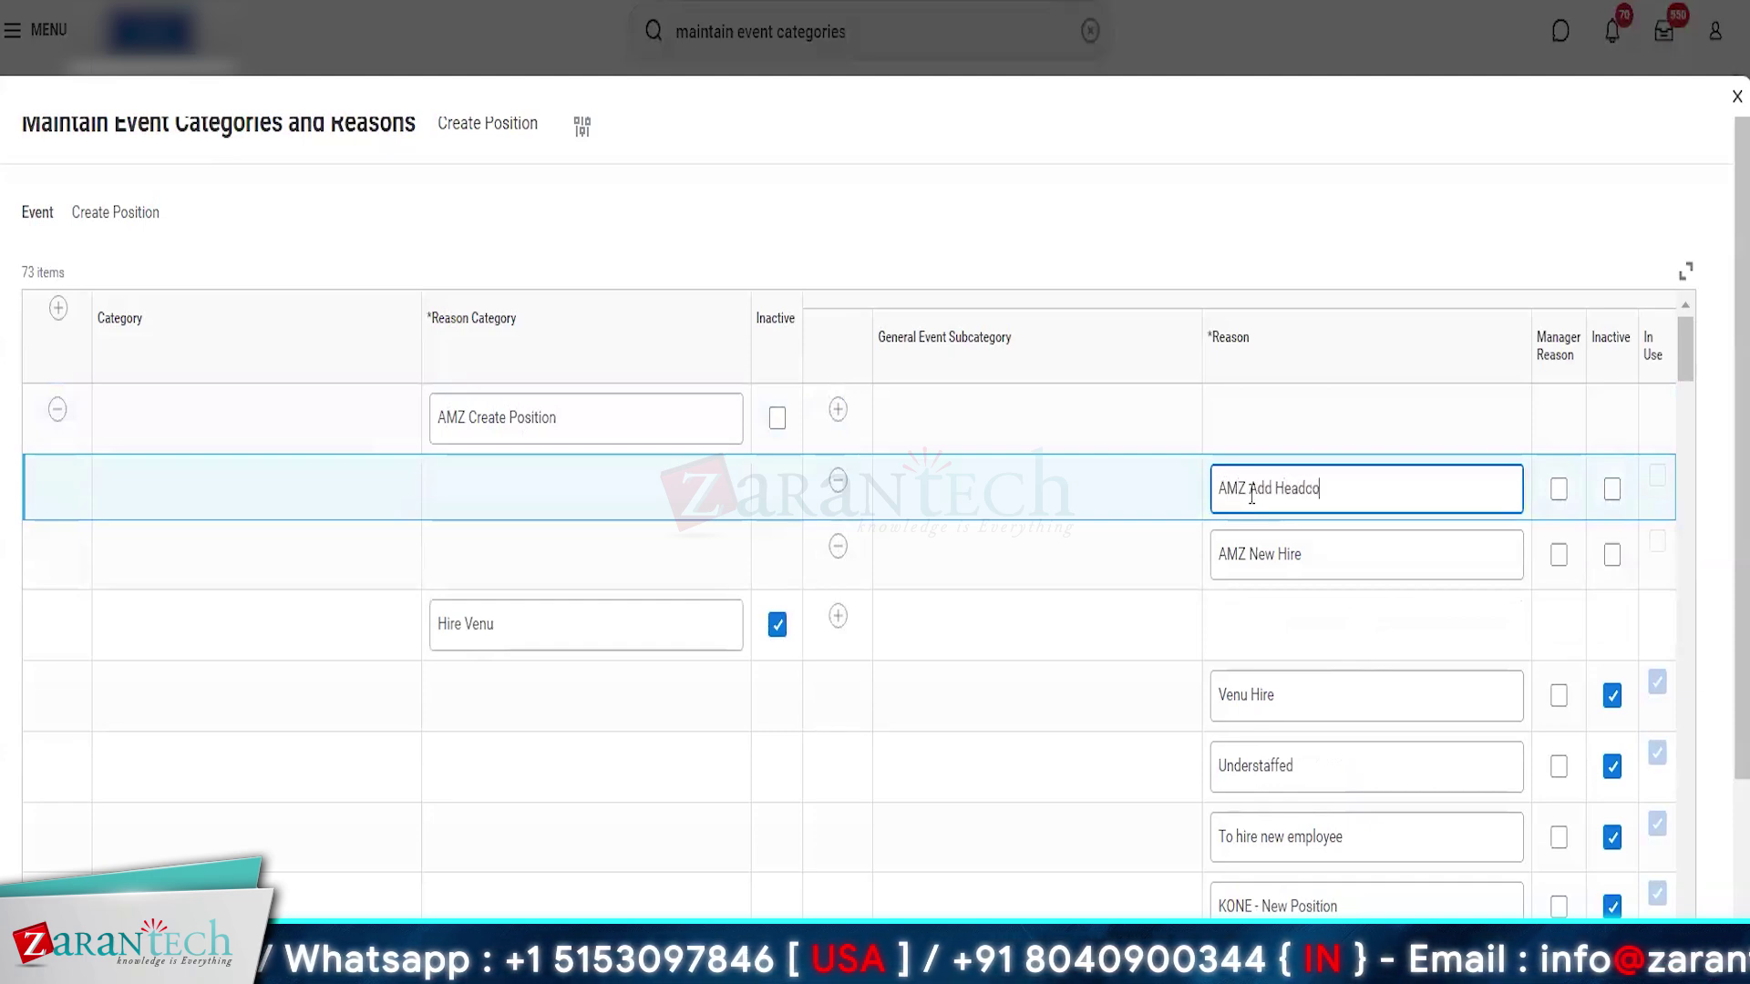
{"action": "left_click", "coordinate": [834, 414]}
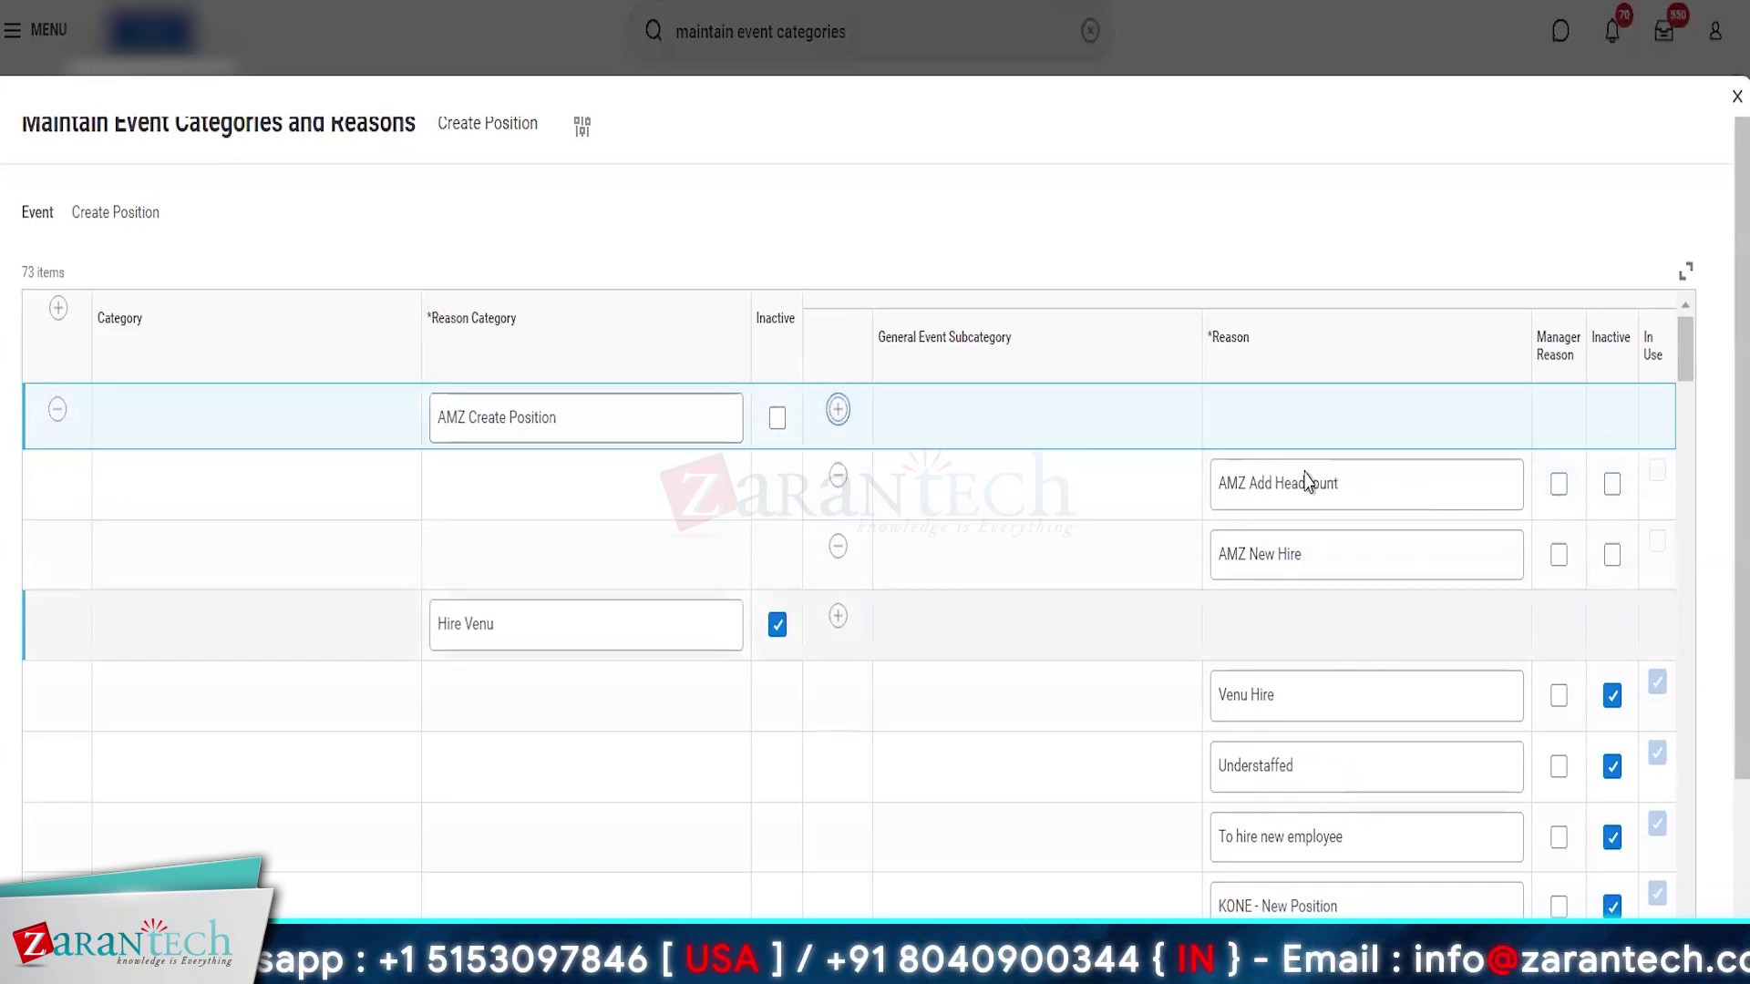
{"action": "left_click", "coordinate": [1235, 486]}
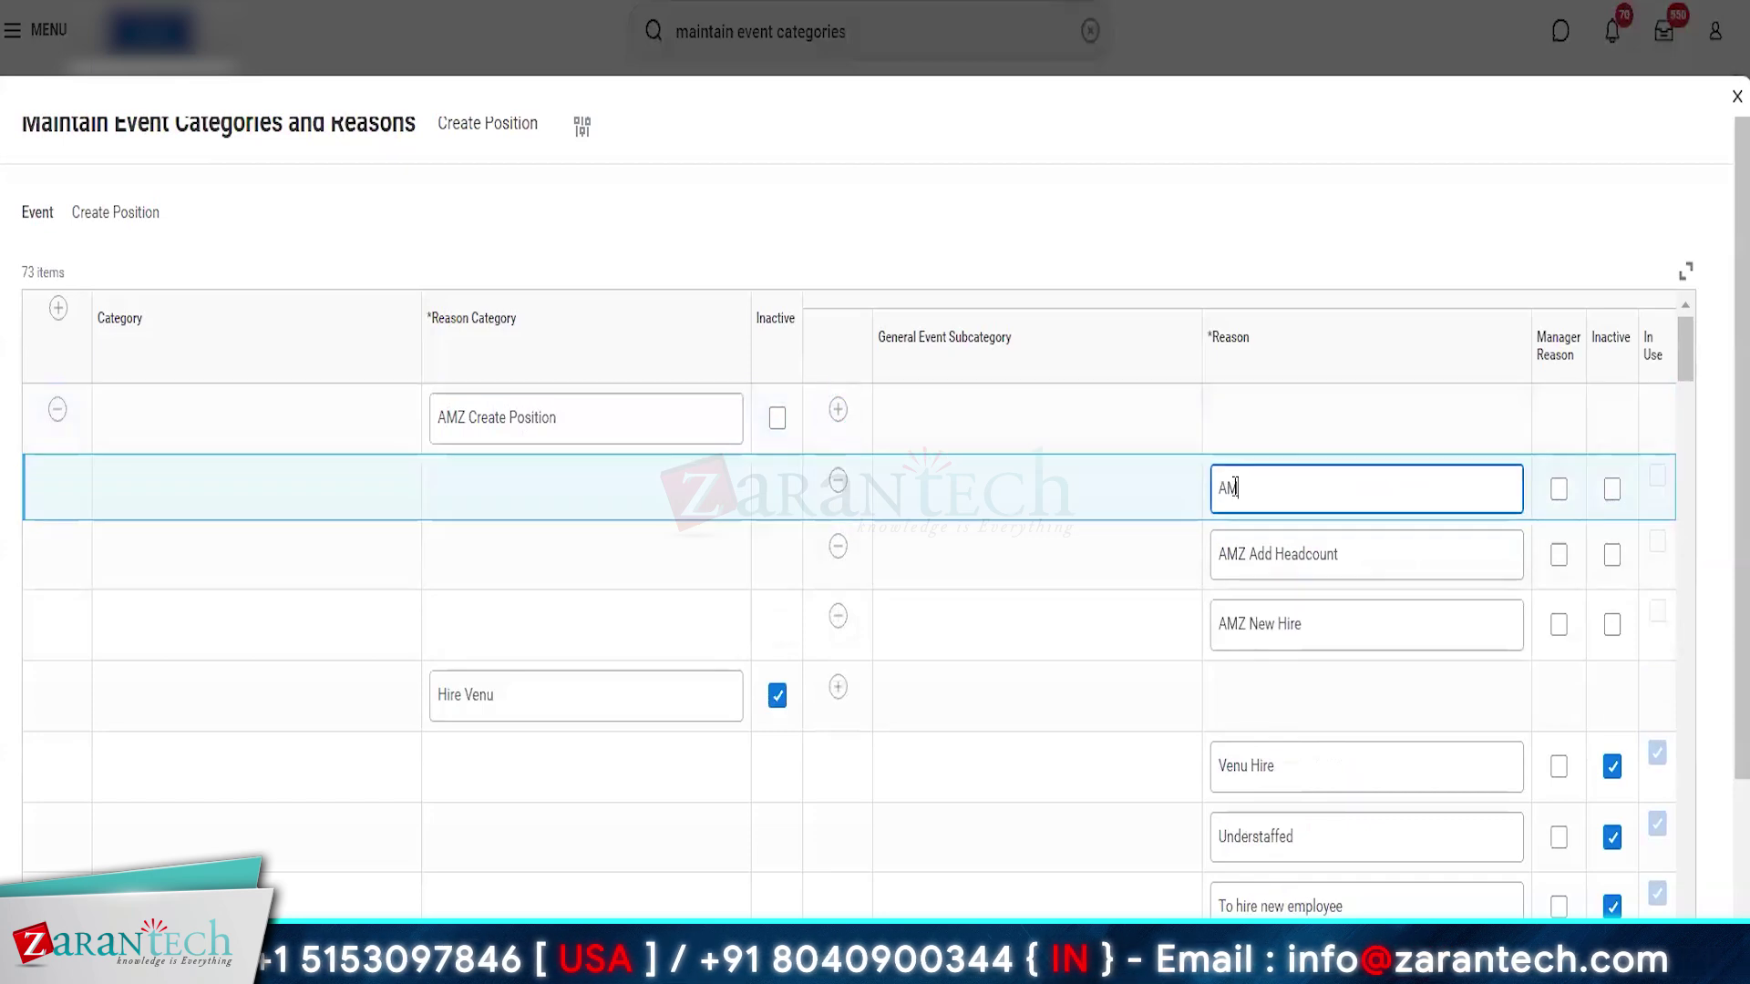
{"action": "type", "text": "AMZ New Position"}
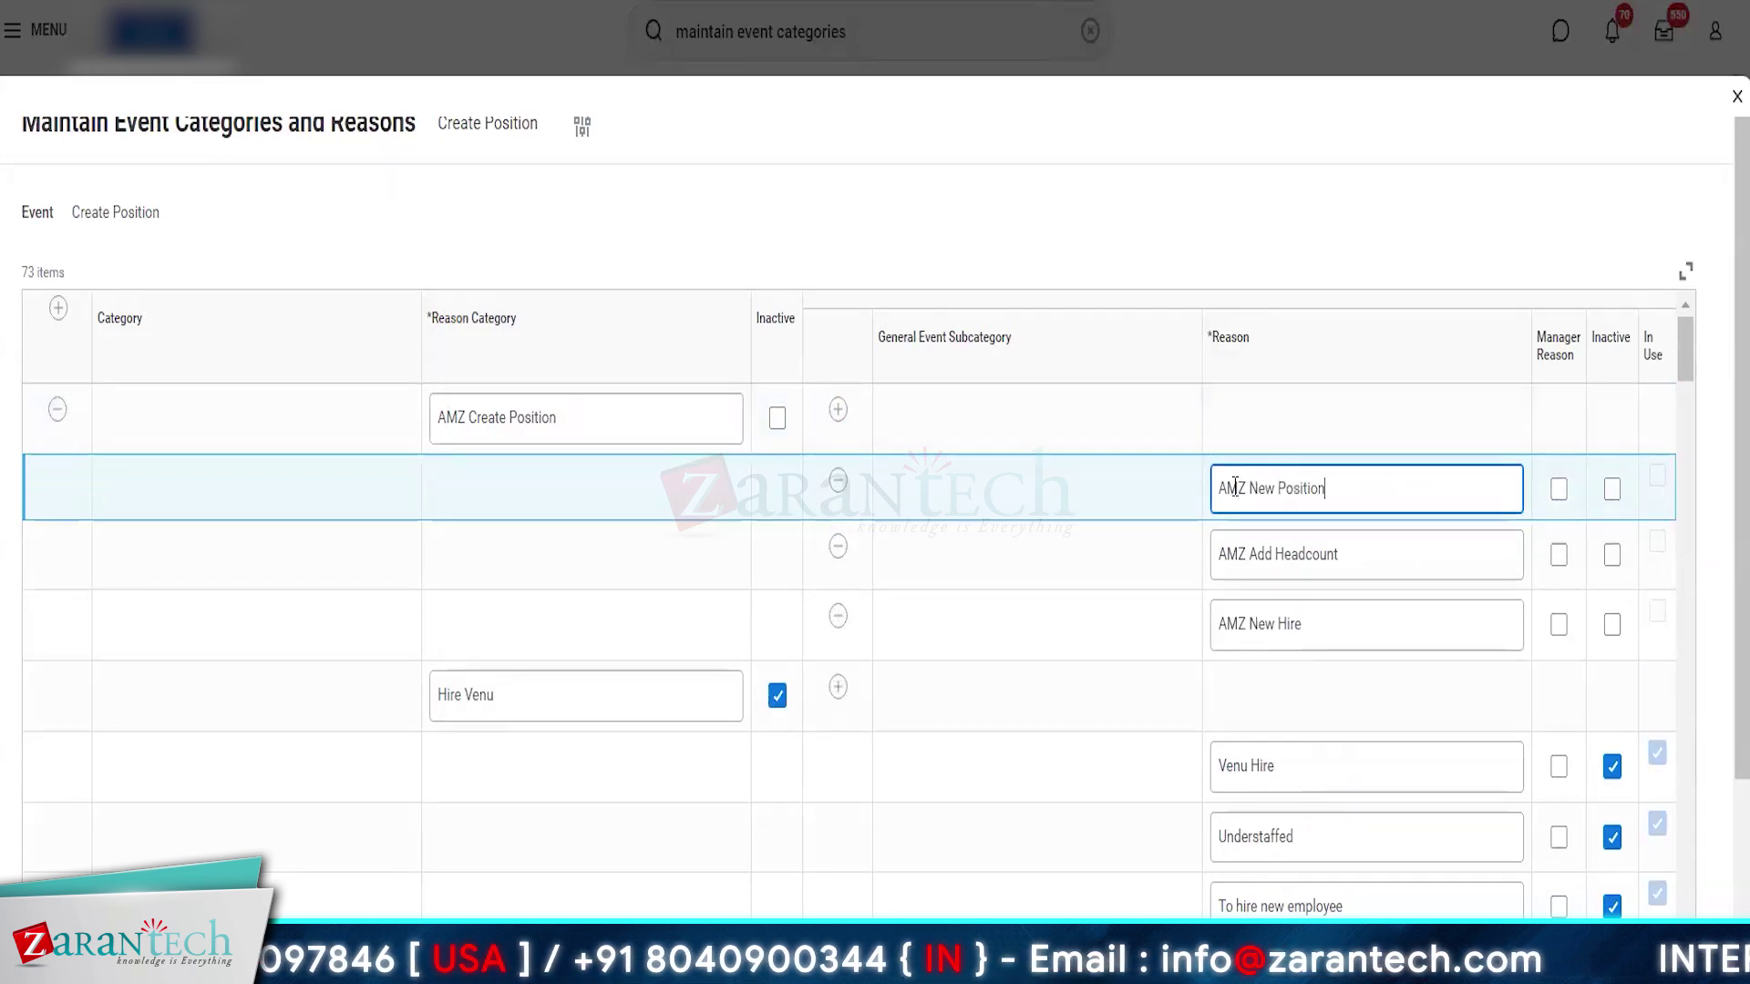
{"action": "type", "text": " Ad-Hoc"}
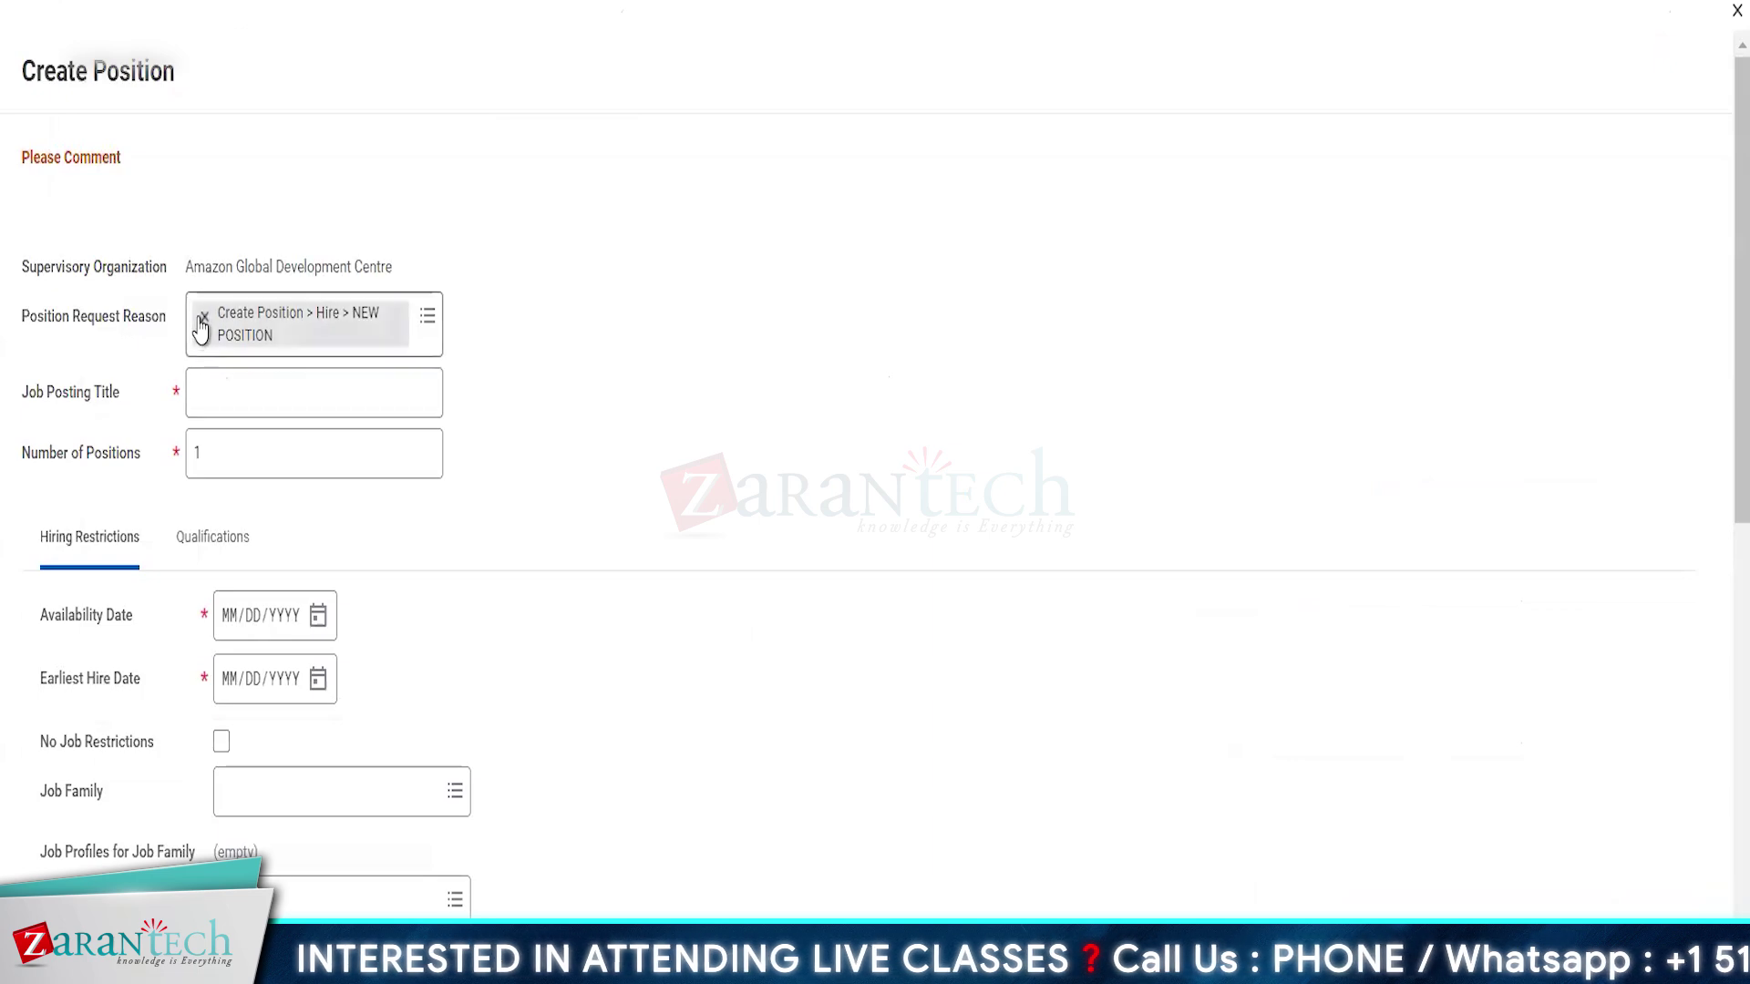
In the Create Position form, remove the current position request reason and search the reasons for "amz".
{"action": "left_click", "coordinate": [200, 317]}
{"action": "left_click", "coordinate": [265, 319]}
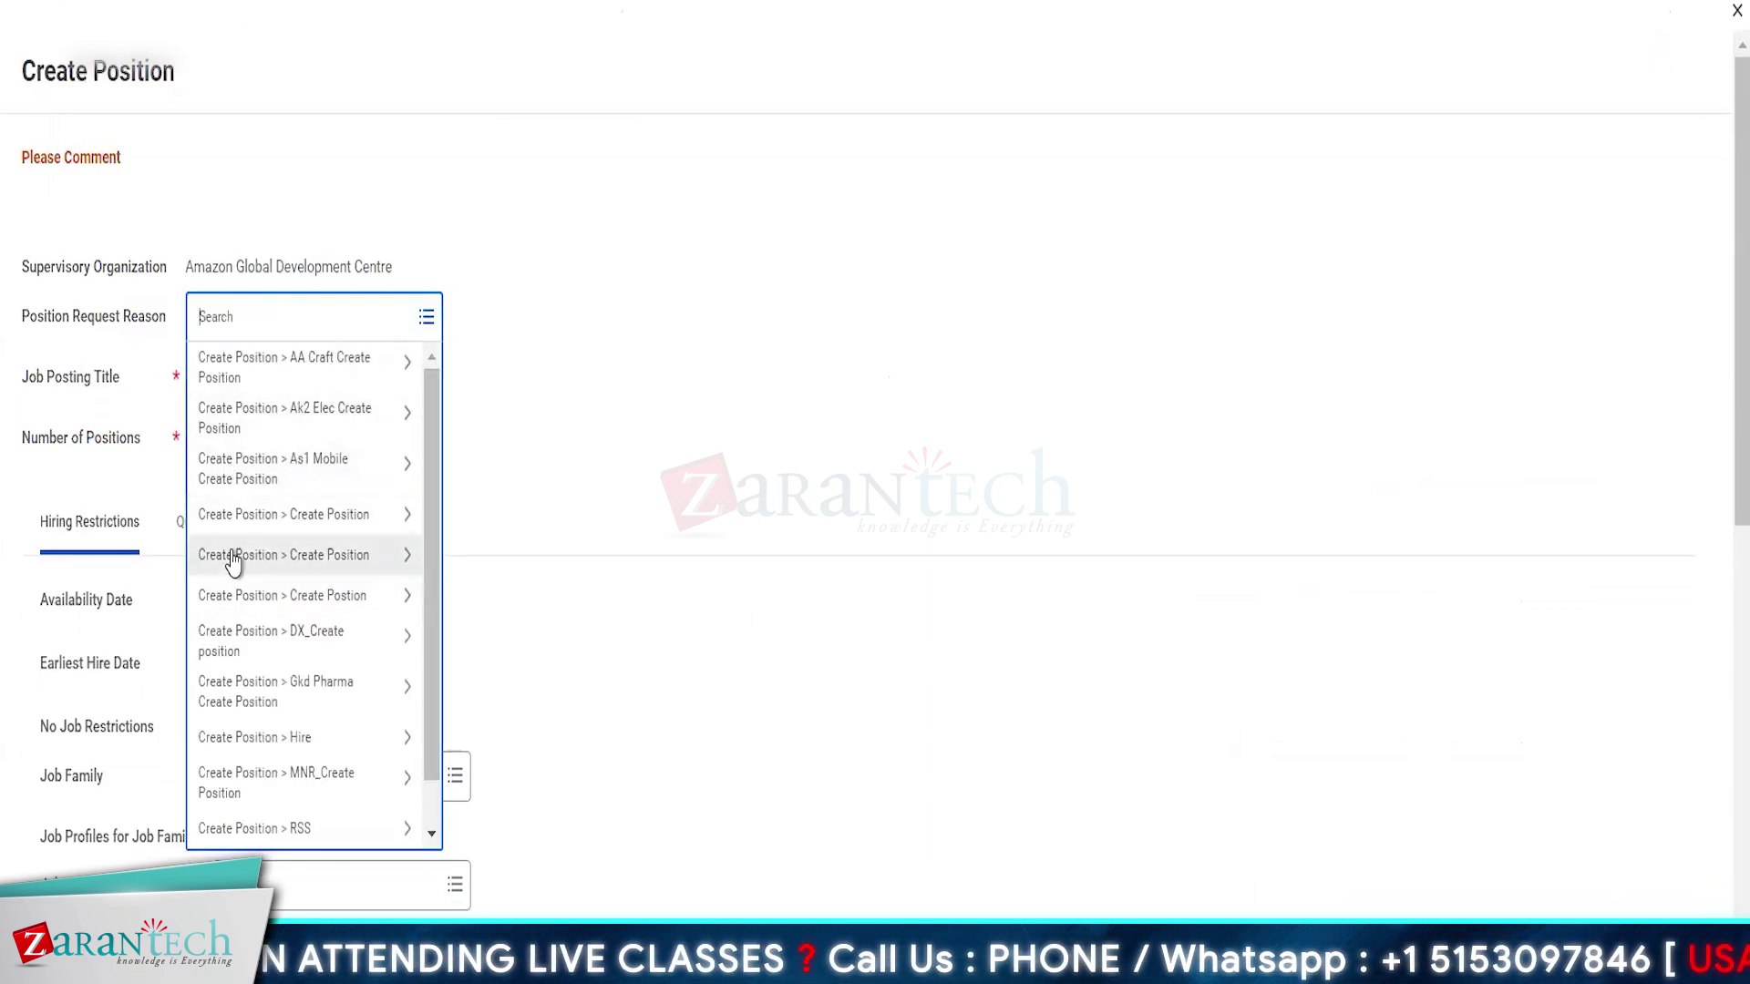
{"action": "scroll", "coordinate": [234, 565], "scroll_direction": "down", "scroll_amount": 1}
{"action": "scroll", "coordinate": [232, 560], "scroll_direction": "up", "scroll_amount": 1}
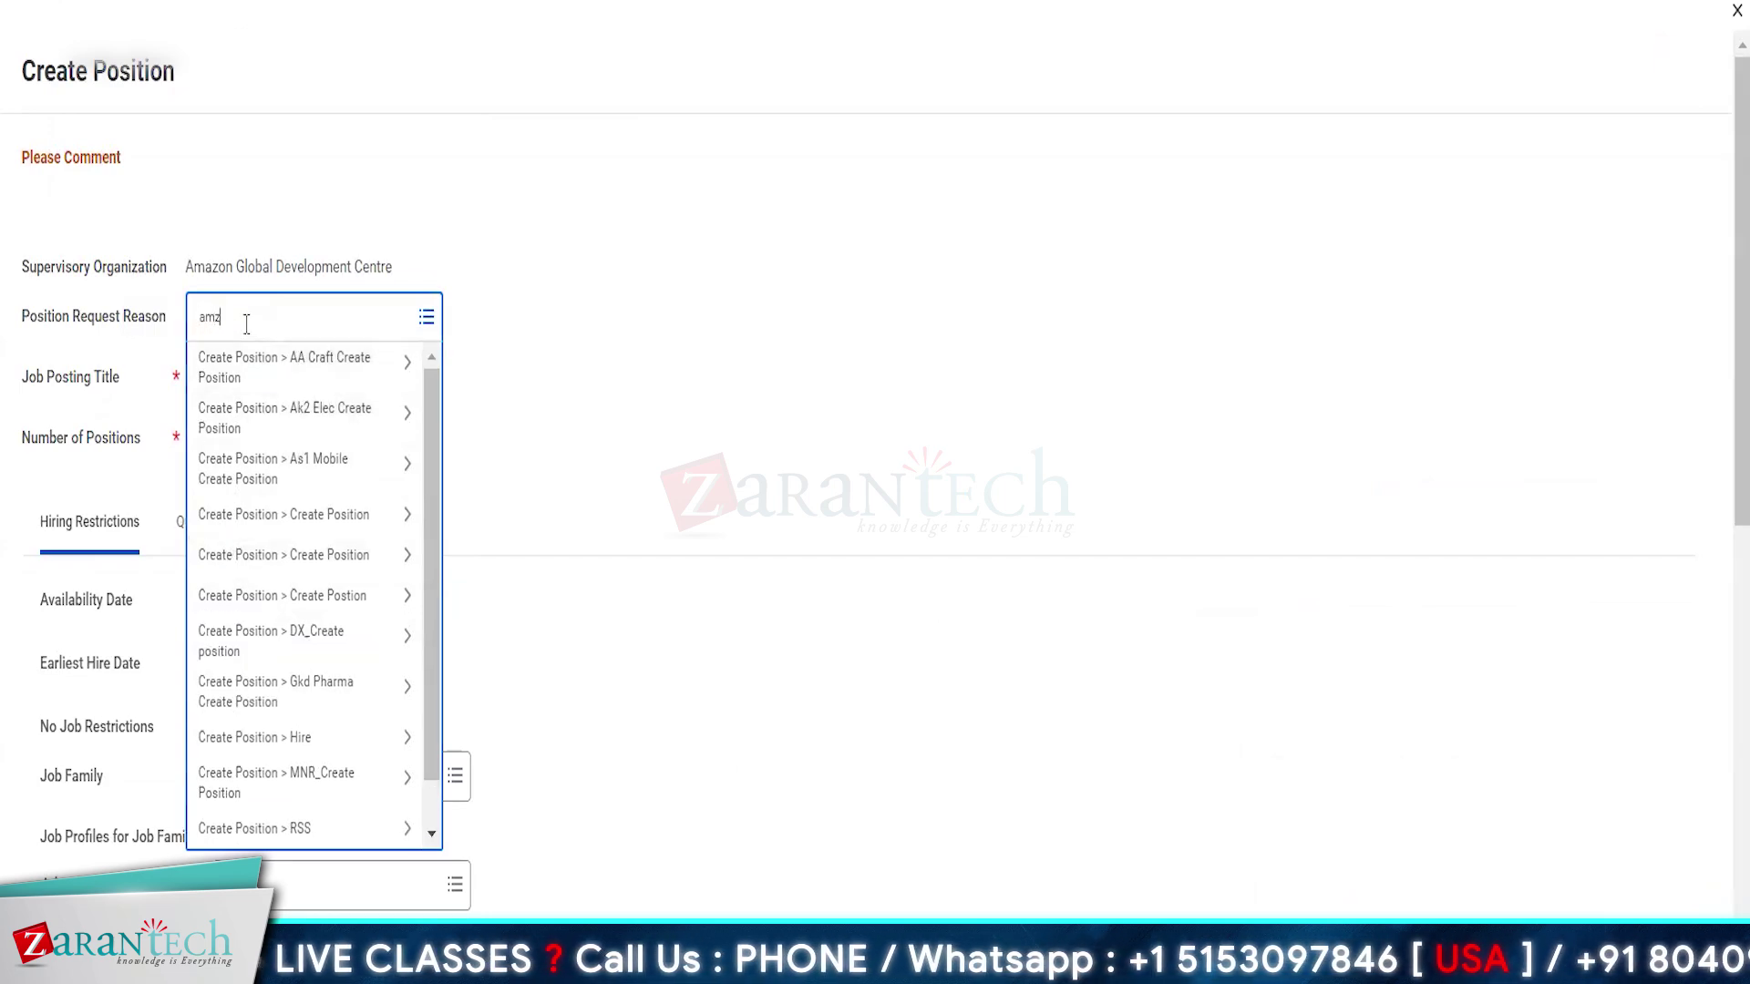
{"action": "key", "text": "Return"}
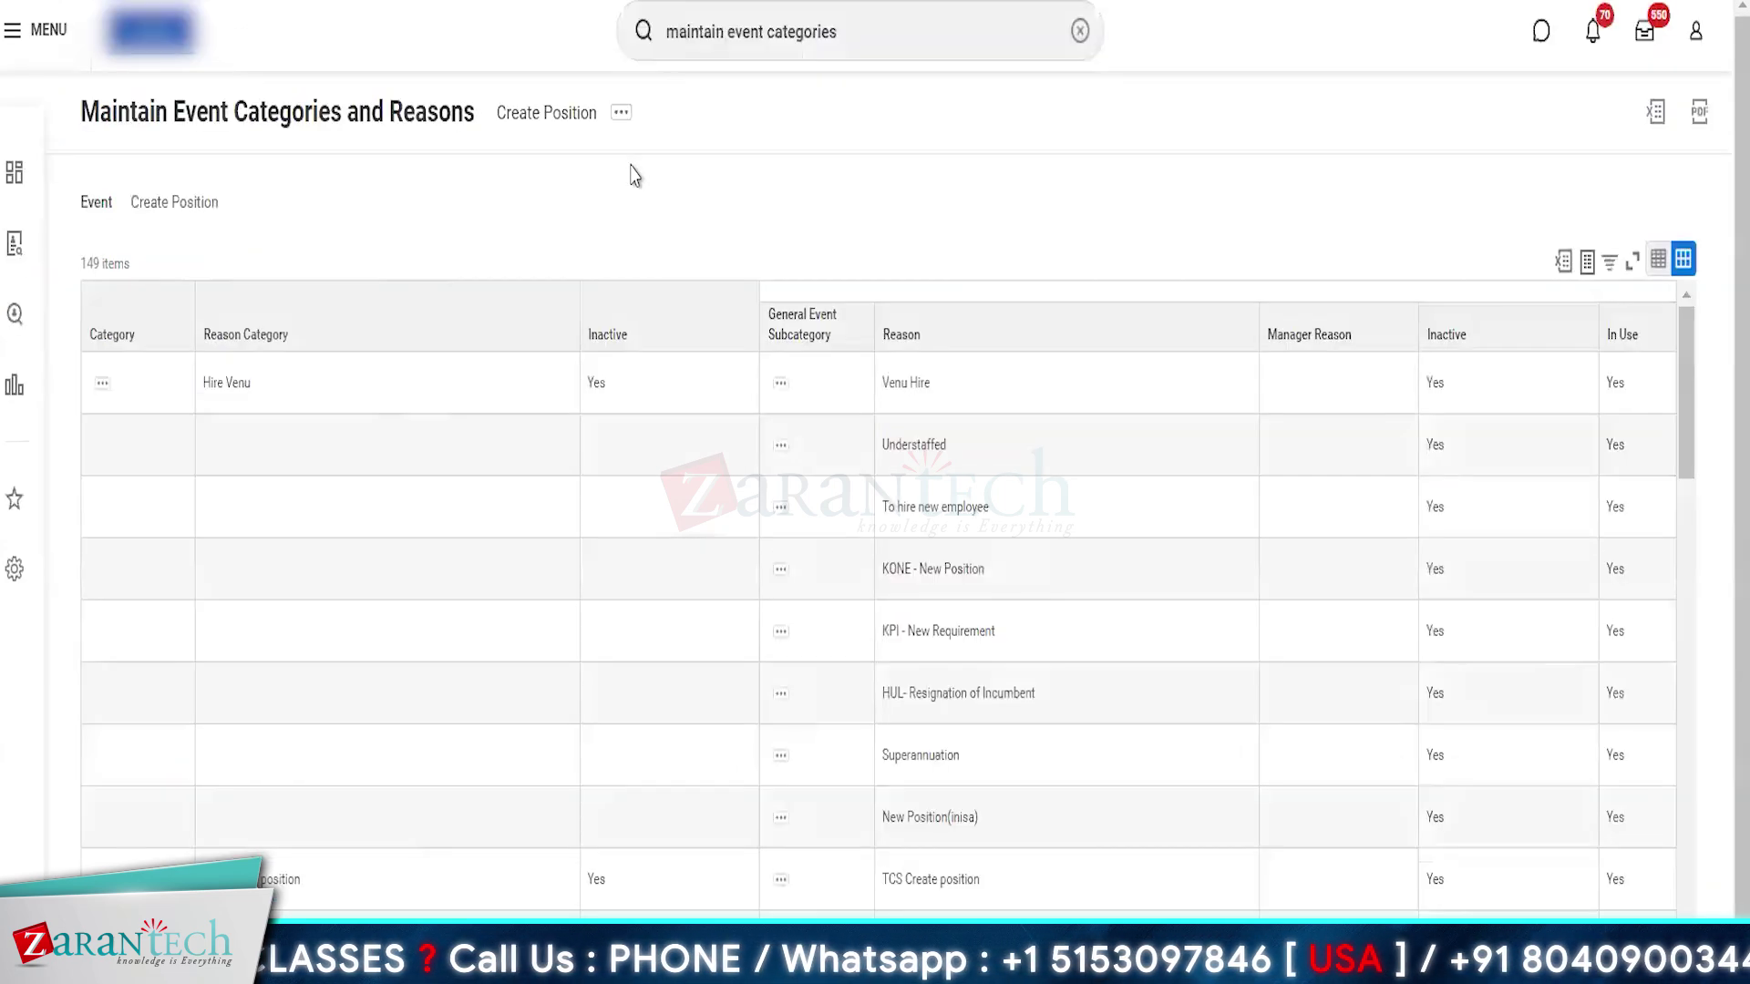
Filter the saved Create Position event list to reason categories containing "amz" and check the AMZ reasons.
{"action": "left_click", "coordinate": [395, 347]}
{"action": "left_click", "coordinate": [301, 660]}
{"action": "type", "text": "amz"}
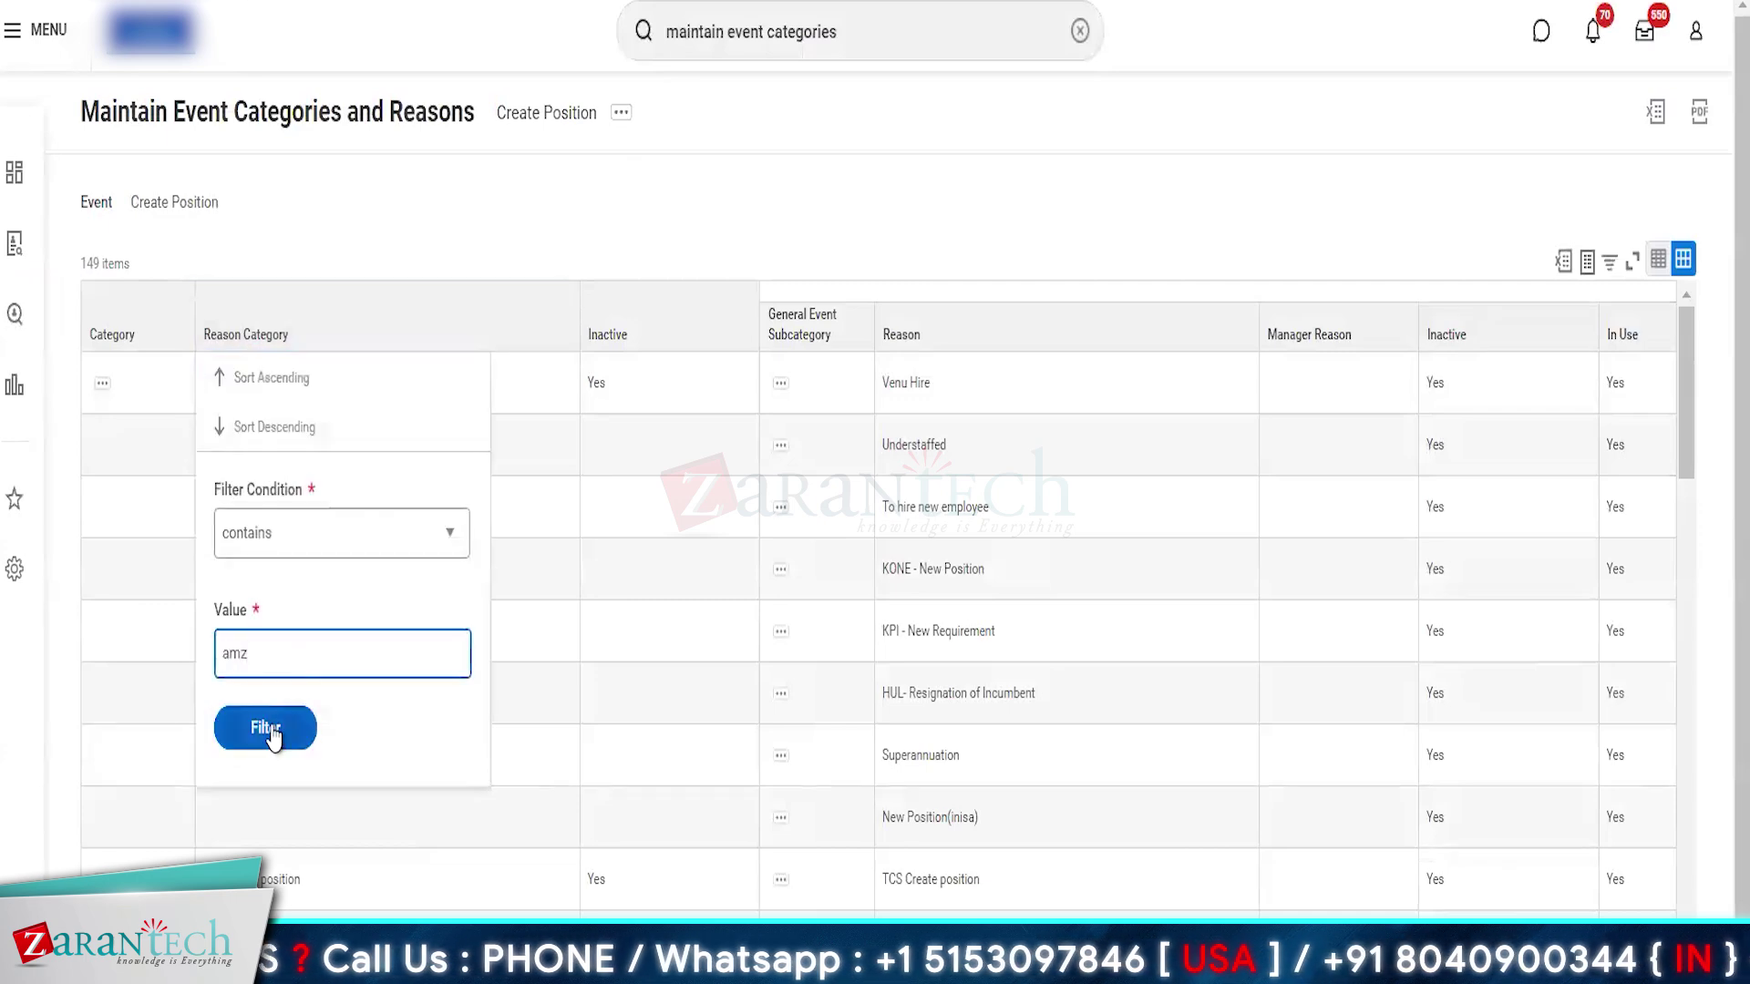
{"action": "left_click", "coordinate": [265, 728]}
{"action": "left_click", "coordinate": [939, 452]}
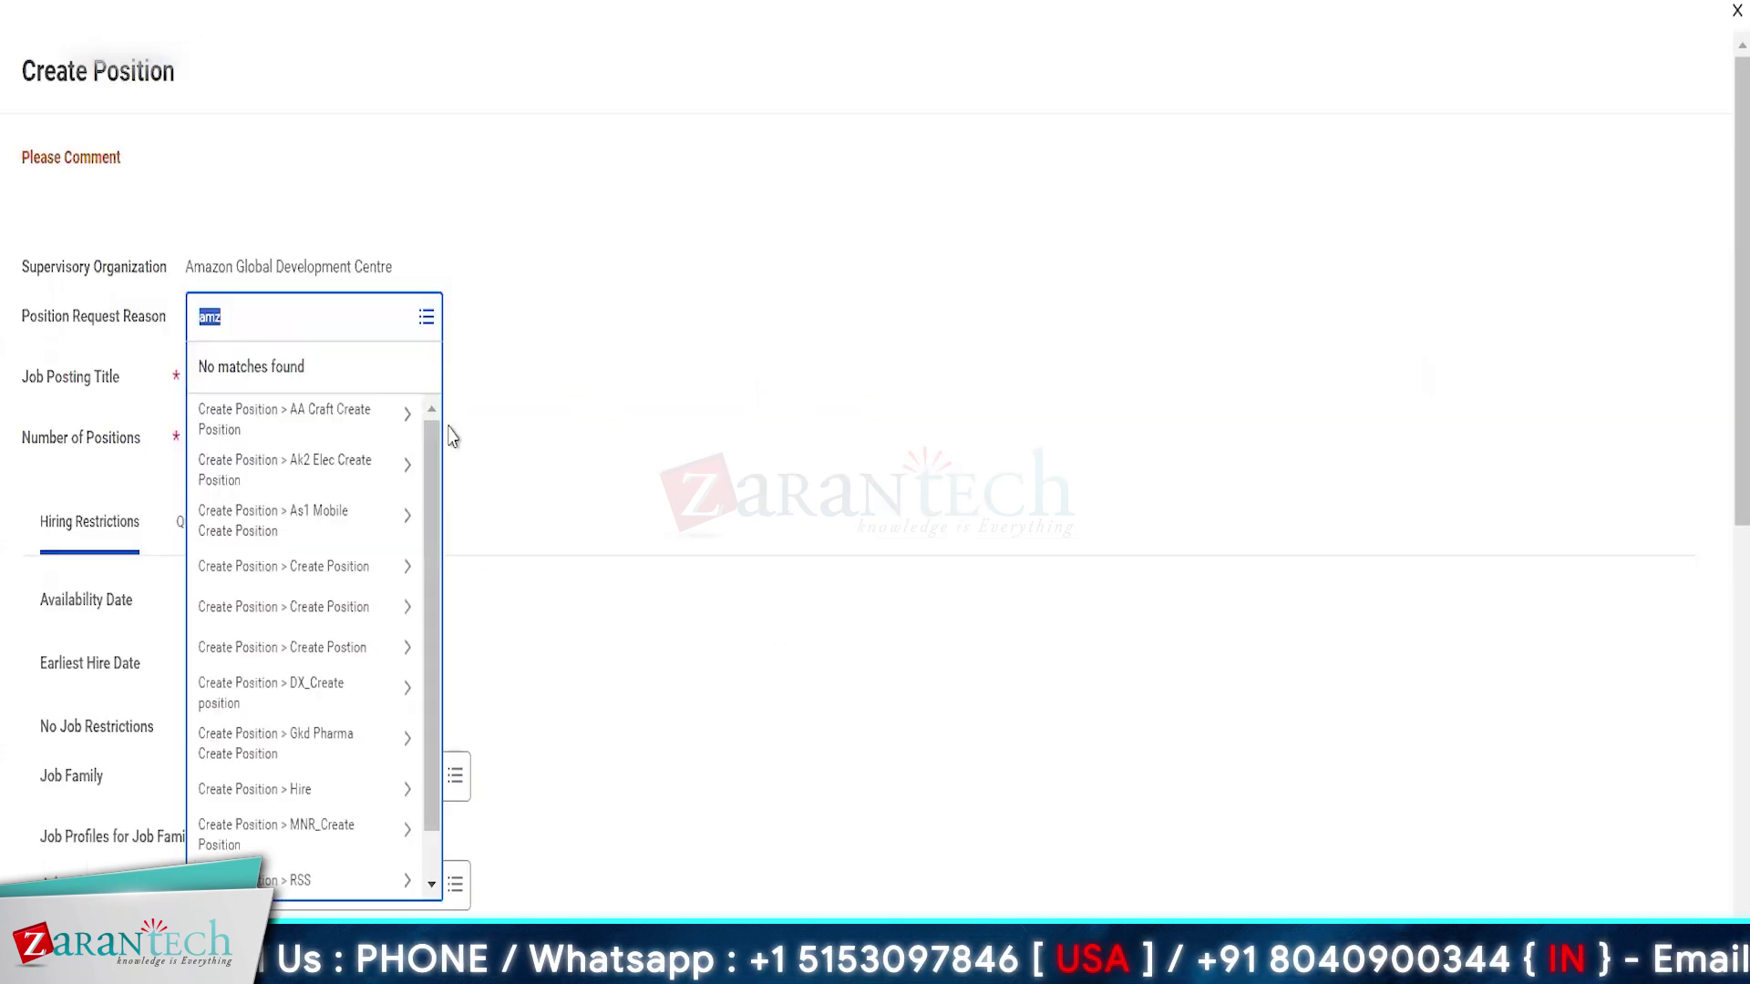
Return to the Create Position form and search the position request reasons for "create position".
{"action": "scroll", "coordinate": [360, 592], "scroll_direction": "down", "scroll_amount": 1}
{"action": "scroll", "coordinate": [346, 547], "scroll_direction": "up", "scroll_amount": 1}
{"action": "key", "text": "BackSpace"}
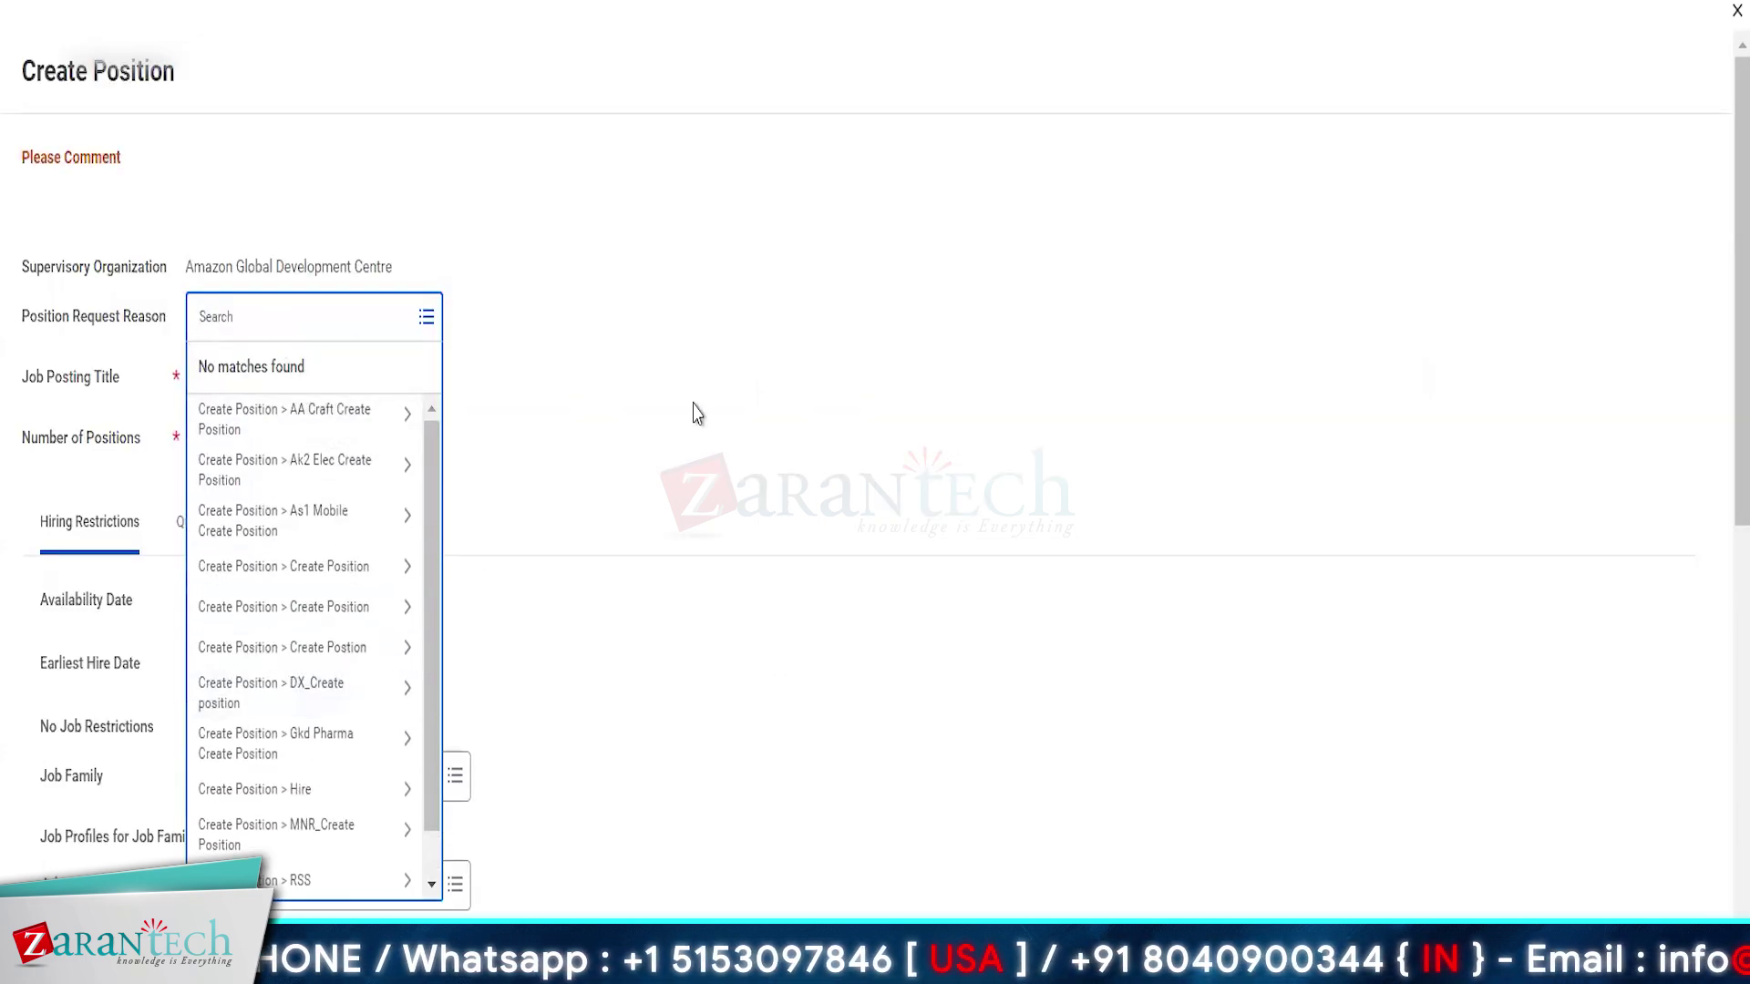
{"action": "left_click", "coordinate": [271, 332]}
{"action": "type", "text": "am"}
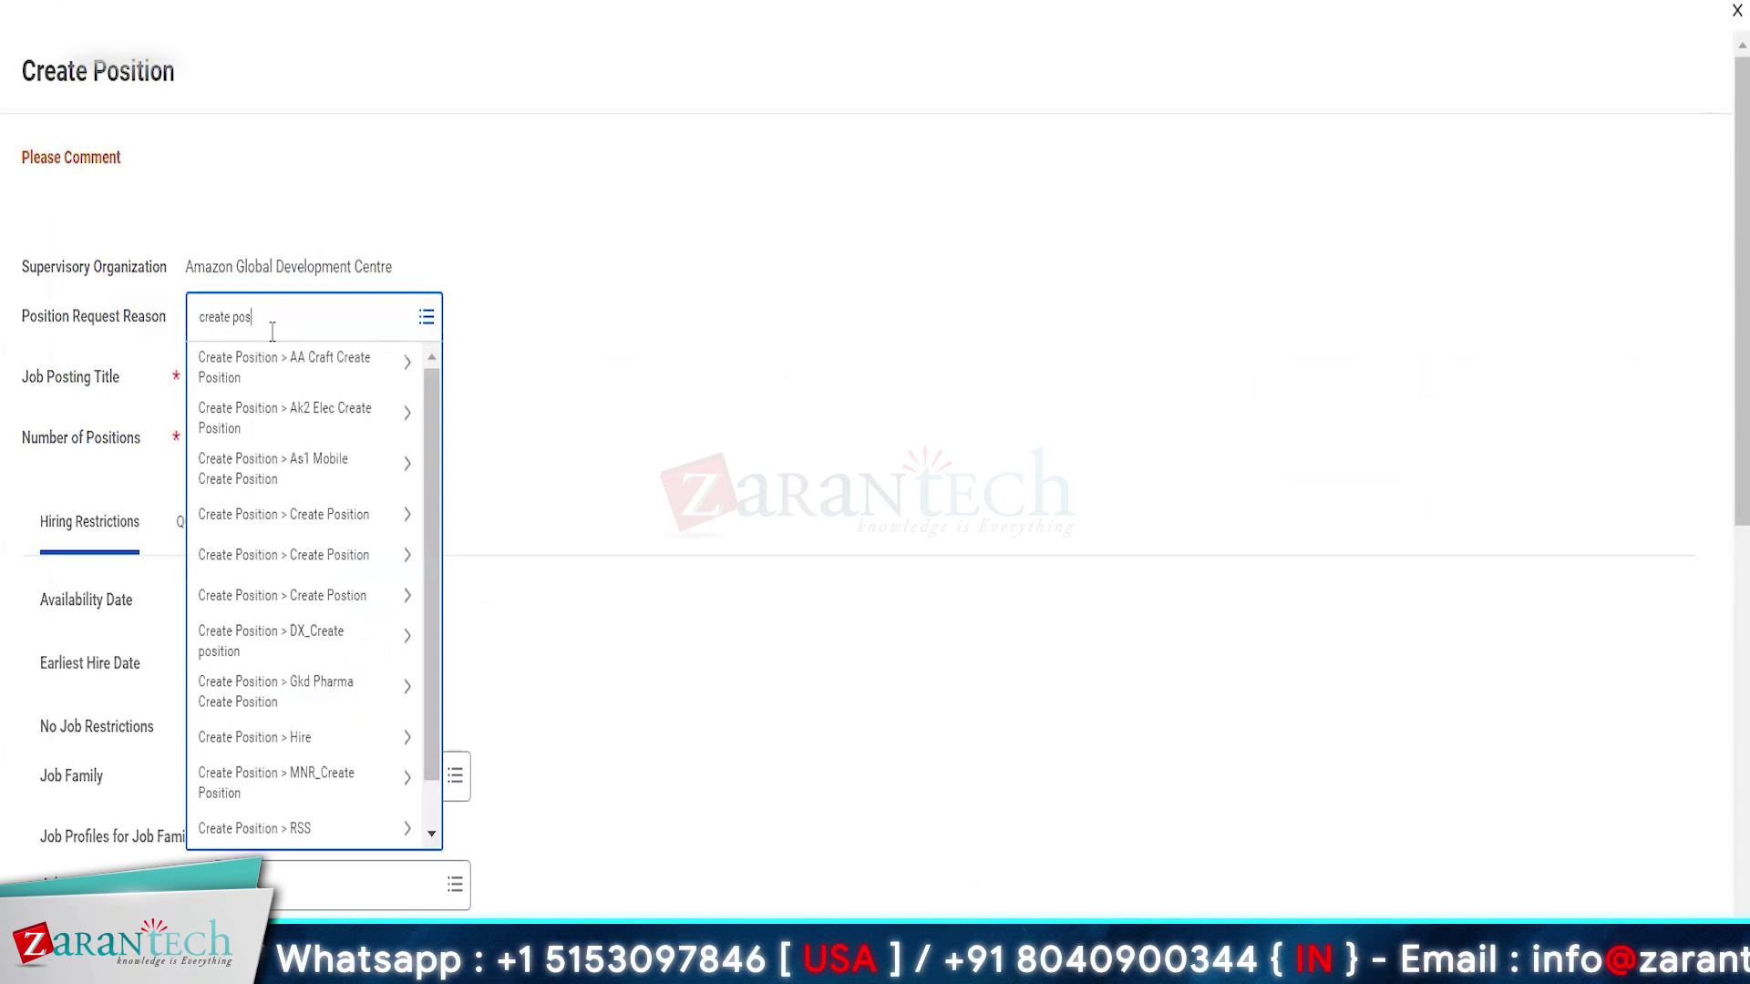
{"action": "type", "text": "sition"}
{"action": "key", "text": "Return"}
{"action": "scroll", "coordinate": [328, 683], "scroll_direction": "down", "scroll_amount": 3}
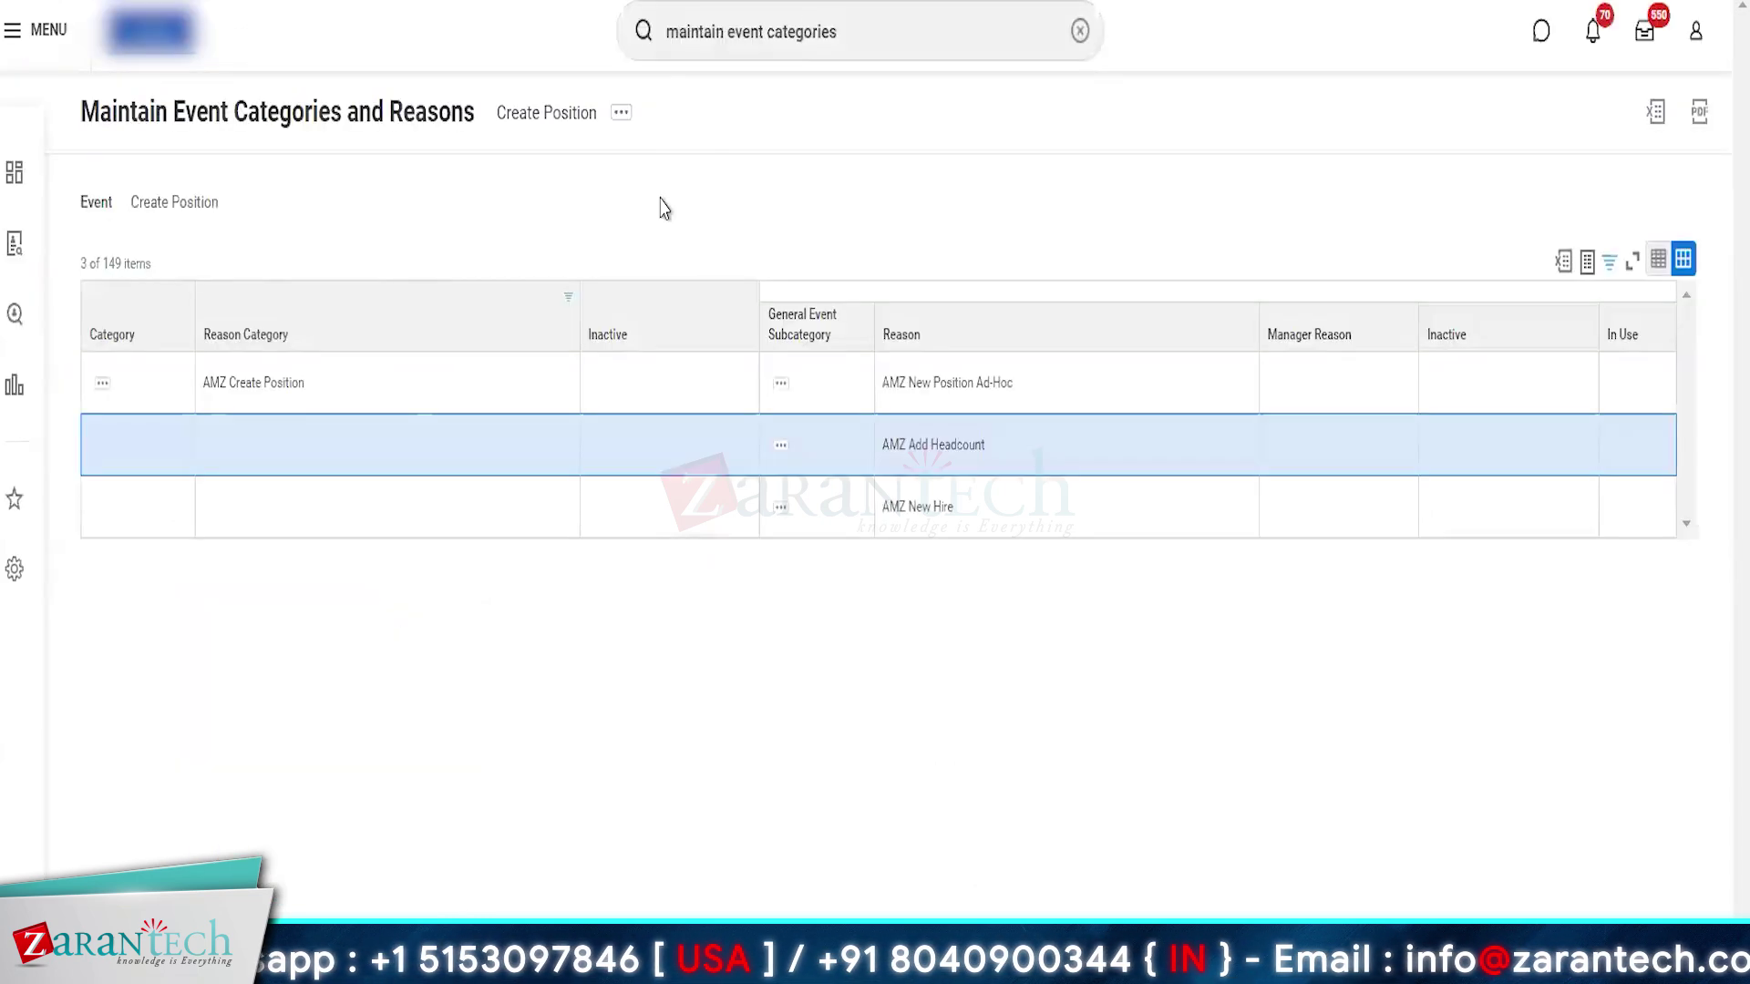
Reopen Maintain Event Categories and Reasons for the Create Position event for editing.
{"action": "key", "text": "Return"}
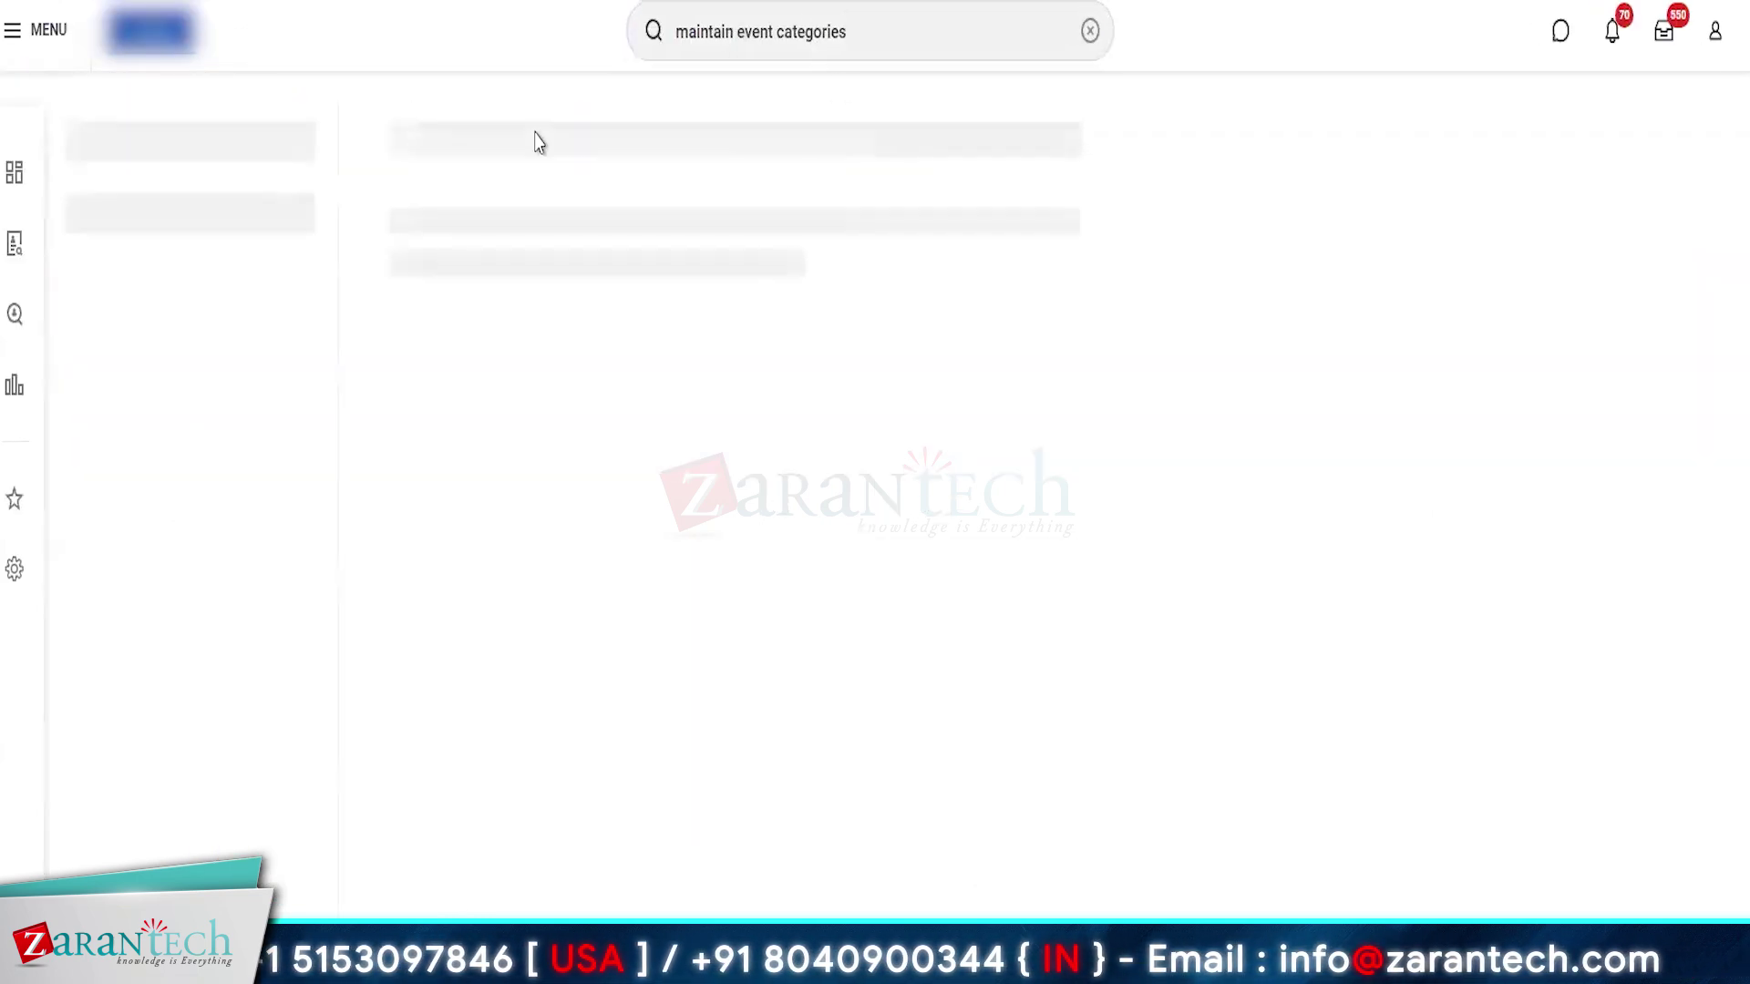
{"action": "left_click", "coordinate": [494, 210]}
{"action": "type", "text": "create position"}
{"action": "key", "text": "Return"}
{"action": "left_click", "coordinate": [1081, 502]}
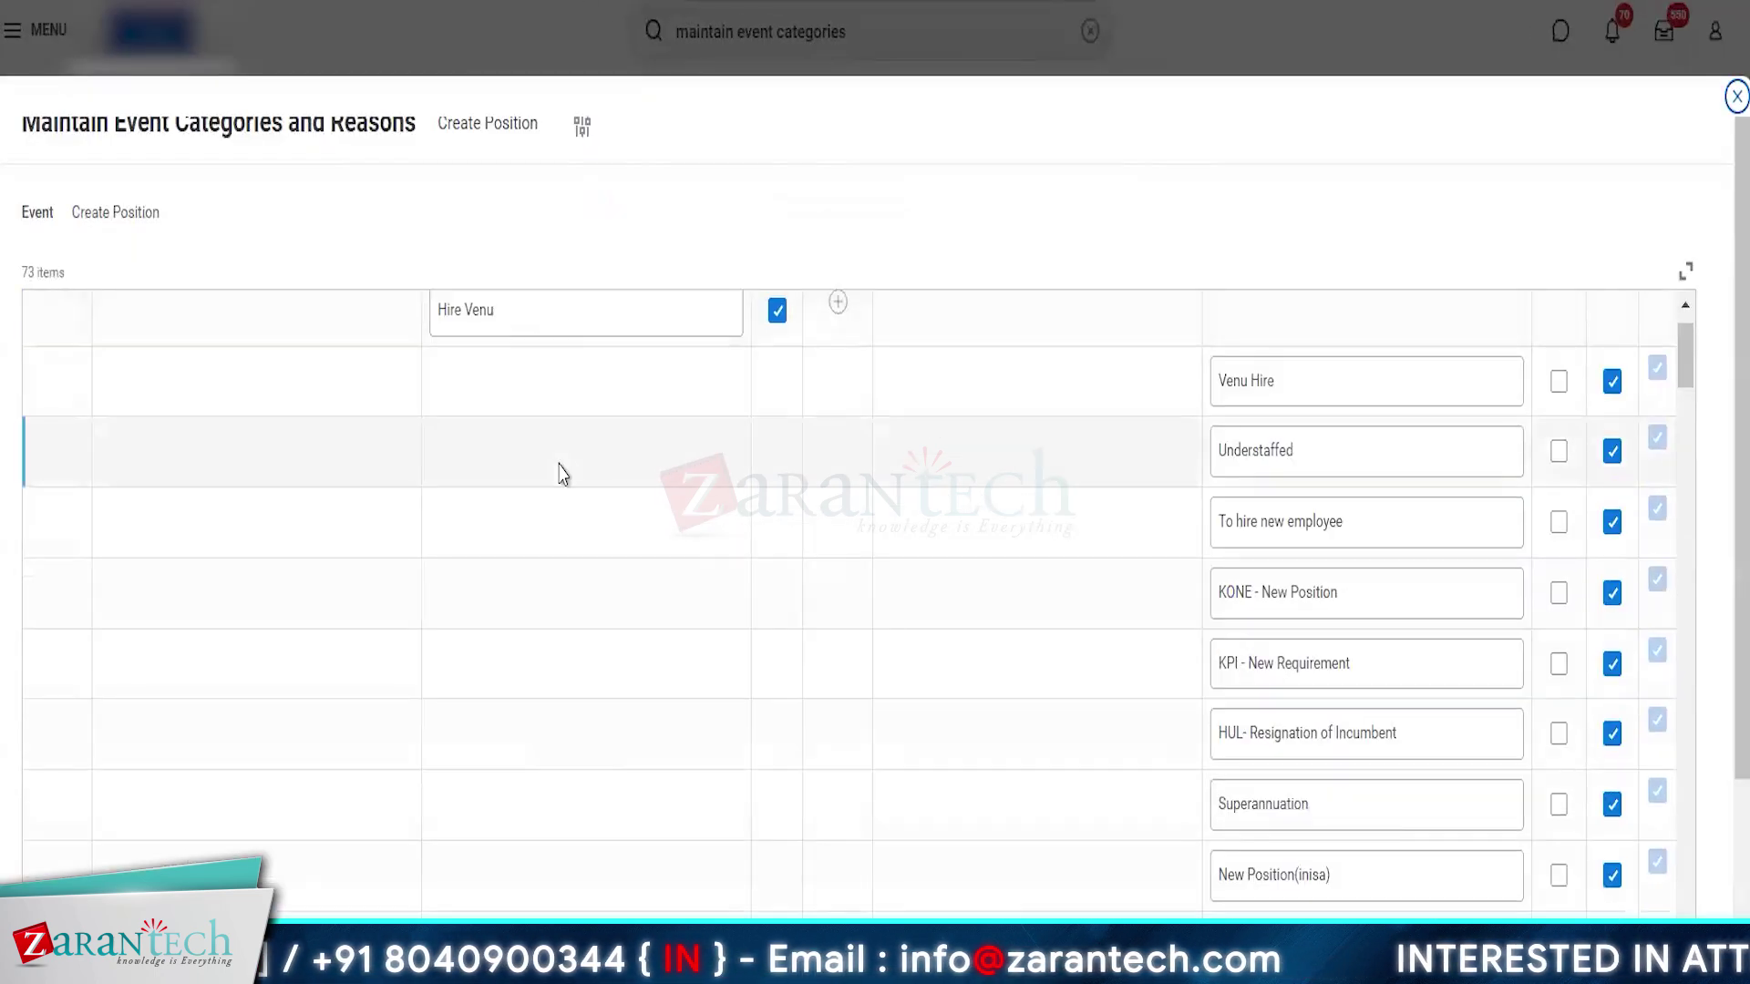
Find "amz" on the page and mark AMZ New Position Ad-Hoc as a manager reason.
{"action": "key", "text": "ctrl+f"}
{"action": "type", "text": "amz"}
{"action": "left_click", "coordinate": [1558, 864]}
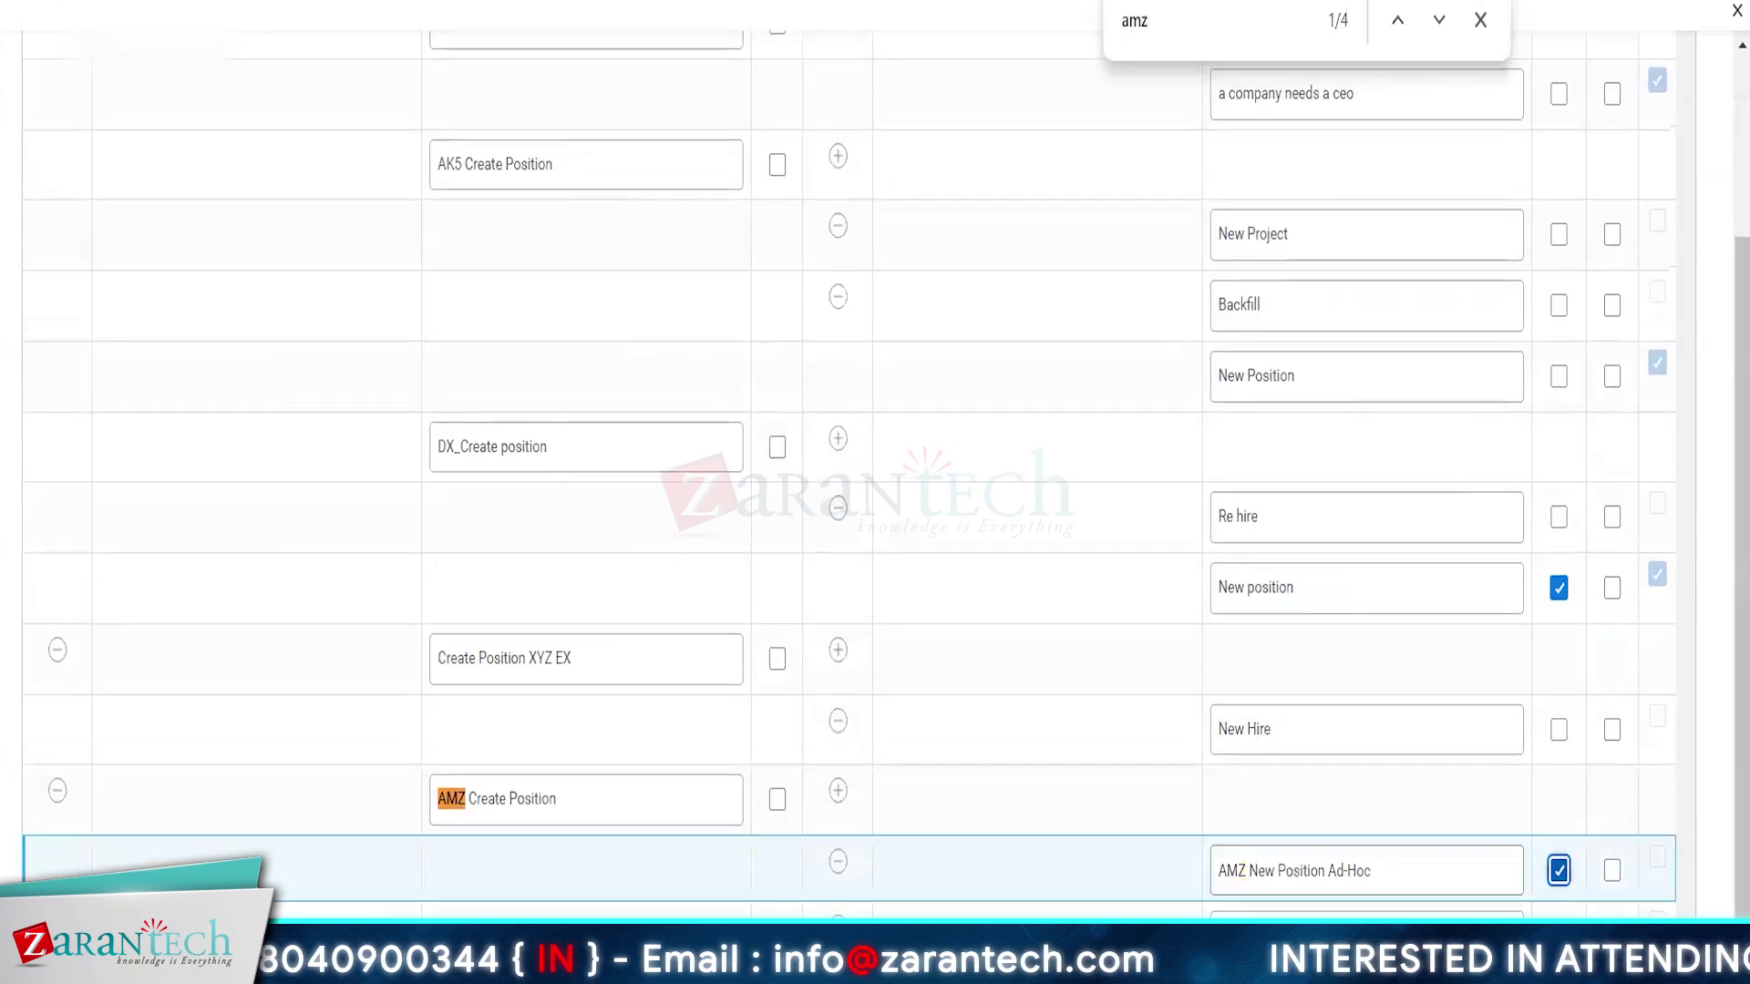
{"action": "scroll", "coordinate": [1492, 891], "scroll_direction": "up", "scroll_amount": 20}
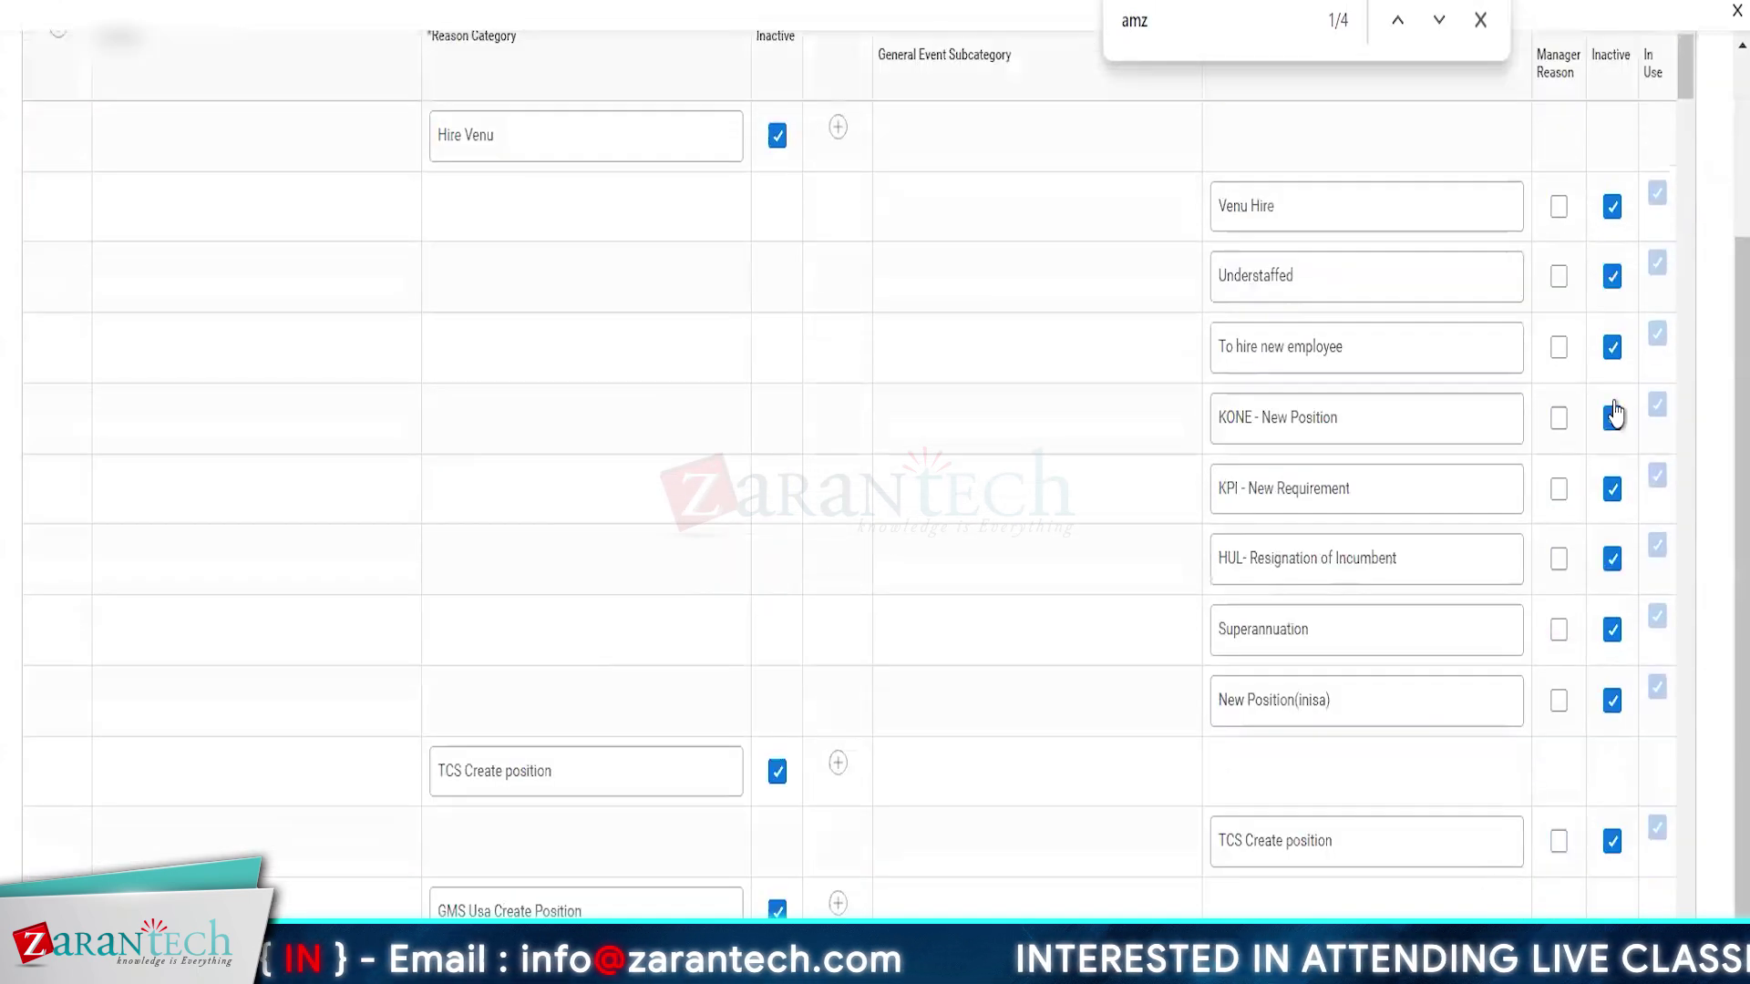
Set the position request reason to AMZ Create Position > AMZ New Hire on the Create Position form and extend the expiring session.
{"action": "left_click", "coordinate": [1480, 20]}
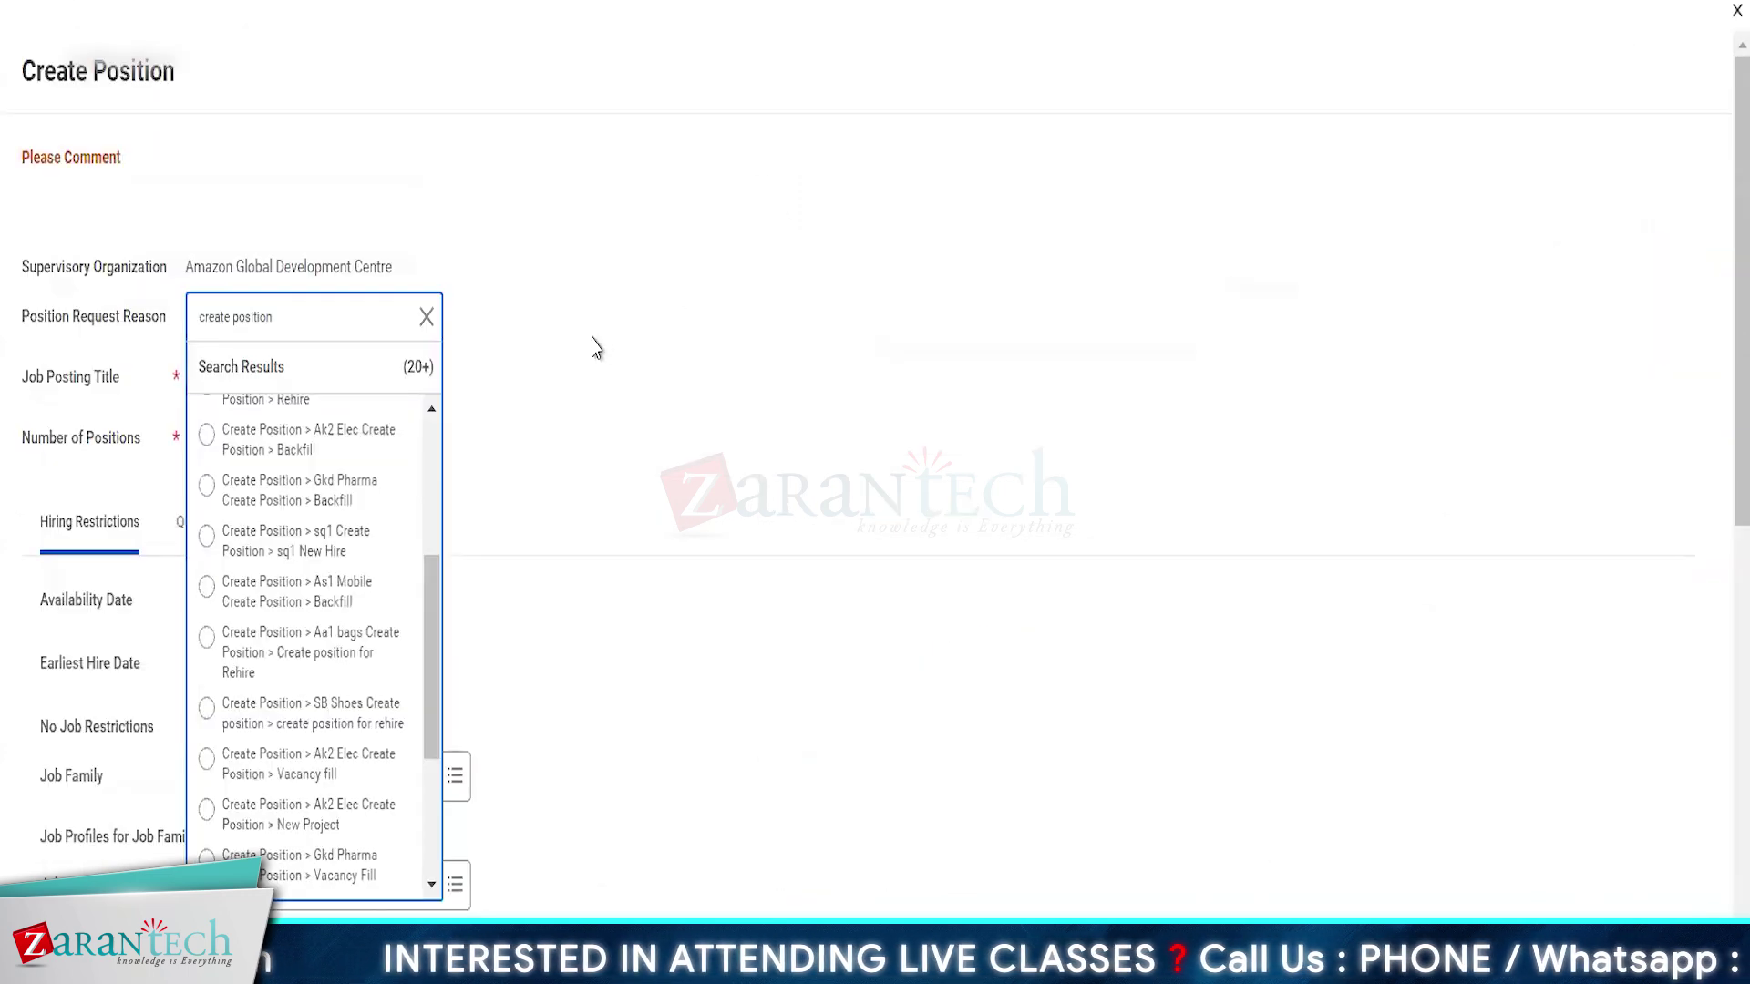
{"action": "left_click", "coordinate": [593, 348]}
{"action": "left_click", "coordinate": [357, 324]}
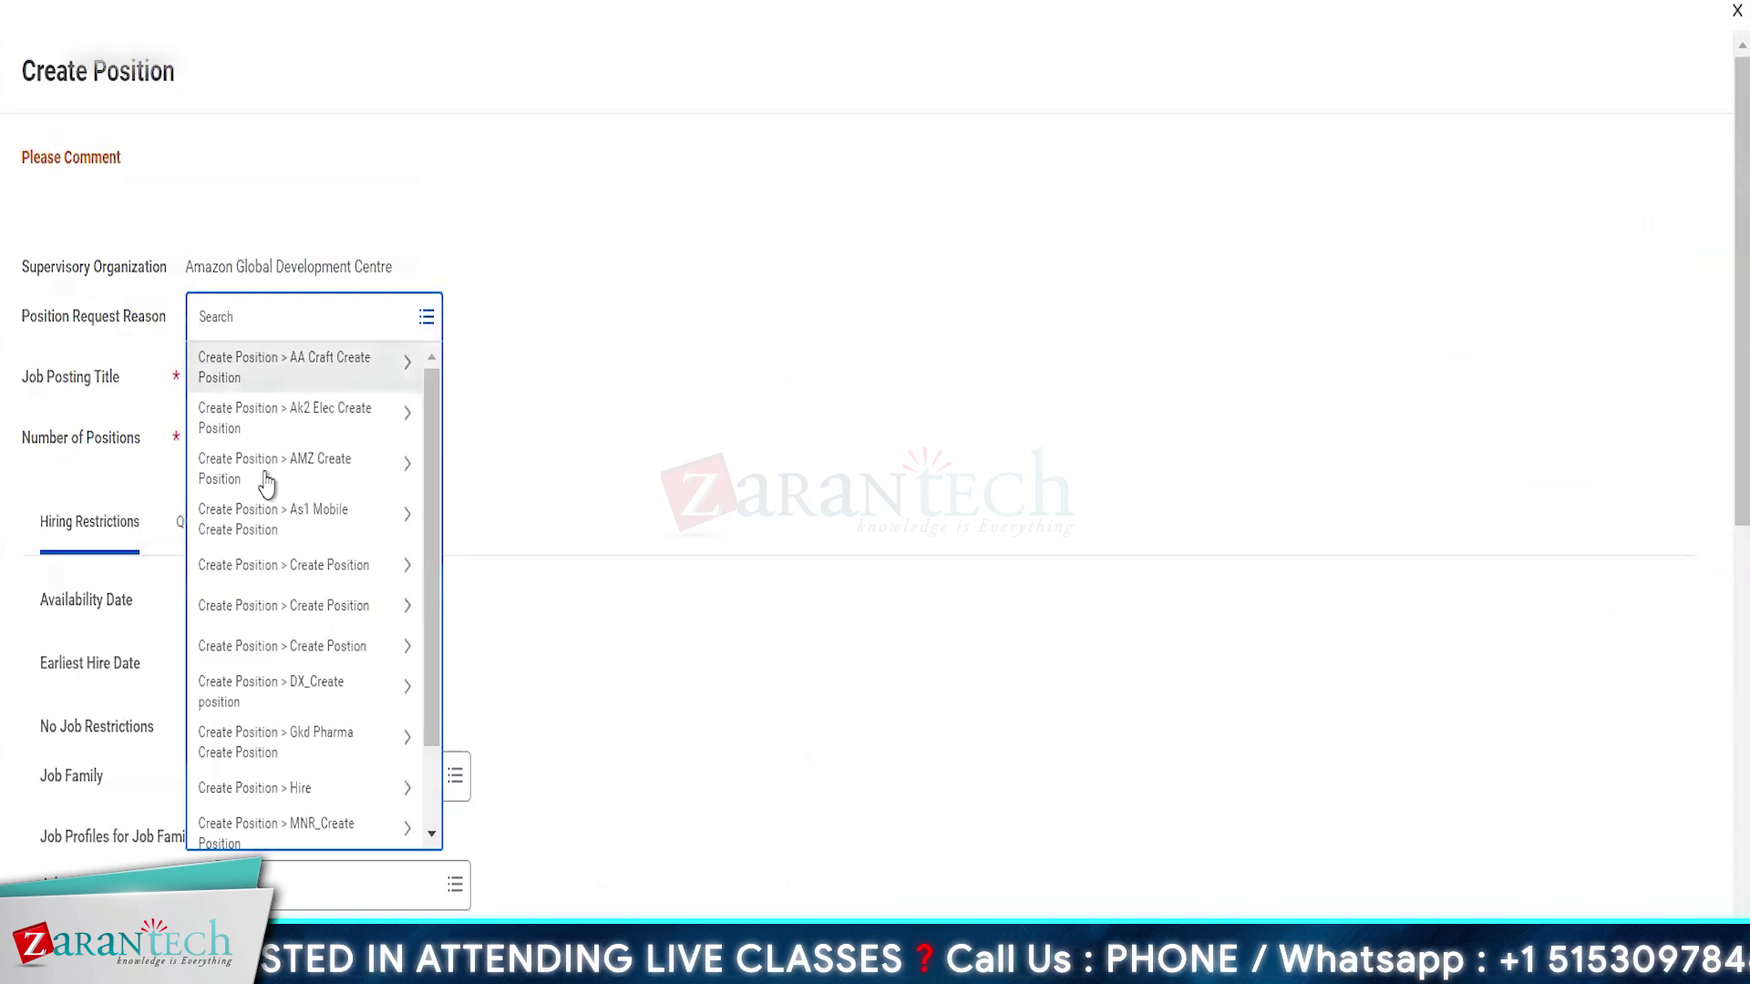
{"action": "left_click", "coordinate": [266, 470]}
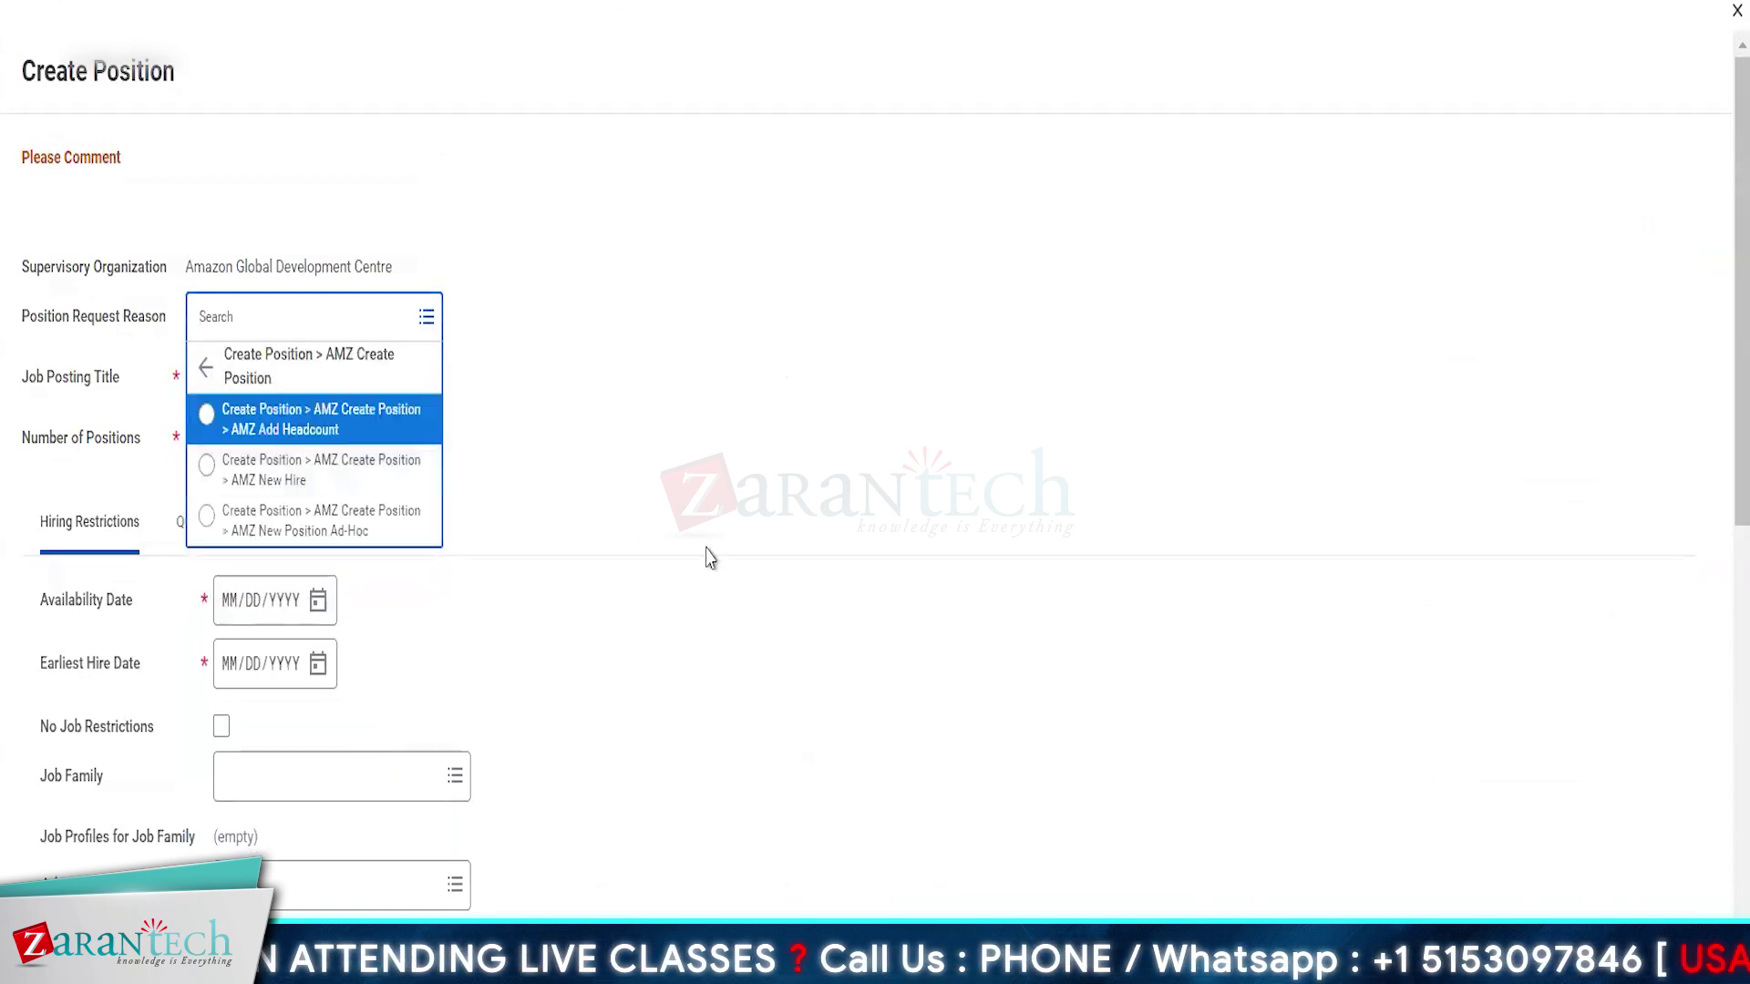
{"action": "left_click", "coordinate": [251, 476]}
{"action": "left_click", "coordinate": [775, 479]}
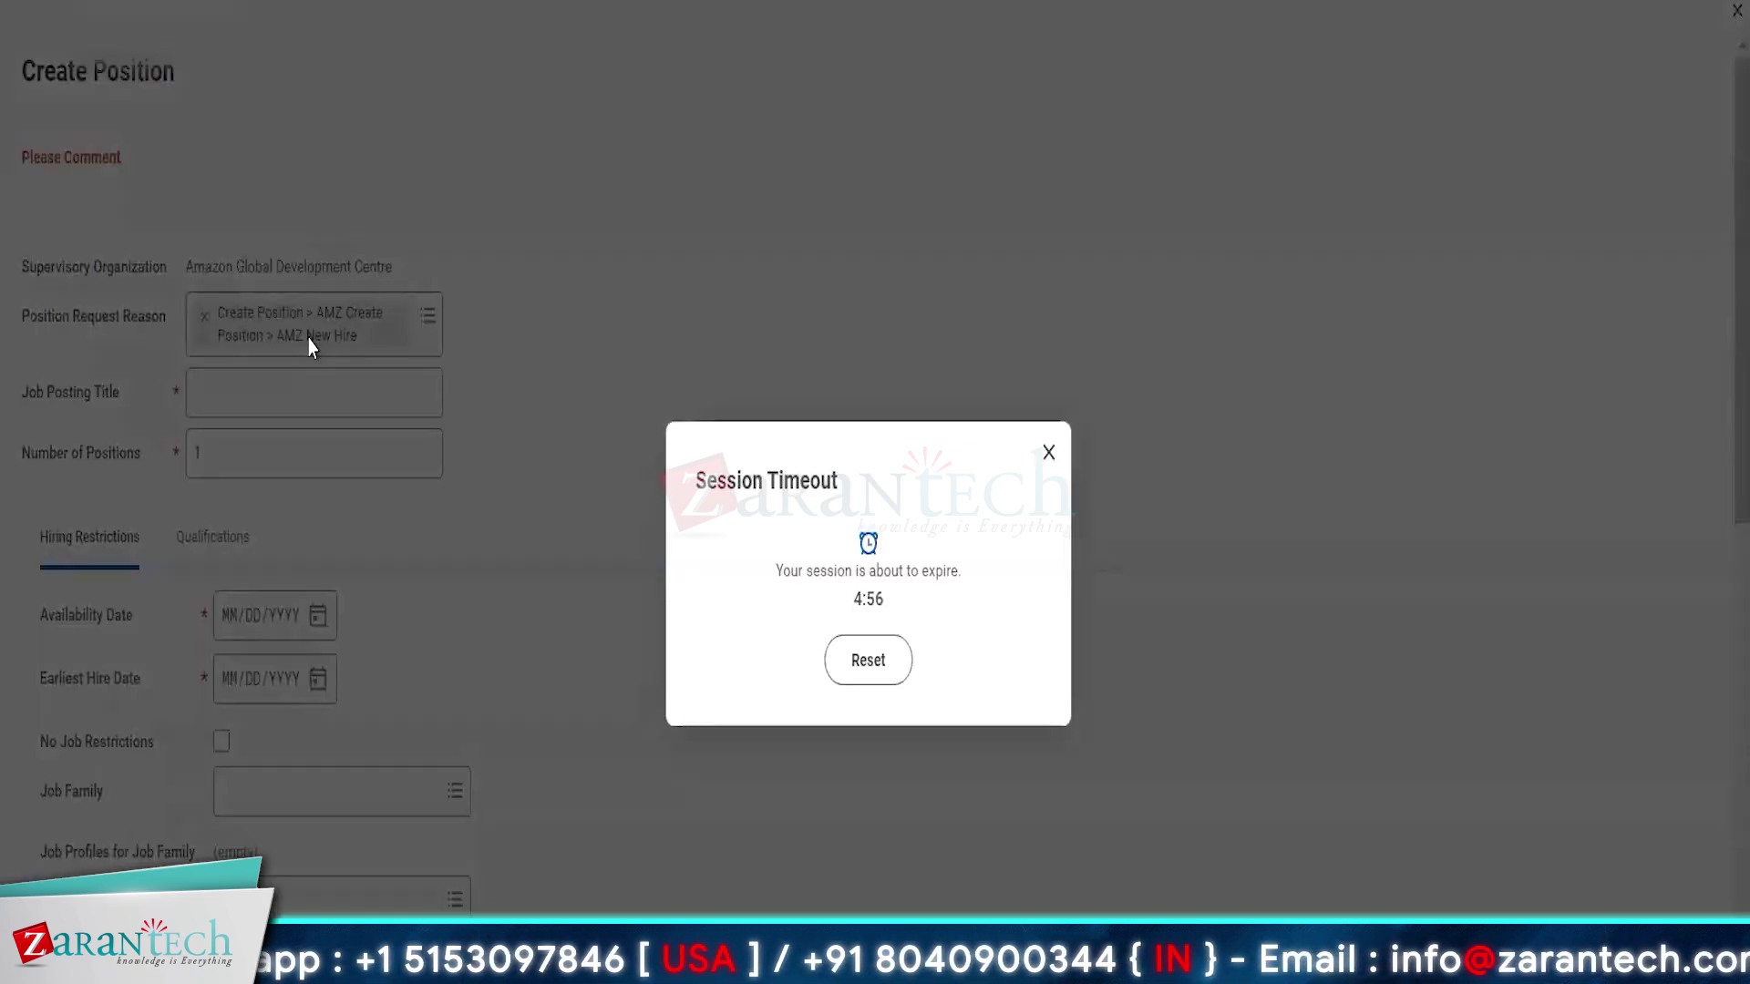
{"action": "left_click", "coordinate": [865, 664]}
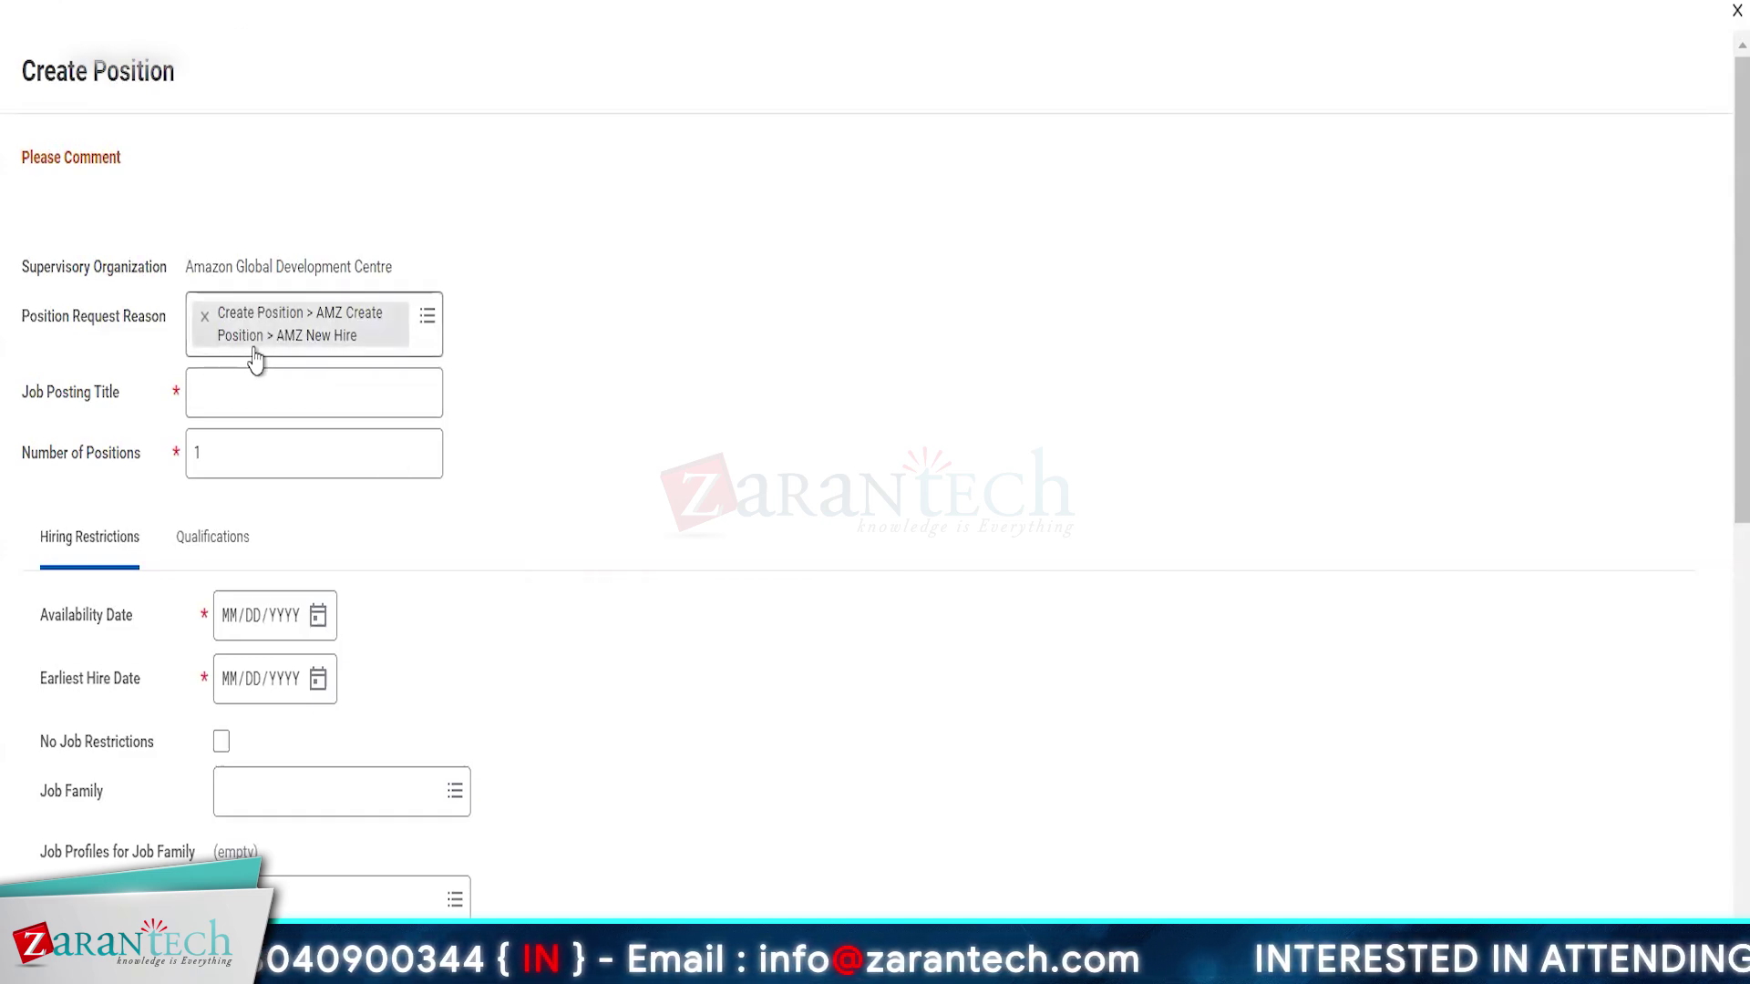
Enter "Workday Consultant" as the job posting title.
{"action": "left_click", "coordinate": [284, 401]}
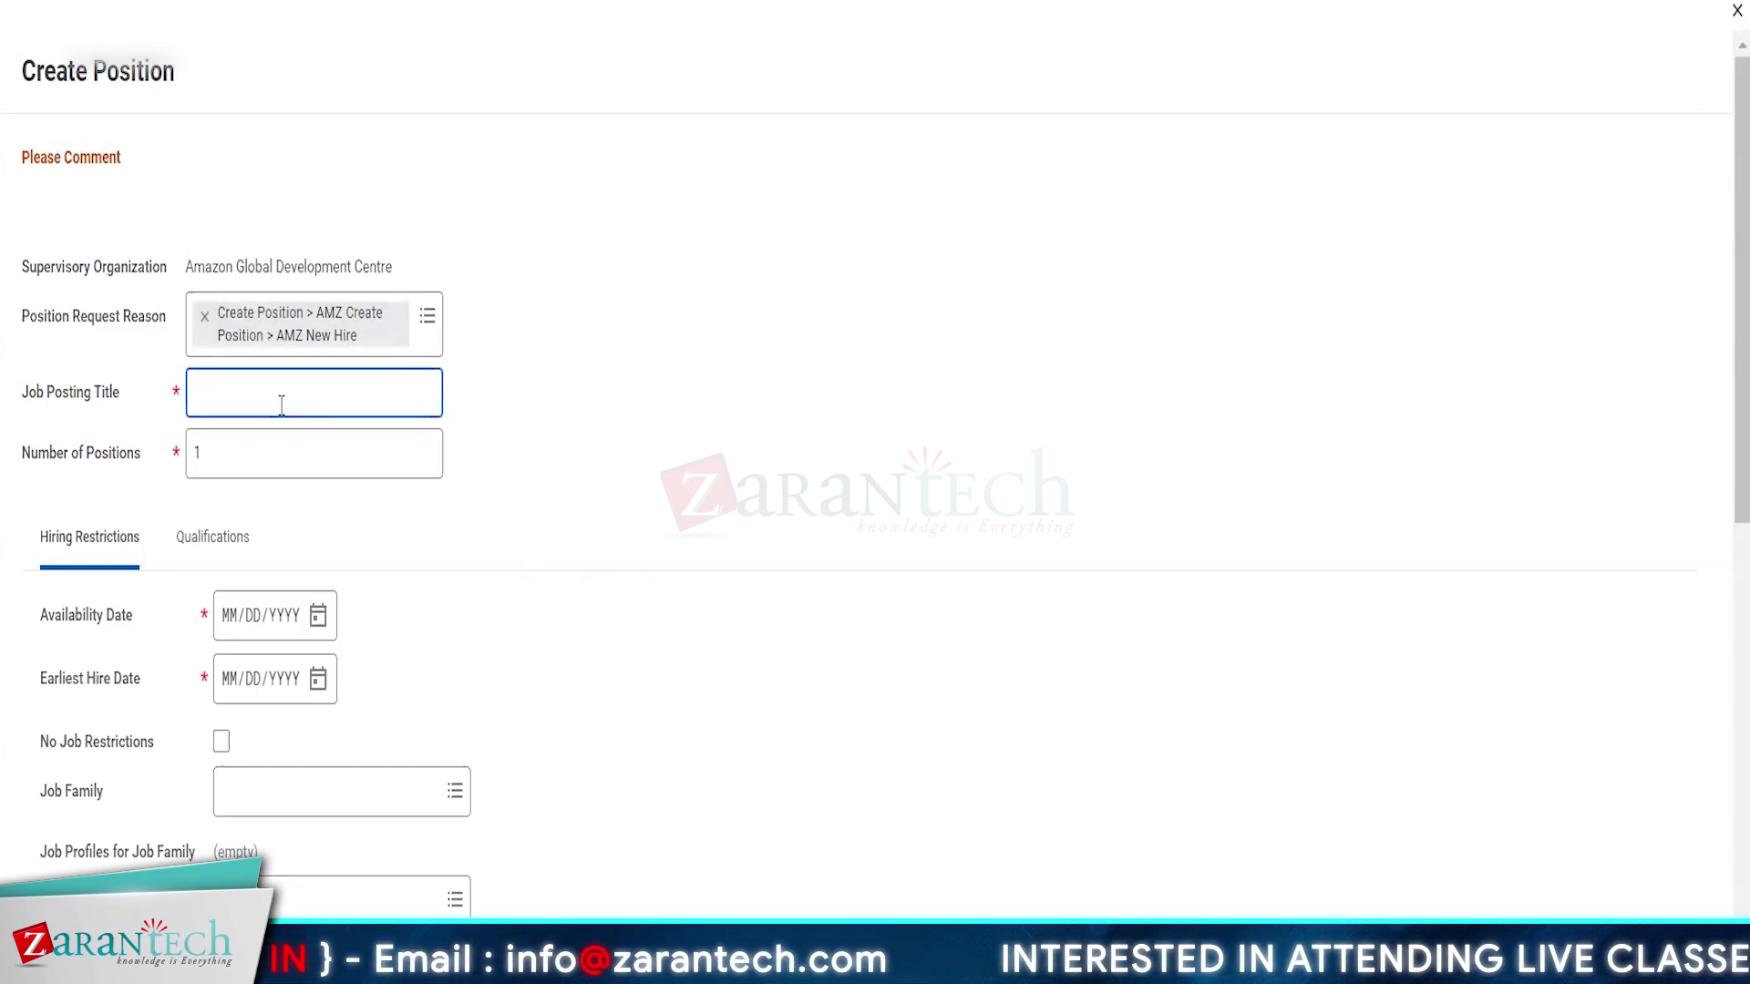
{"action": "type", "text": "W"}
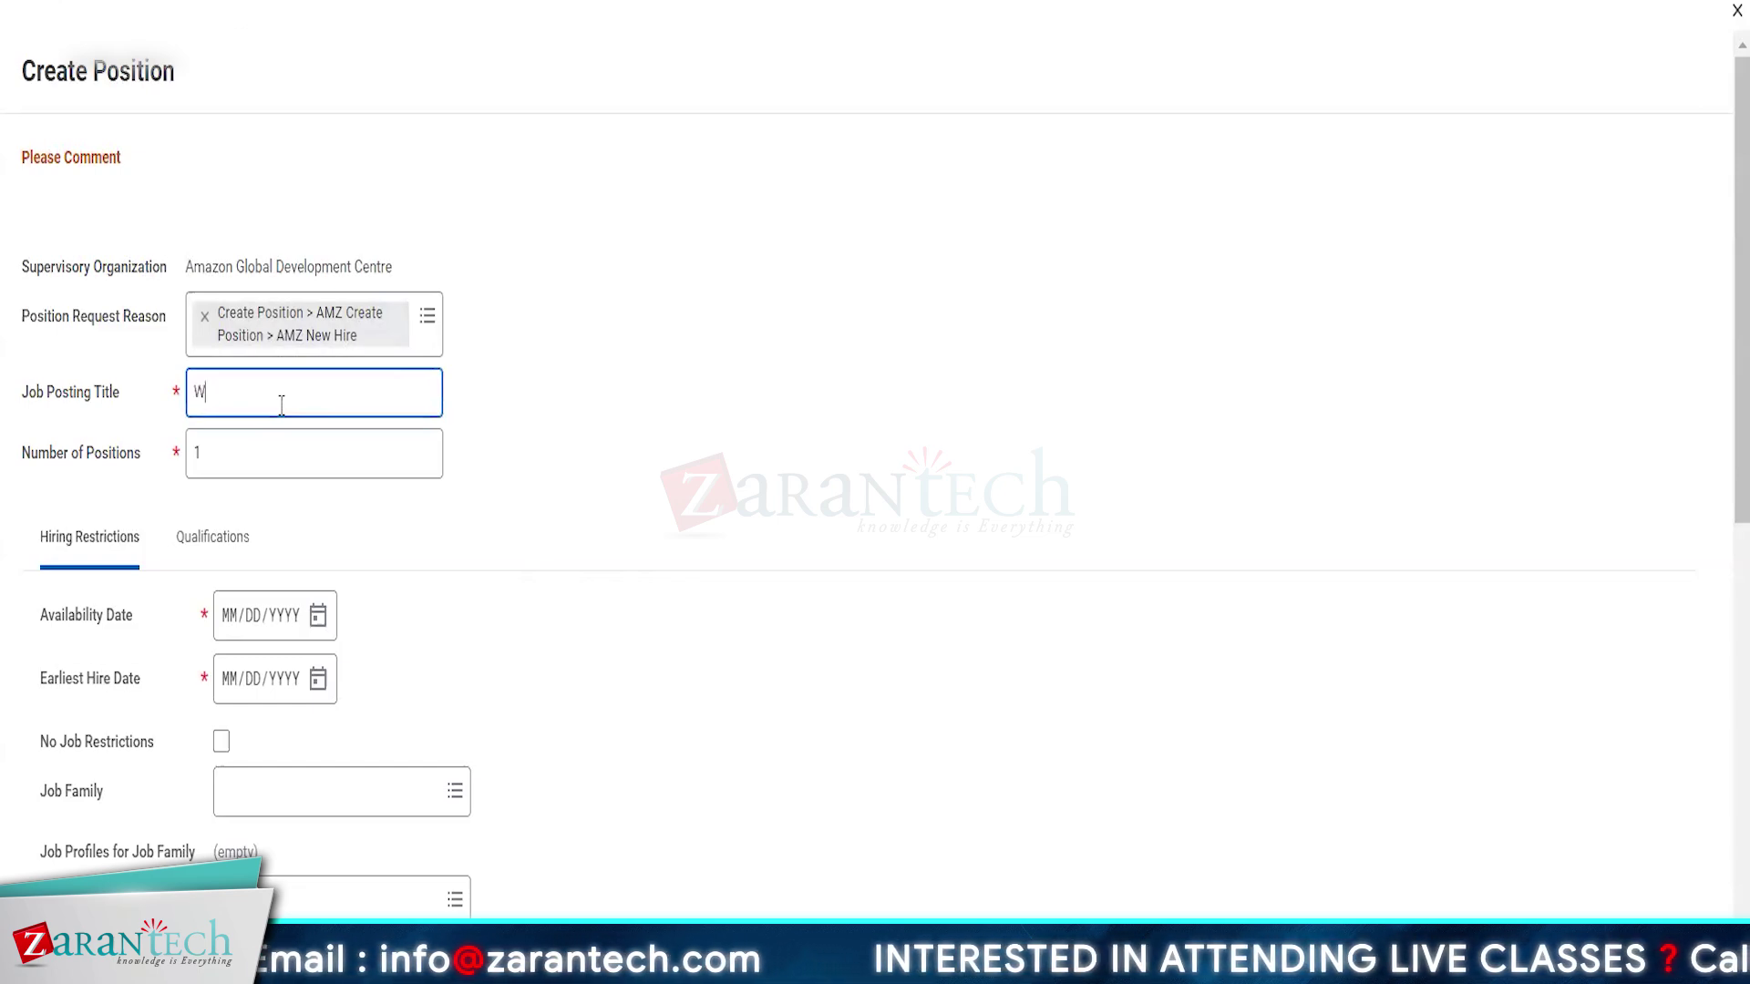
{"action": "type", "text": "orkday C"}
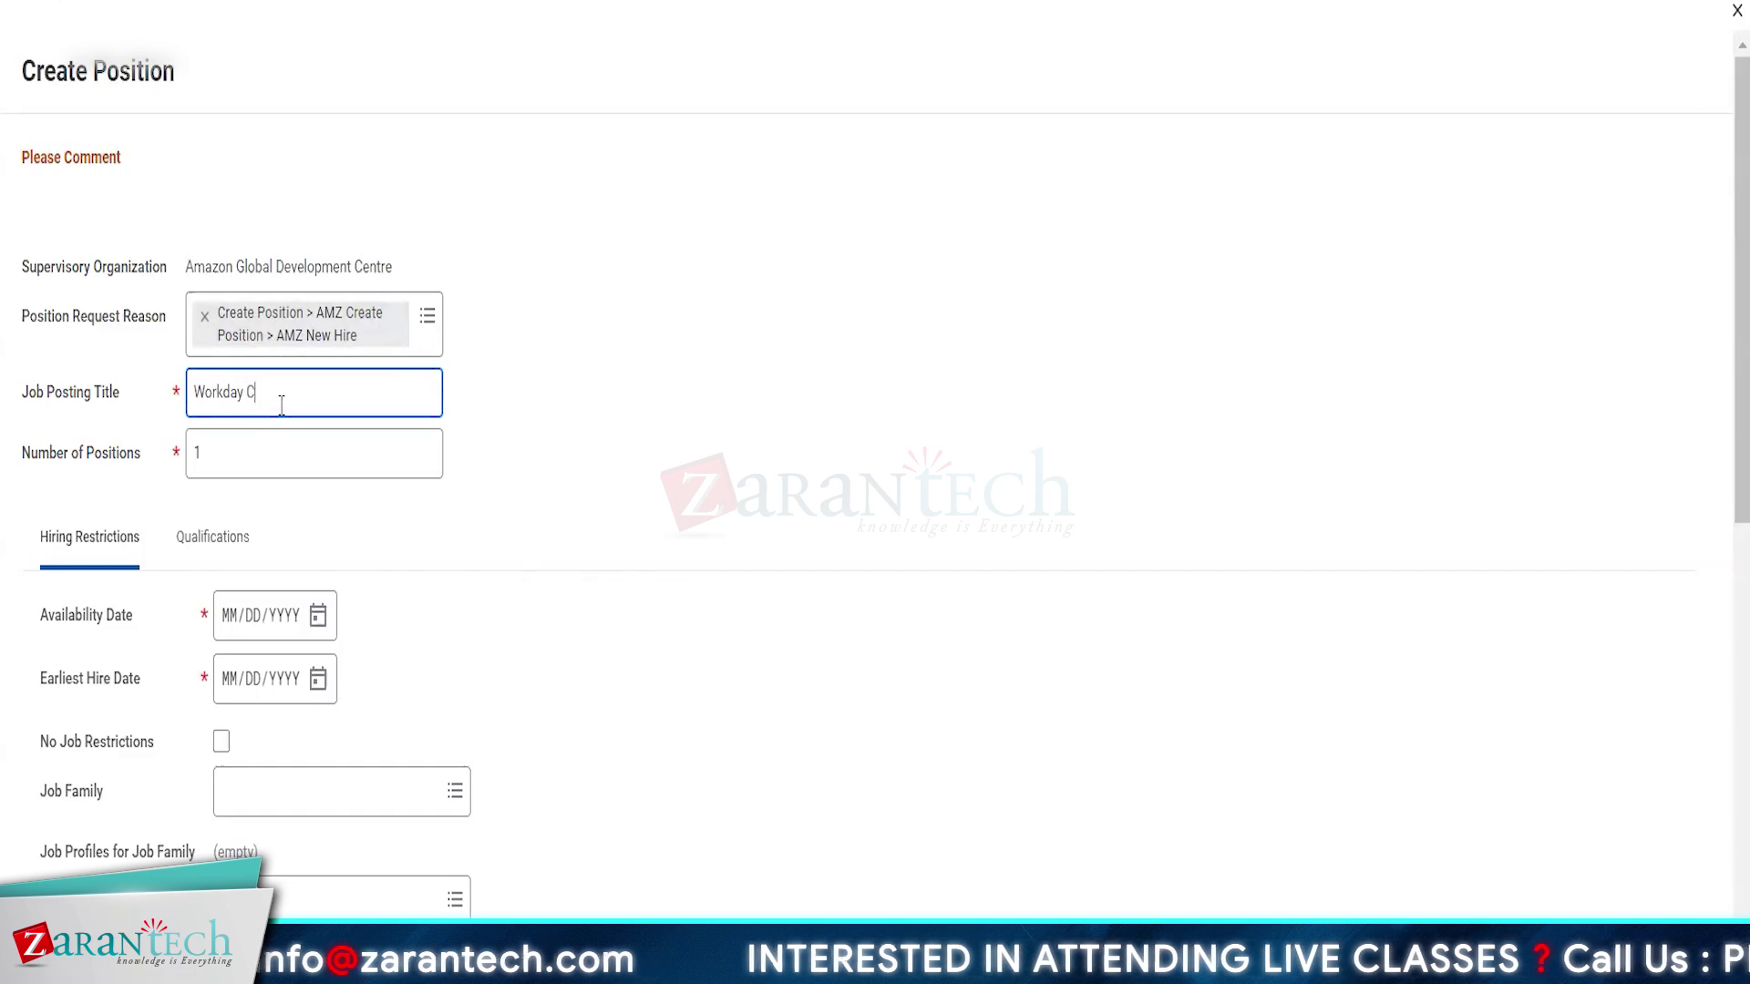
{"action": "type", "text": "onsulta"}
{"action": "key", "text": "BackSpace"}
{"action": "key", "text": "BackSpace"}
{"action": "type", "text": "ant"}
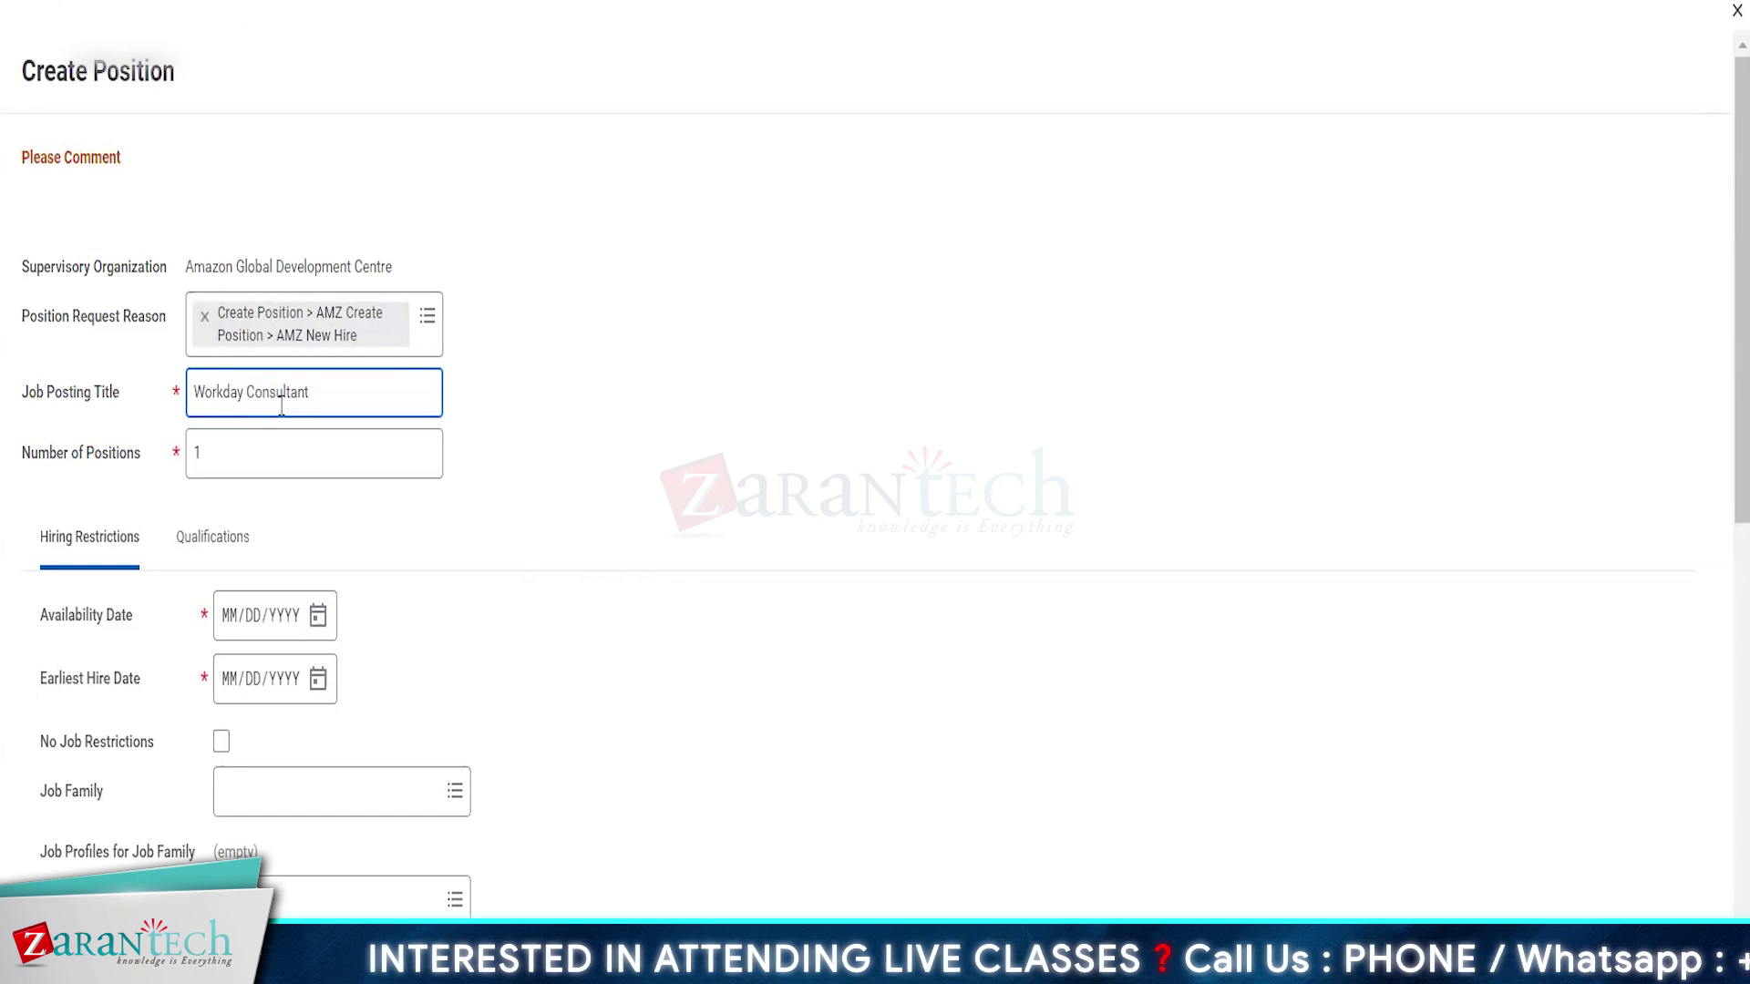
Set the number of positions to 3.
{"action": "left_click", "coordinate": [223, 452]}
{"action": "double_click", "coordinate": [222, 452]}
{"action": "type", "text": "3"}
{"action": "left_click", "coordinate": [503, 567]}
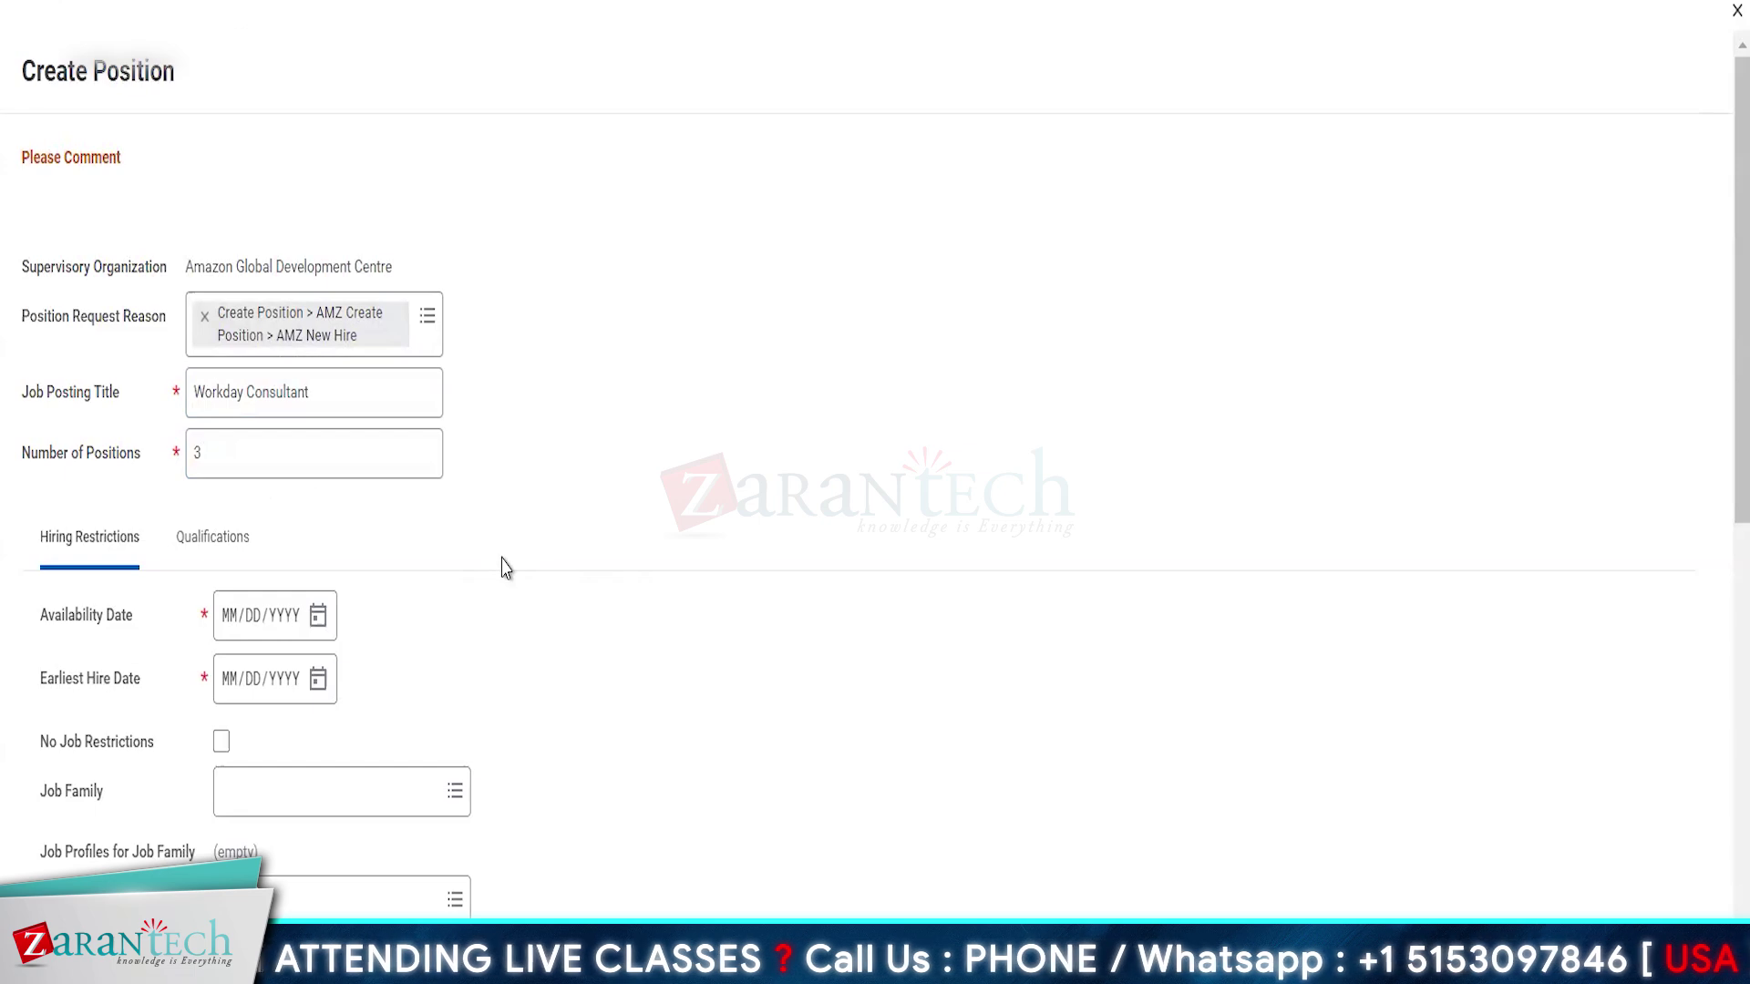
Set the availability date to March 20, 2024, and change it to April 1, 2024.
{"action": "scroll", "coordinate": [503, 567], "scroll_direction": "down", "scroll_amount": 4}
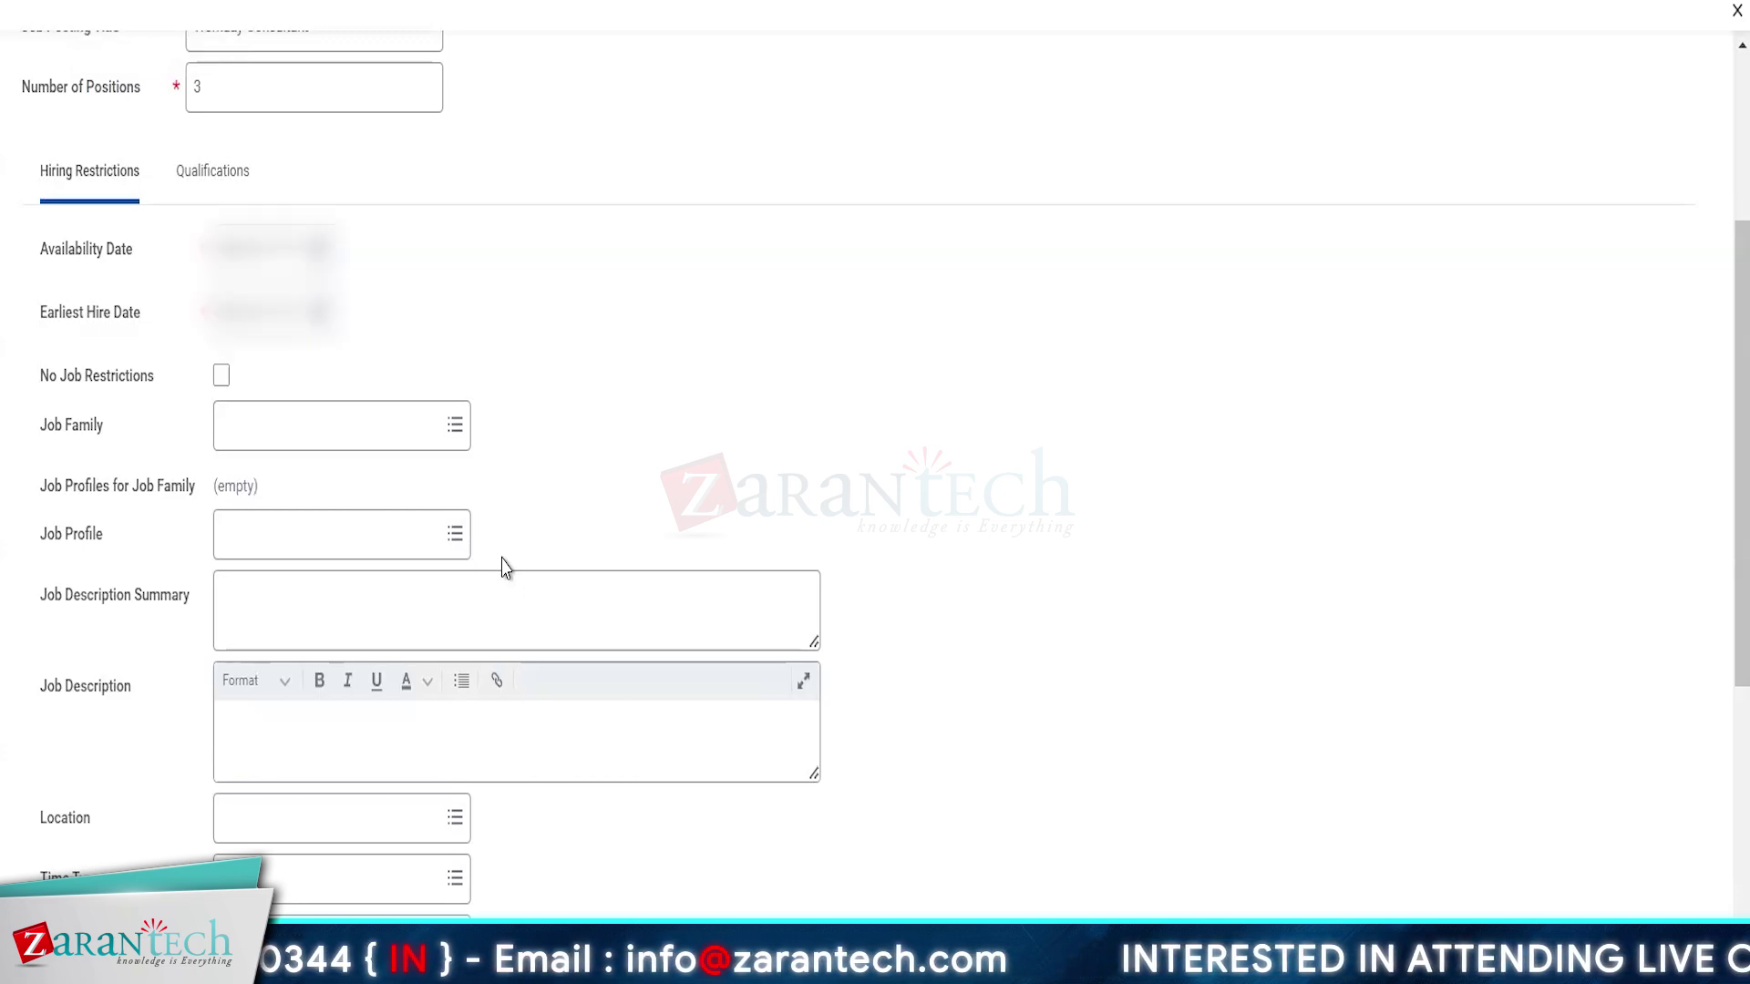
{"action": "left_click", "coordinate": [318, 248]}
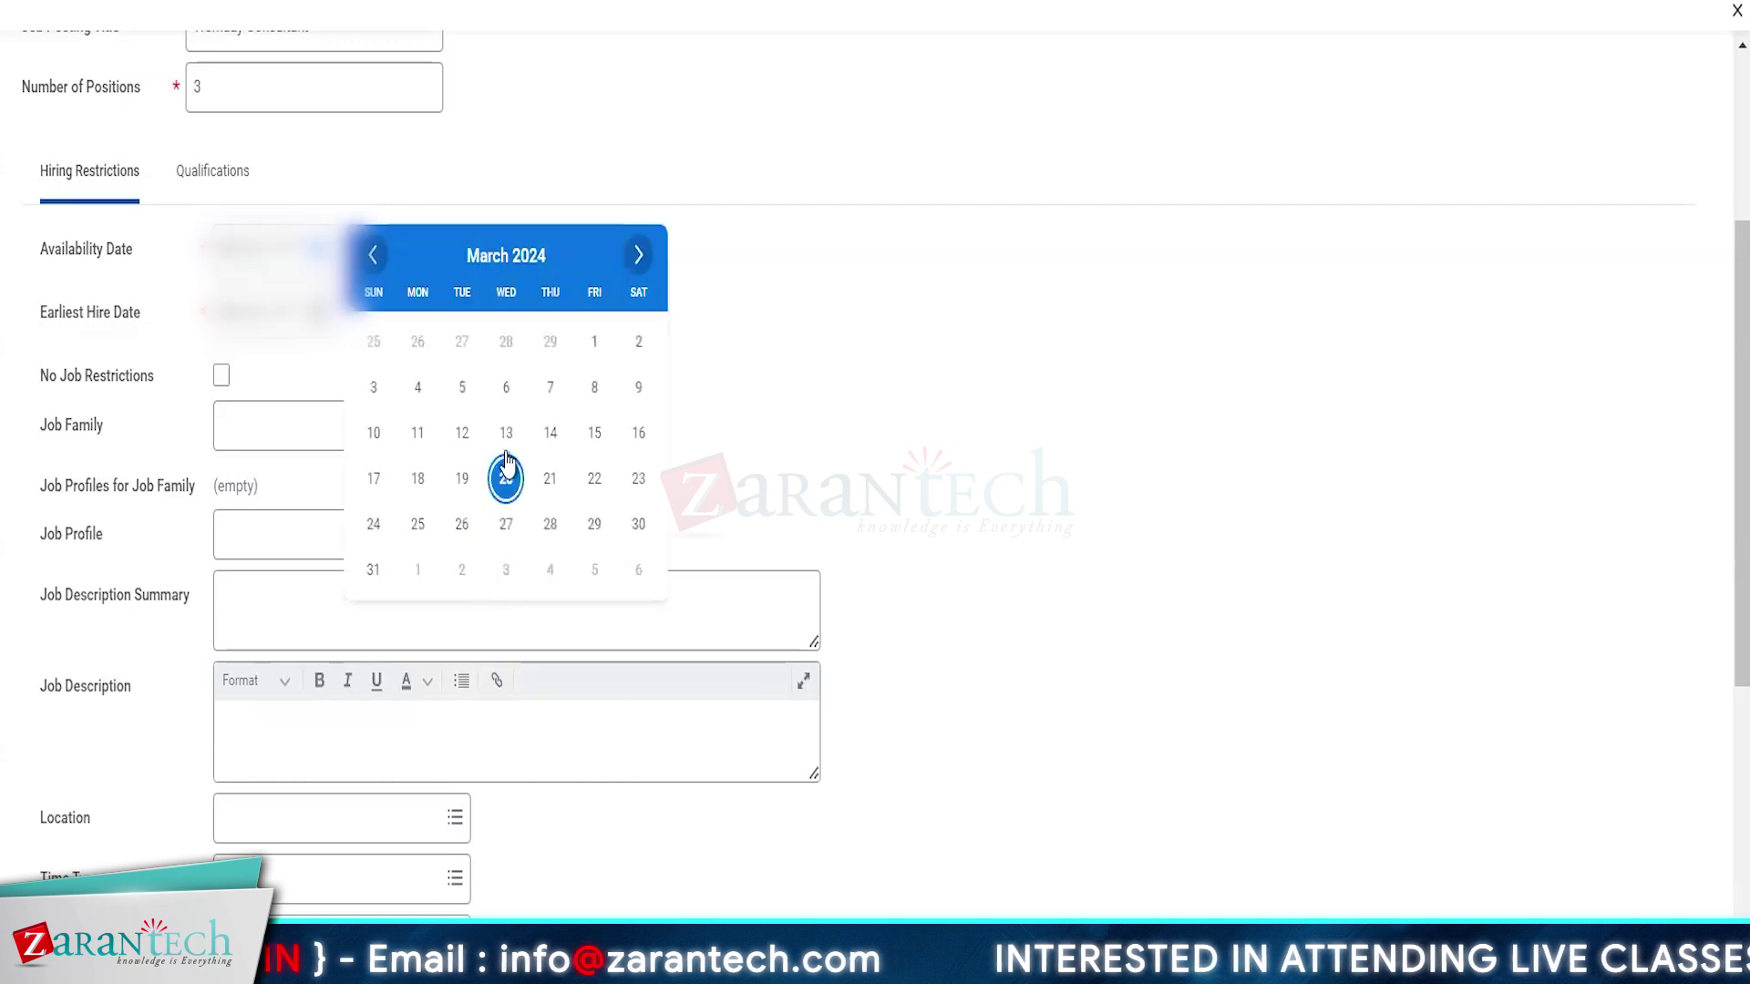
{"action": "left_click", "coordinate": [506, 479]}
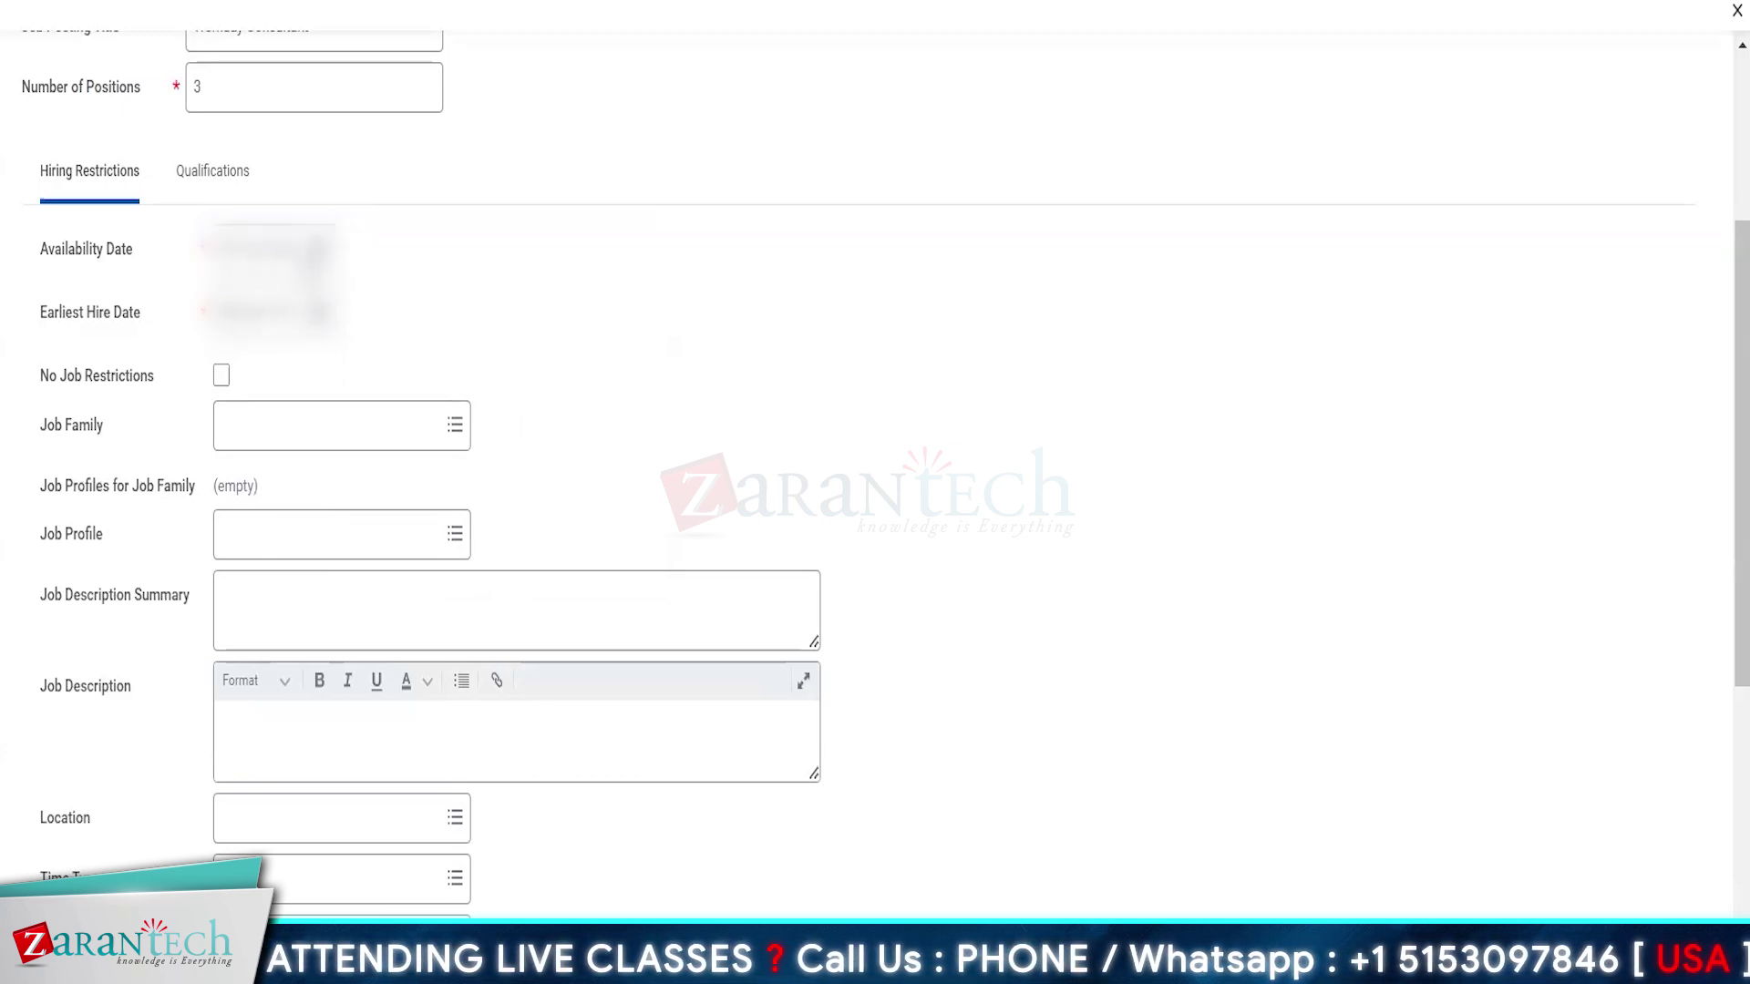
{"action": "left_click", "coordinate": [317, 249]}
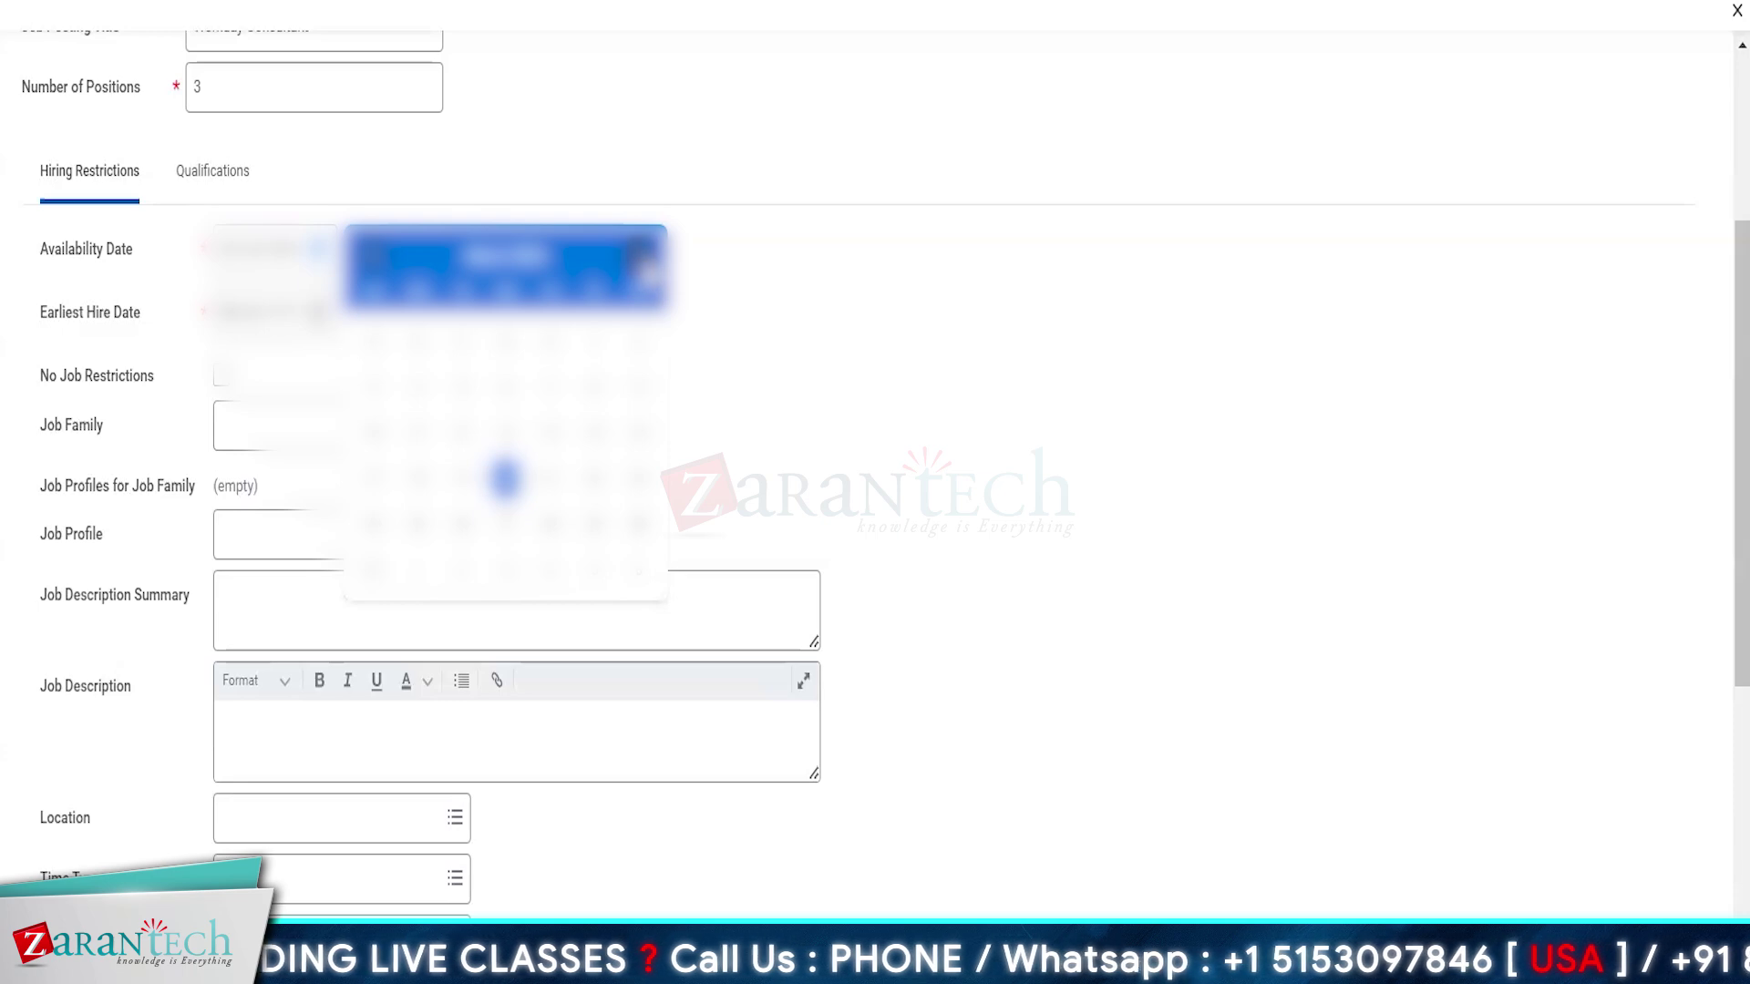
{"action": "left_click", "coordinate": [415, 345]}
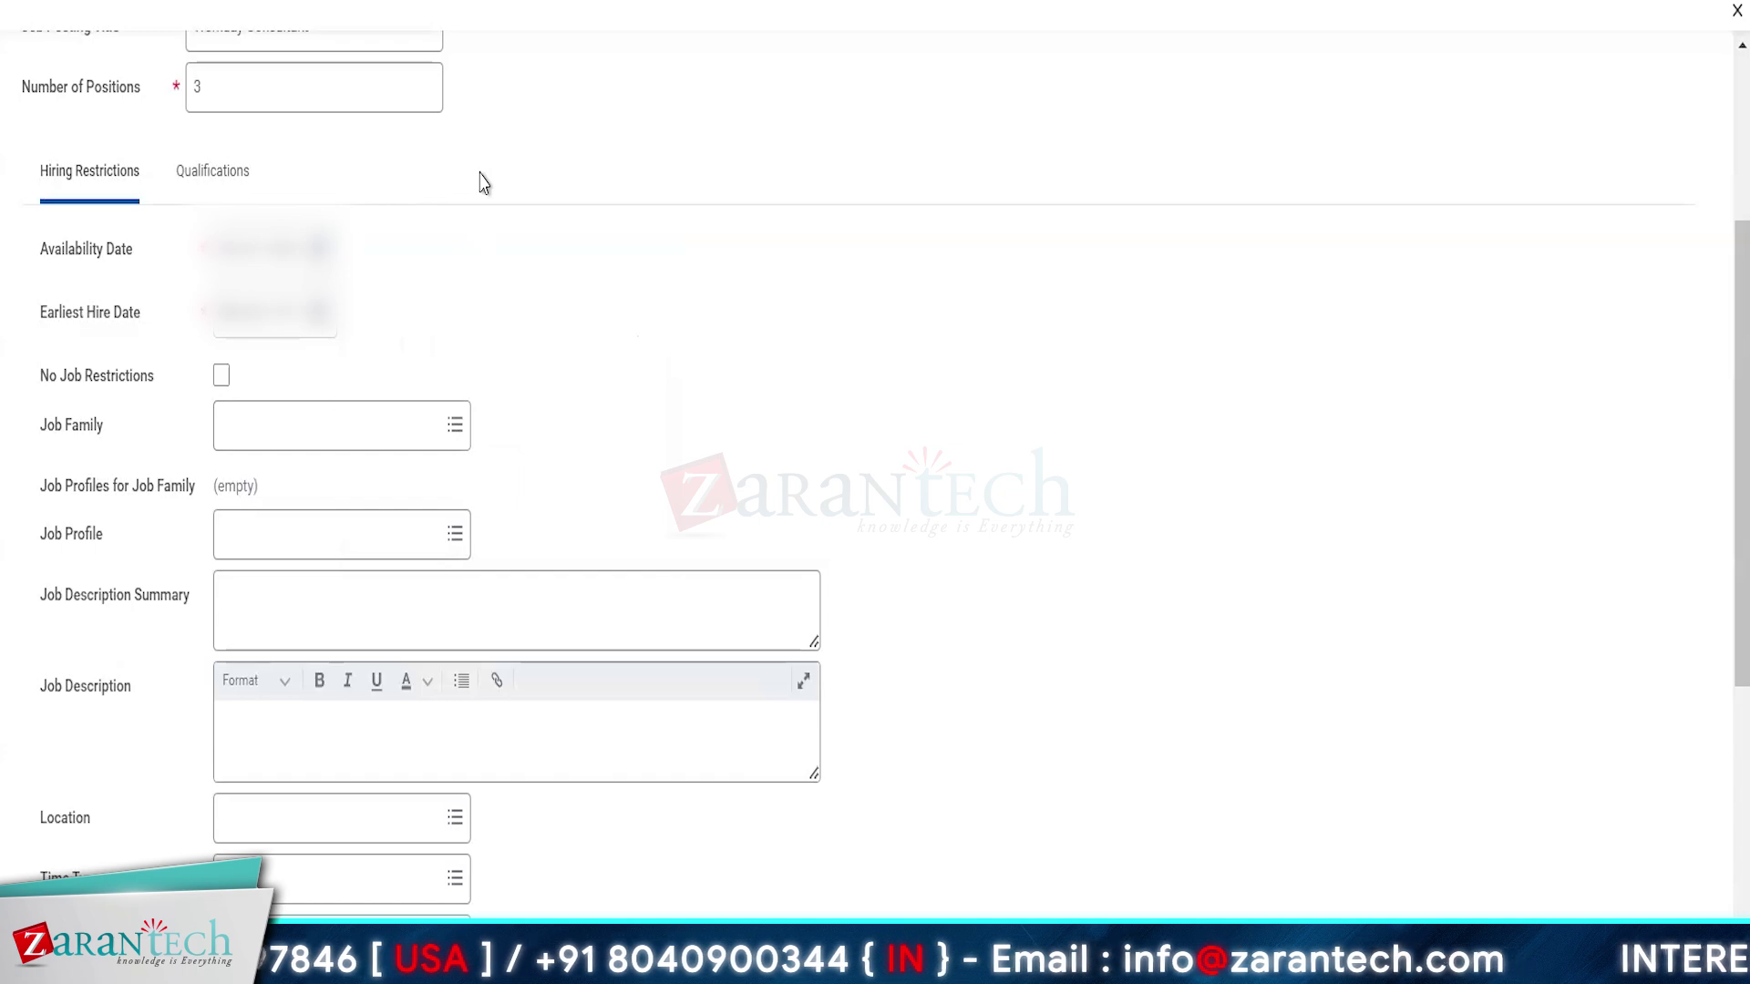
Set the earliest hire date to April 1, 2024, try a date before the availability date, and open the error.
{"action": "left_click", "coordinate": [317, 317]}
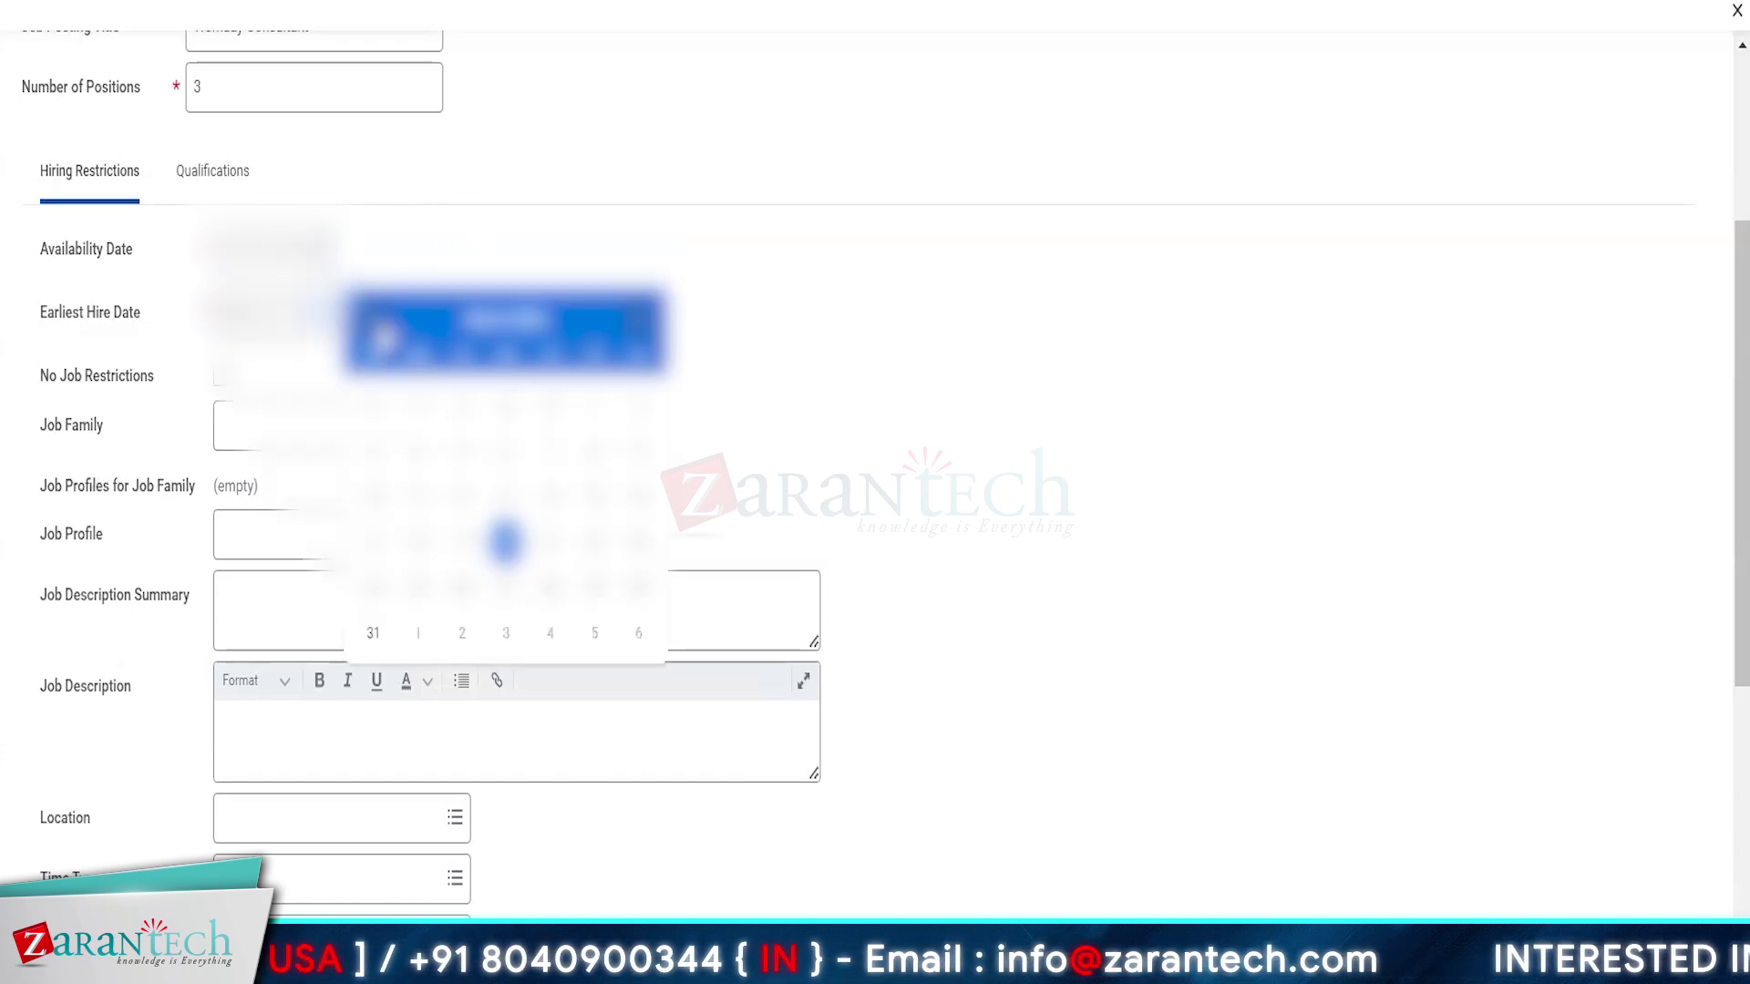
{"action": "left_click", "coordinate": [644, 326]}
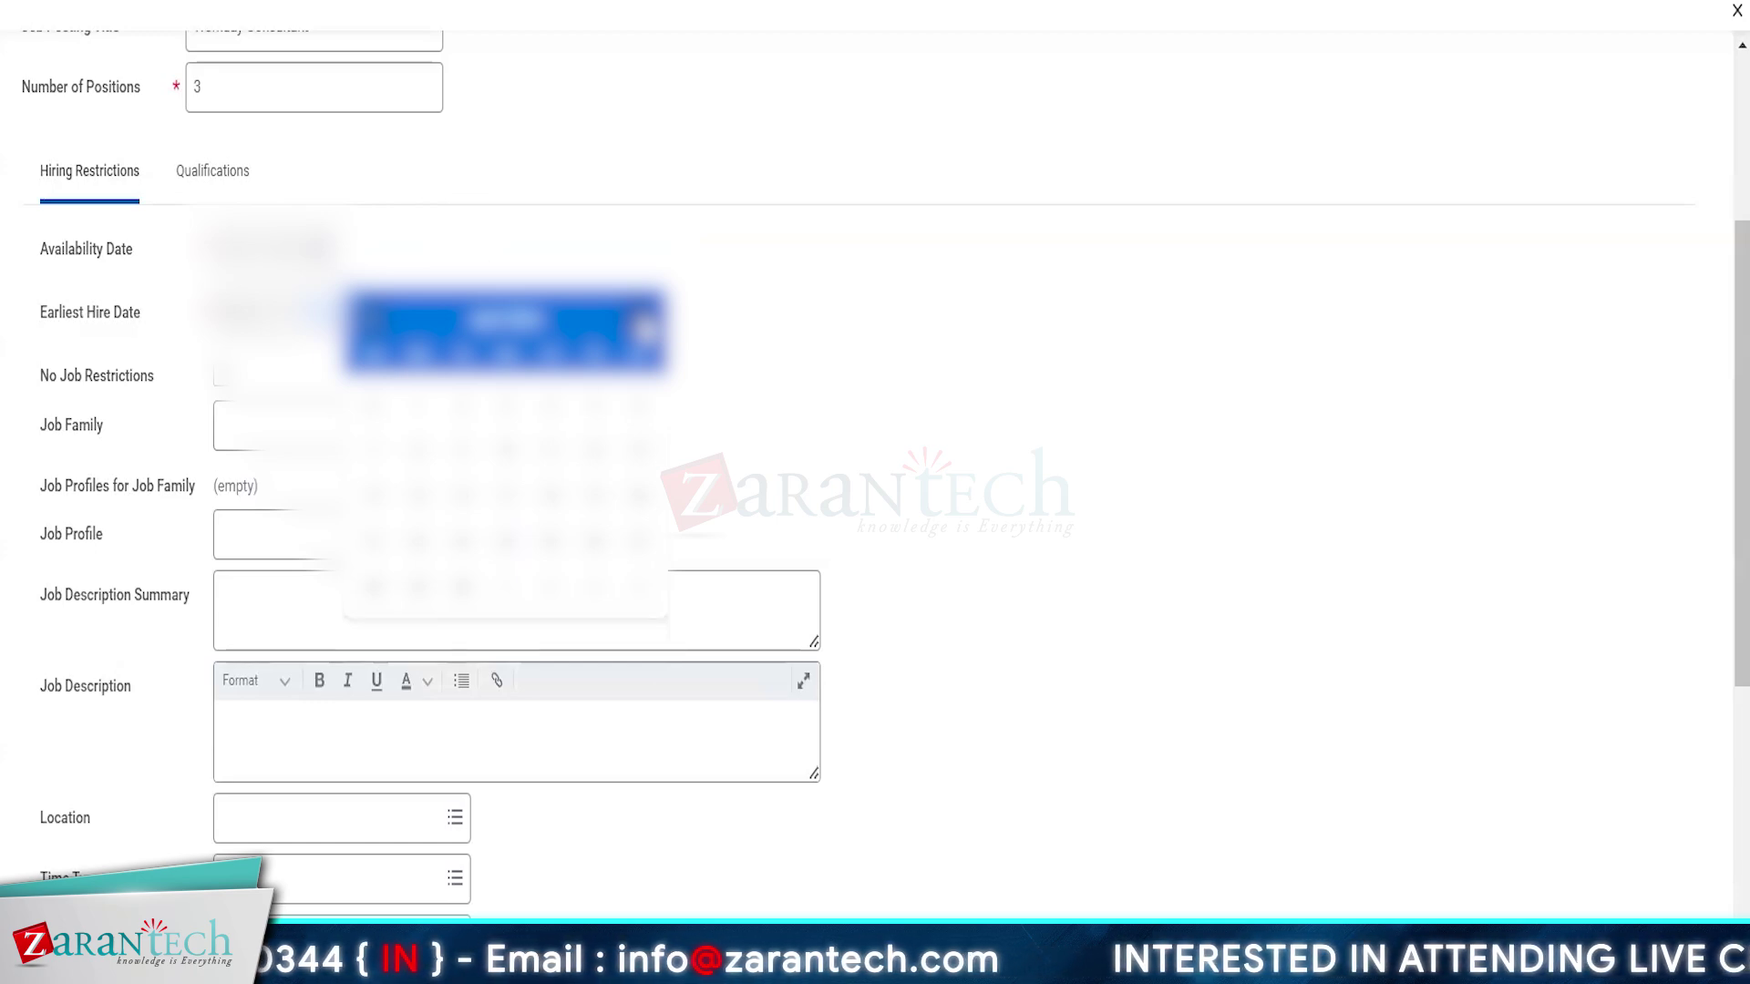
{"action": "left_click", "coordinate": [418, 404]}
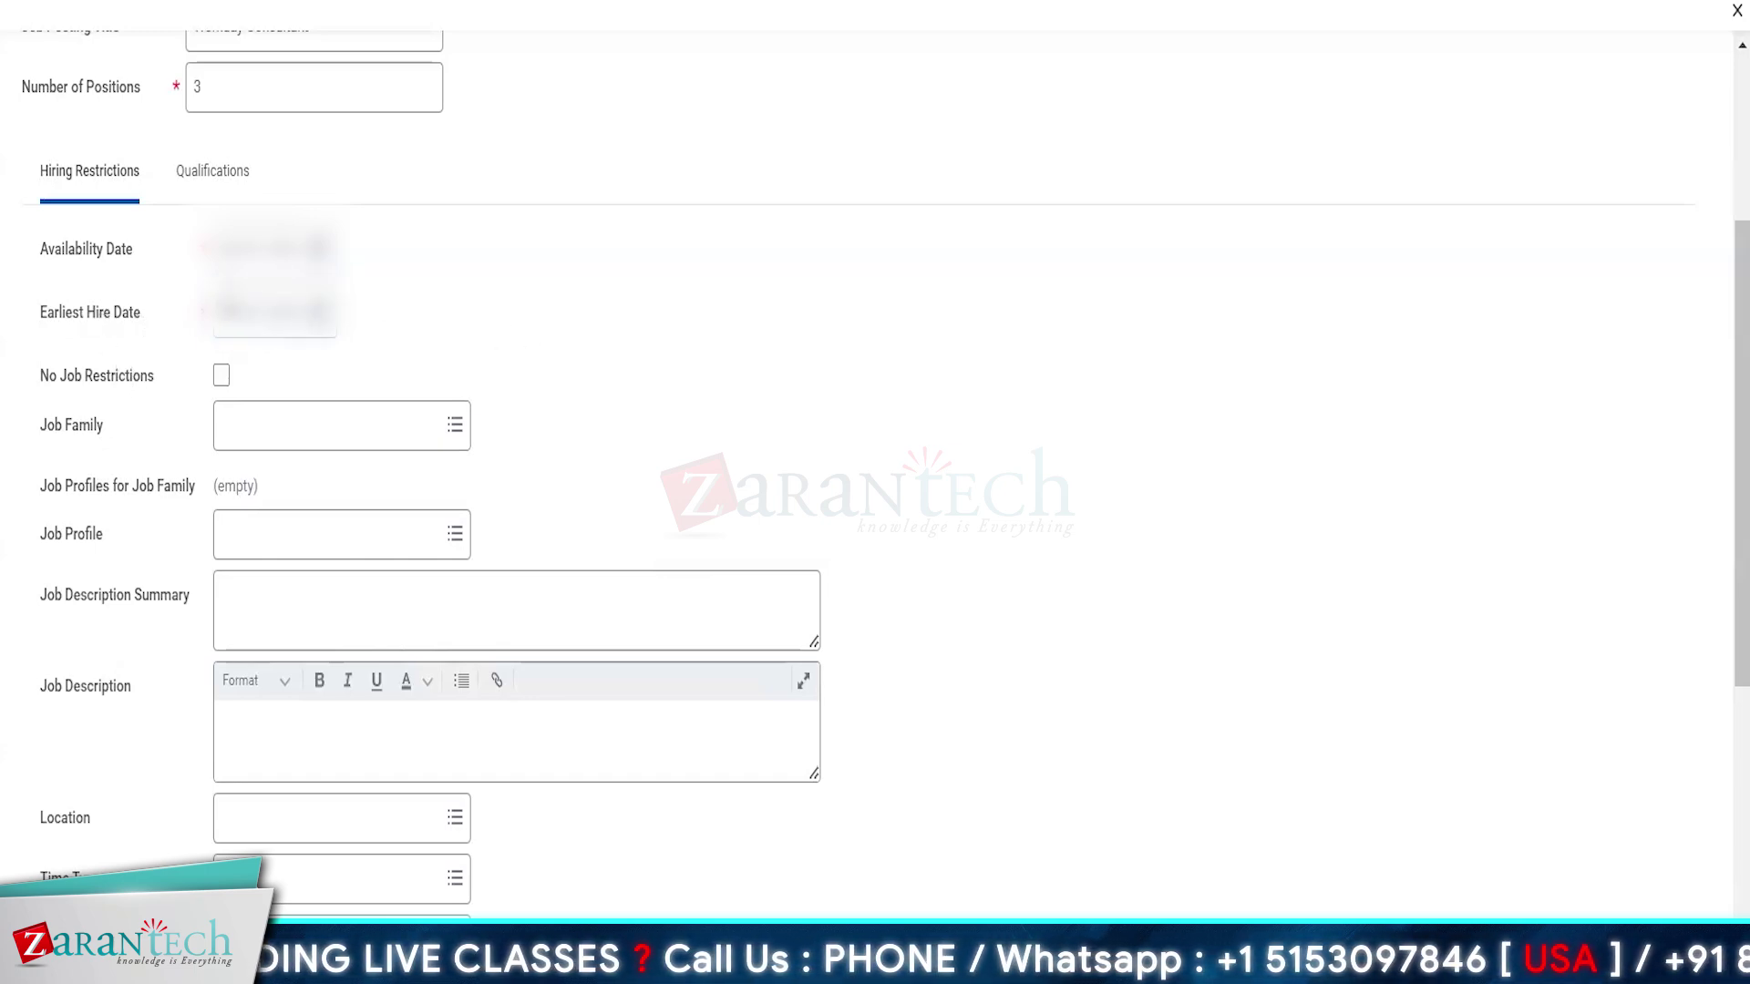
{"action": "left_click", "coordinate": [316, 312]}
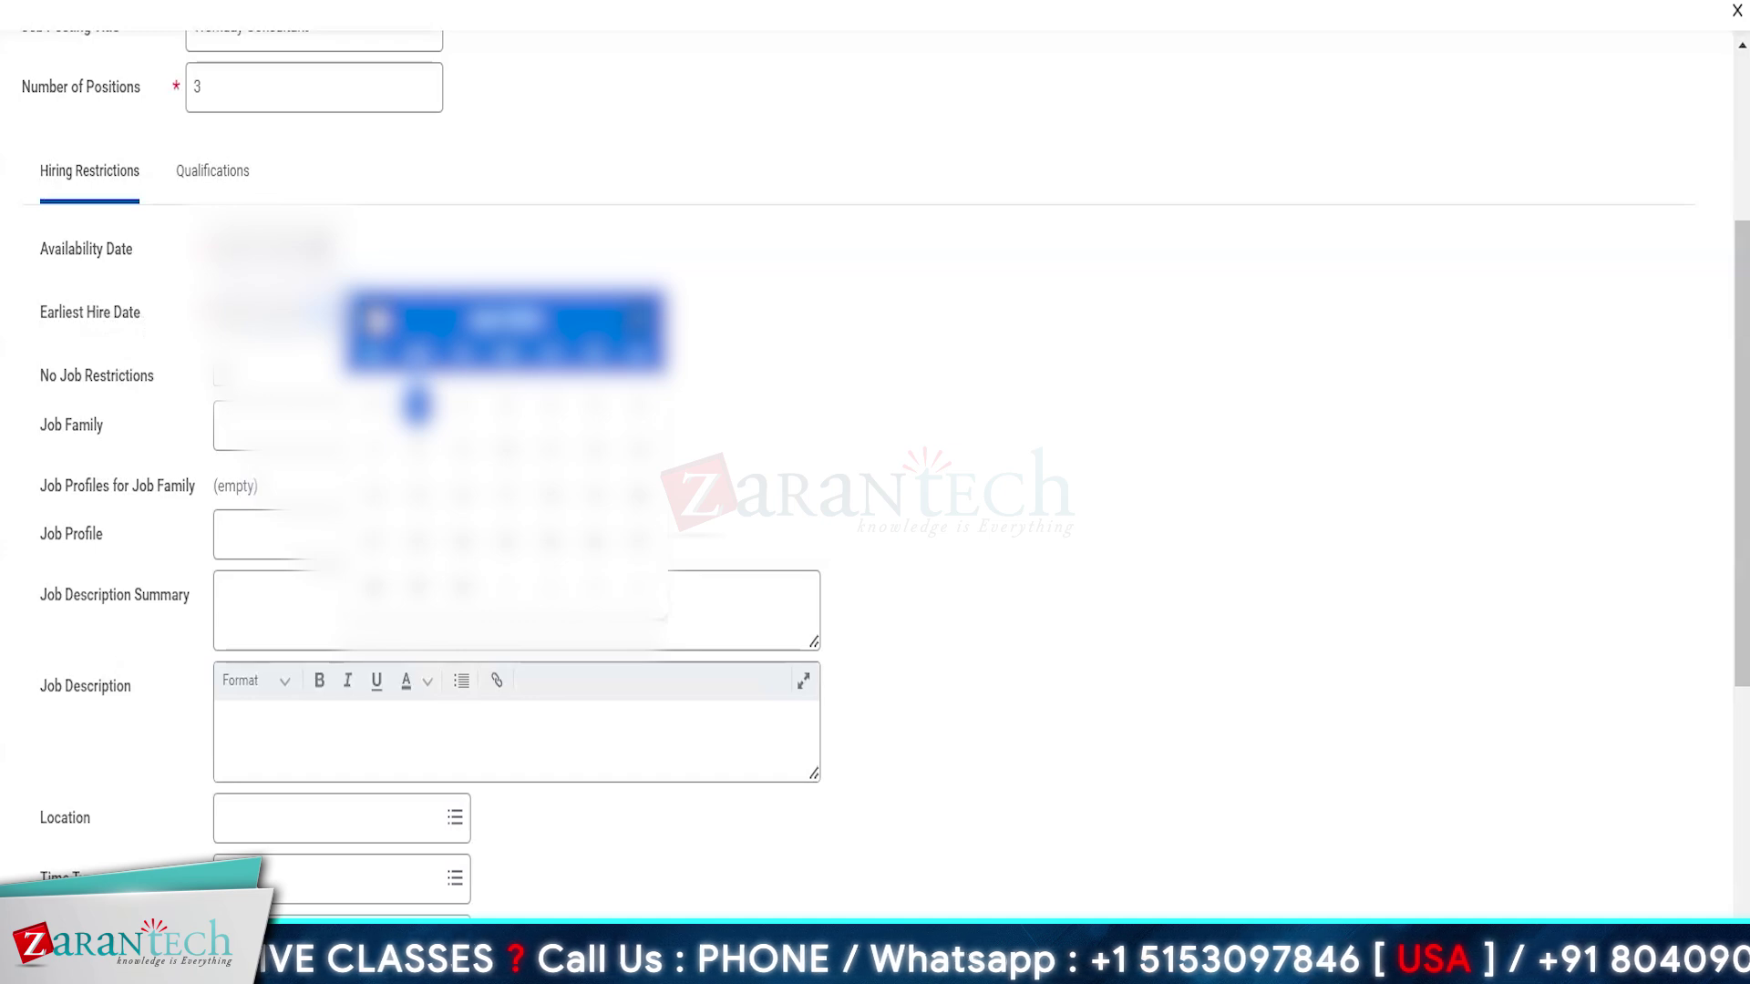
{"action": "left_click", "coordinate": [550, 538]}
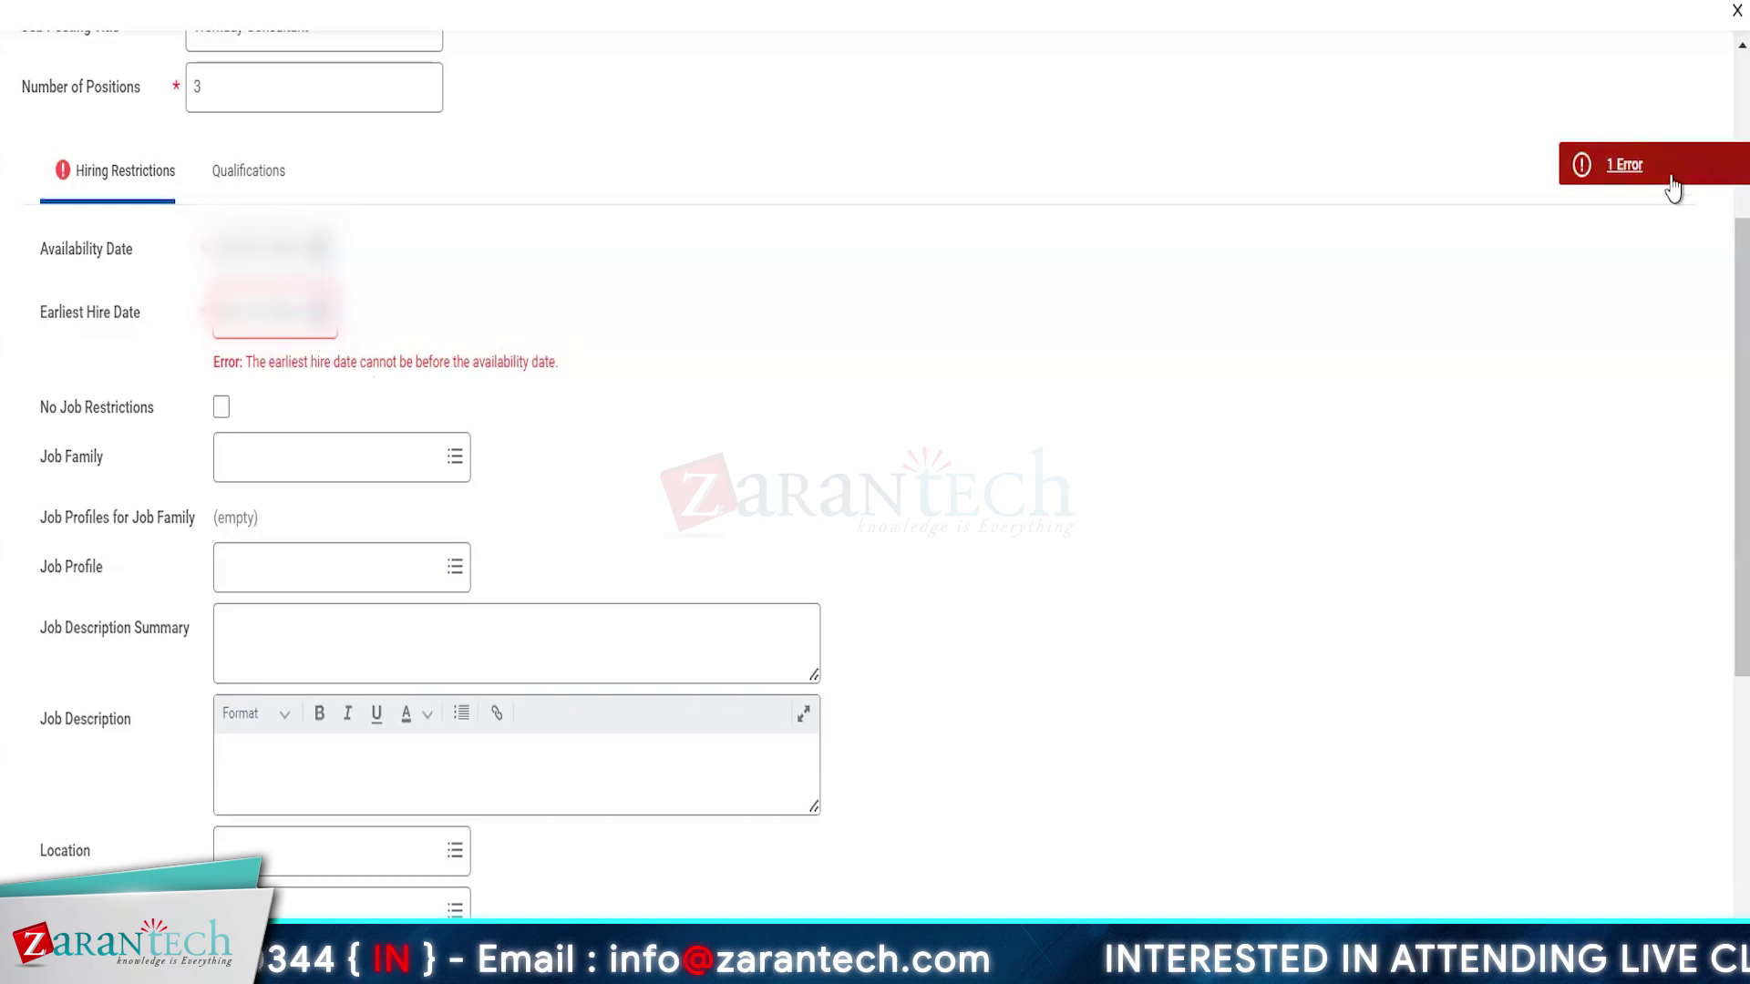
{"action": "left_click", "coordinate": [1640, 173]}
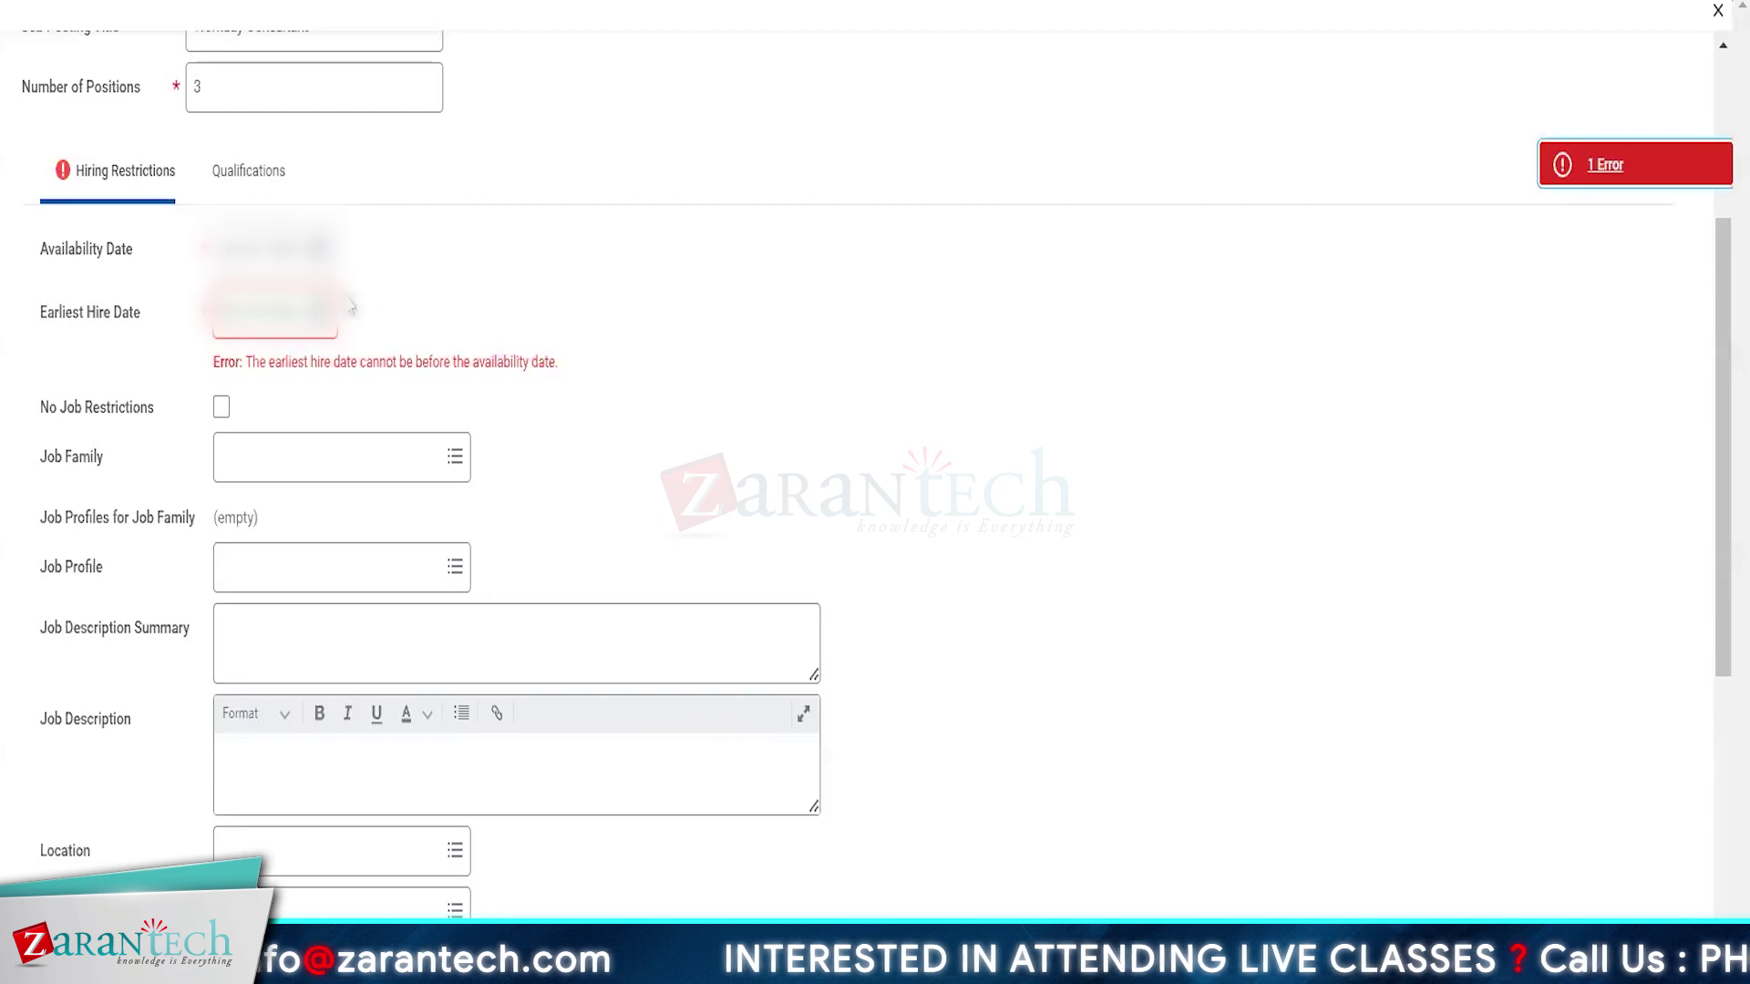
Change the availability date to March 20, 2024.
{"action": "left_click", "coordinate": [318, 248]}
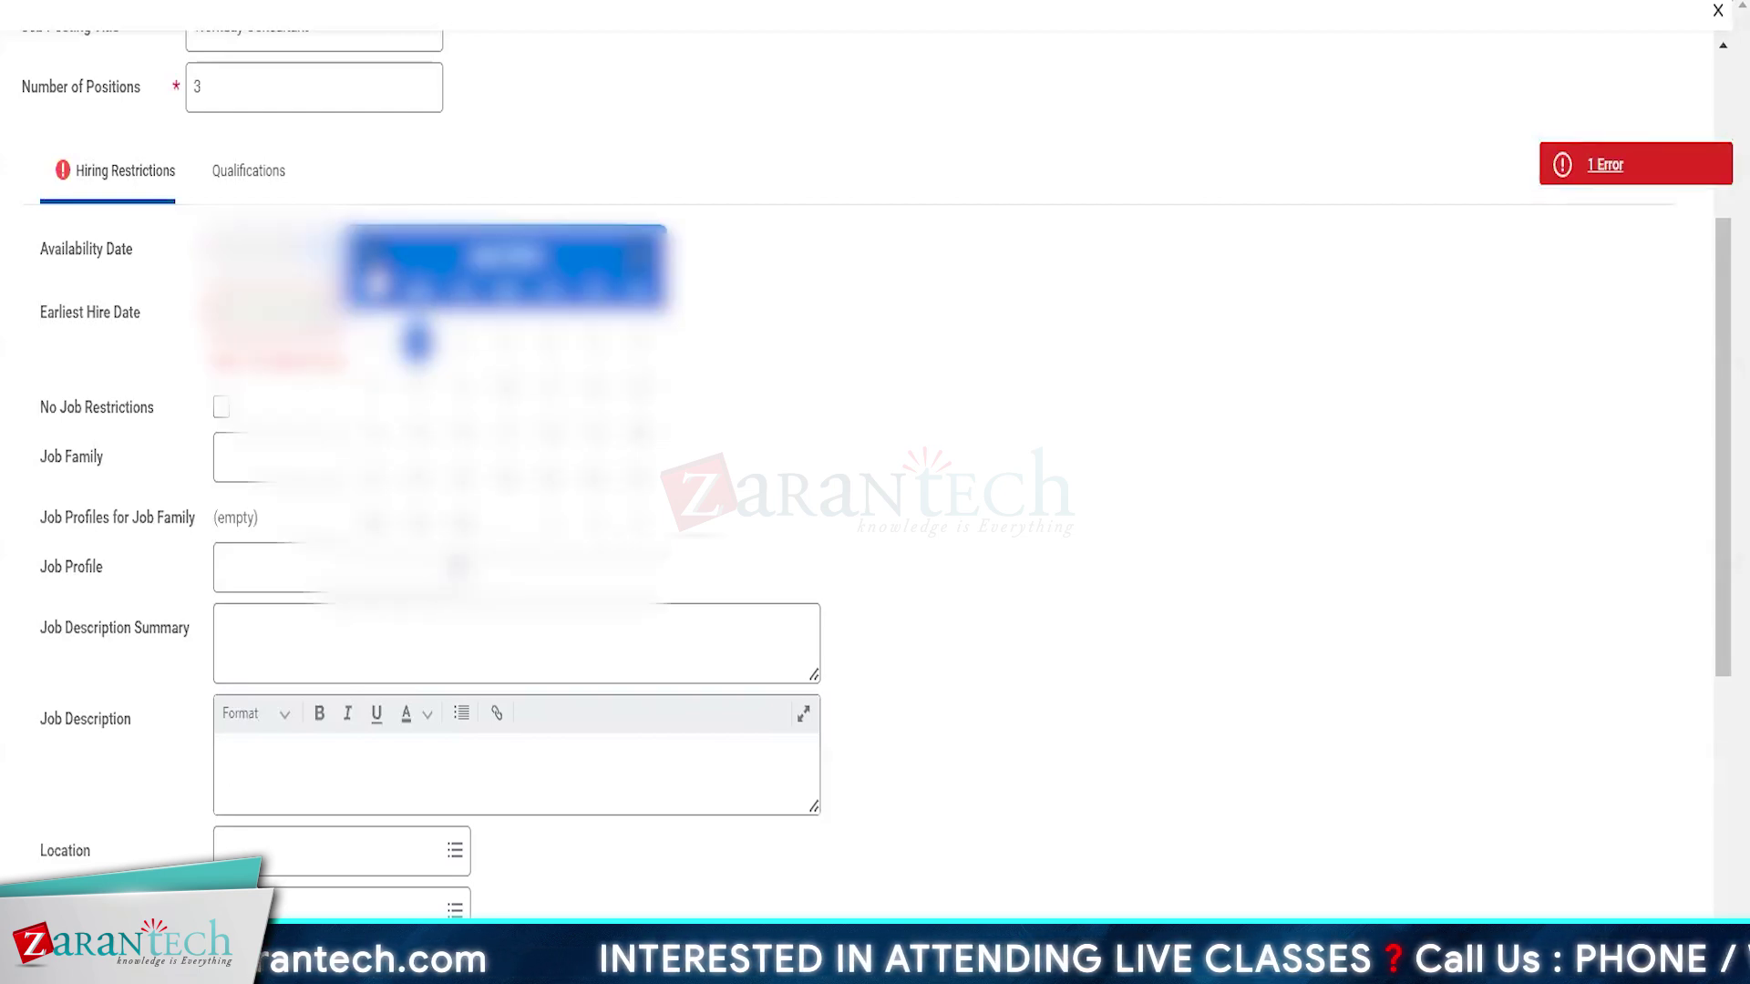
{"action": "left_click", "coordinate": [373, 274]}
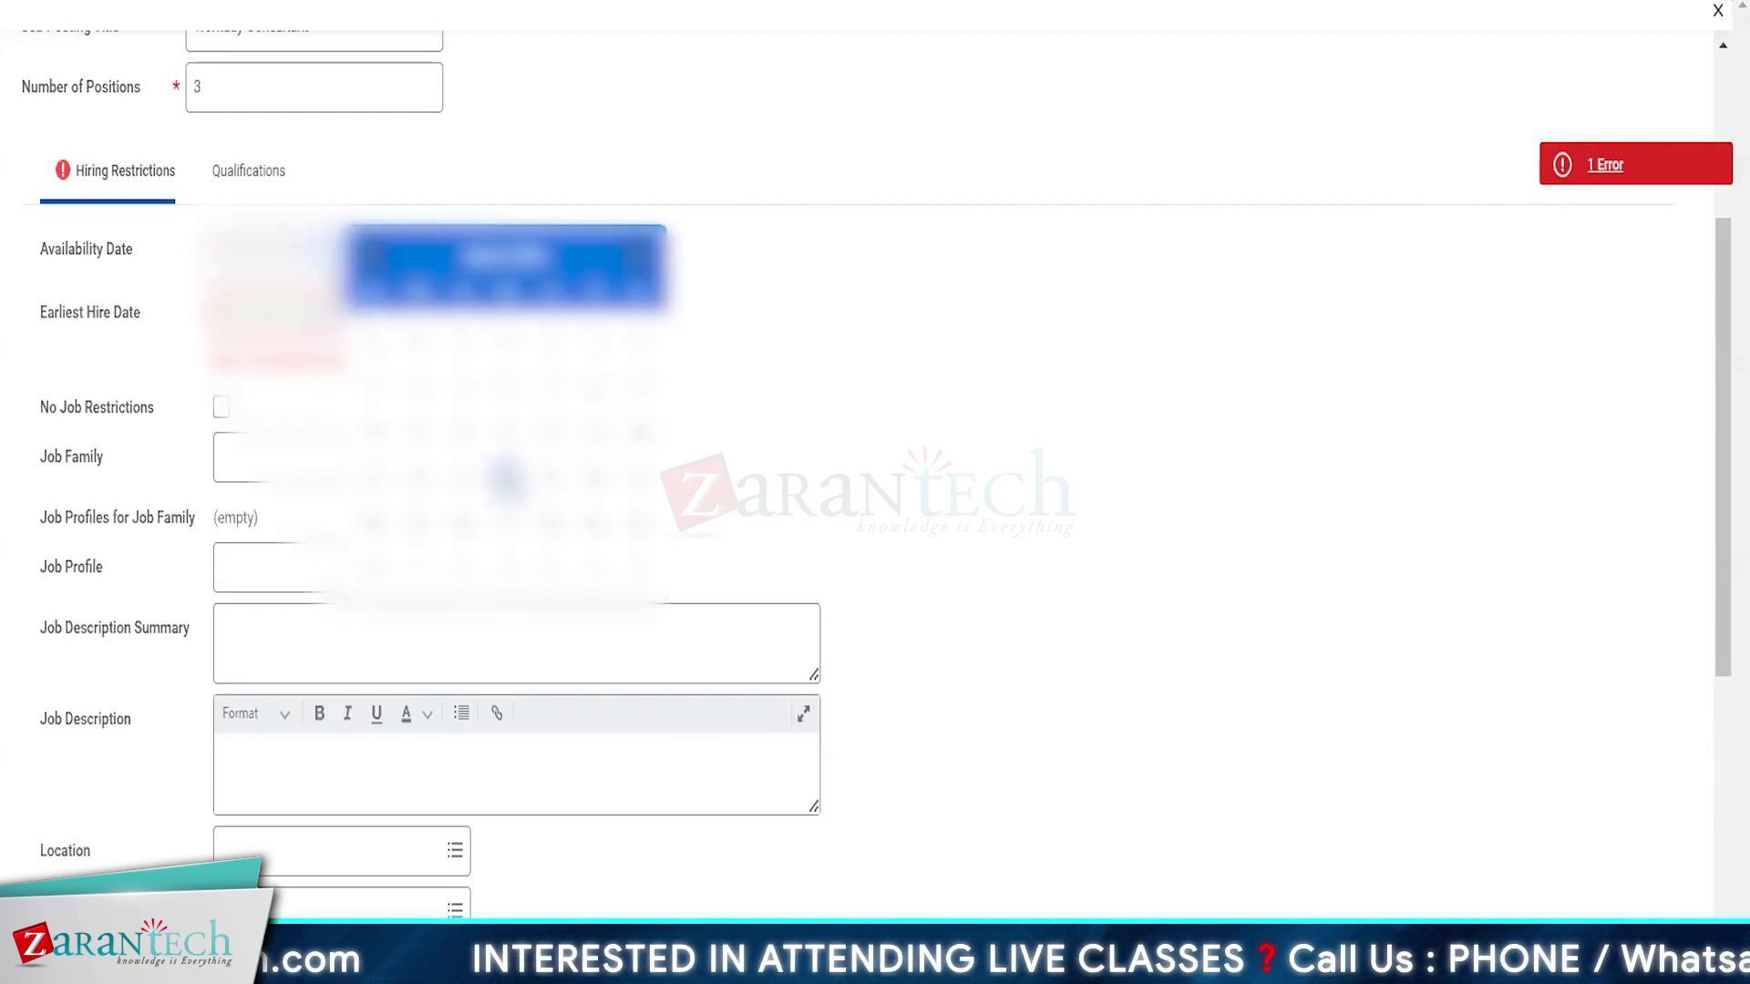
{"action": "left_click", "coordinate": [506, 476]}
{"action": "left_click", "coordinate": [94, 330]}
Set the earliest hire date to March 28, 2024, and change it to April 1, 2024.
{"action": "left_click", "coordinate": [322, 326]}
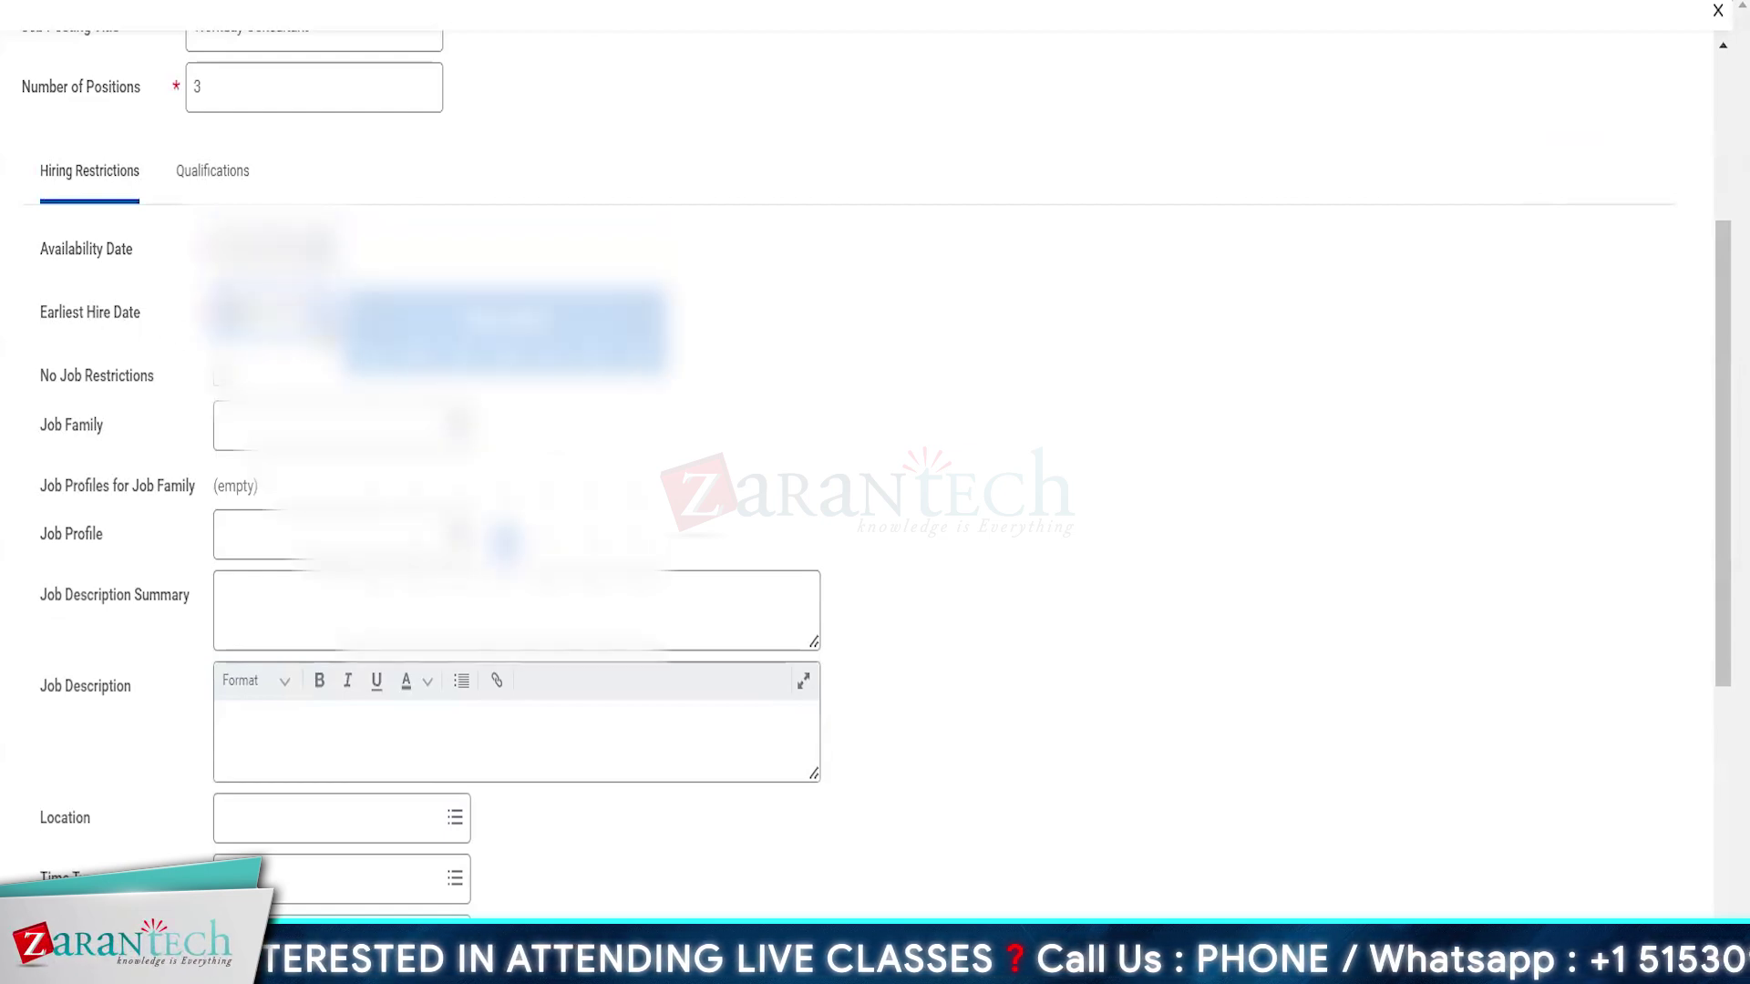
{"action": "left_click", "coordinate": [547, 584]}
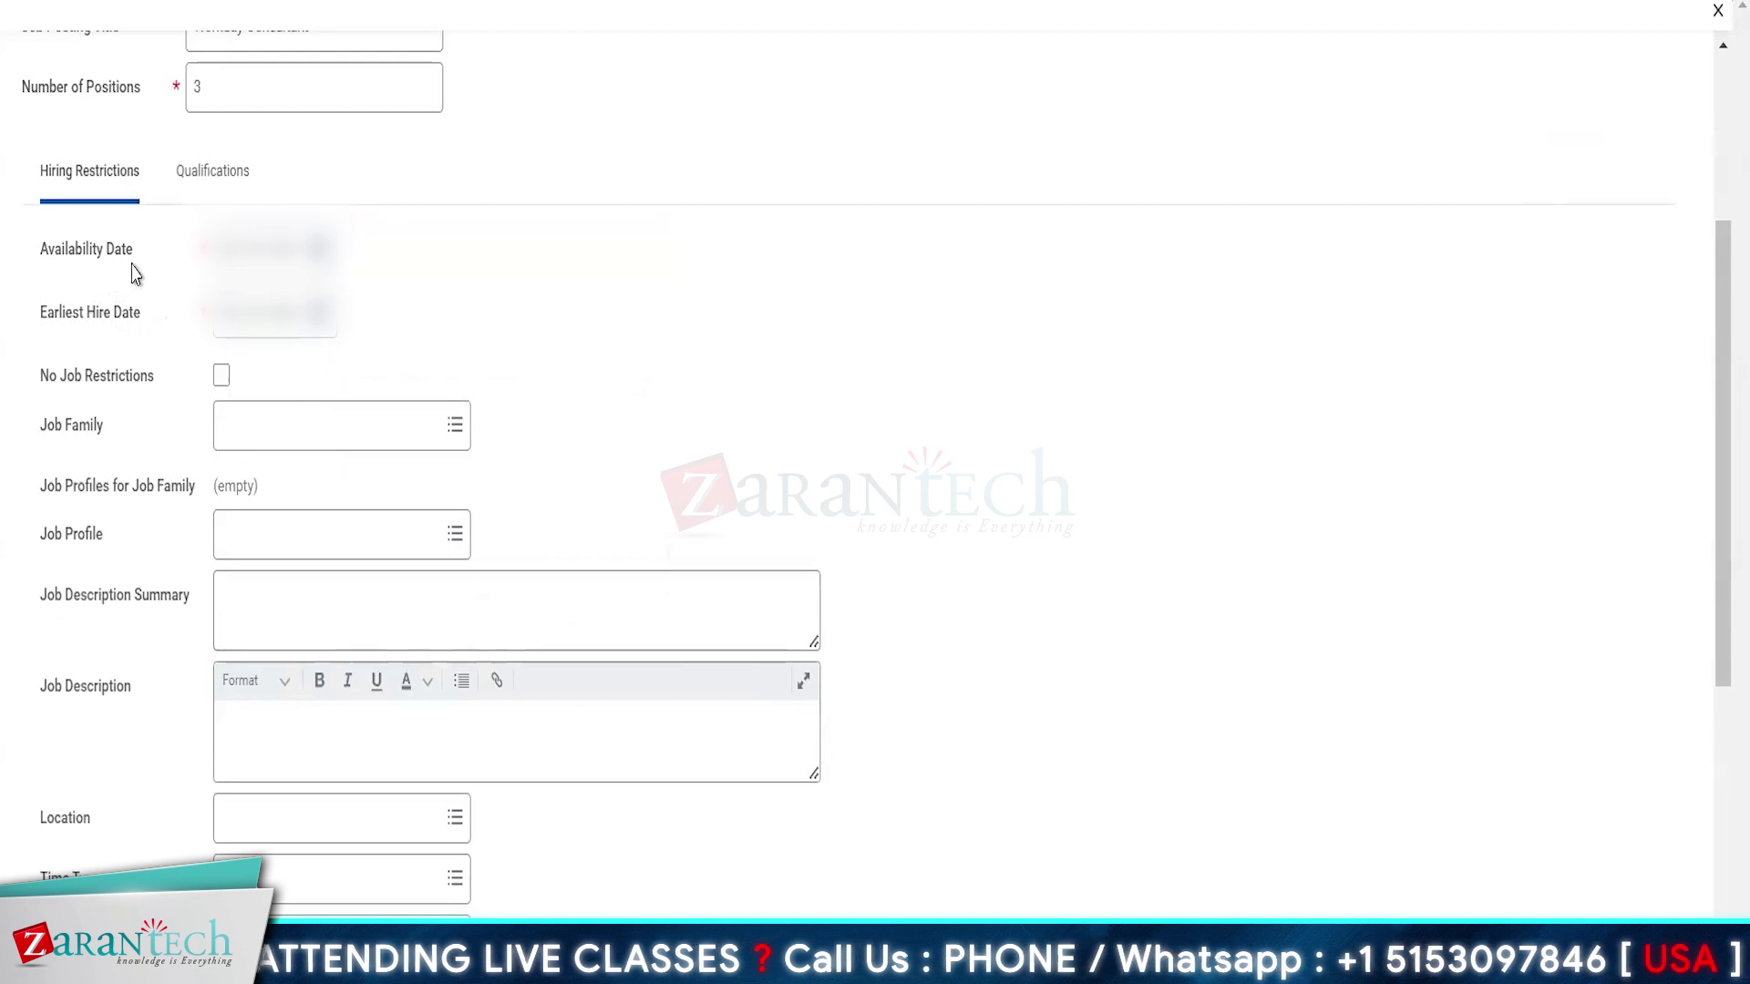
{"action": "left_click", "coordinate": [321, 314]}
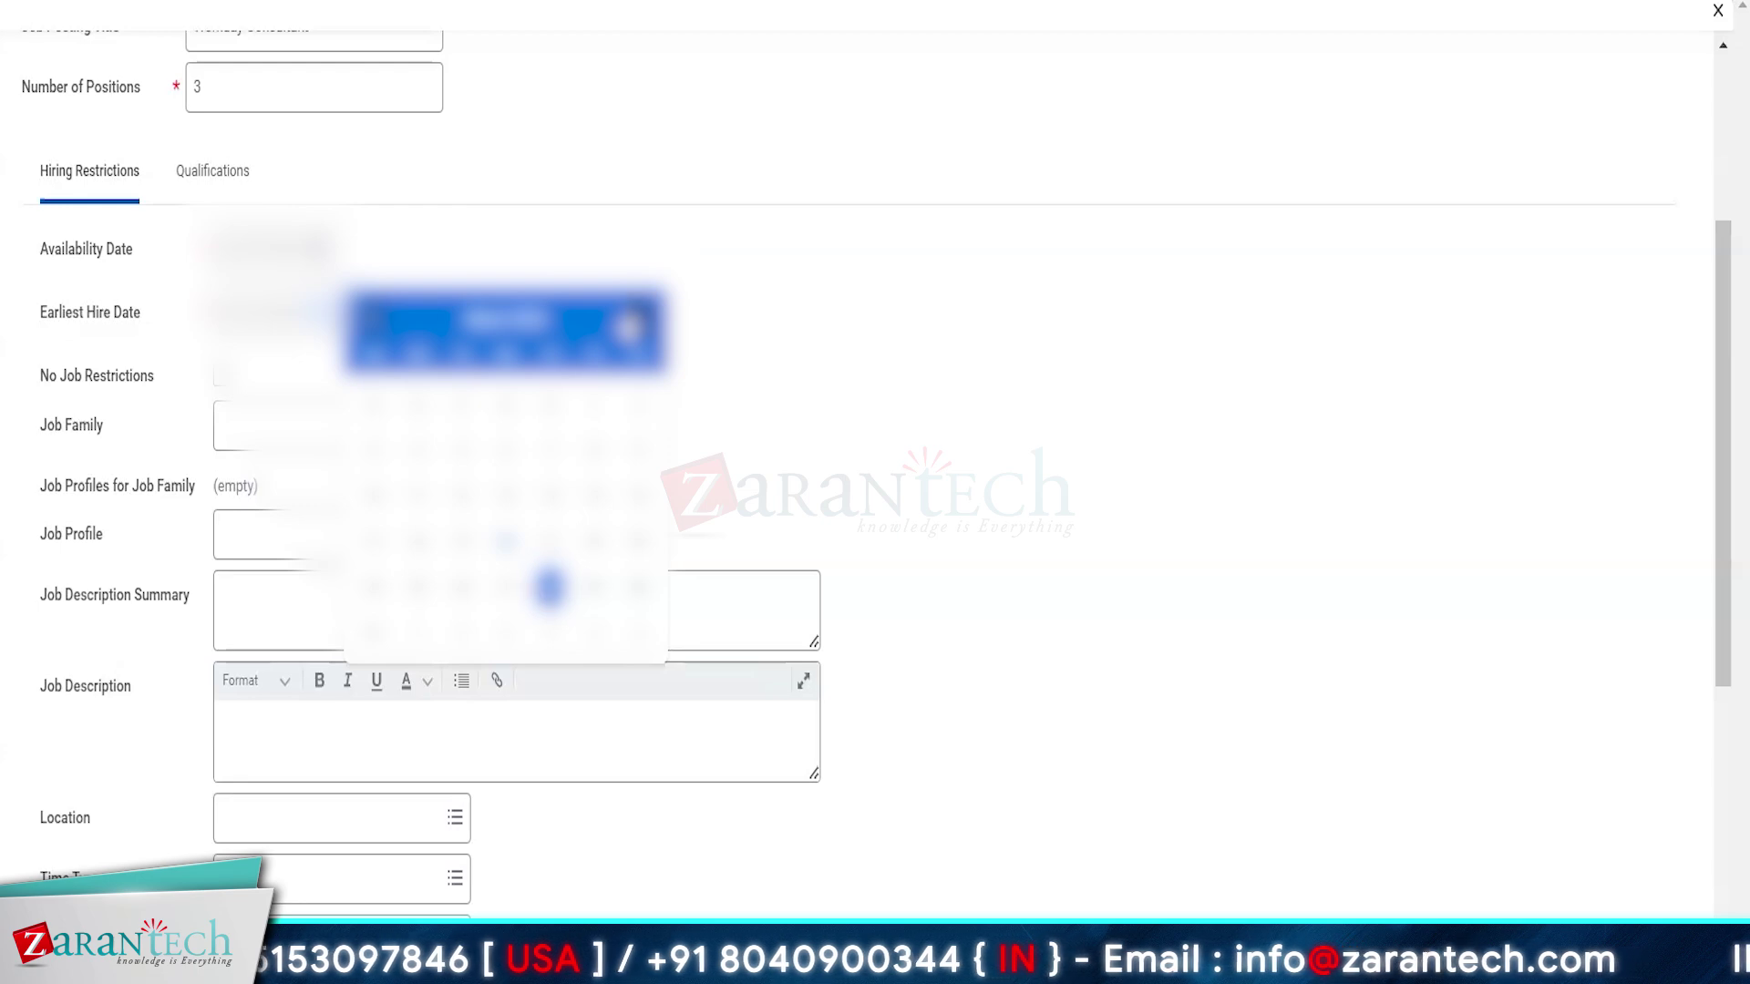
{"action": "left_click", "coordinate": [629, 320]}
{"action": "left_click", "coordinate": [421, 407]}
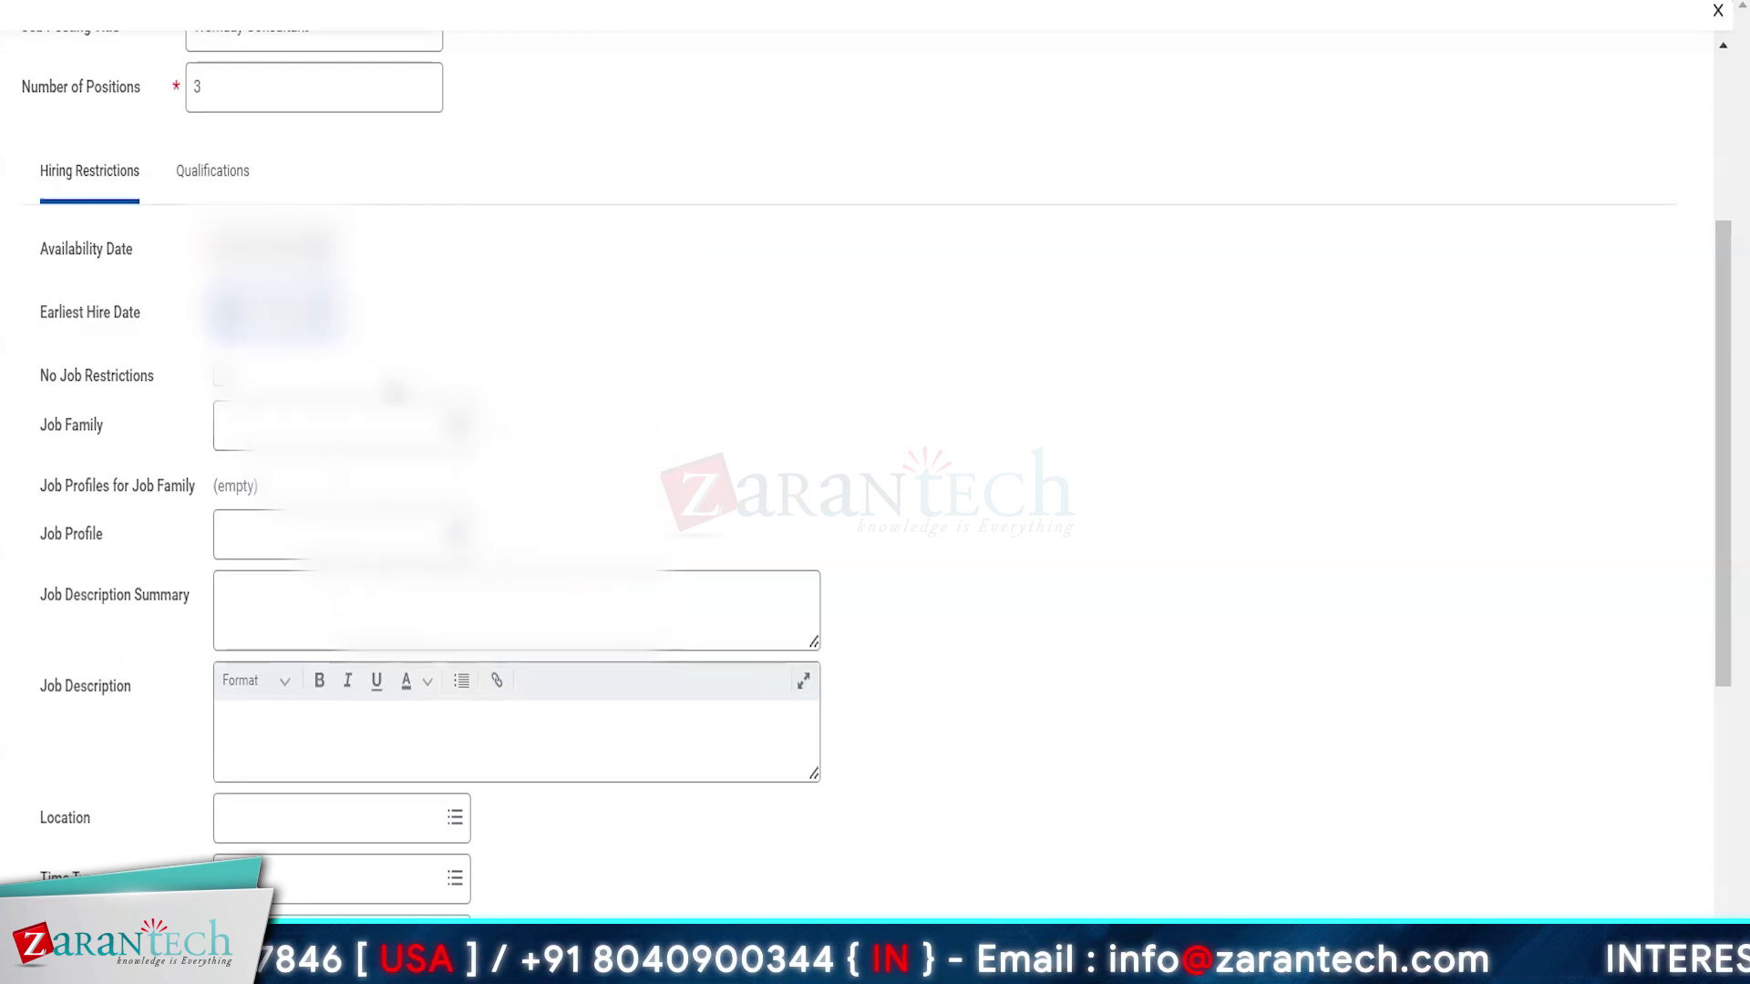
Set the earliest hire date to March 20, 2024, and look over the remaining hiring restriction fields.
{"action": "left_click", "coordinate": [319, 314]}
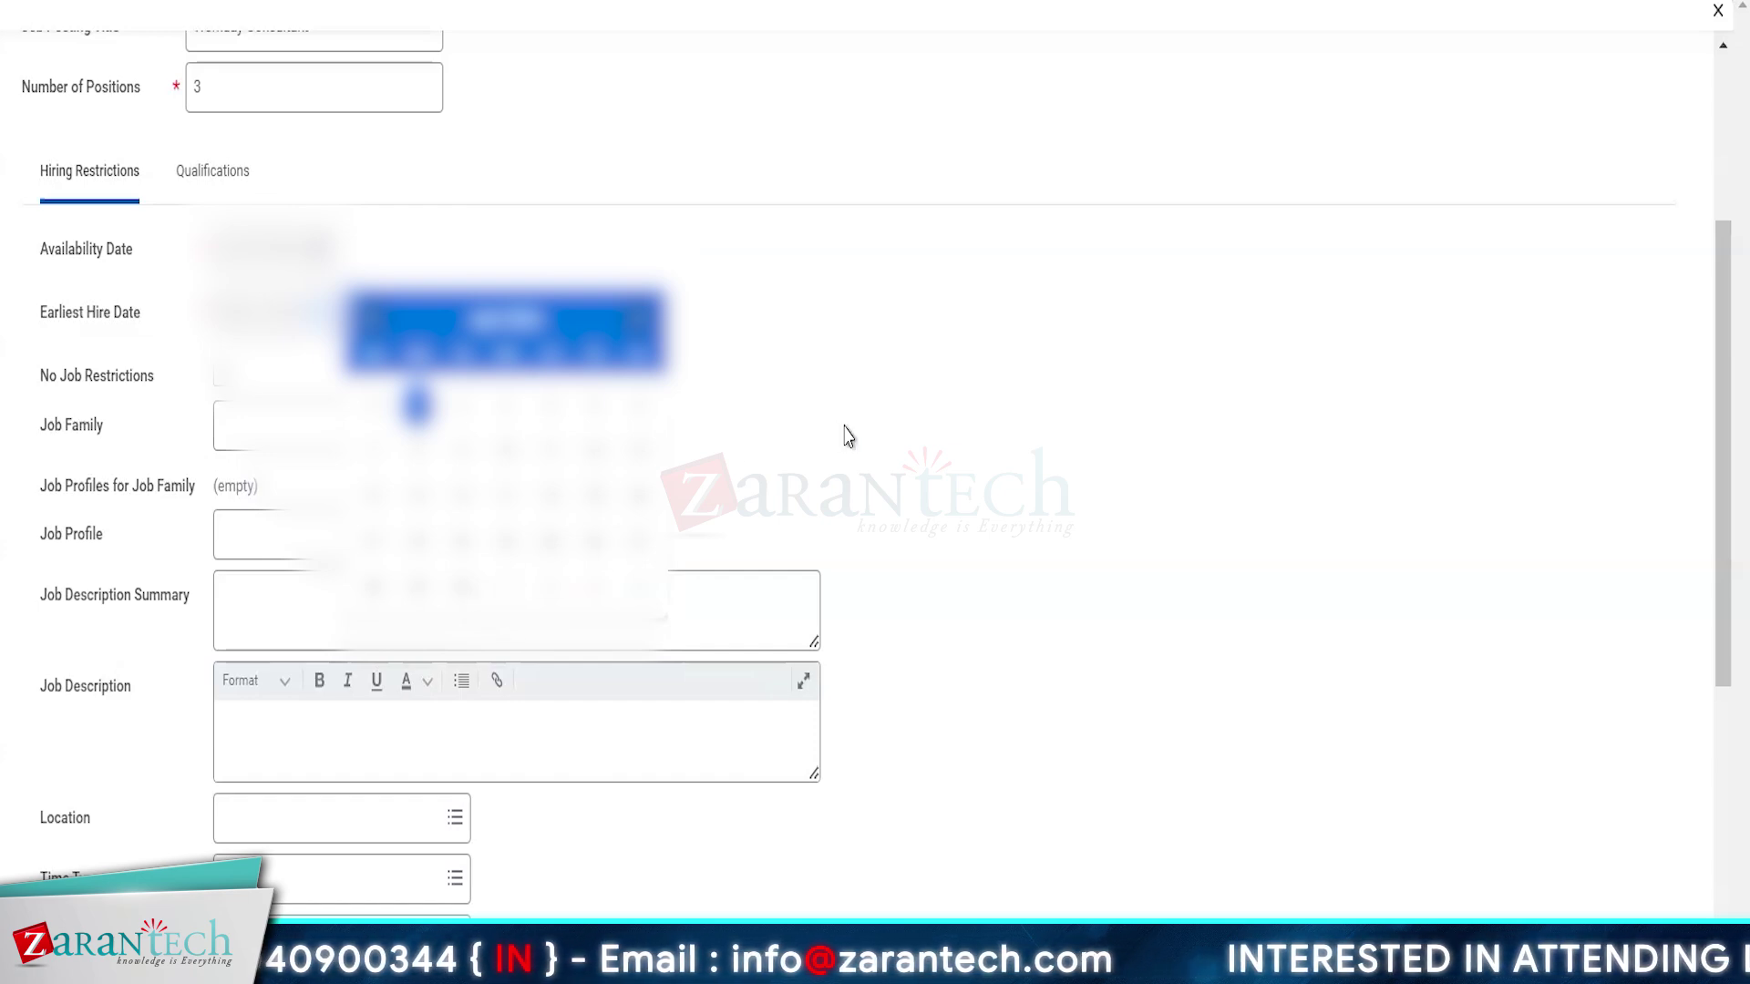
{"action": "left_click", "coordinate": [375, 322]}
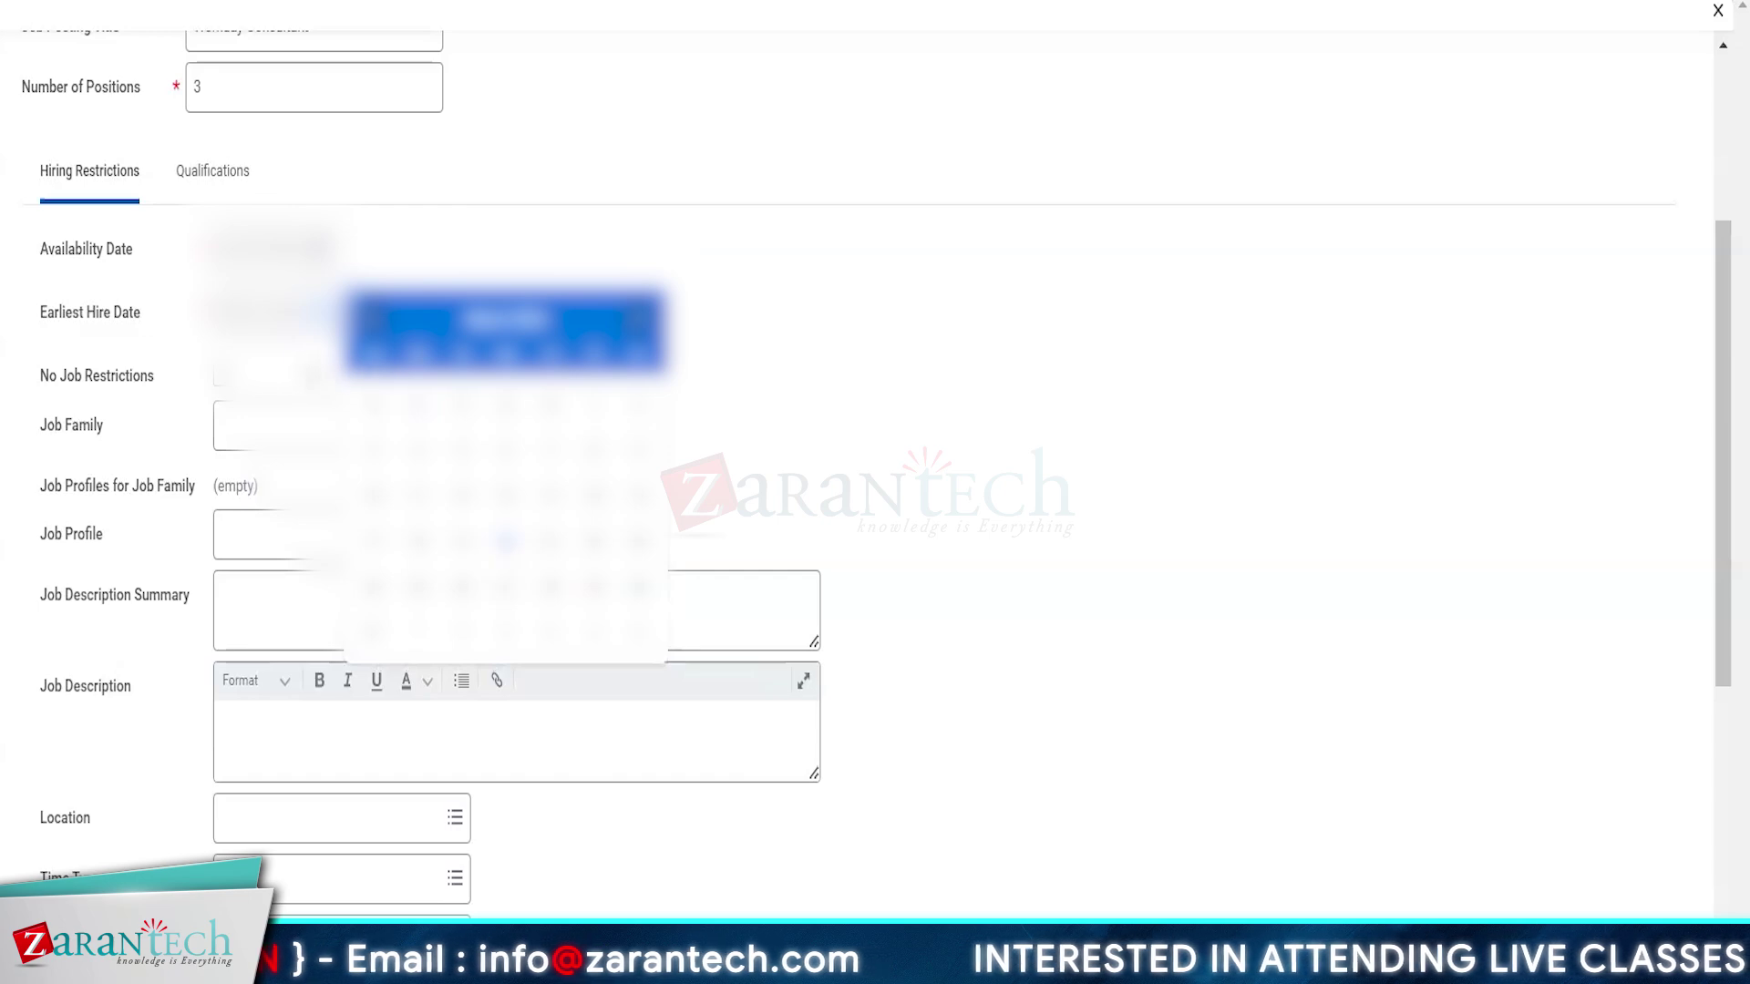
{"action": "left_click", "coordinate": [520, 226]}
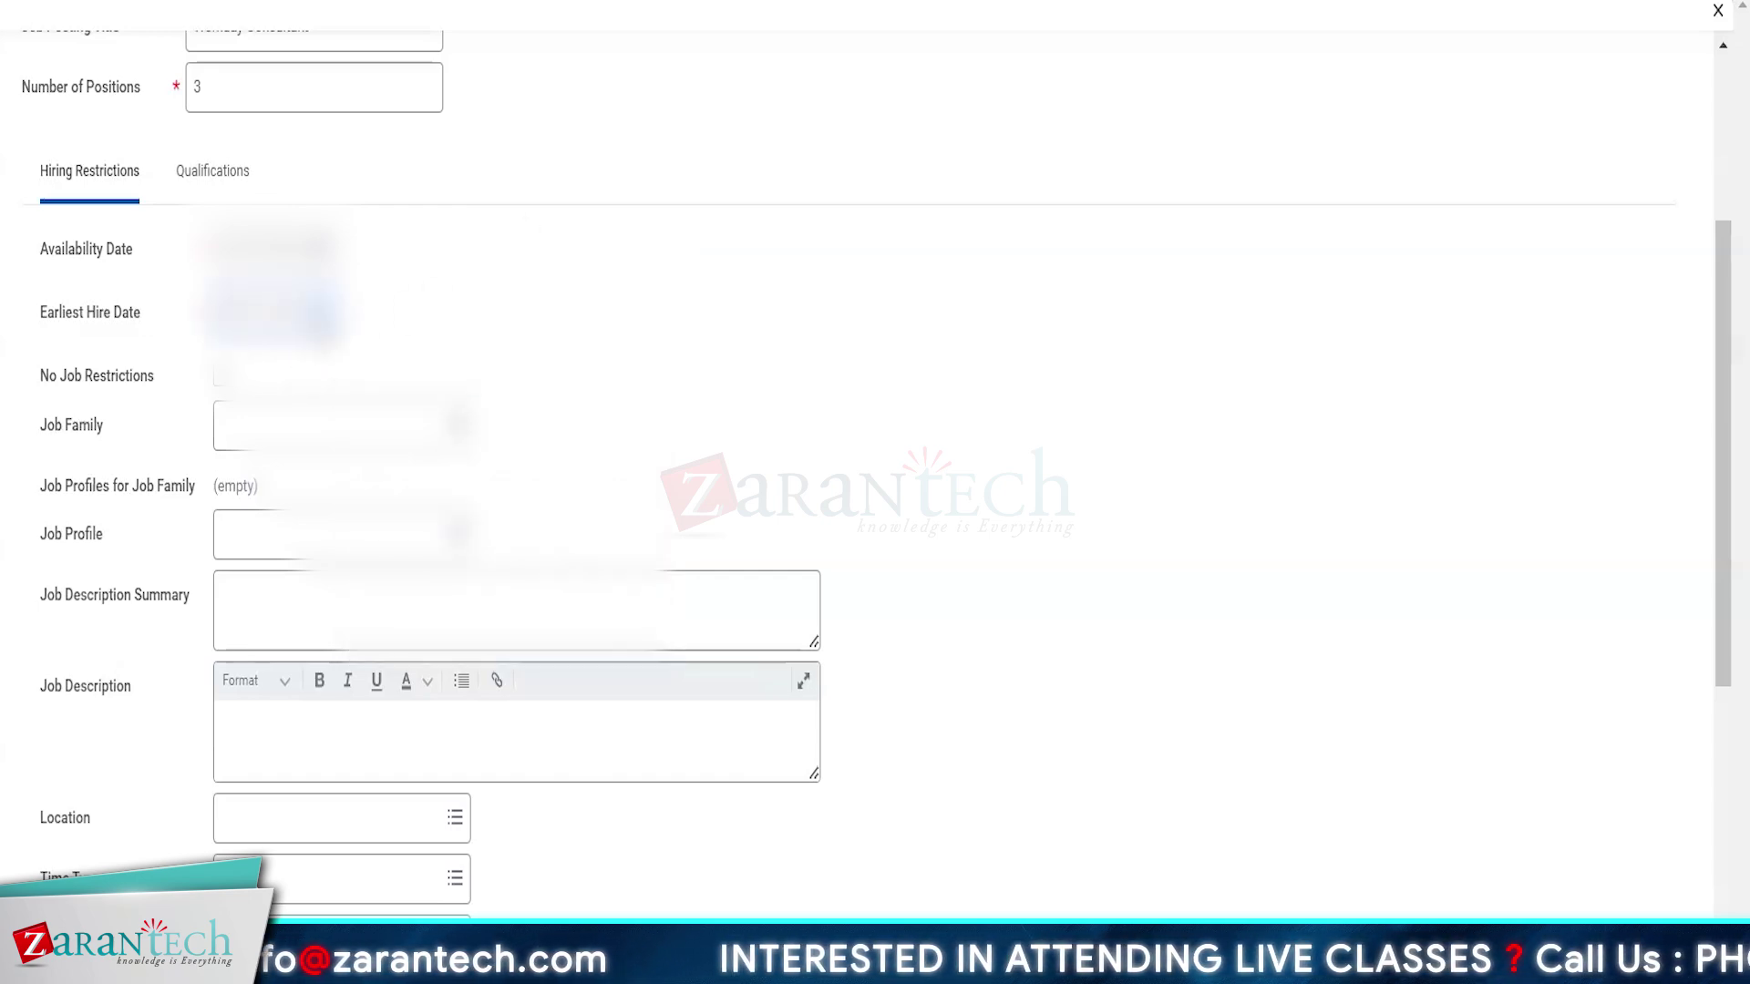
{"action": "left_click", "coordinate": [319, 314]}
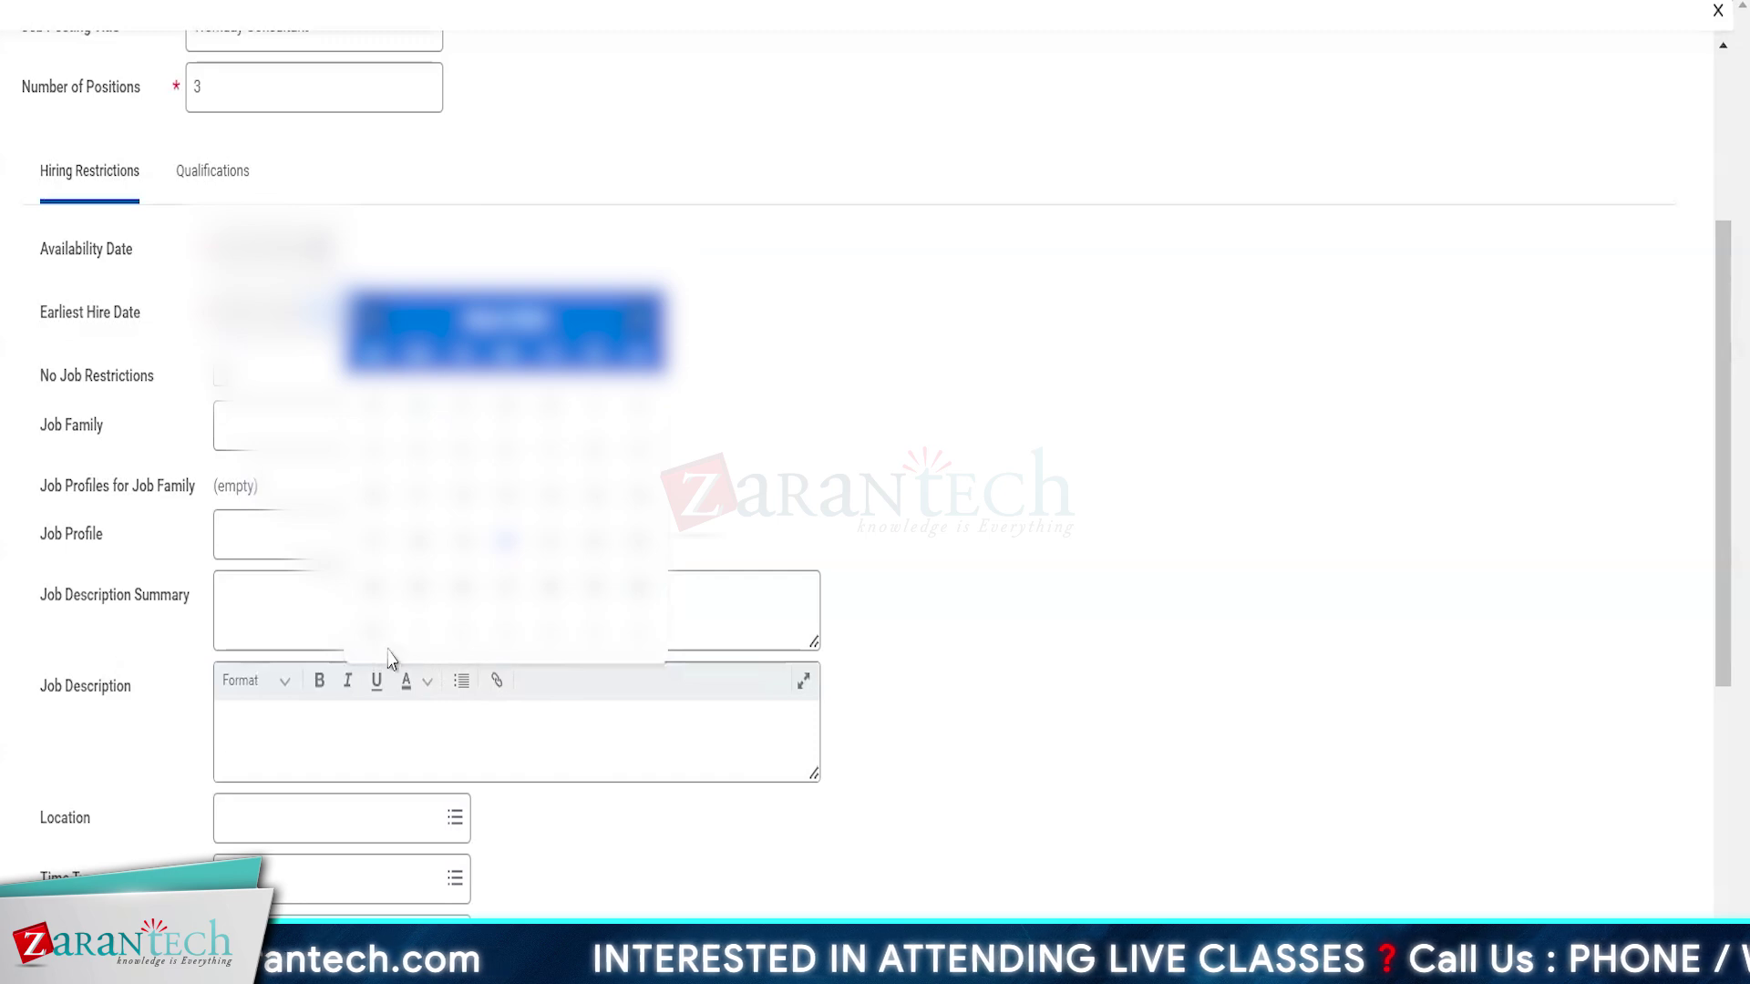
{"action": "left_click", "coordinate": [813, 482]}
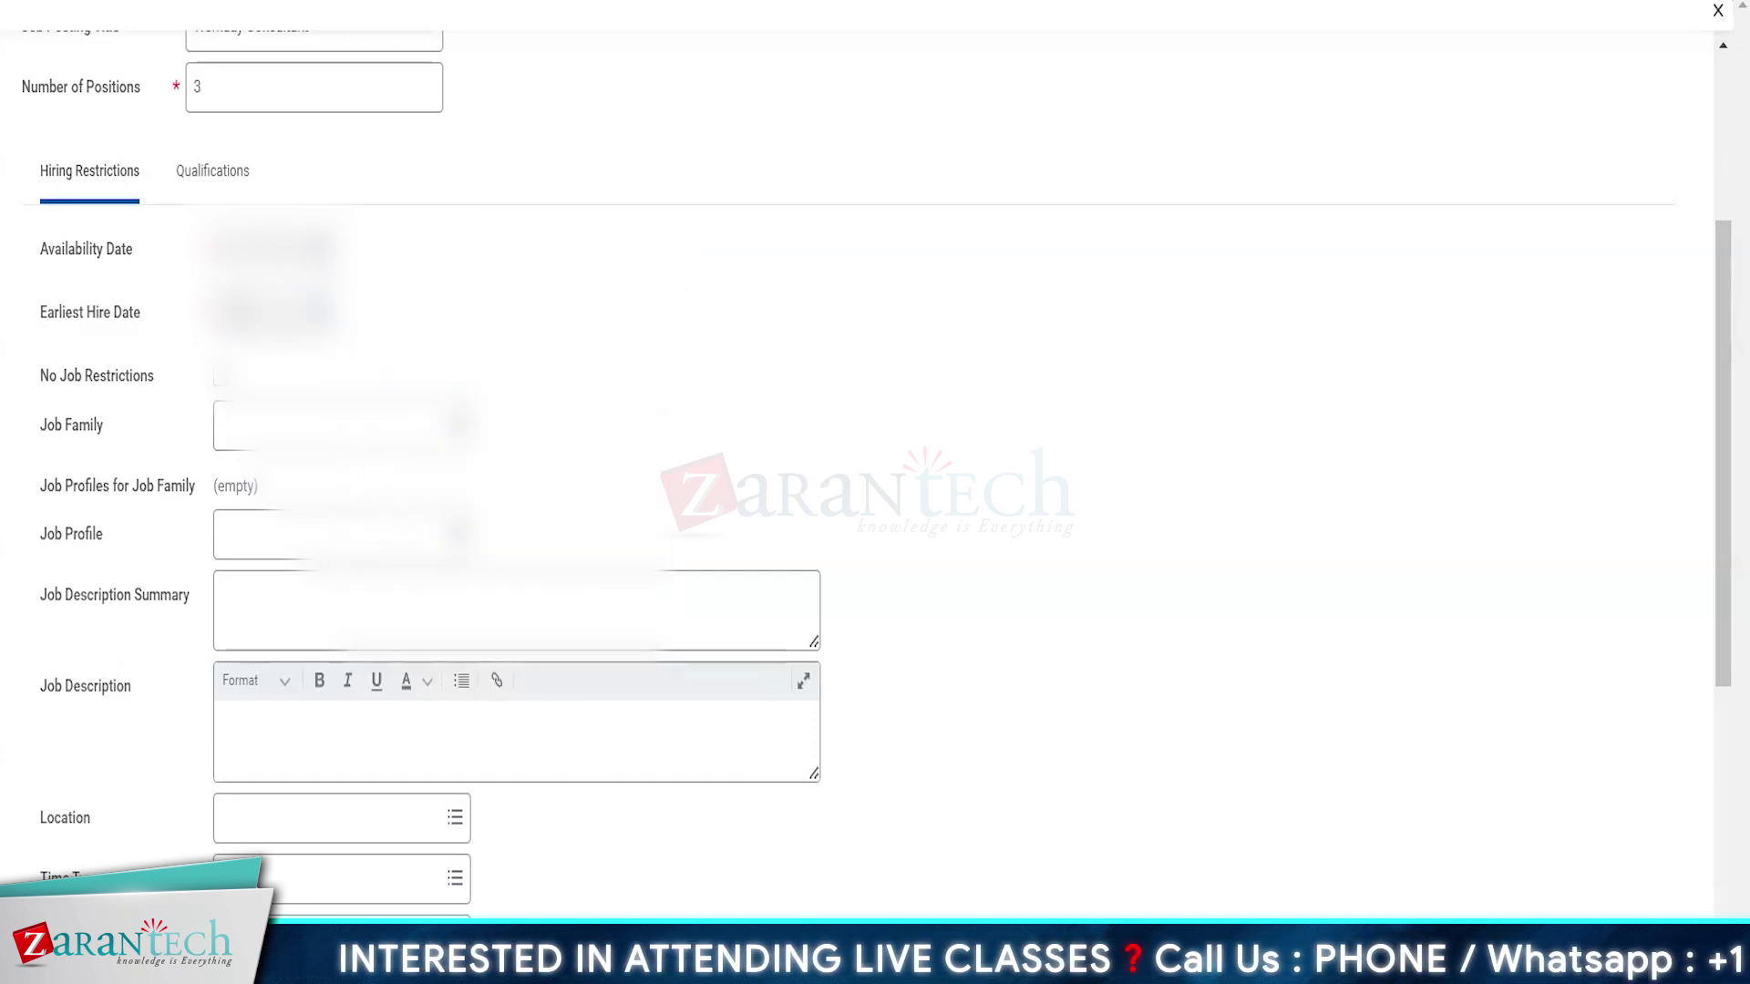
{"action": "left_click", "coordinate": [323, 315]}
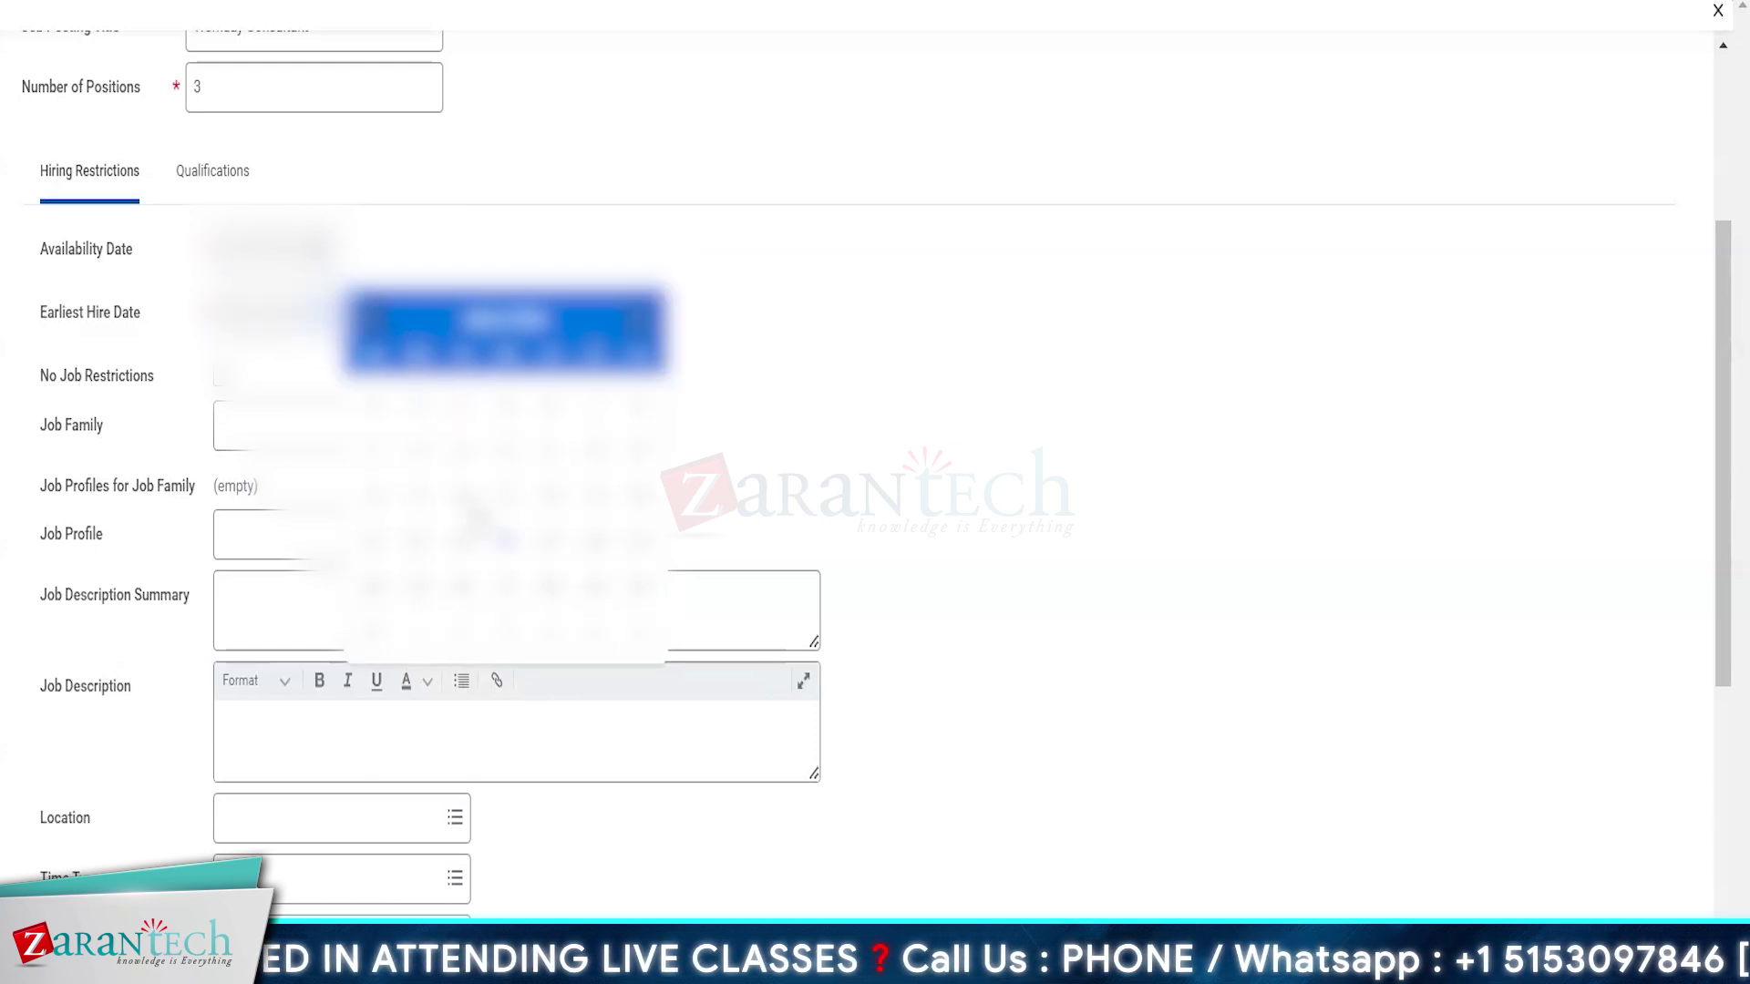
{"action": "left_click", "coordinate": [504, 546]}
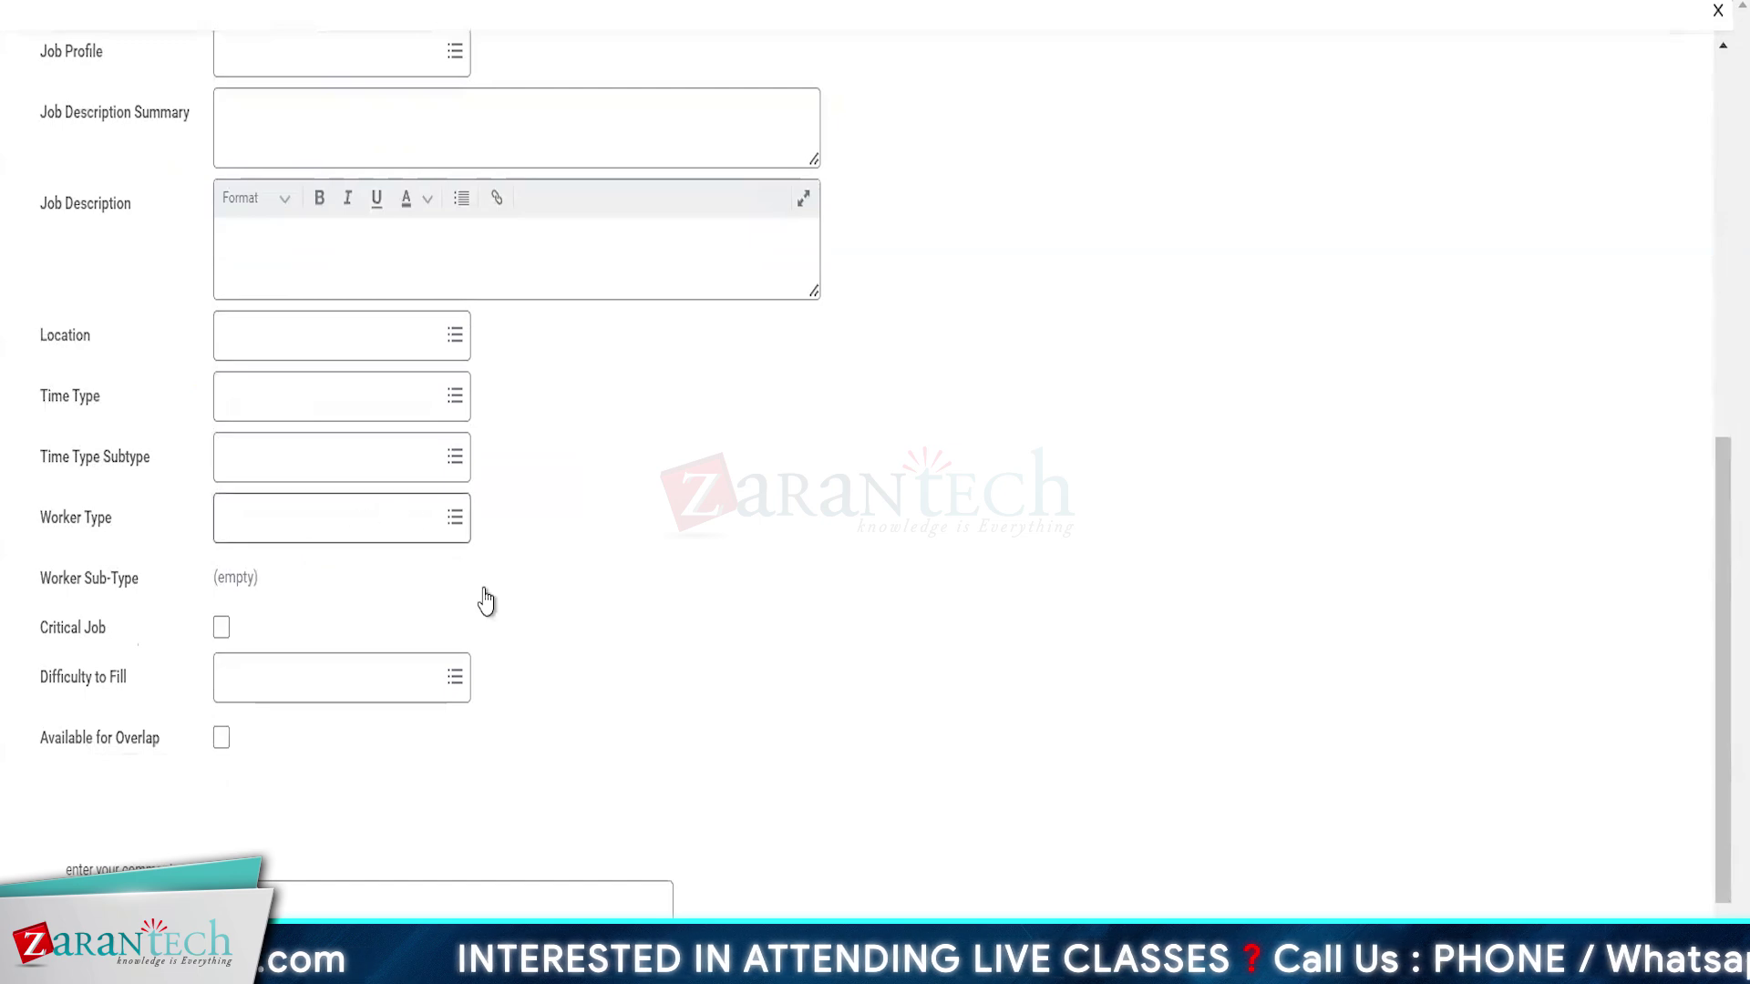
{"action": "scroll", "coordinate": [510, 578], "scroll_direction": "up", "scroll_amount": 4}
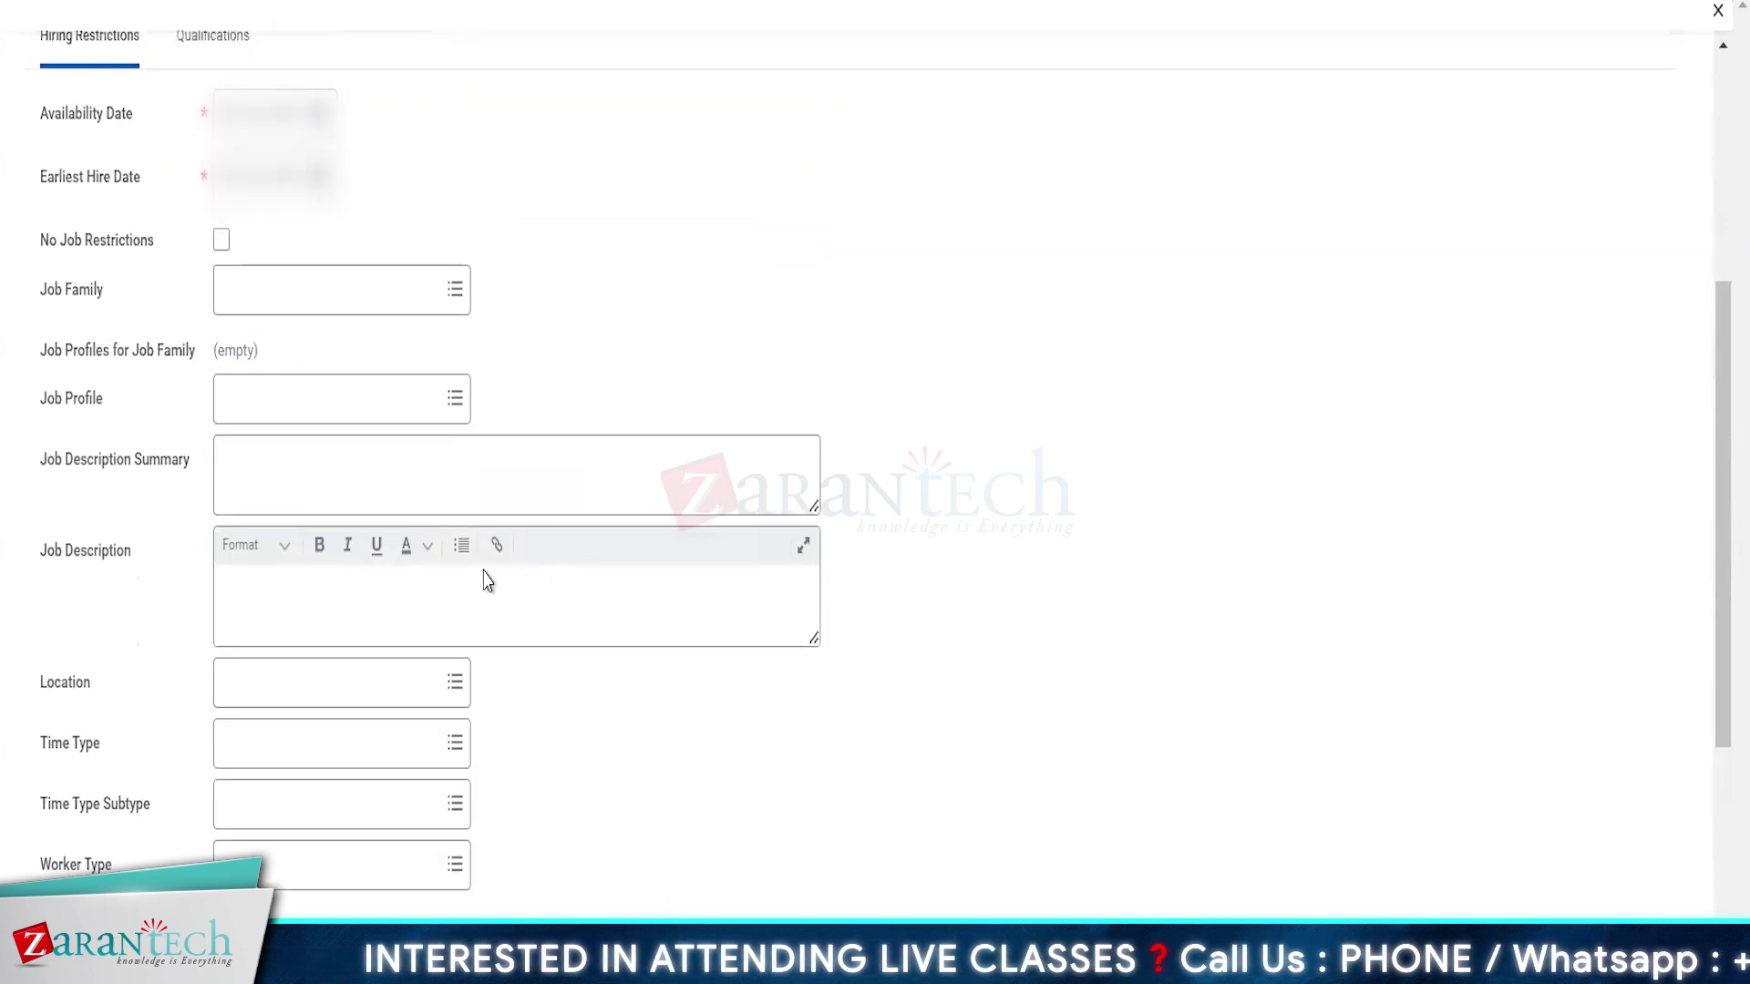
{"action": "left_click", "coordinate": [256, 491]}
{"action": "left_click", "coordinate": [277, 613]}
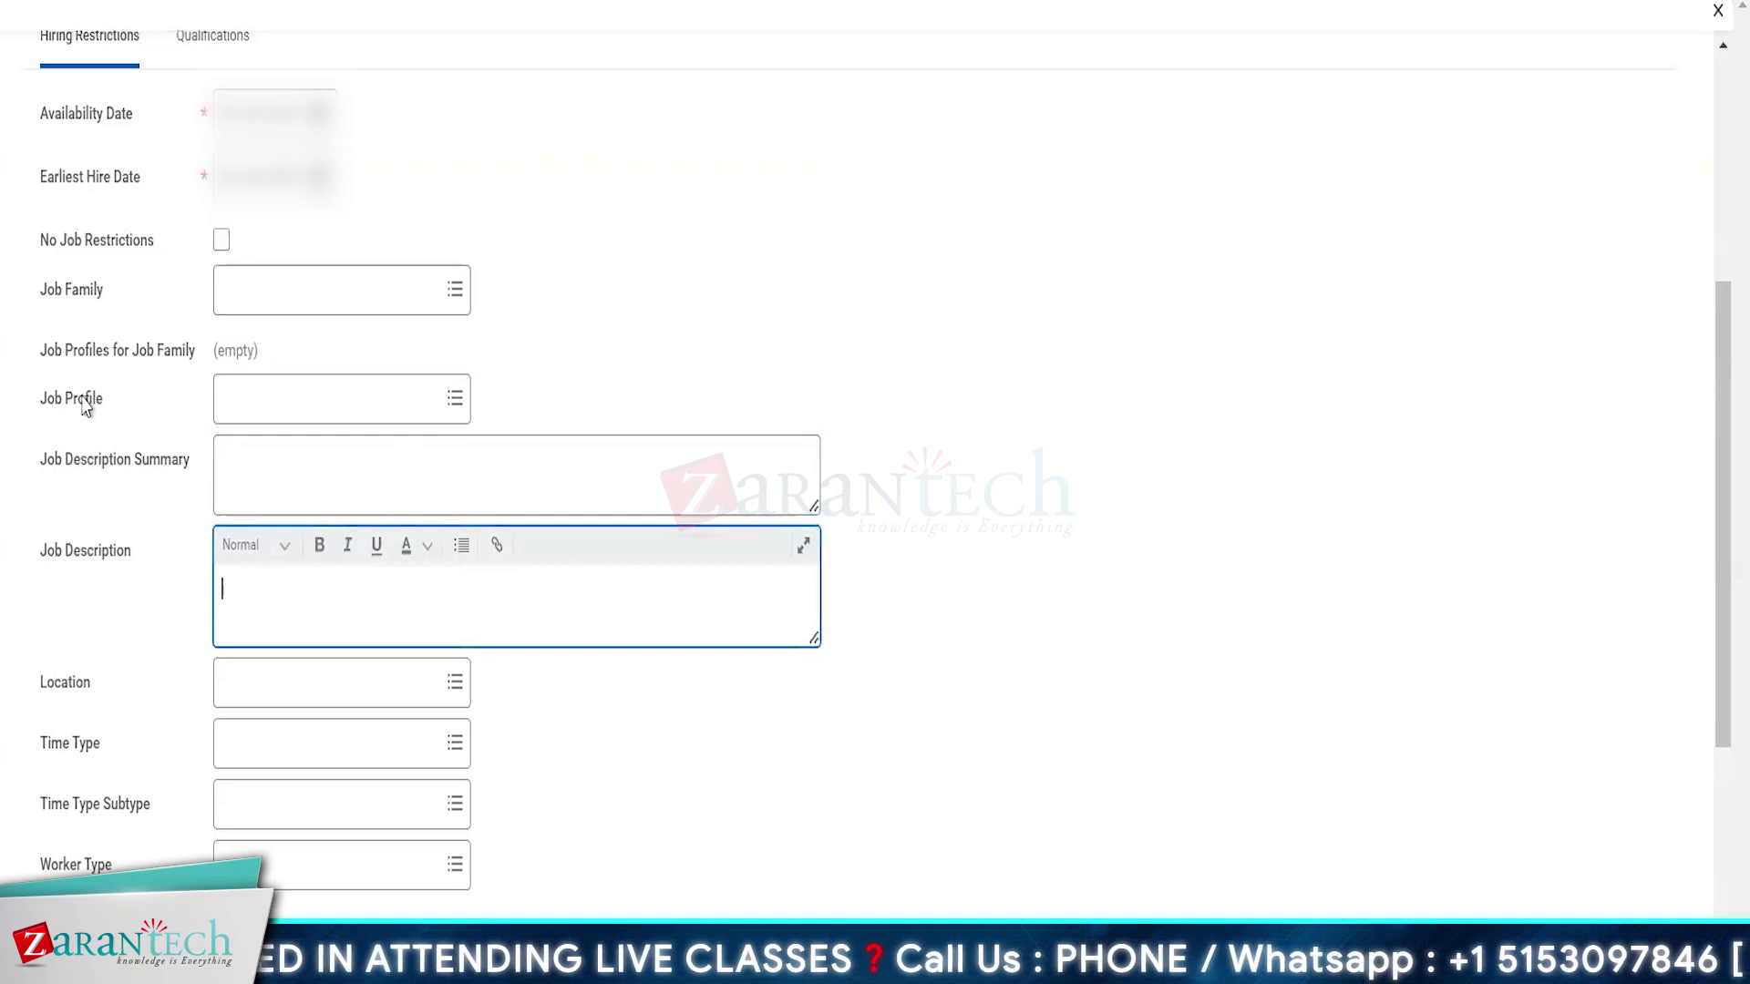
{"action": "left_click_drag", "start_coordinate": [44, 308], "coordinate": [120, 310]}
{"action": "left_click", "coordinate": [119, 310]}
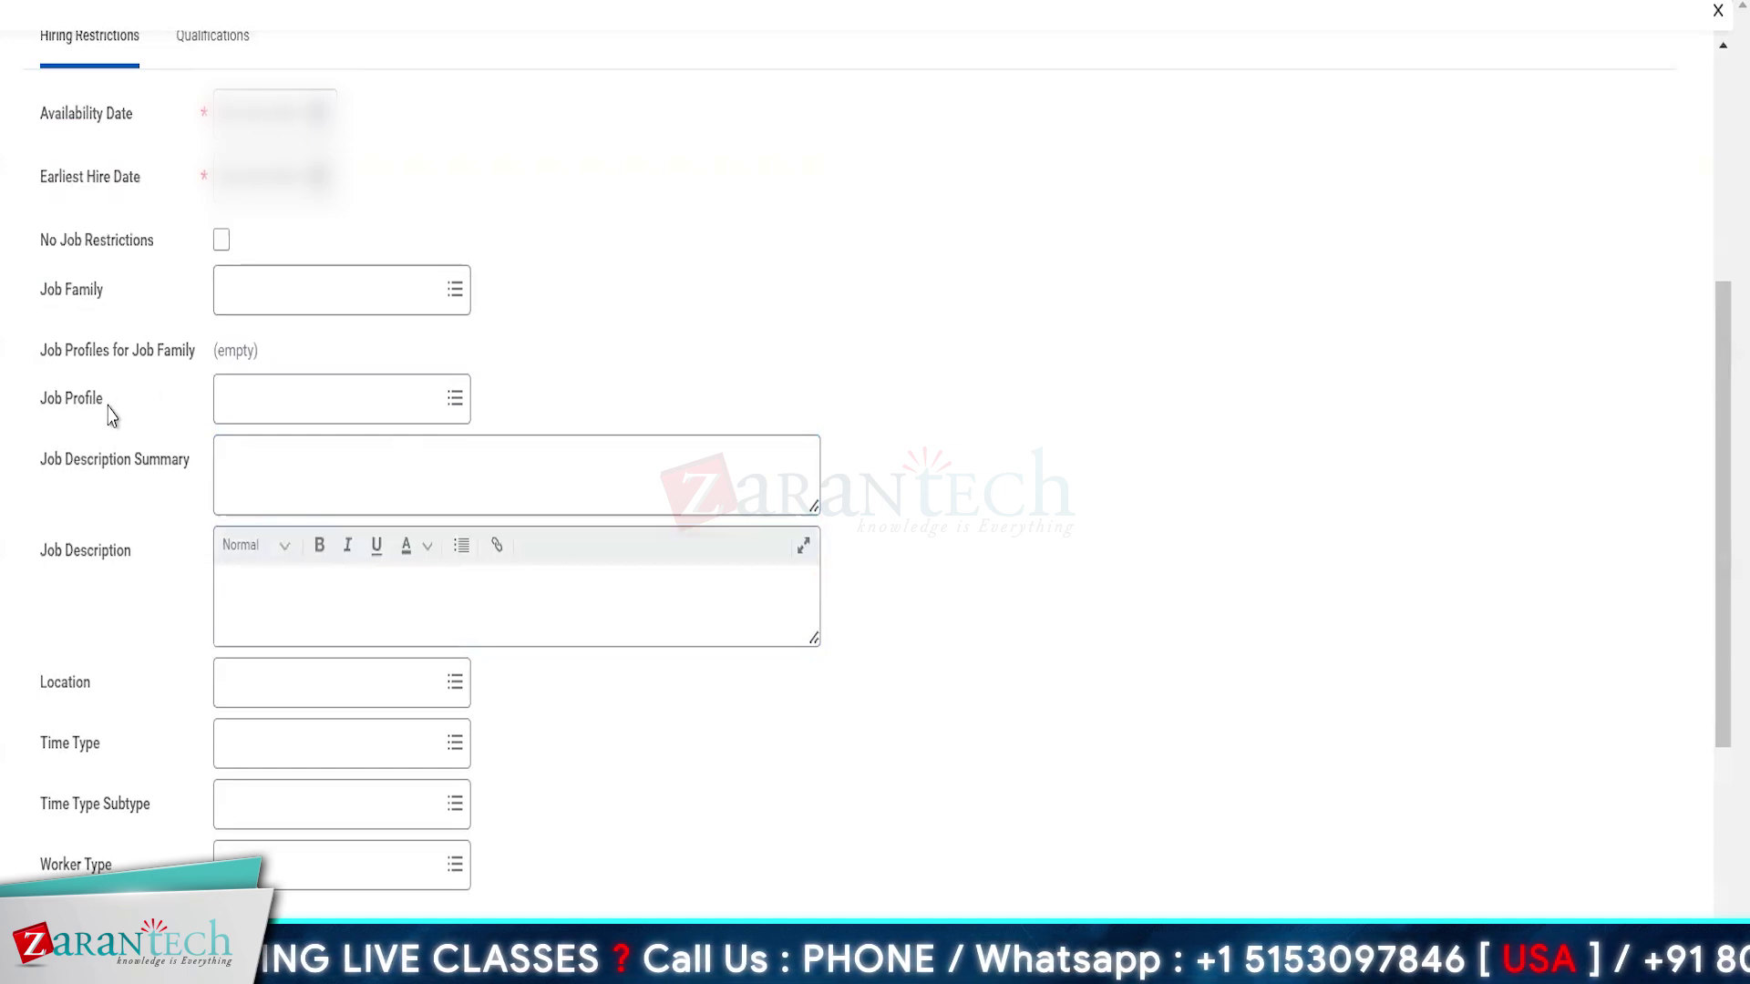
Search the job profiles for "workday consultant" and set Workday Consultant as the position's job profile.
{"action": "mouse_move", "coordinate": [111, 416]}
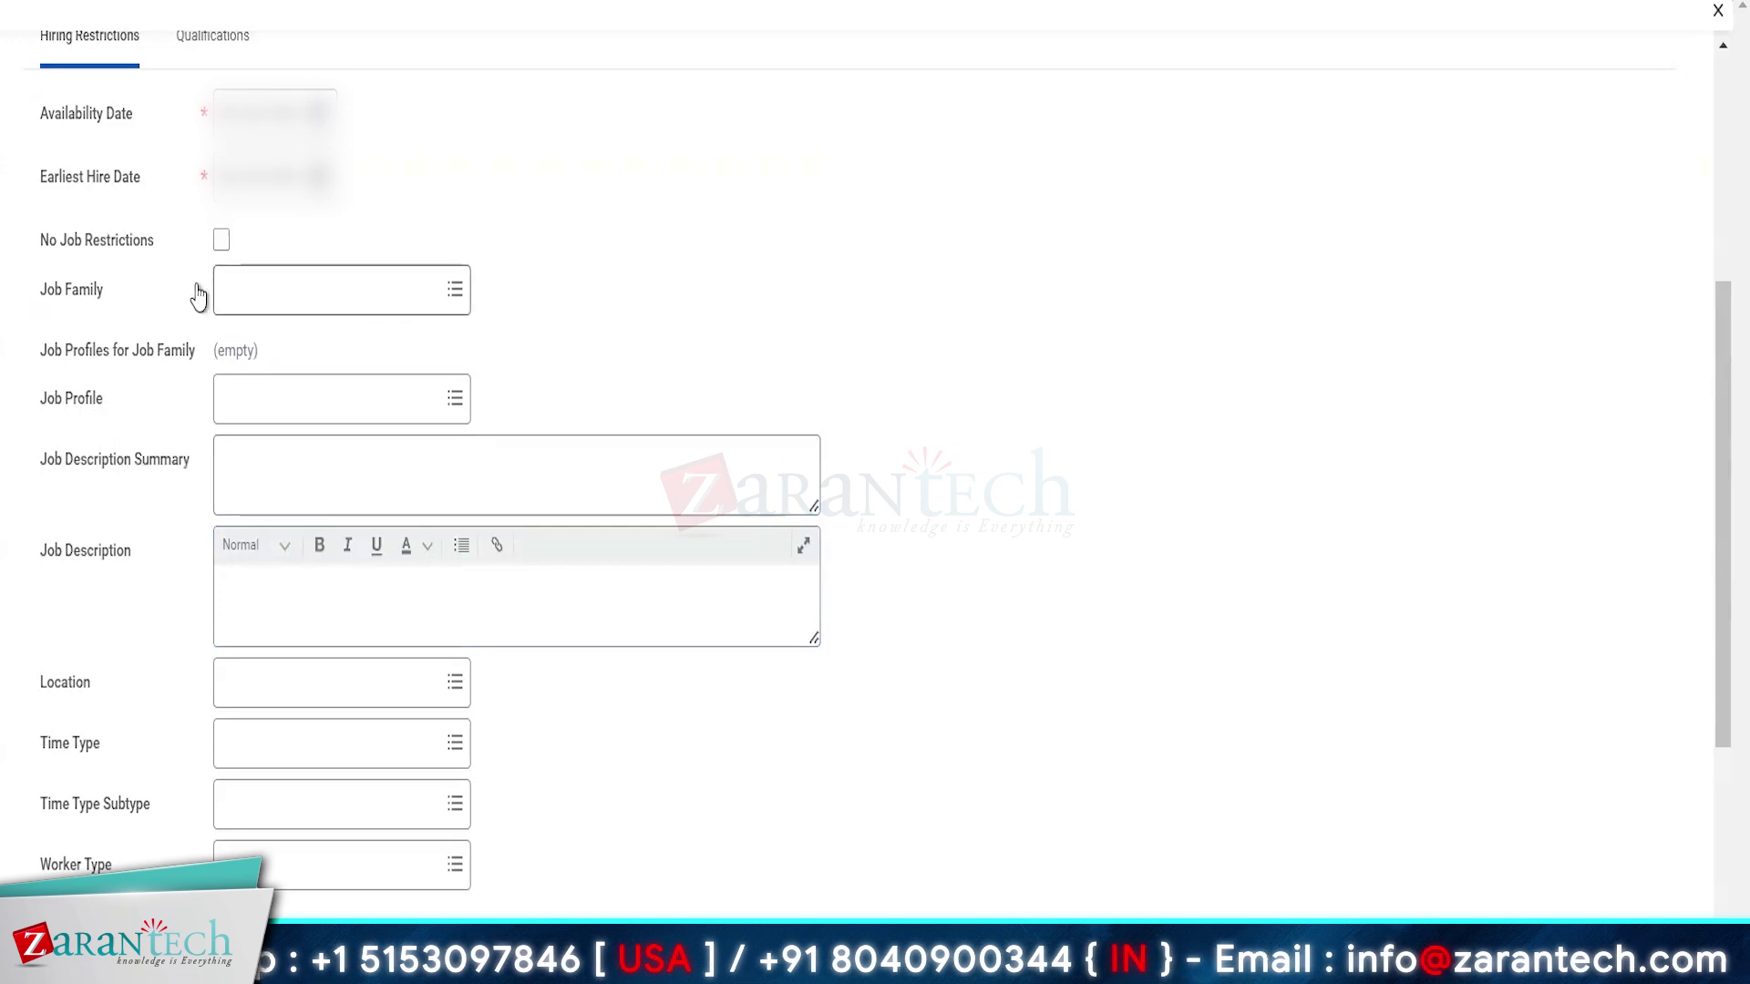
{"action": "left_click", "coordinate": [275, 293]}
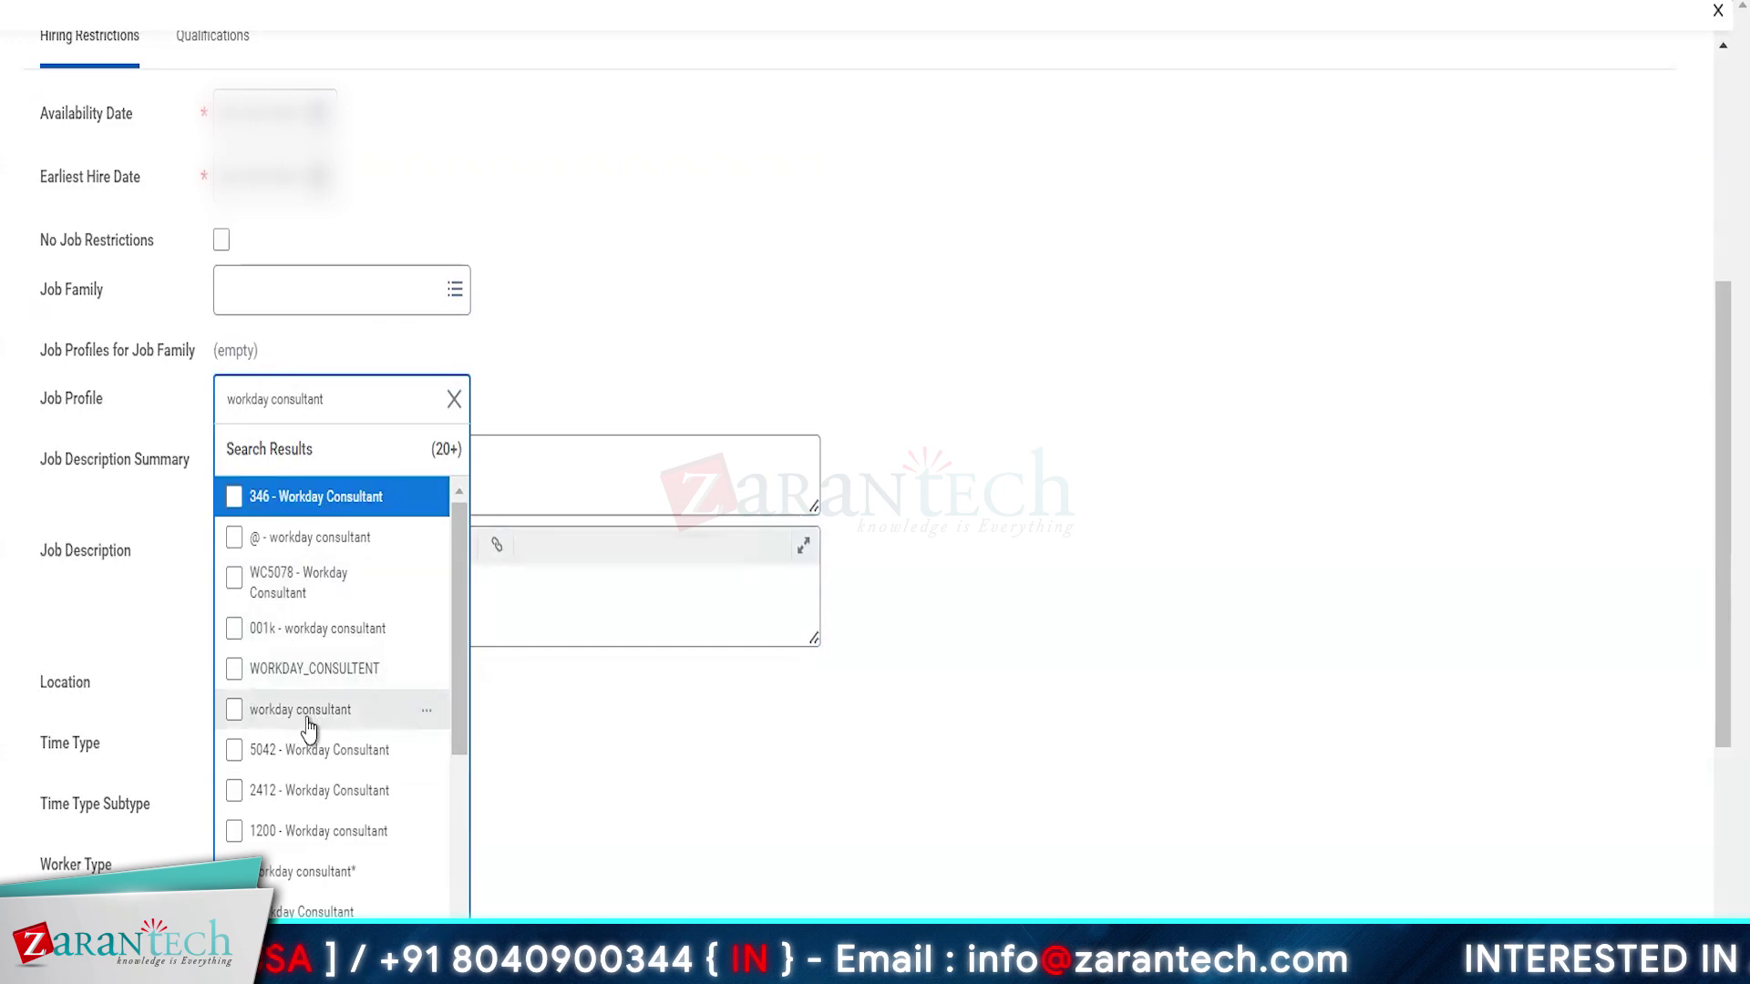
{"action": "left_click", "coordinate": [344, 911]}
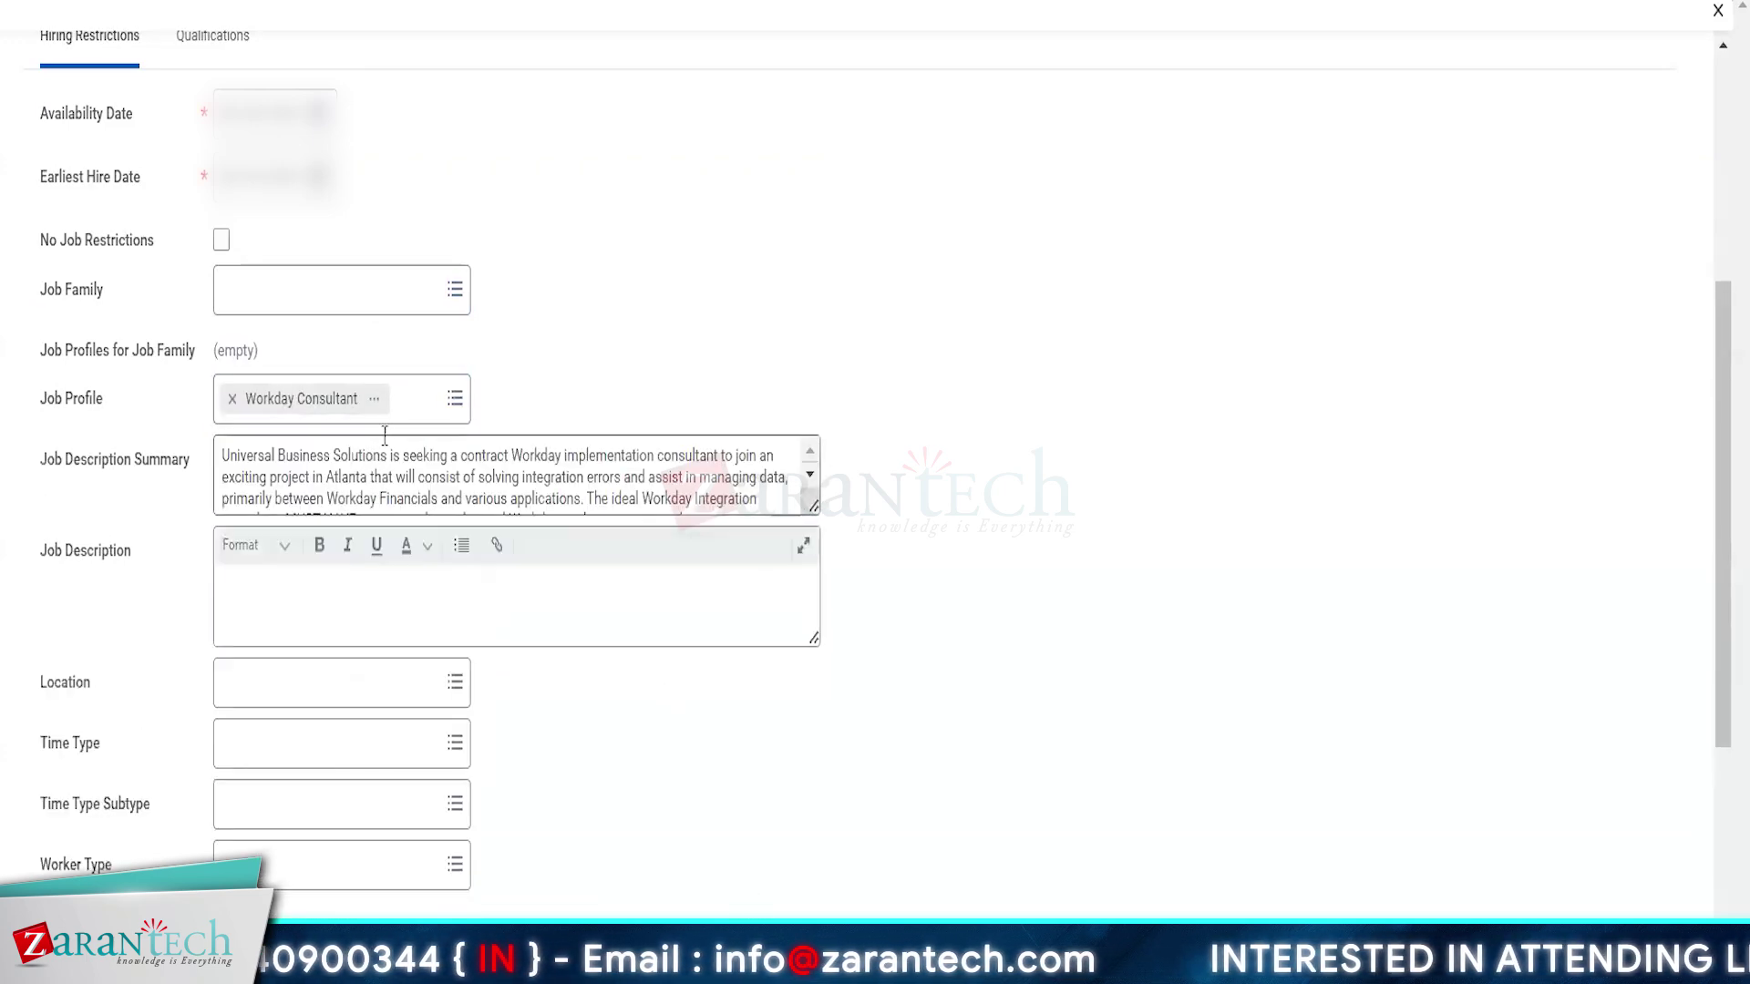
Enlarge the job description summary to read its full text, and open the related actions of the selected Workday Consultant job profile.
{"action": "left_click", "coordinate": [808, 507]}
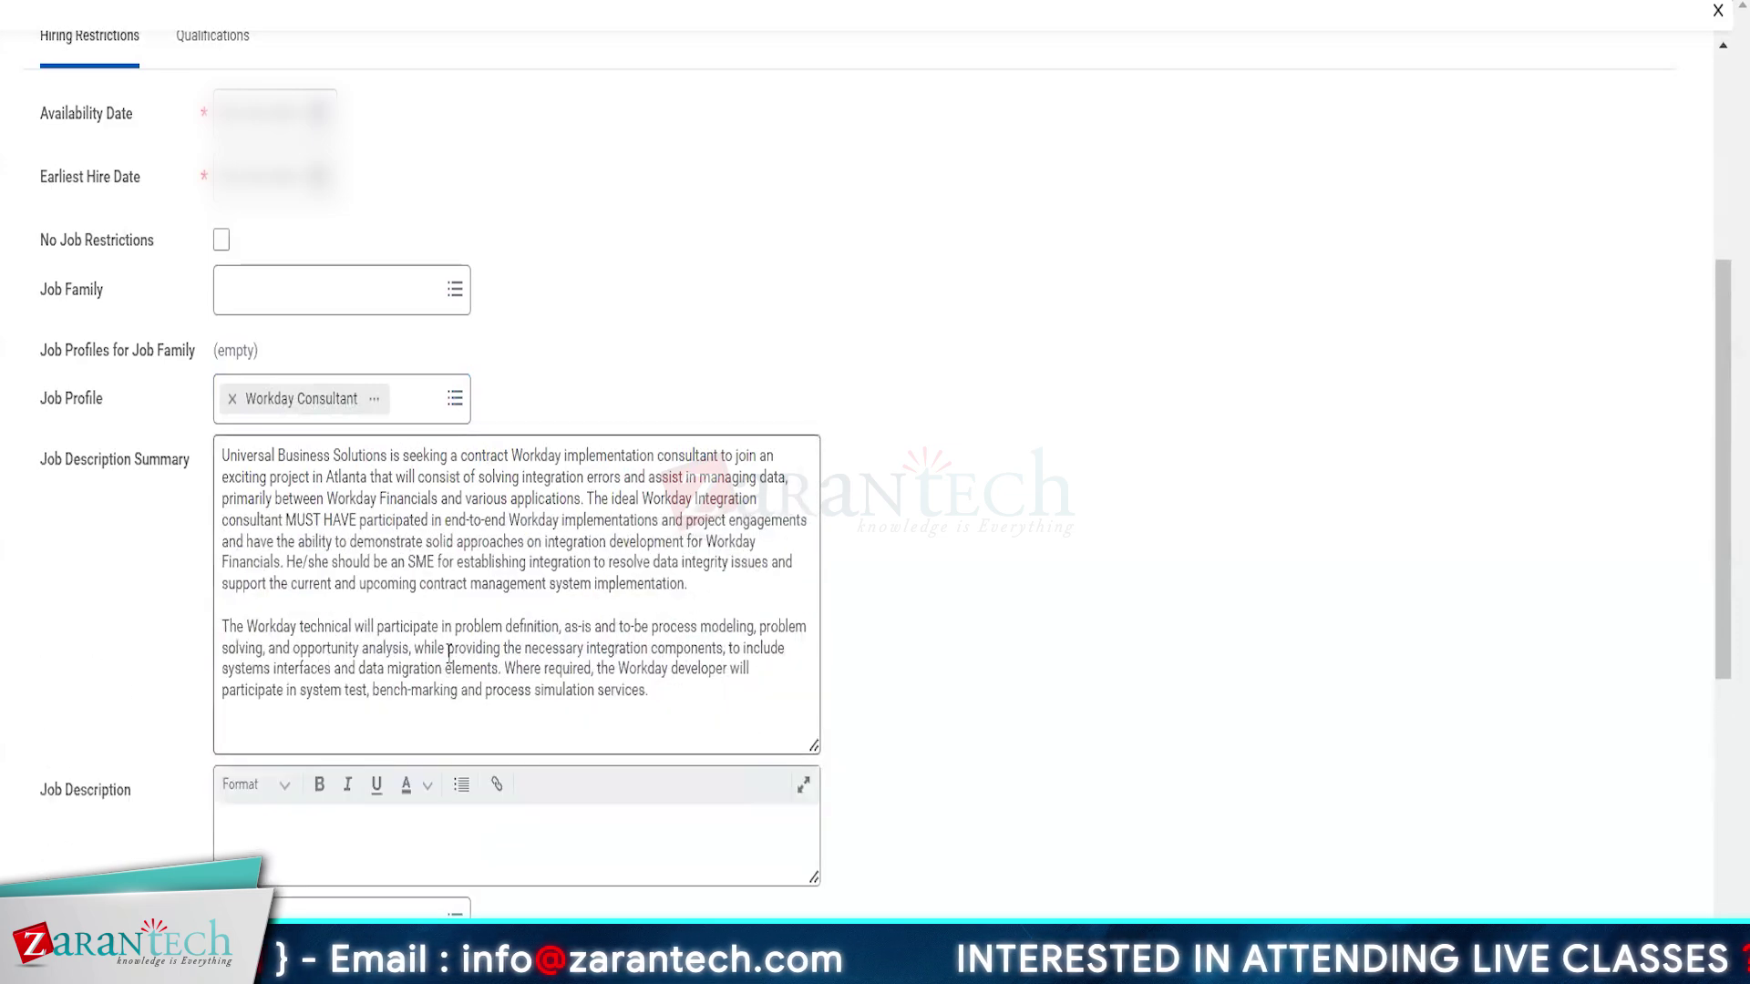
{"action": "scroll", "coordinate": [449, 653], "scroll_direction": "down", "scroll_amount": 2}
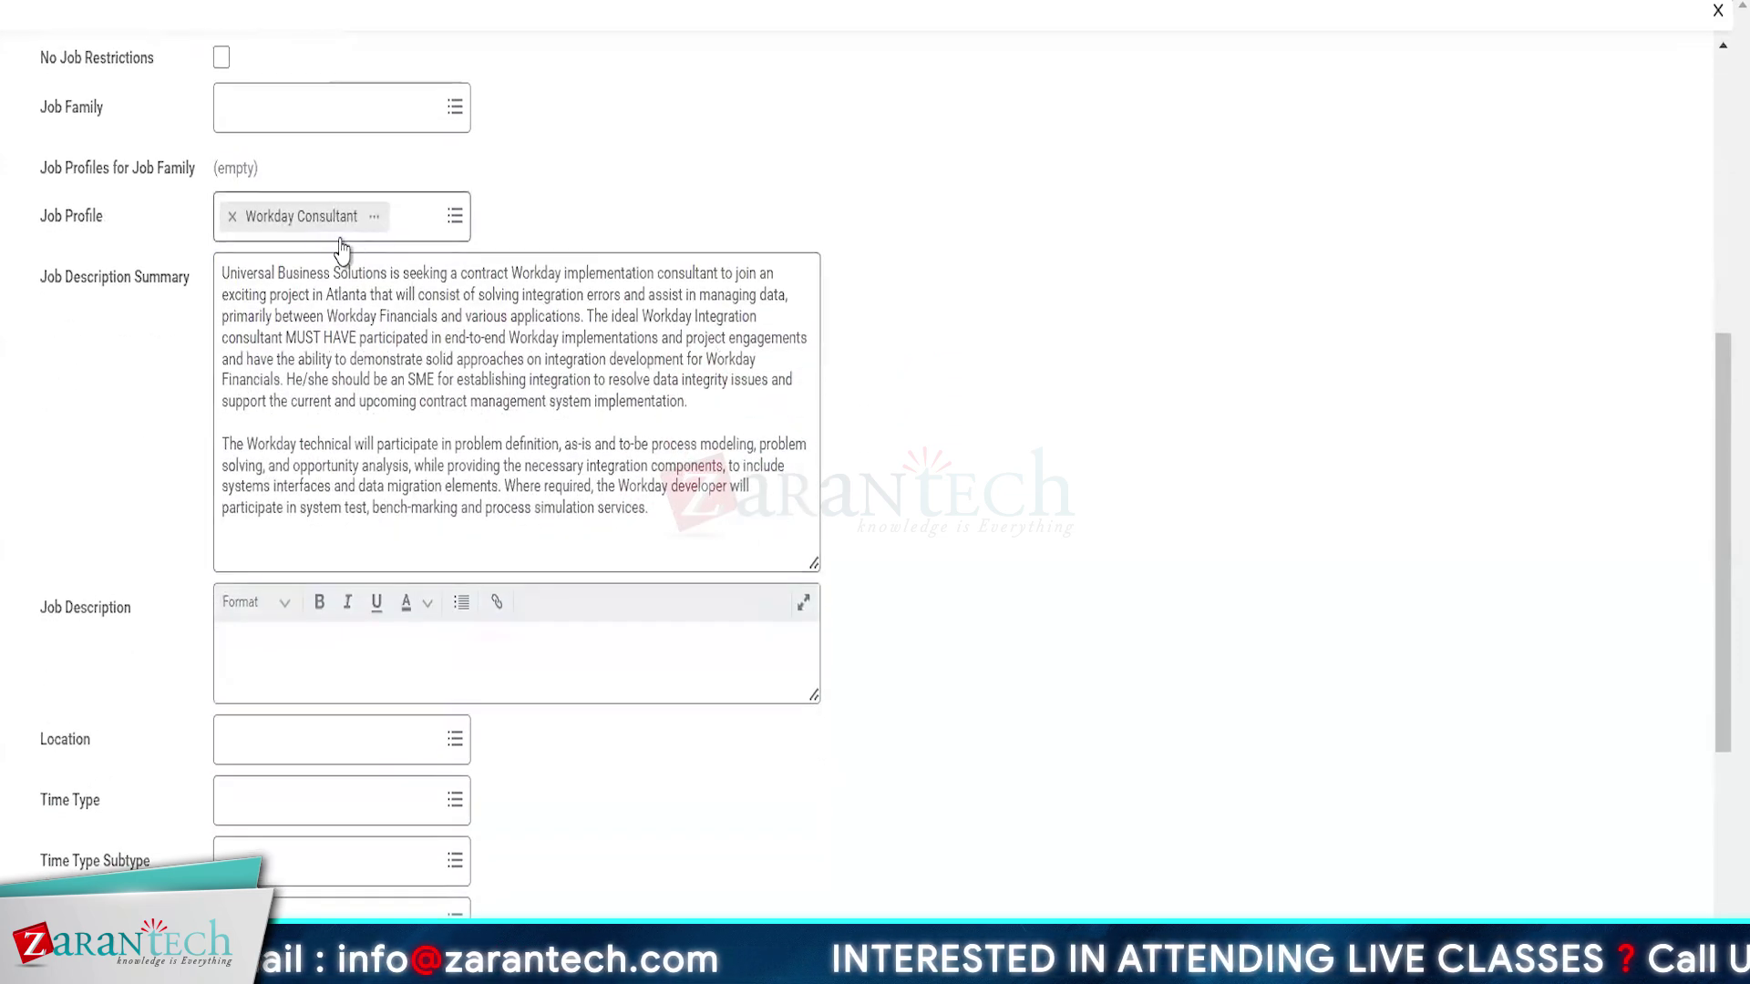
{"action": "left_click", "coordinate": [374, 217]}
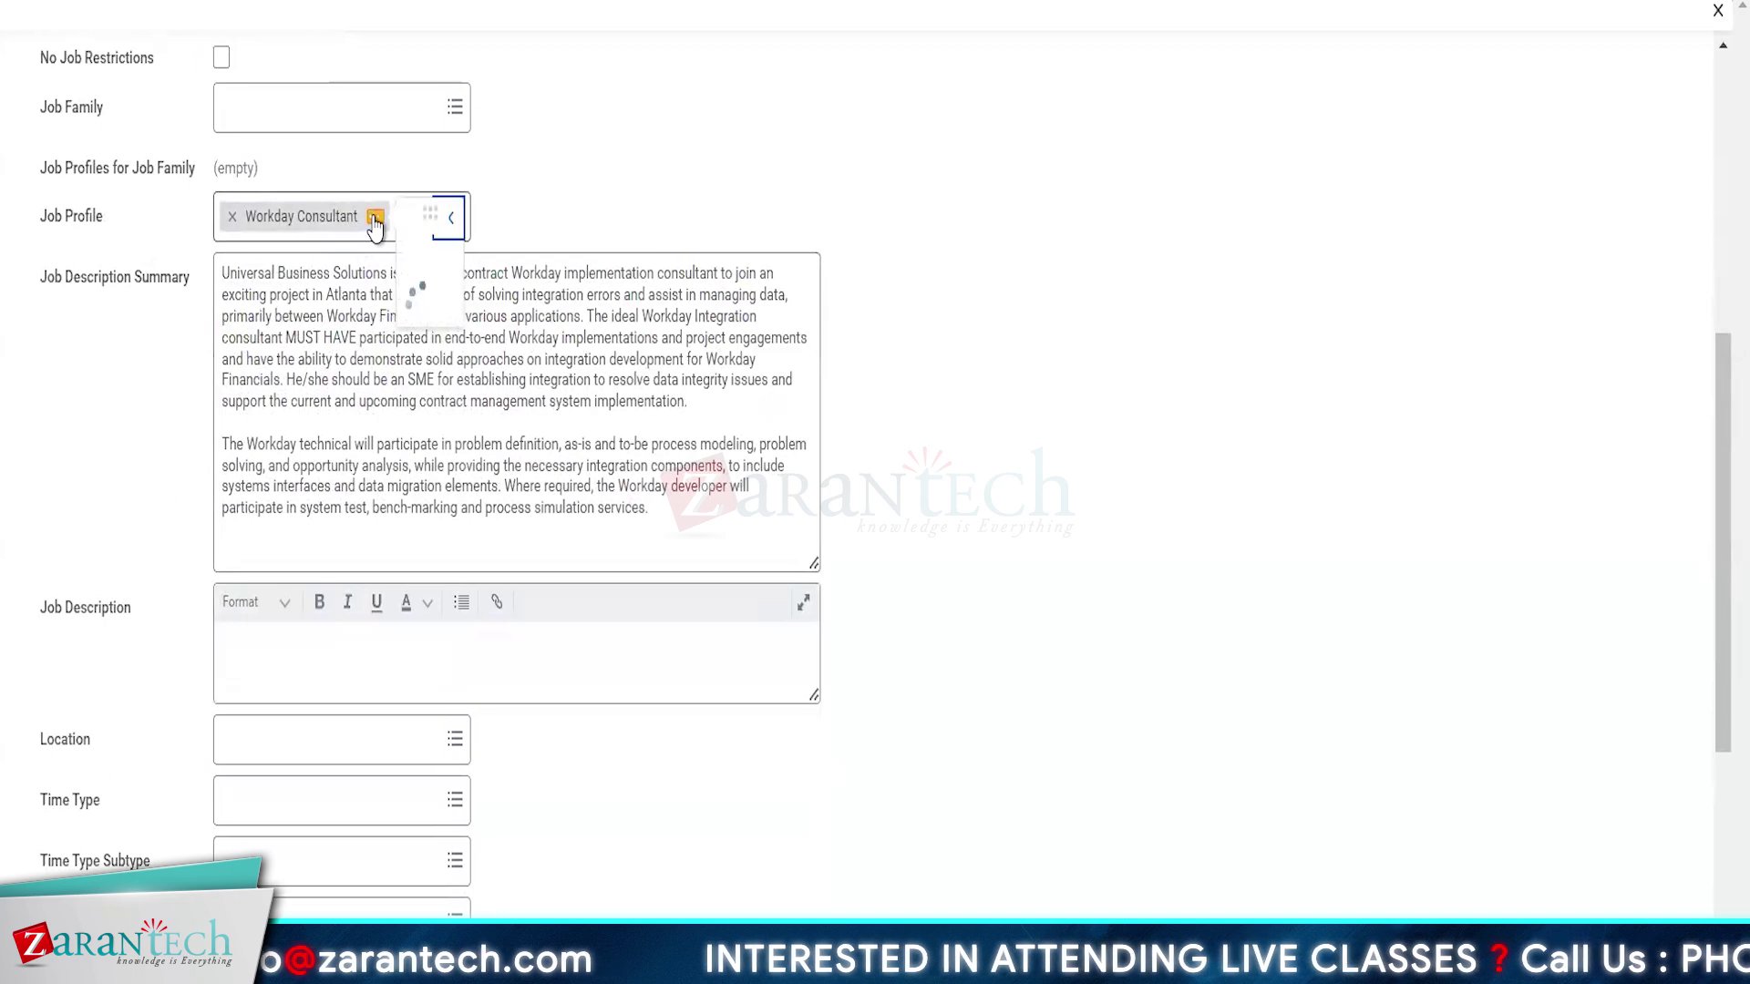